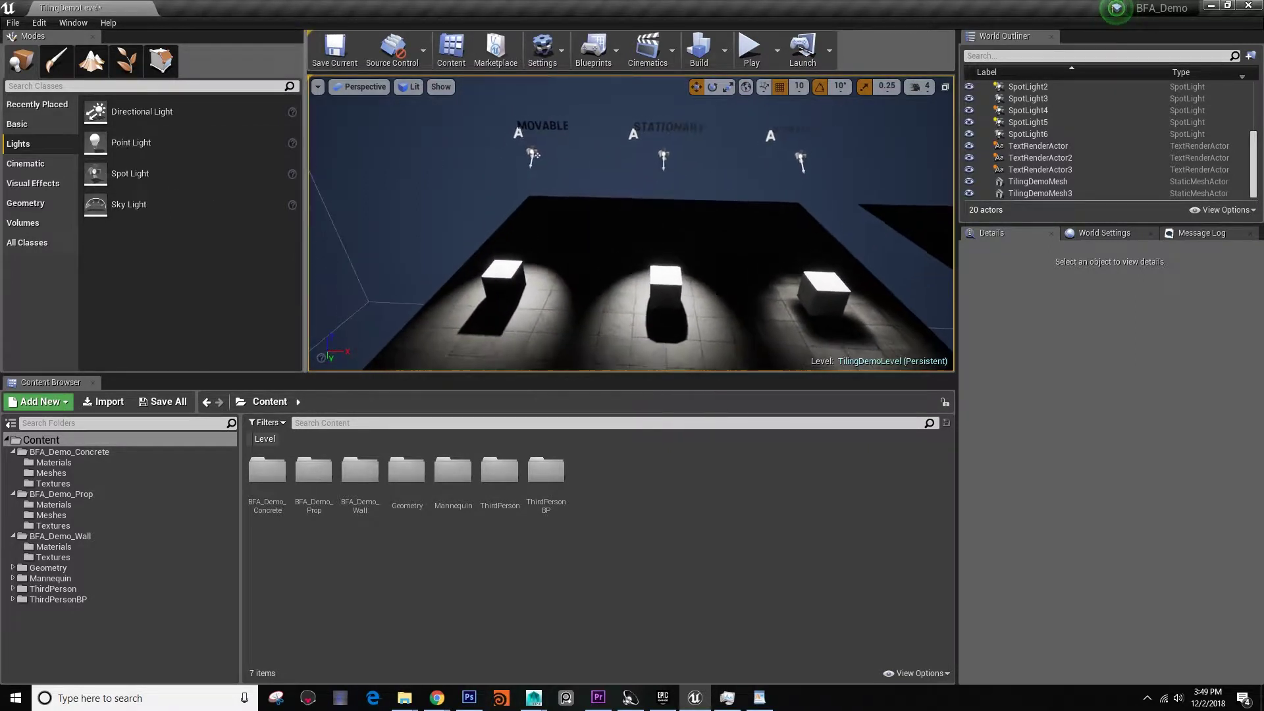
Place a point light near the movable cube, raise it to 300 on Z, and set its mobility to Static
left_click_drag(158, 142, 575, 329)
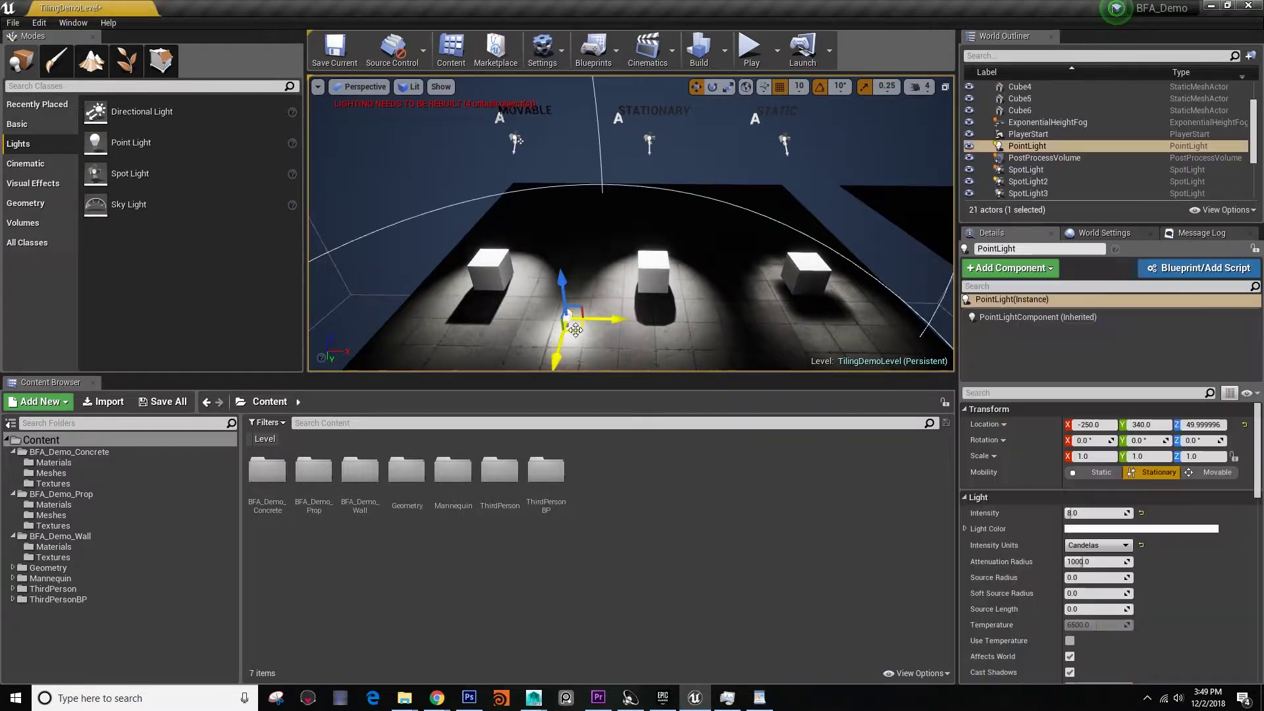
left_click_drag(556, 283, 556, 209)
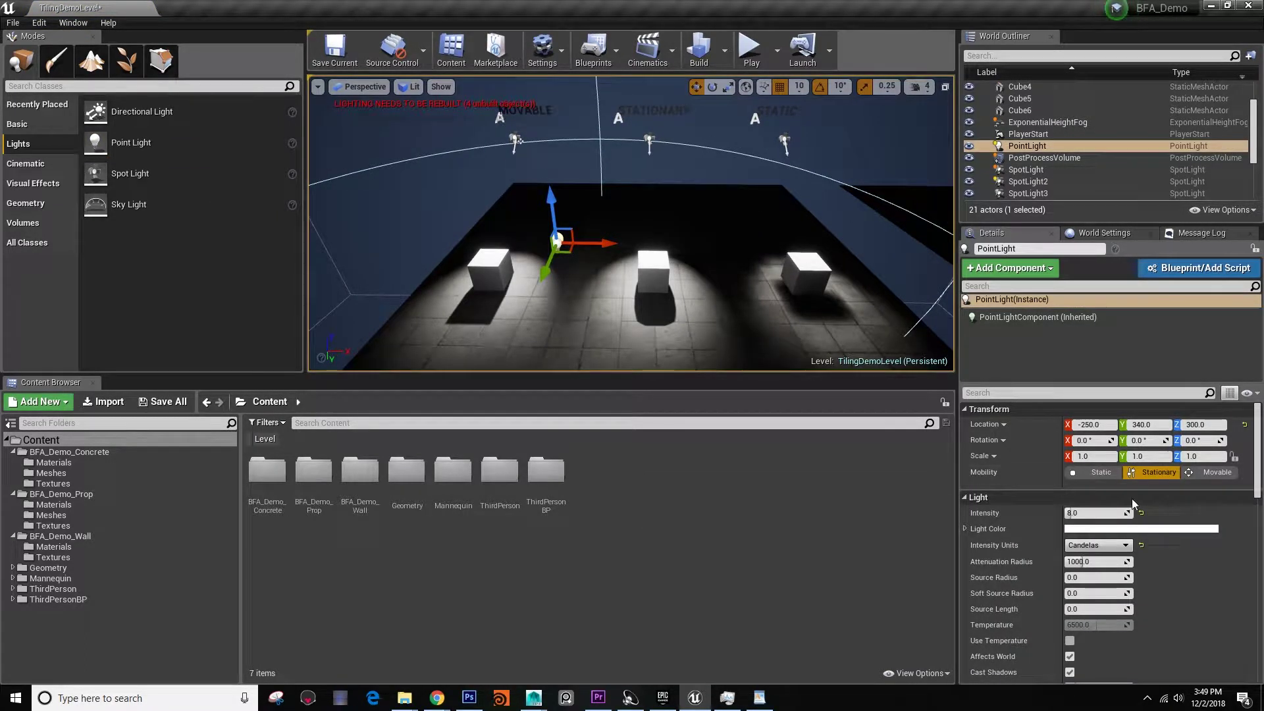
left_click(1090, 473)
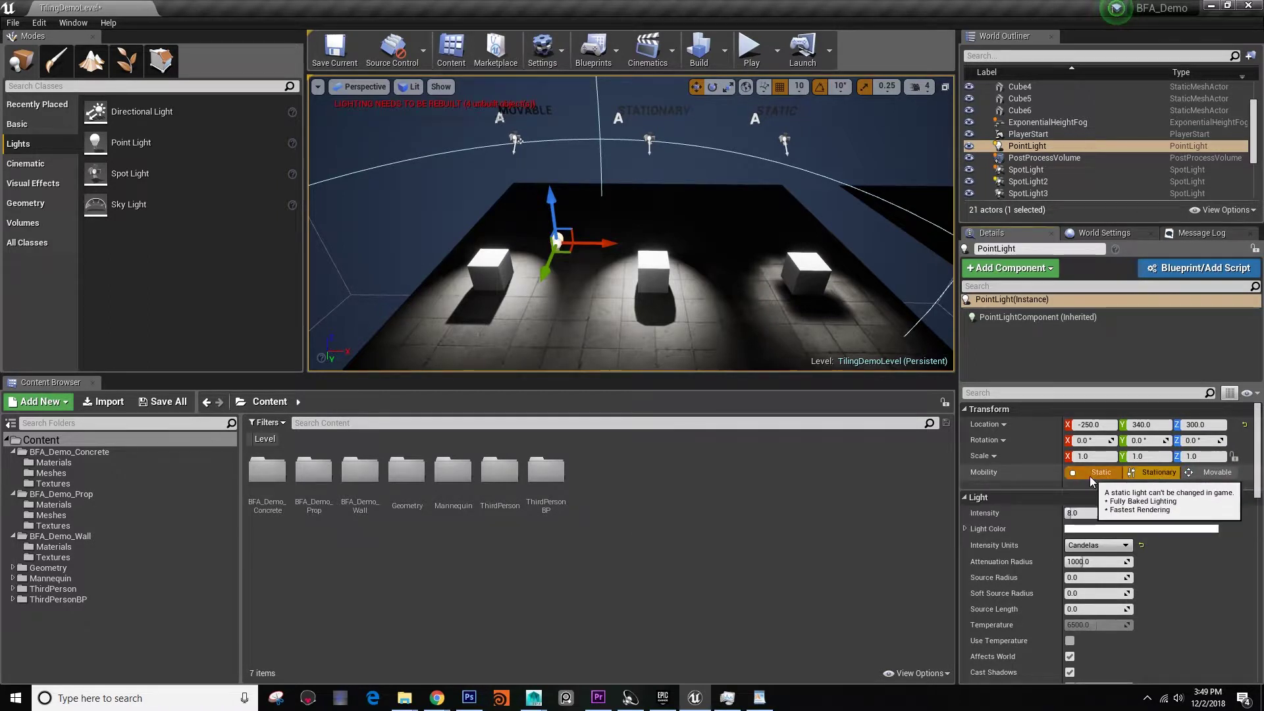
left_click(1193, 472)
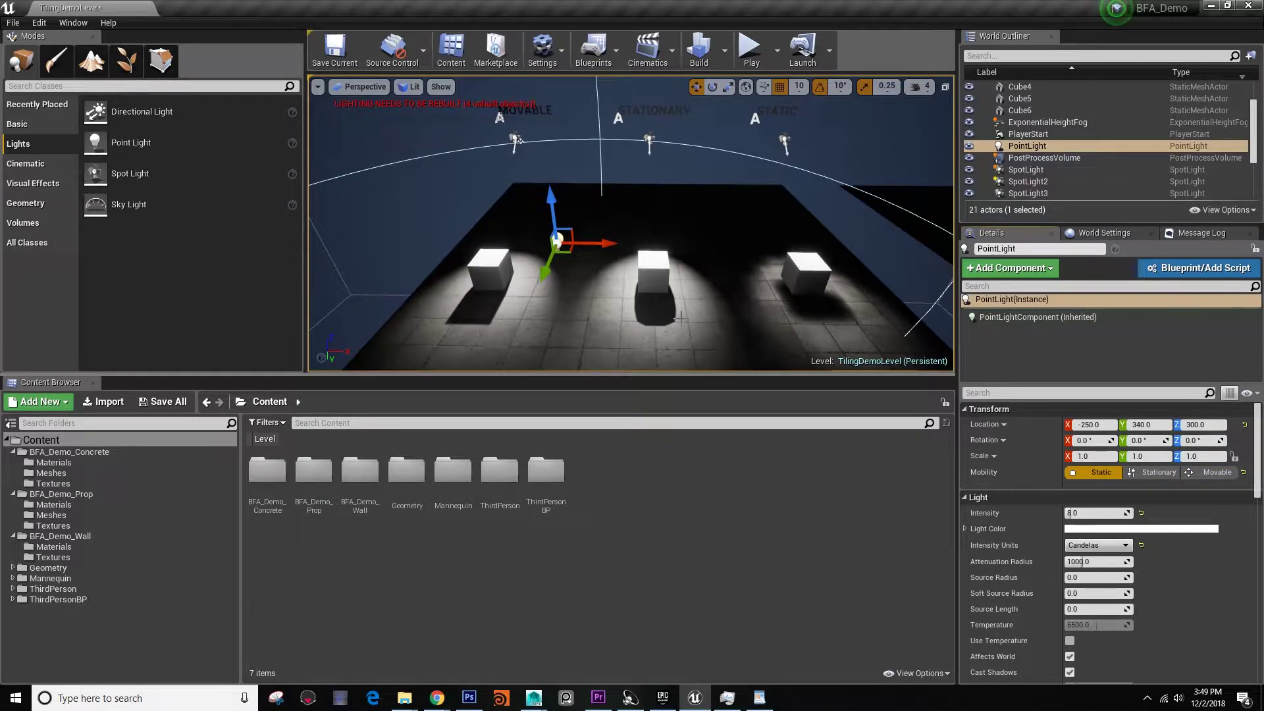
Delete the newly placed point light from the level
scroll(639, 319, "up", 4)
mouse_move(639, 320)
left_mouse_down("alt")
mouse_move(644, 310)
mouse_move(698, 310)
mouse_move(710, 328)
mouse_move(629, 320)
left_mouse_up("alt")
key("Delete")
Inspect the spotlights above the three cubes in turn to compare their Movable, Stationary and Static mobility settings
right_click_drag(629, 319, 596, 321)
key("s")
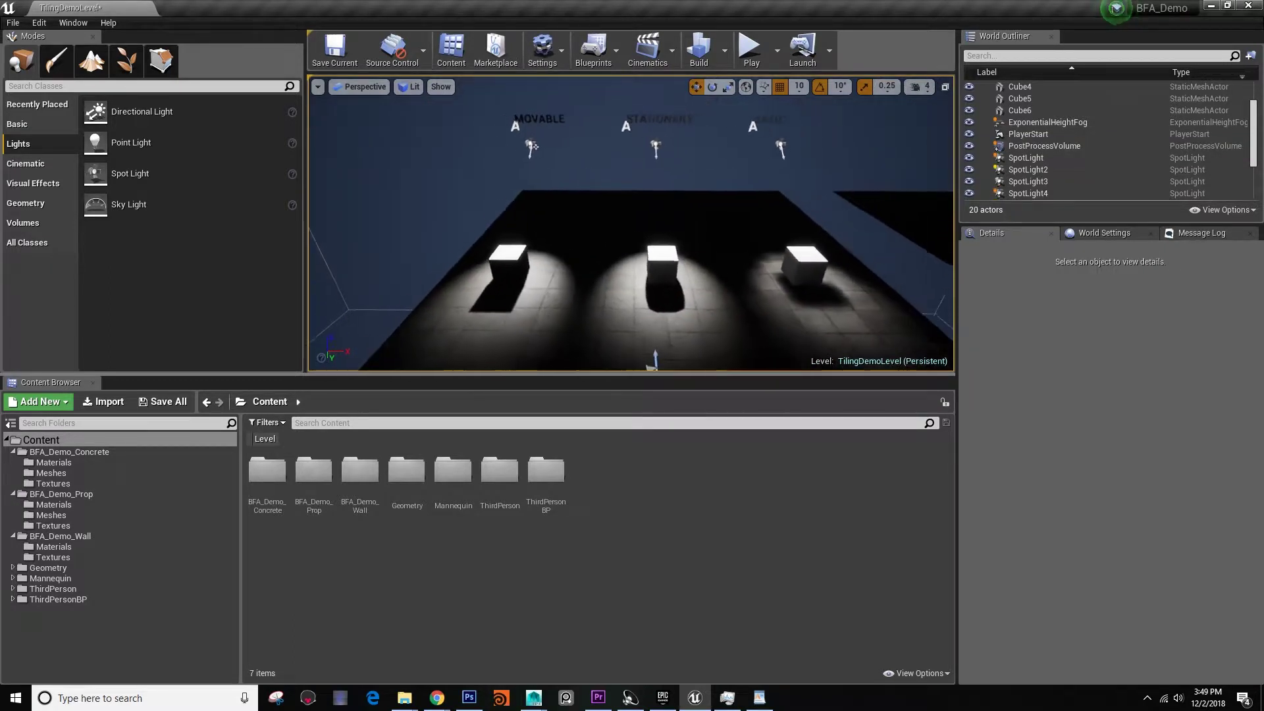
key("d")
left_click(517, 146)
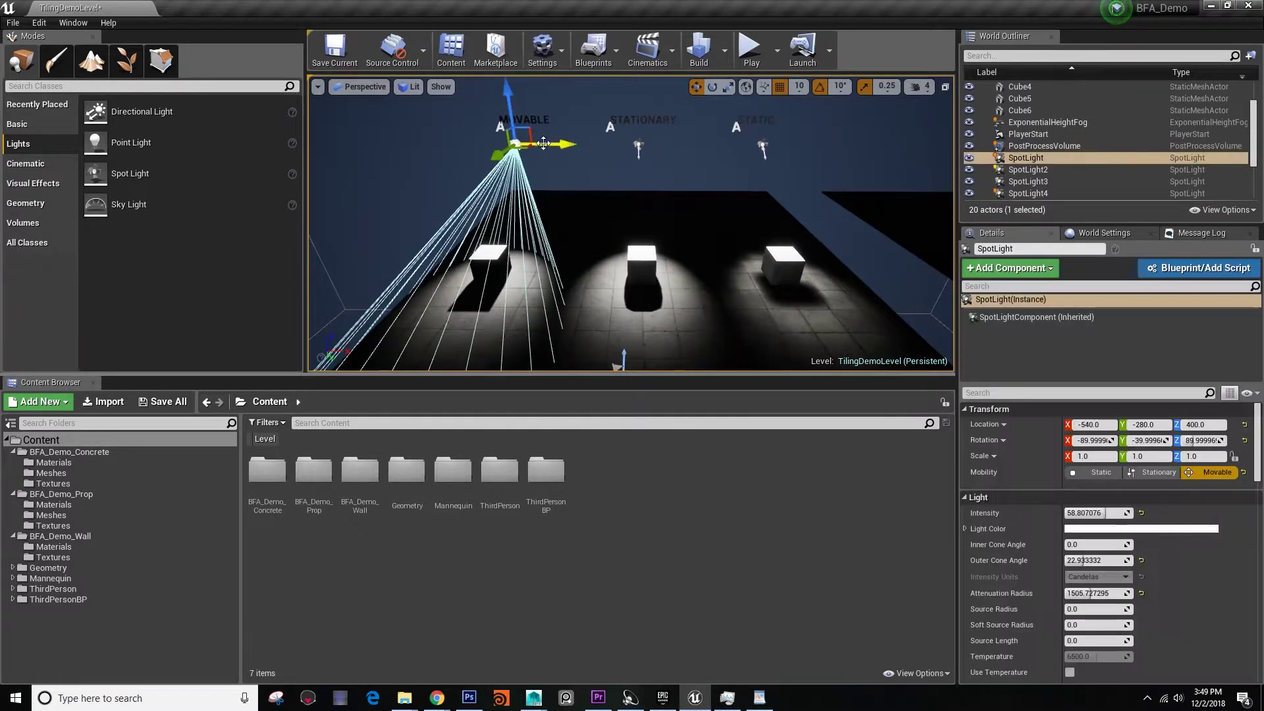
left_click(638, 145)
left_click(763, 146)
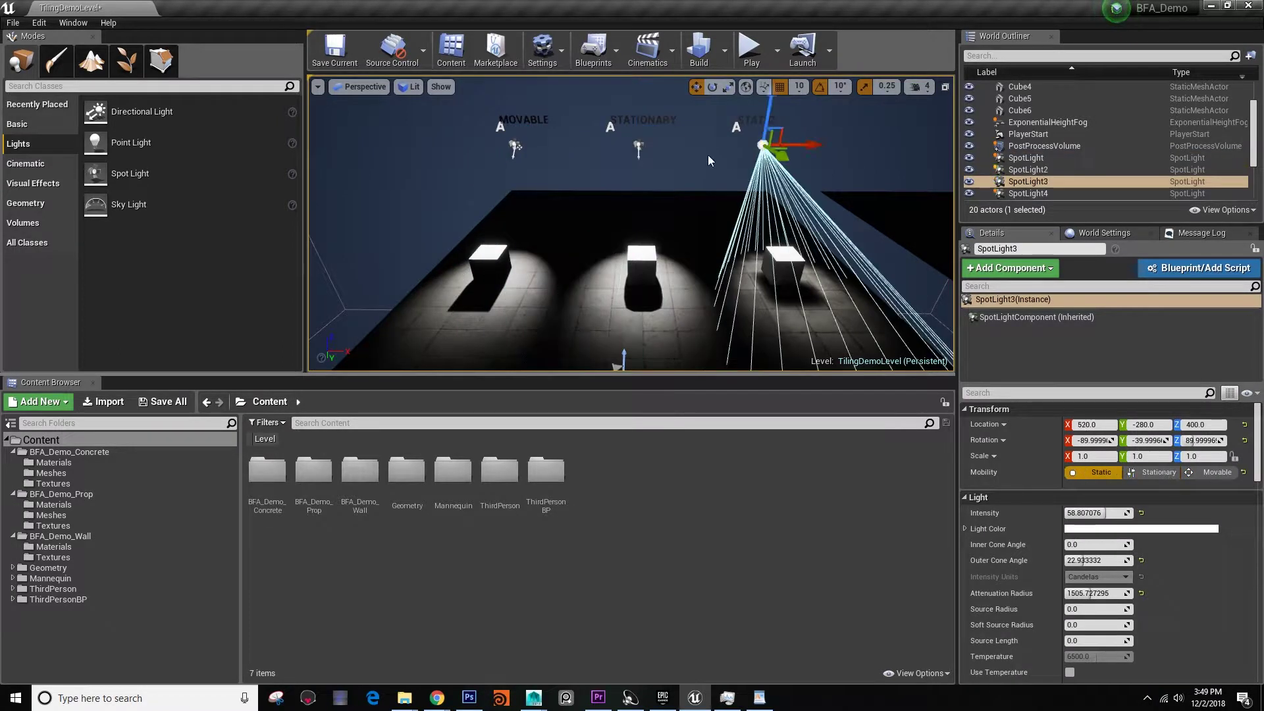
right_click_drag(754, 226, 667, 175)
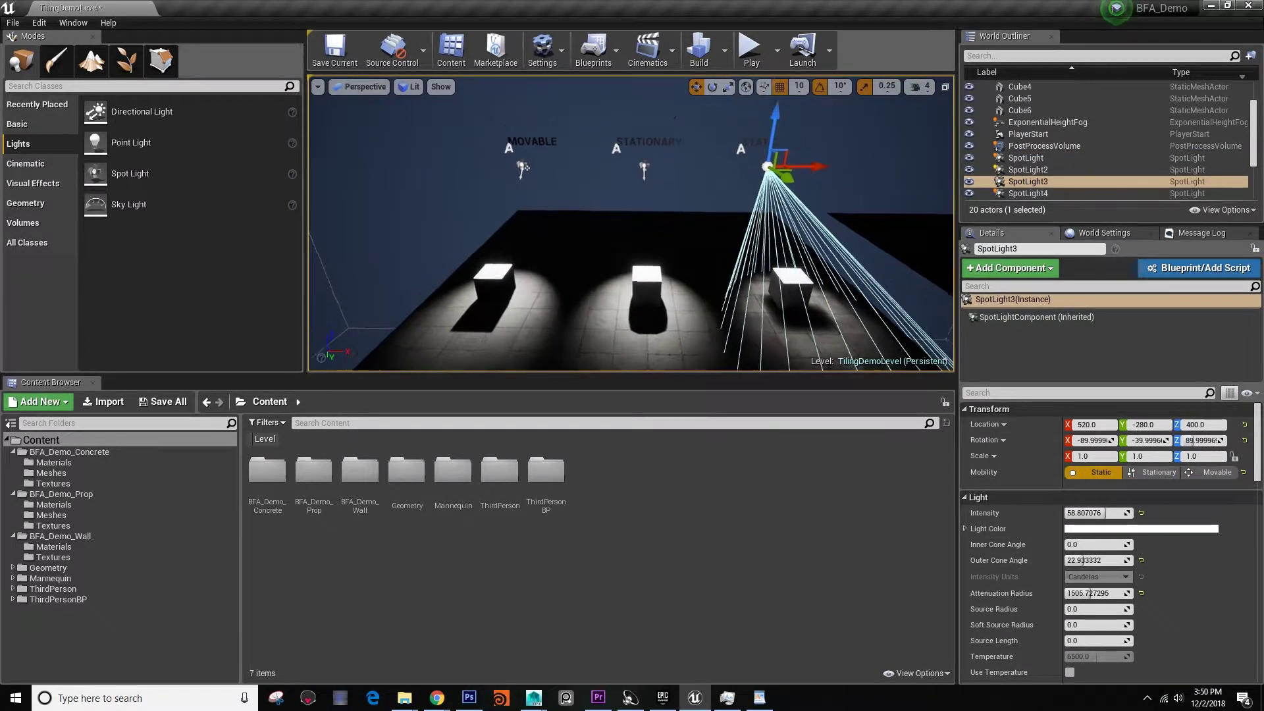
left_click(704, 207)
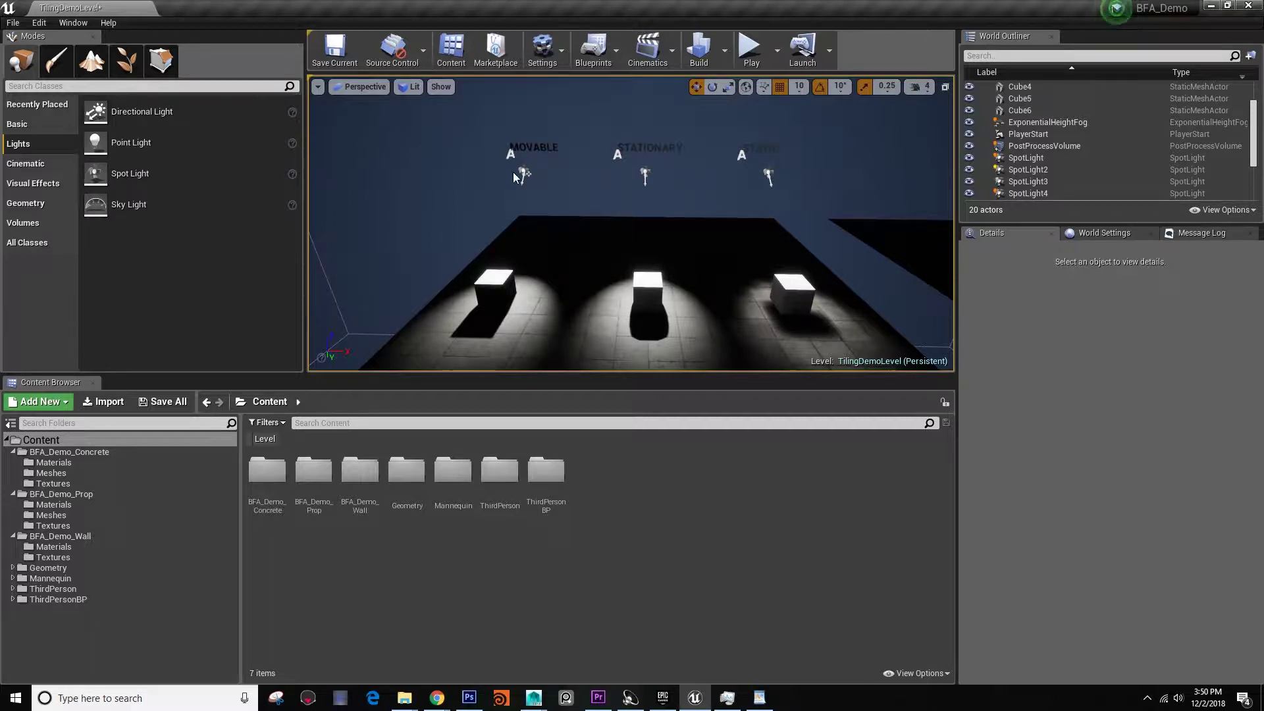
Try rotating the movable spotlight, then undo the rotation and clear the selection
right_click_drag(515, 164, 609, 224)
right_click_drag(461, 106, 457, 87)
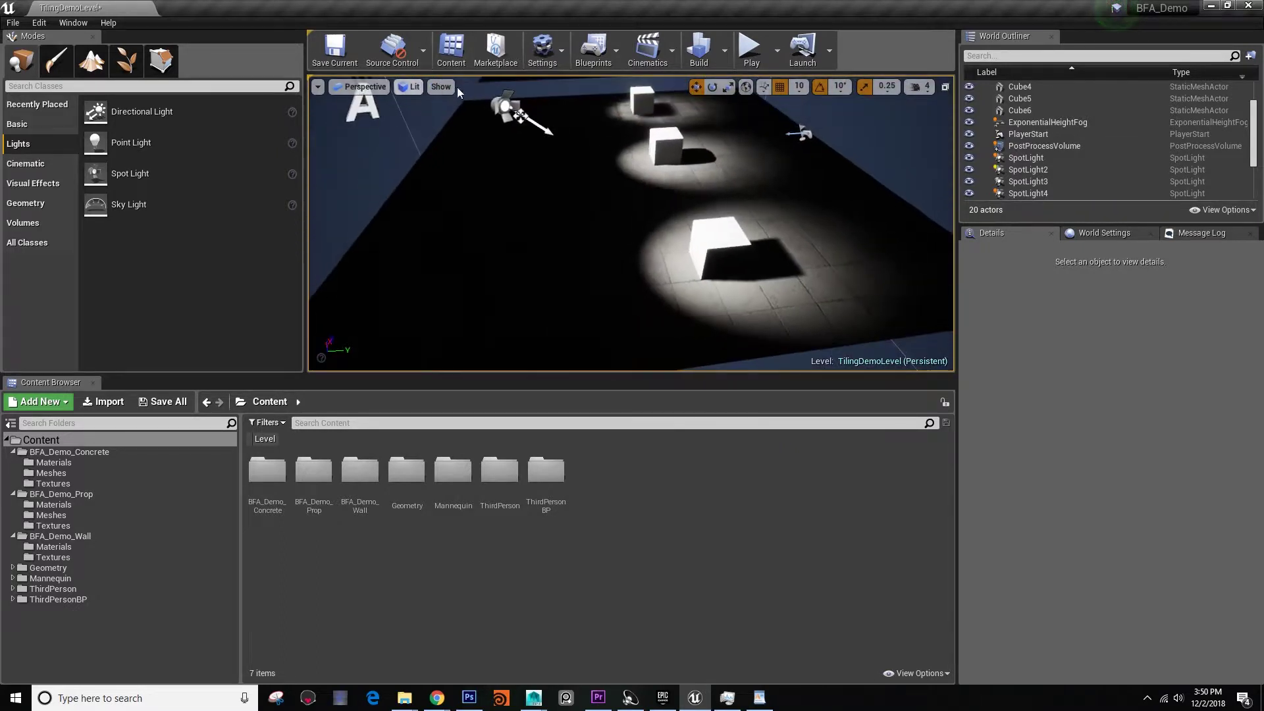
left_click(520, 116)
right_click_drag(520, 116, 541, 99)
key("e")
mouse_move(508, 130)
left_mouse_down()
mouse_move(461, 161)
mouse_move(508, 131)
left_mouse_up()
key("ctrl+z")
key("Escape")
Play the level and run the character past the lit cubes to check the shadows in game
right_click_drag(634, 217, 408, 92)
left_click(751, 49)
key("w")
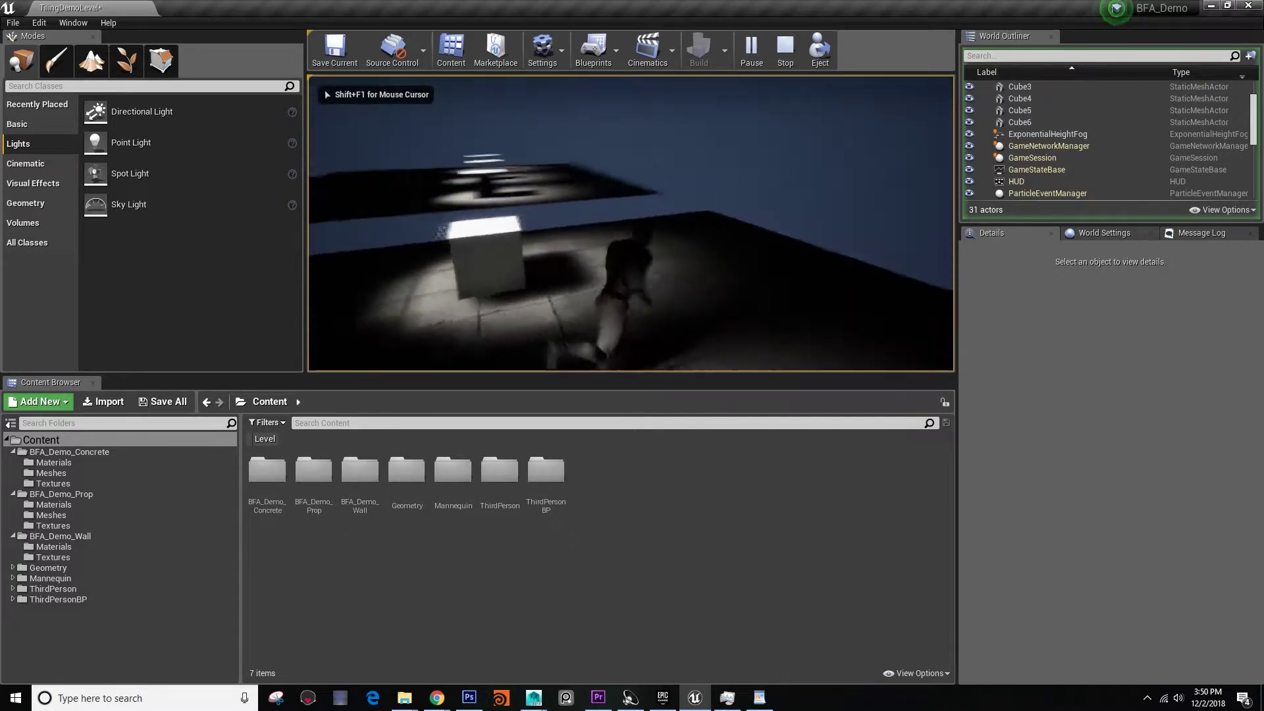
key("w")
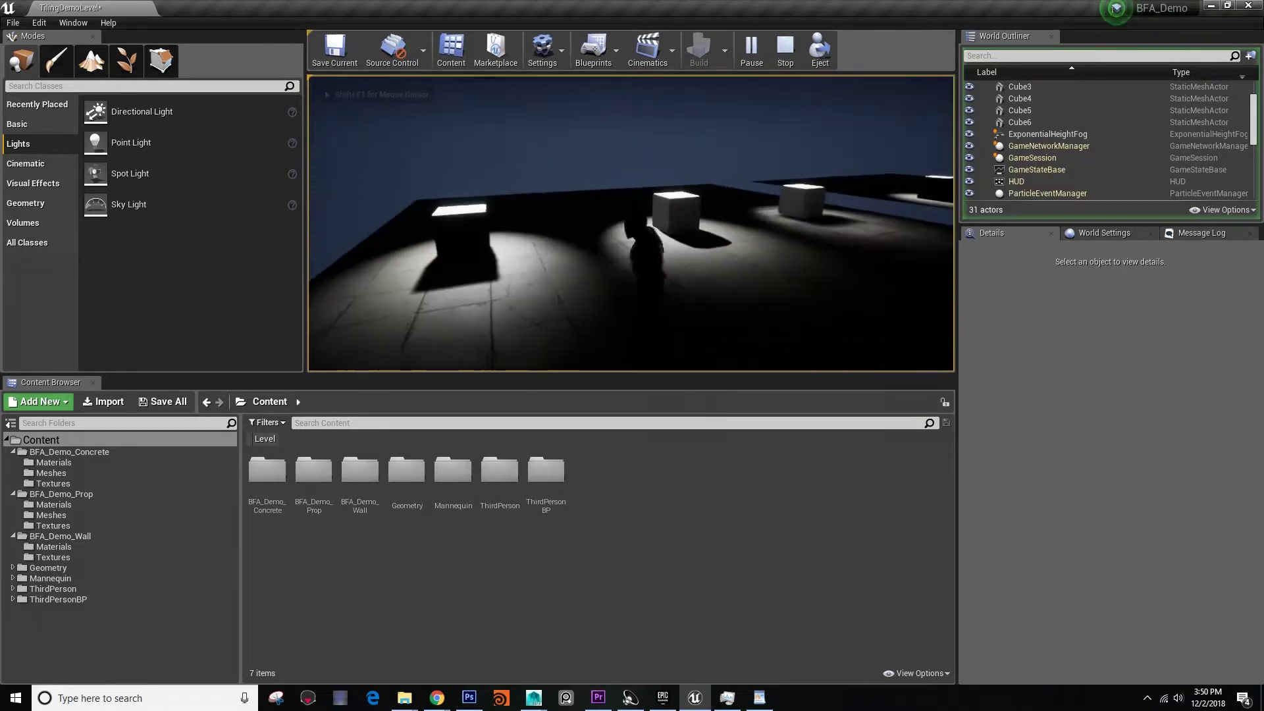
key("w")
key("Escape")
Examine the row of spotlights and lit cubes from several angles
mouse_move(704, 267)
right_mouse_down()
mouse_move(645, 273)
mouse_move(648, 283)
mouse_move(703, 266)
right_mouse_up()
key("s")
right_click_drag(635, 226, 619, 191)
key("s")
key("w")
right_click_drag(408, 209, 455, 231)
key("w")
key("s")
right_click_drag(635, 226, 636, 225)
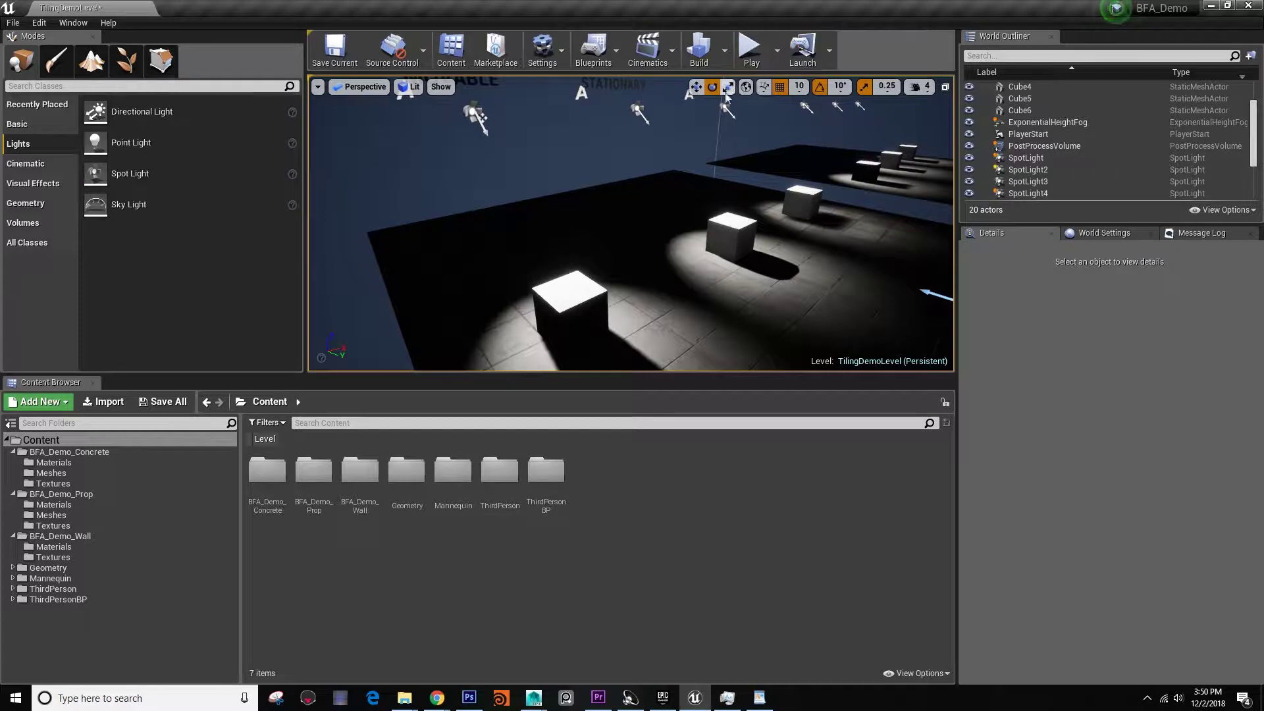
right_click_drag(712, 186, 711, 186)
Preview pure red (FF0000FF) as the movable spotlight's light color, then discard the color change
left_click(558, 168)
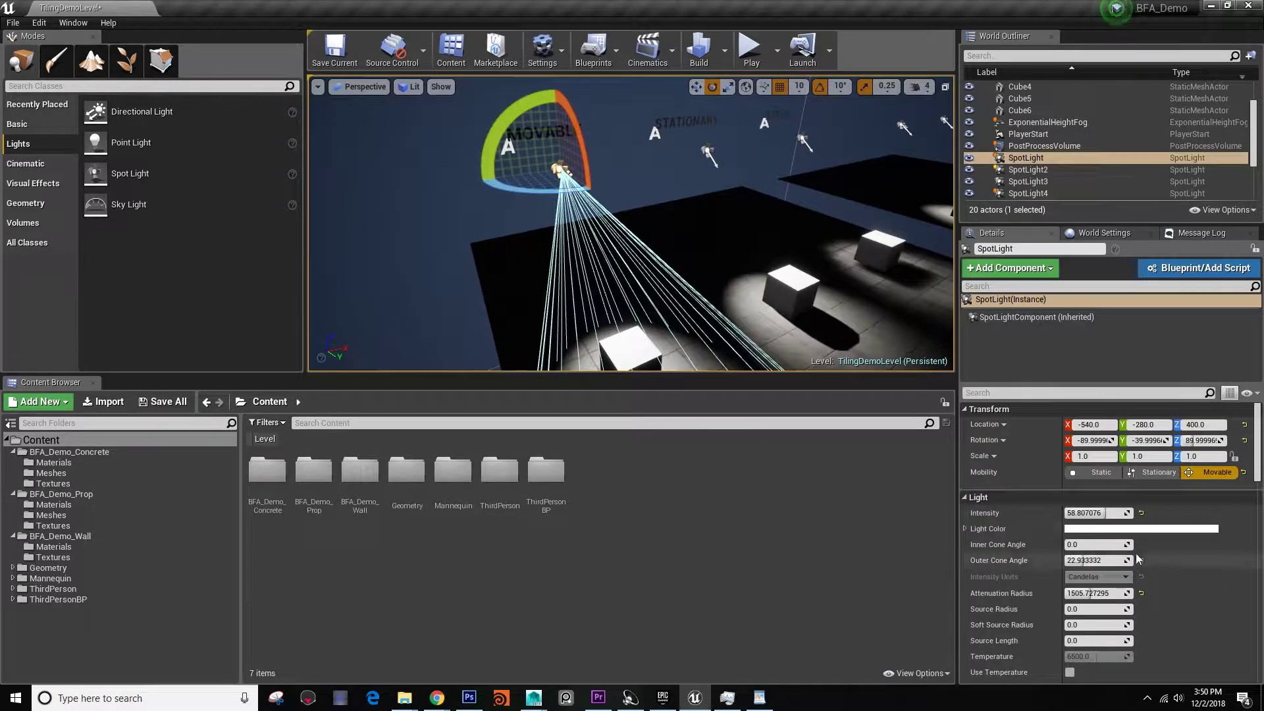
left_click(1127, 529)
left_click_drag(1012, 469, 1019, 368)
right_click_drag(776, 237, 777, 237)
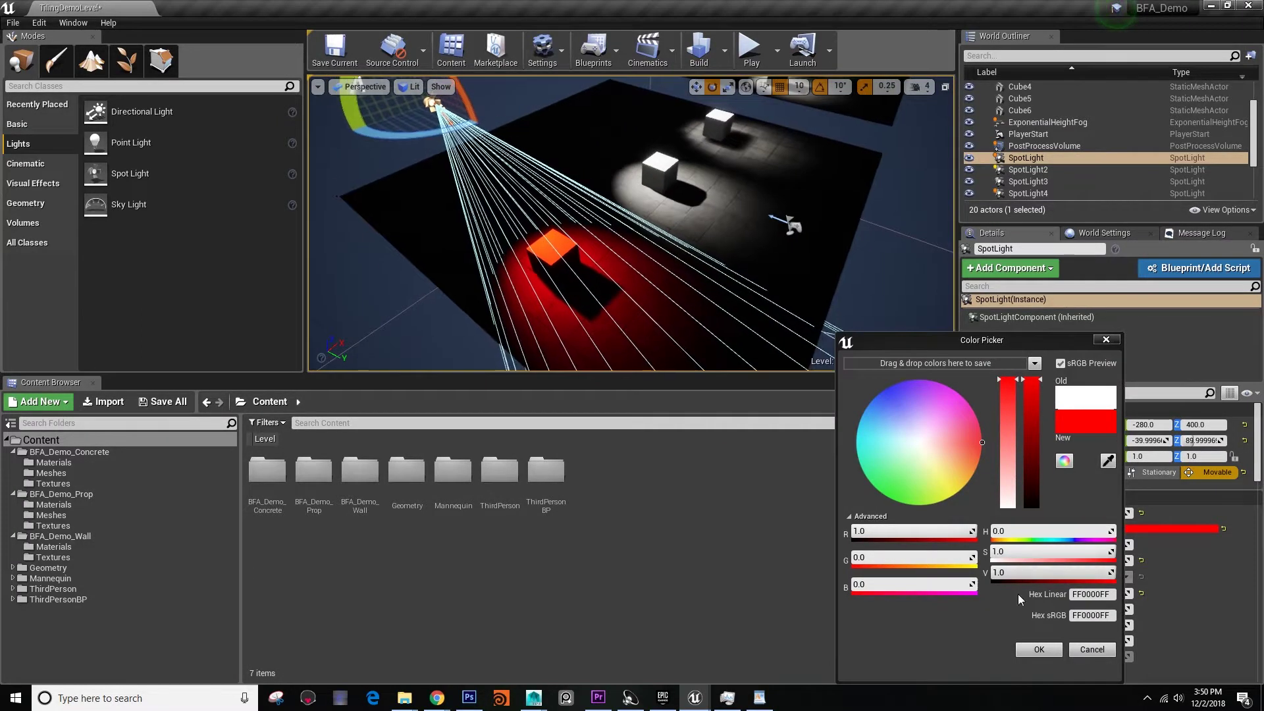
left_click(1092, 649)
Review the movable spotlight's light properties, then deselect it
right_click_drag(560, 199, 560, 199)
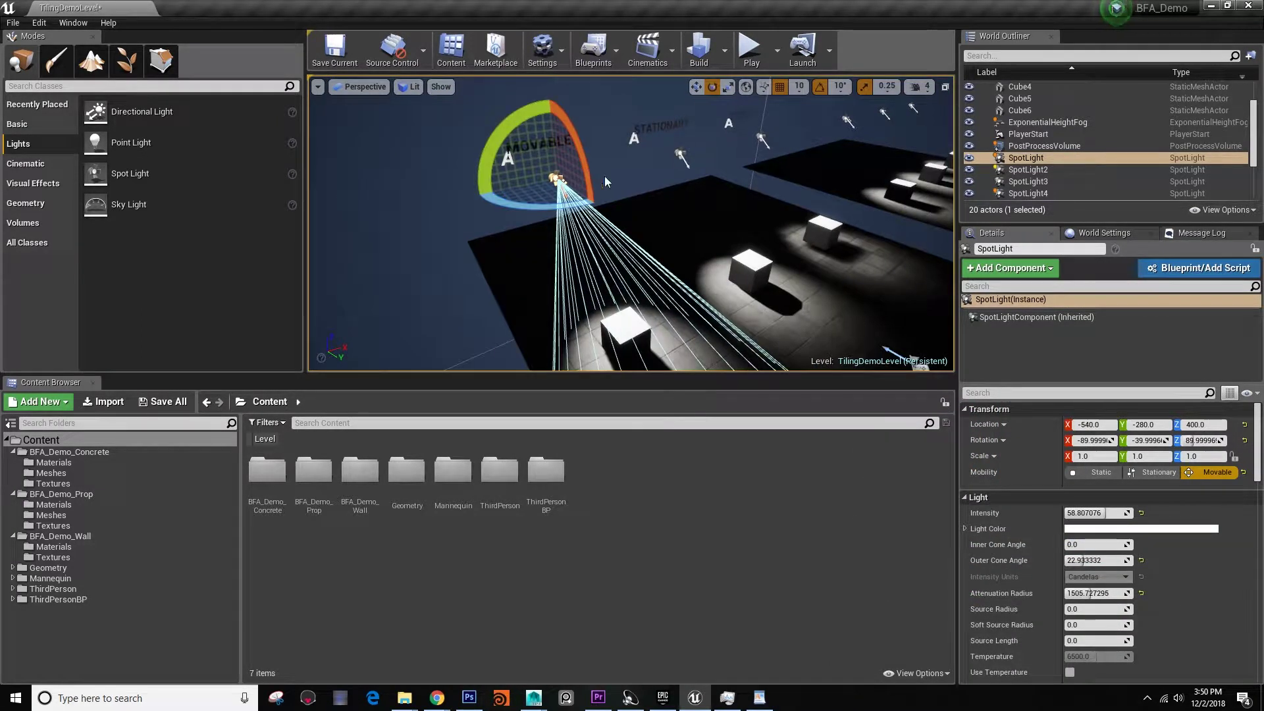
scroll(1075, 601, "down", 4)
scroll(1073, 546, "up", 4)
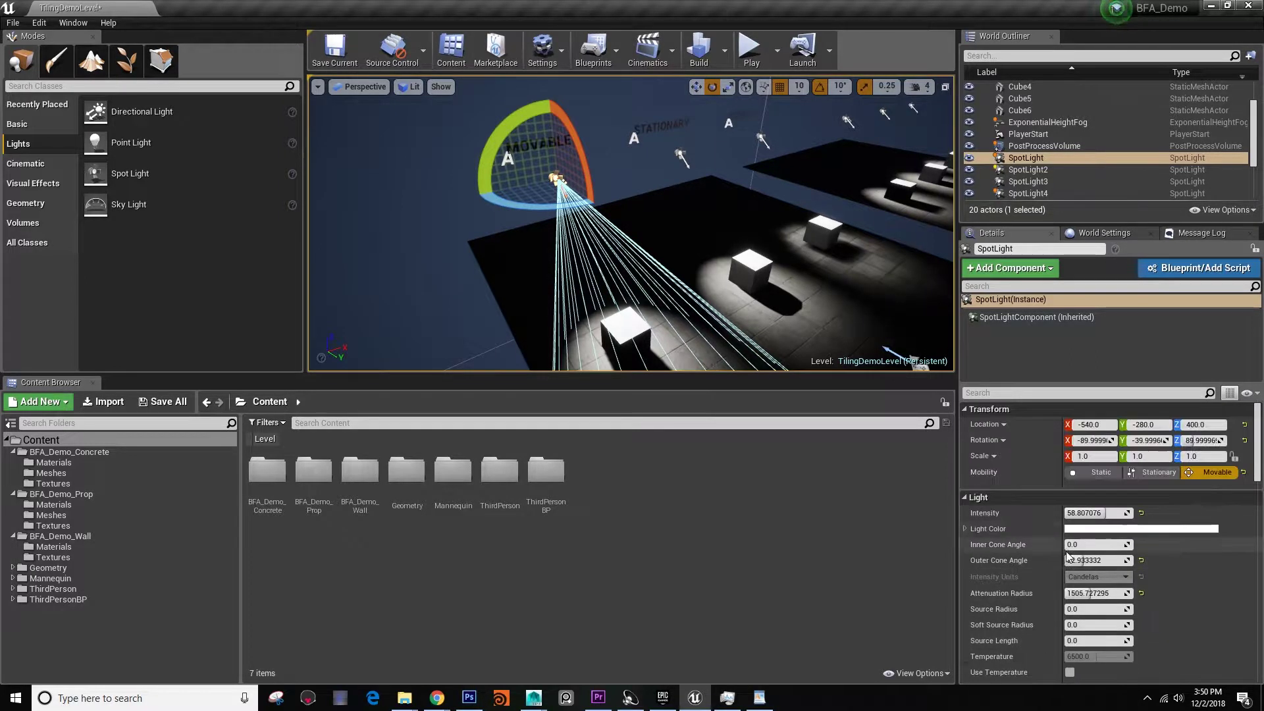
right_click_drag(790, 276, 777, 293)
right_click_drag(595, 211, 595, 211)
key("Escape")
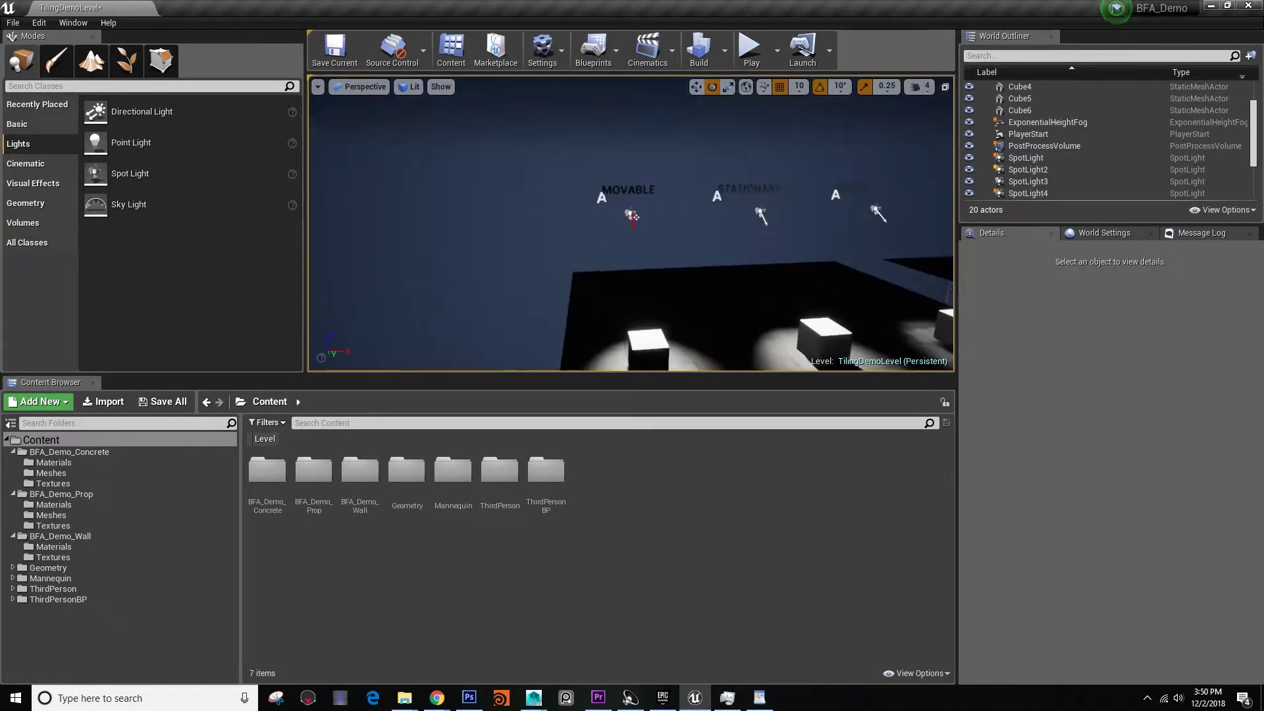
Examine the stationary cube's lighting and inspect the properties of the spotlight above it
right_click_drag(687, 187, 687, 187)
right_click_drag(605, 241, 565, 227)
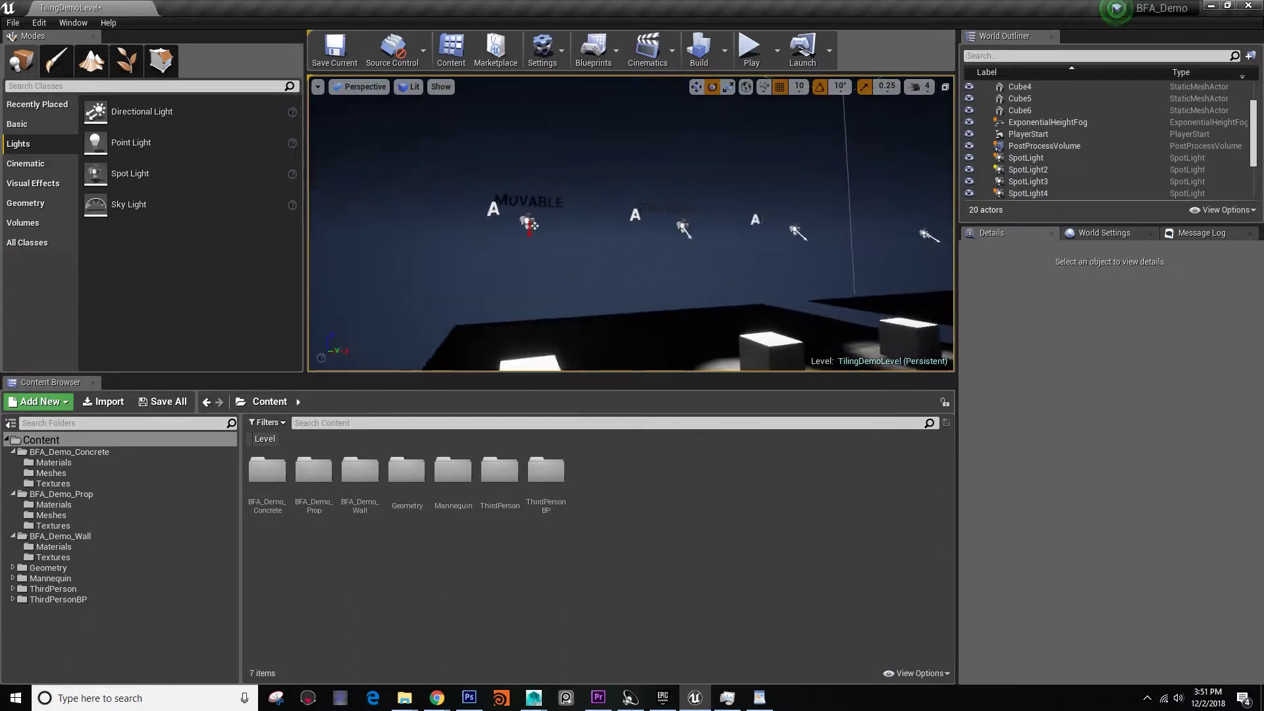
right_click_drag(459, 168, 459, 217)
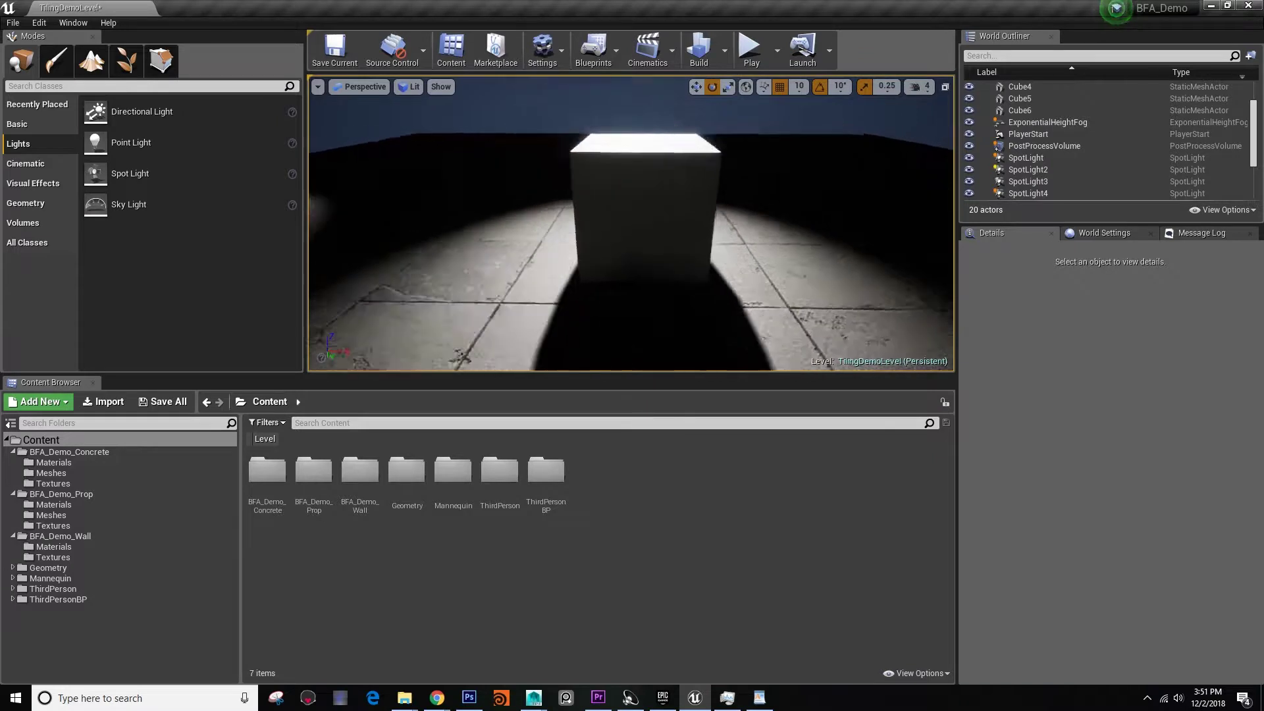
mouse_move(631, 224)
right_mouse_down()
mouse_move(657, 243)
mouse_move(691, 247)
mouse_move(724, 217)
mouse_move(751, 237)
mouse_move(637, 254)
mouse_move(579, 227)
mouse_move(625, 205)
right_mouse_up()
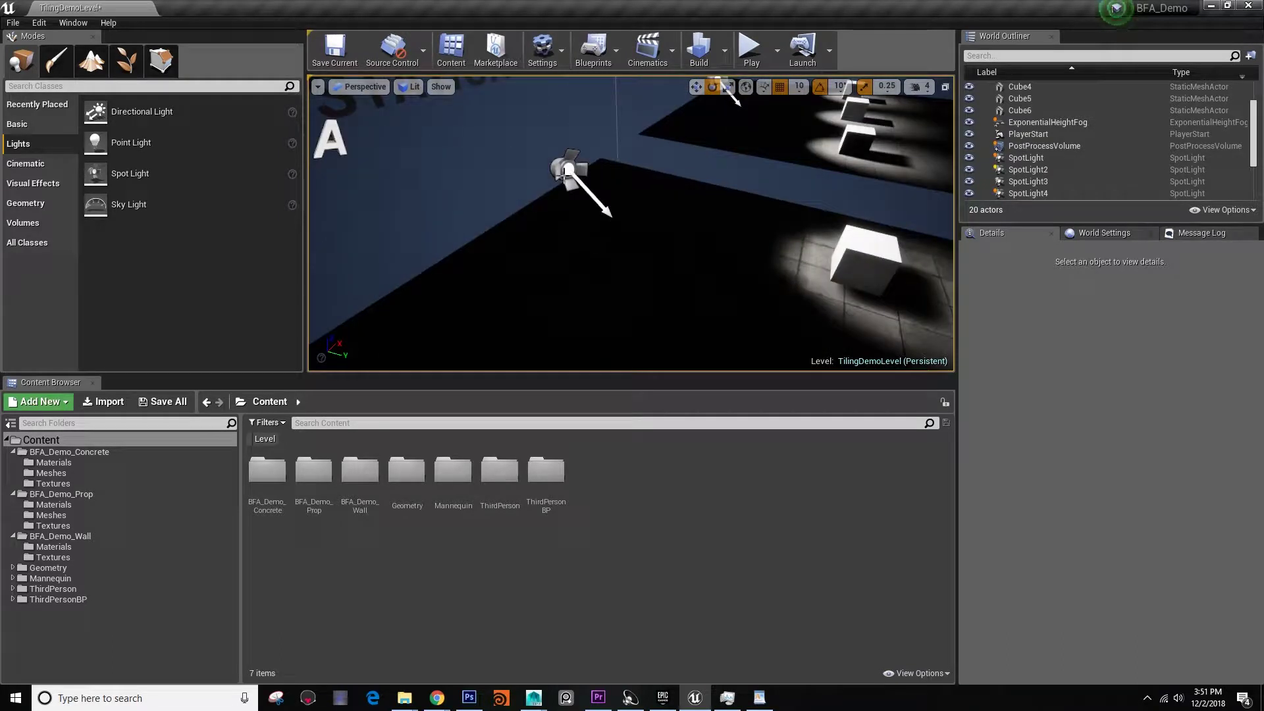
left_click(566, 170)
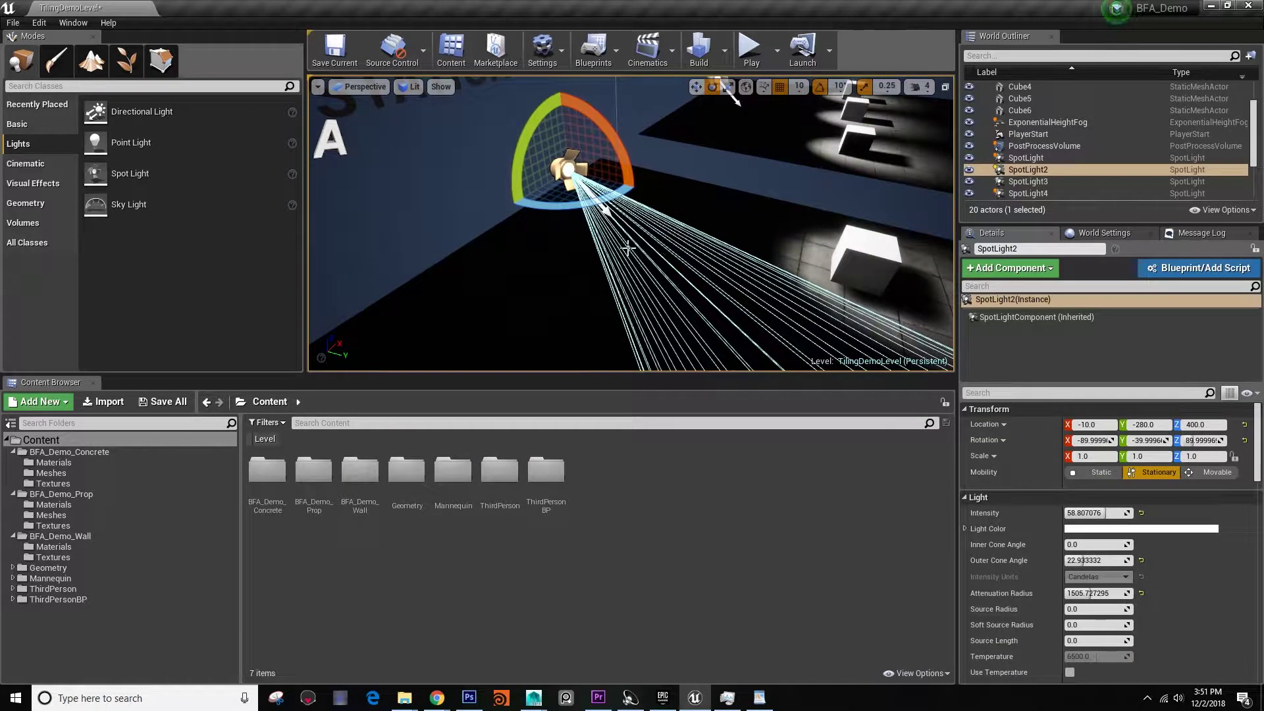
left_click(657, 260)
Examine the shadow cast by the stationary light's cube up close from different sides
right_click_drag(657, 259, 625, 257)
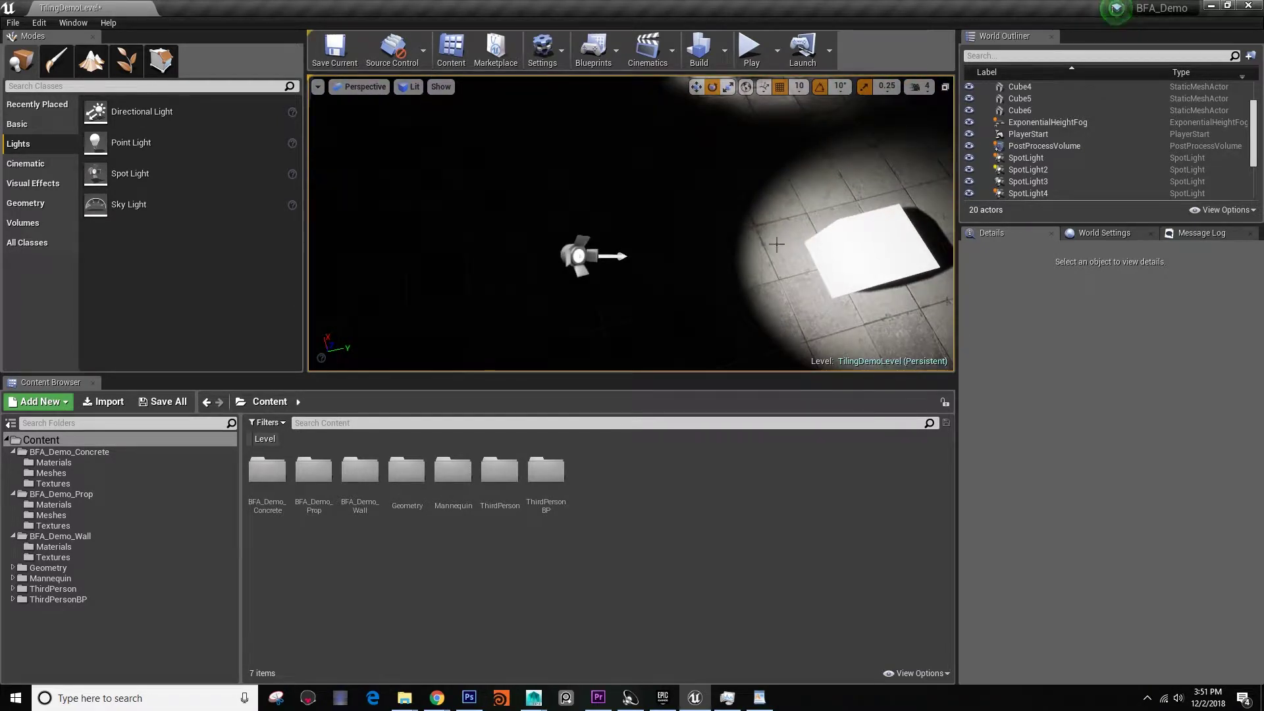
right_click_drag(776, 244, 775, 245)
right_click_drag(527, 115, 526, 115)
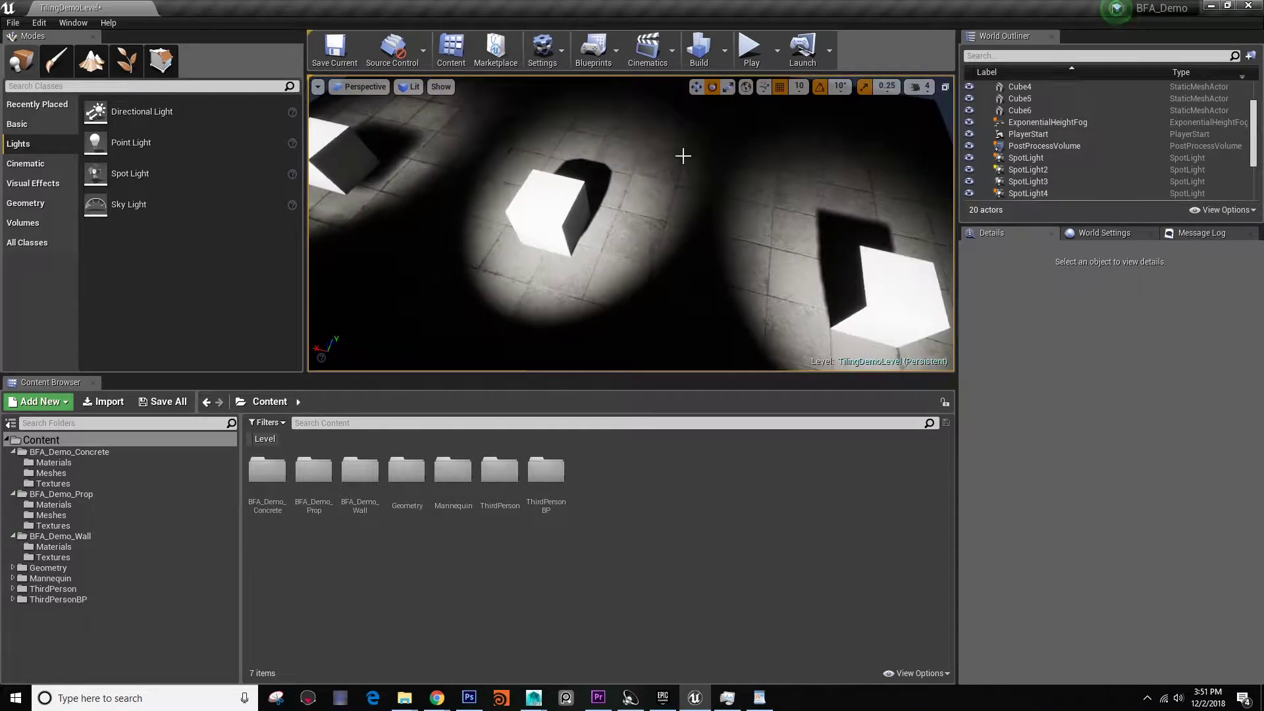
right_click_drag(684, 129, 684, 129)
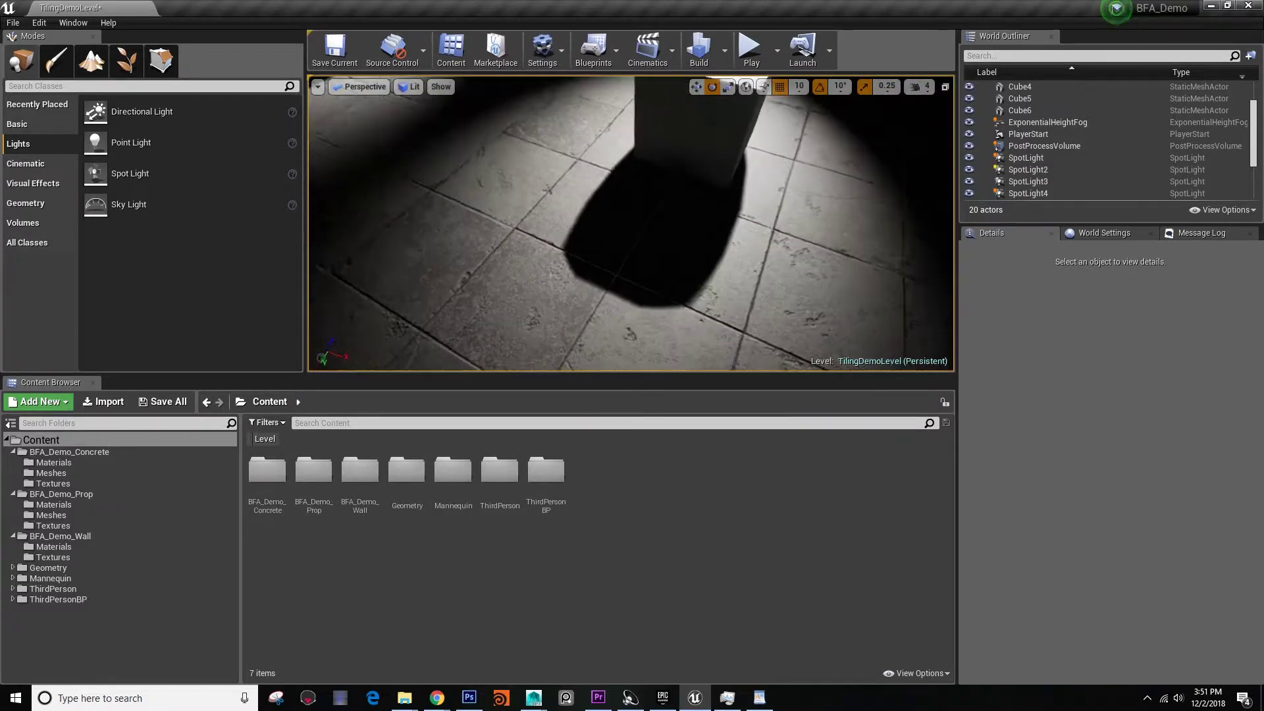
right_click_drag(683, 129, 683, 129)
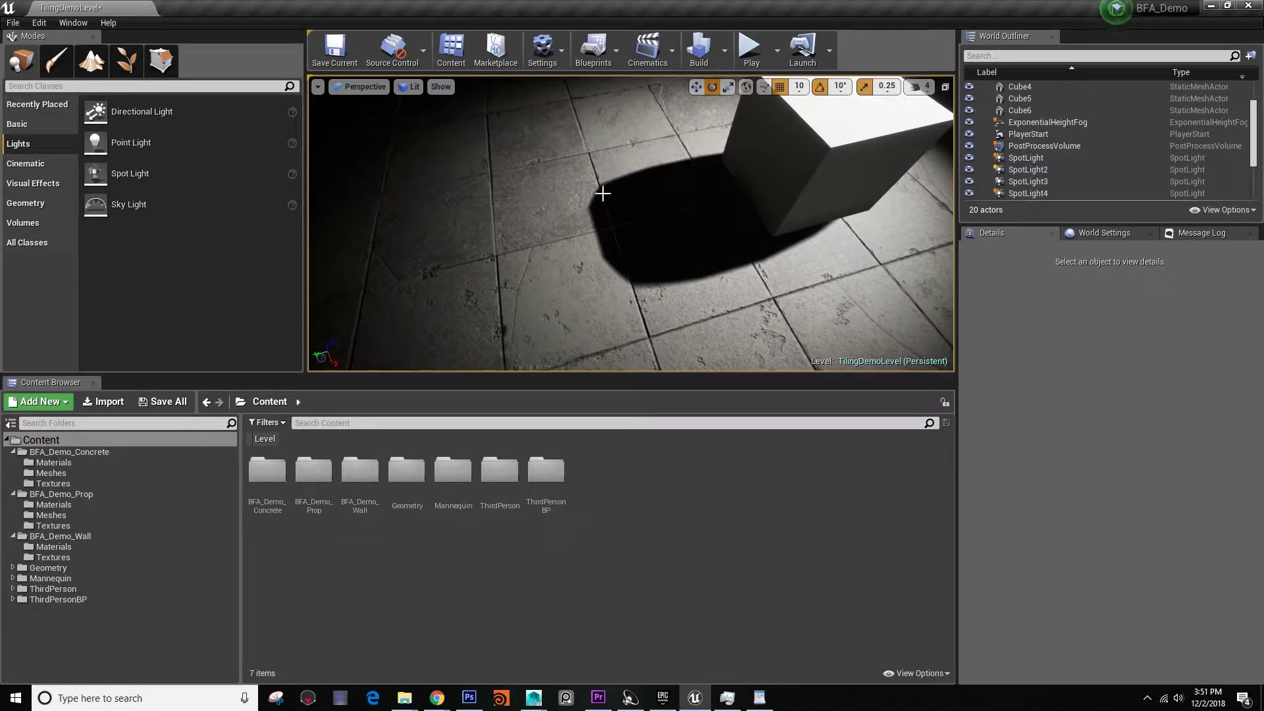
Examine the static light's cube and its shadow edges up close, comparing them with the stationary one
right_click_drag(646, 199, 646, 199)
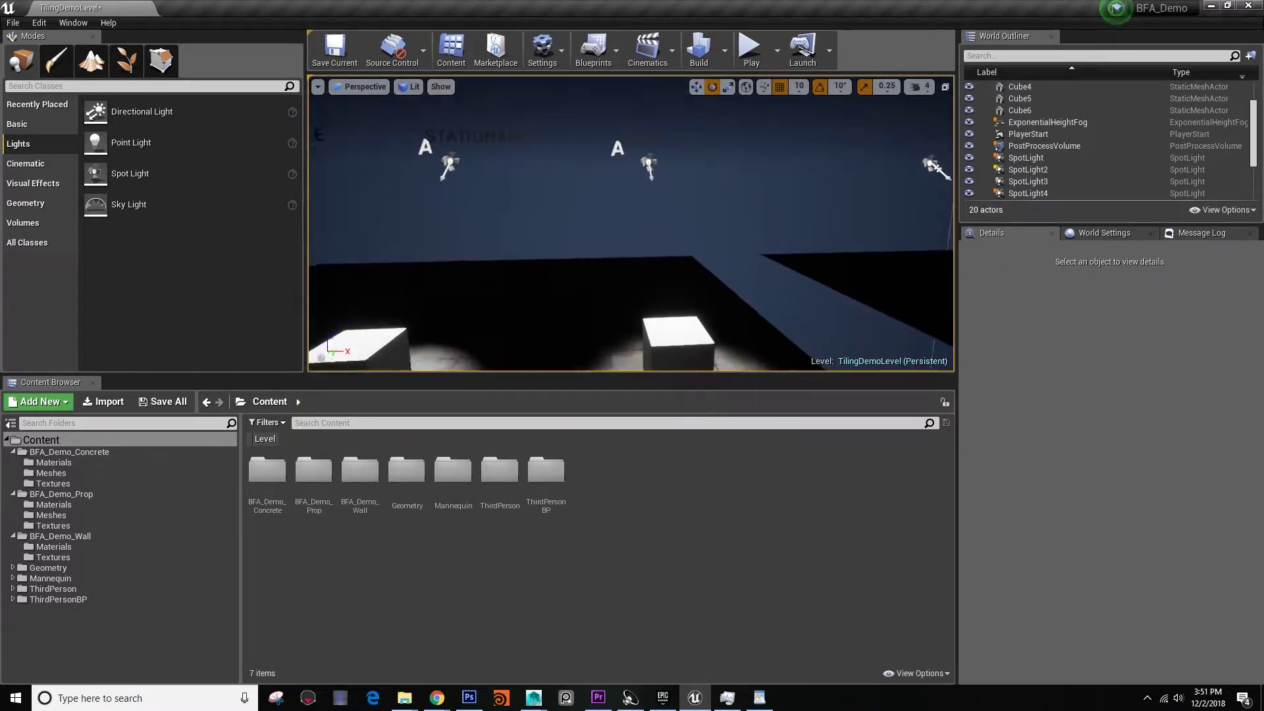
right_click_drag(631, 223, 658, 276)
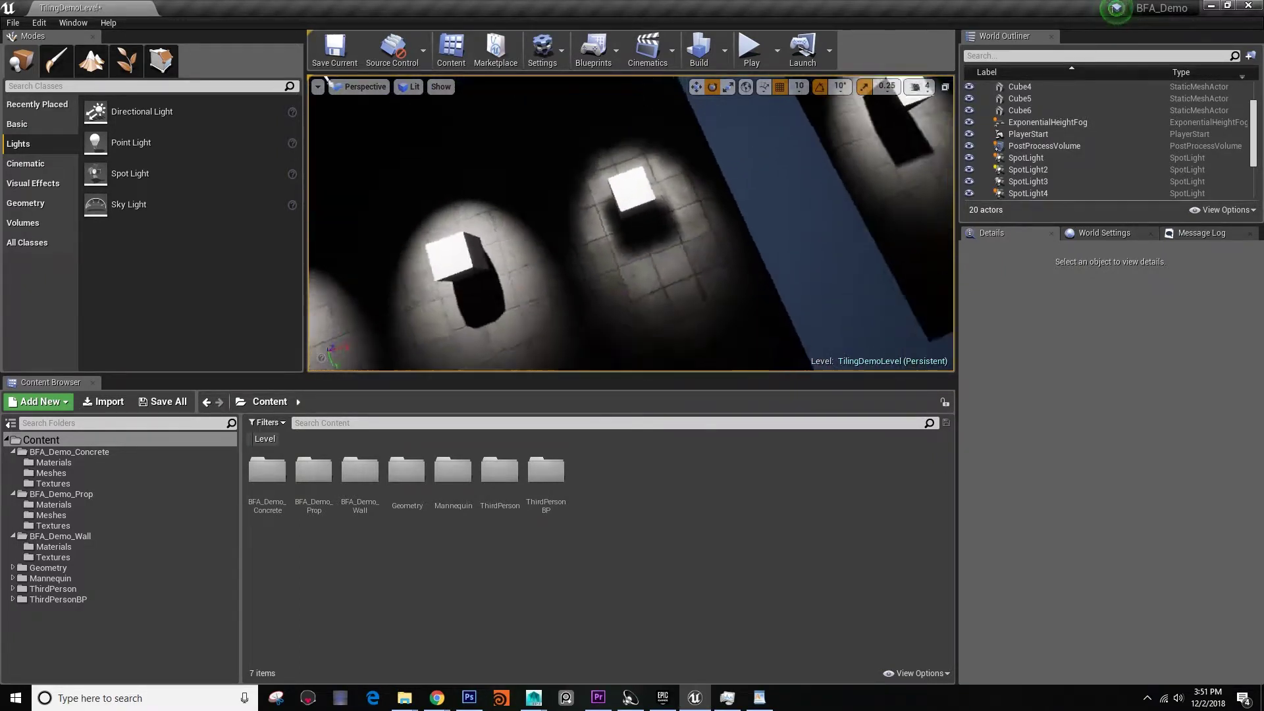
right_click_drag(646, 199, 646, 199)
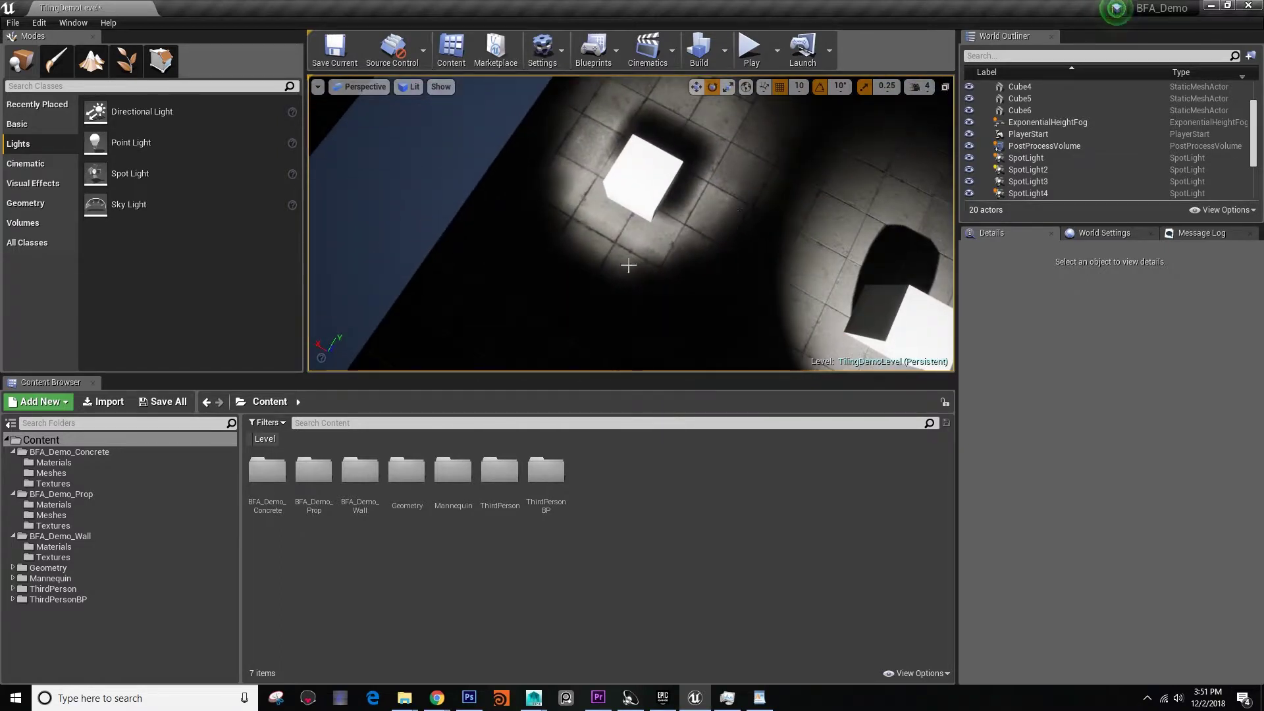
right_click_drag(691, 222, 691, 198)
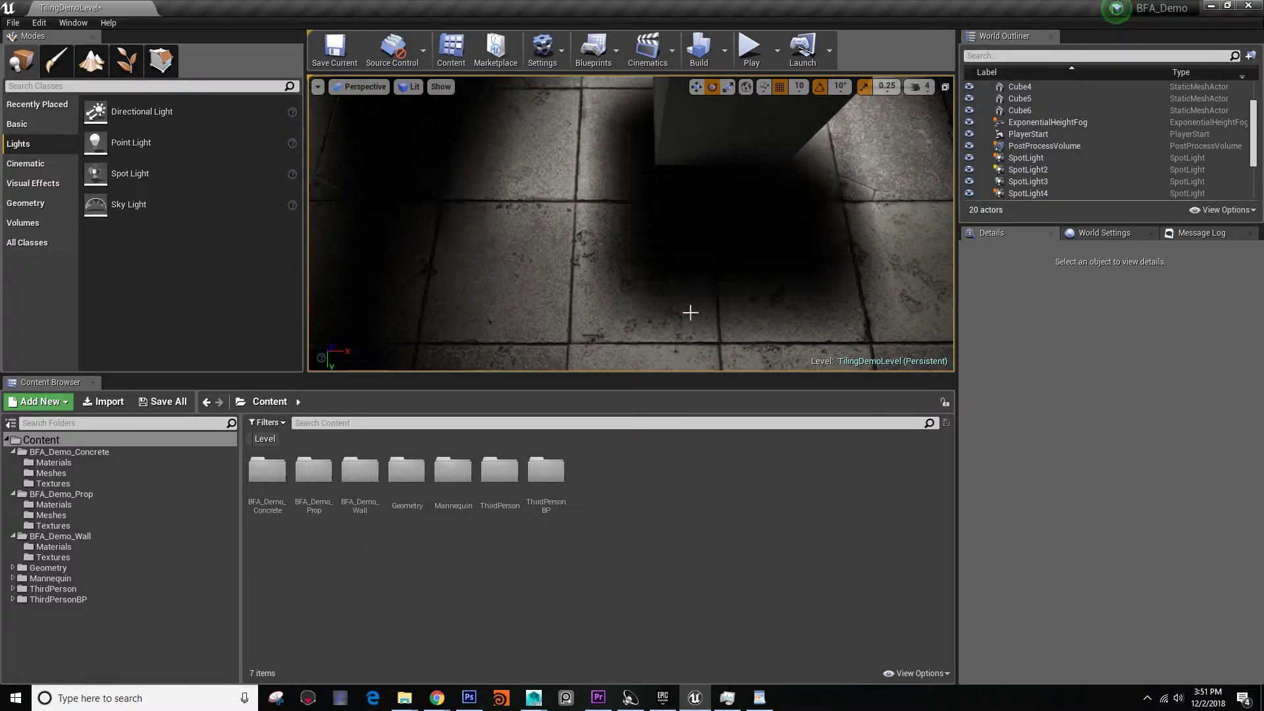
right_click_drag(691, 197, 691, 198)
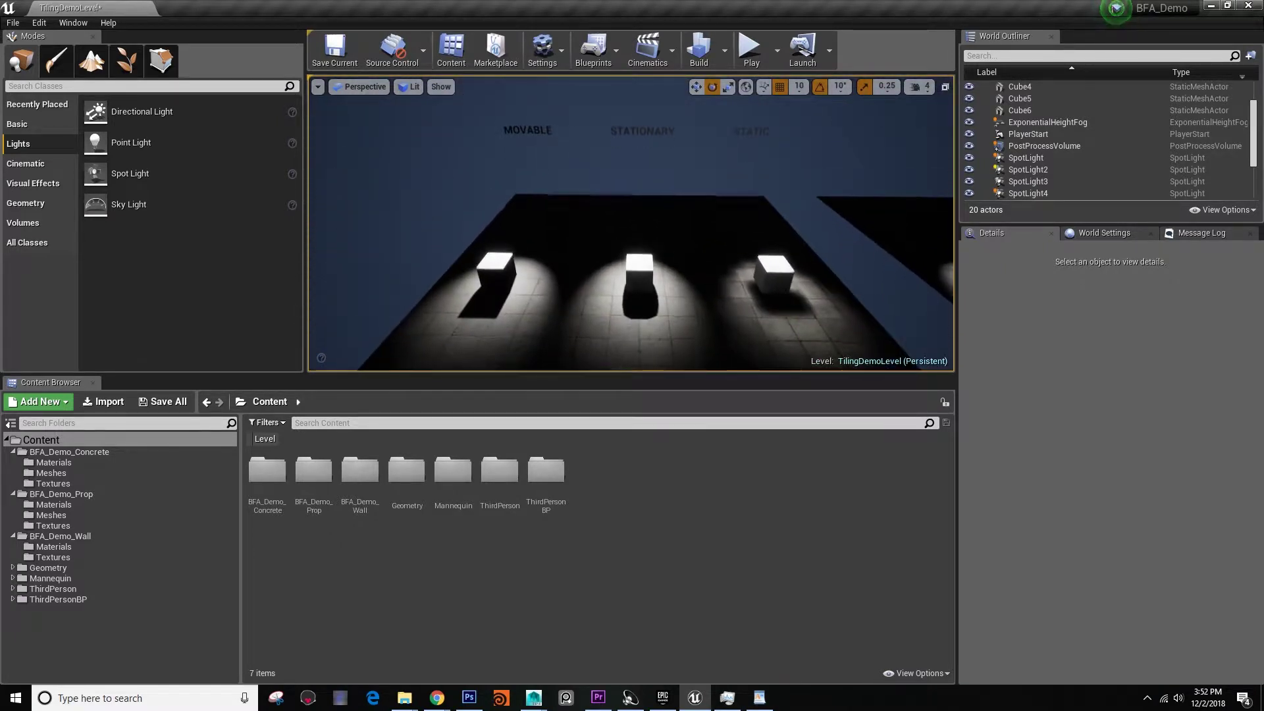
Inspect the movable spotlight and the shadow its cube casts on the floor
right_click_drag(631, 263, 556, 164)
left_click(556, 164)
right_click_drag(607, 197, 607, 197)
key("Escape")
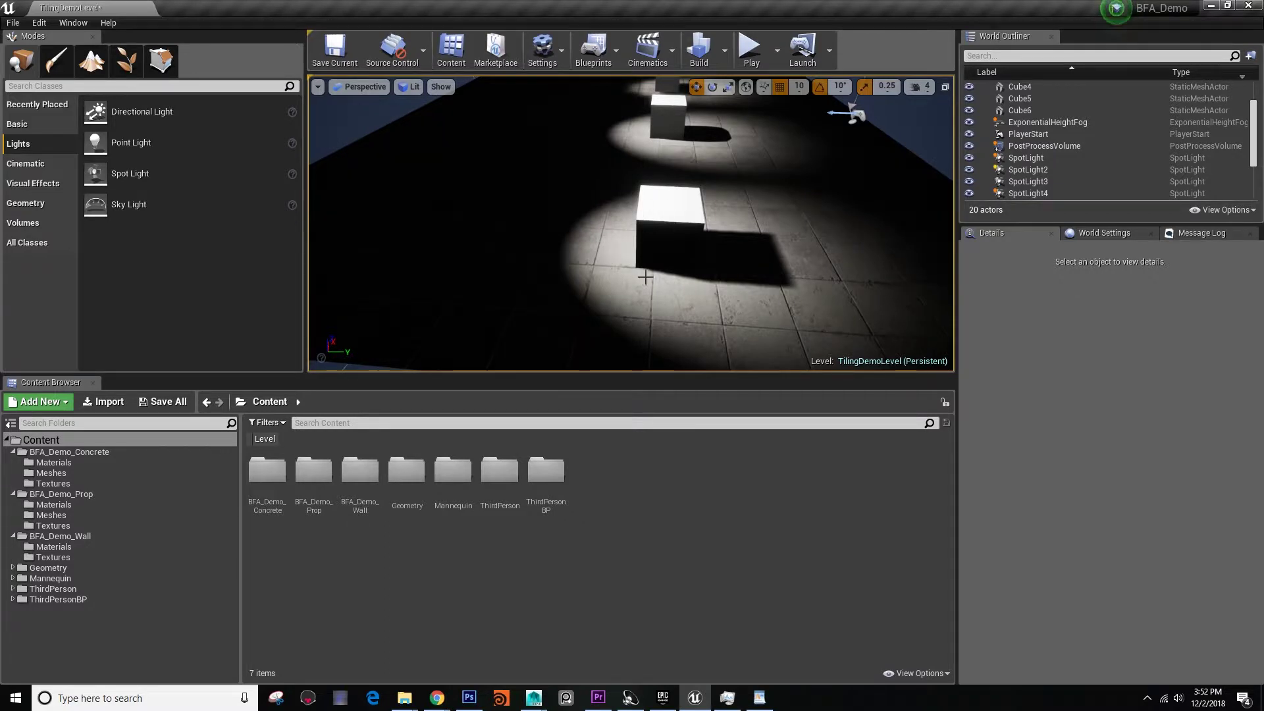
Preview a warm light orange (sRGB FFCC93FF) as the stationary spotlight's light color, then discard the change
right_click_drag(792, 228, 791, 229)
mouse_move(611, 152)
right_mouse_down()
mouse_move(611, 197)
mouse_move(579, 164)
mouse_move(527, 151)
mouse_move(605, 161)
right_mouse_up()
right_click_drag(488, 153, 488, 153)
left_click(662, 147)
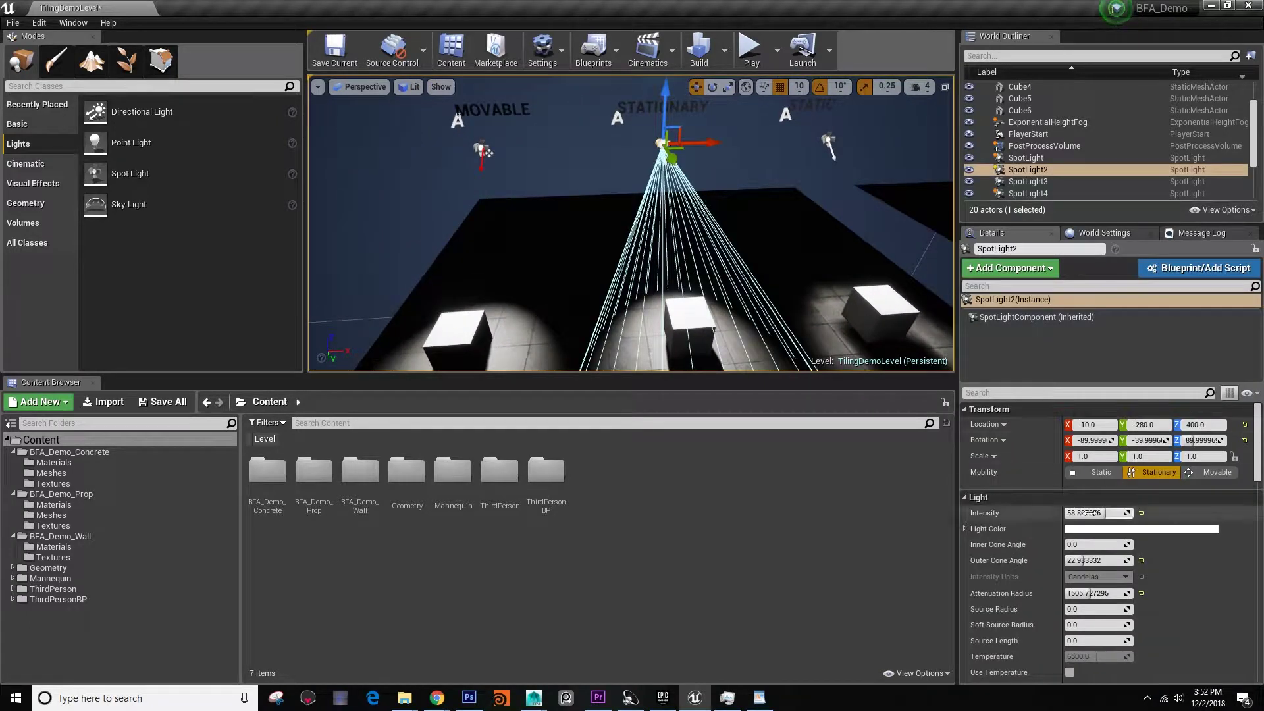
left_click(1093, 529)
mouse_move(912, 464)
left_mouse_down()
mouse_move(898, 436)
mouse_move(933, 462)
left_mouse_up()
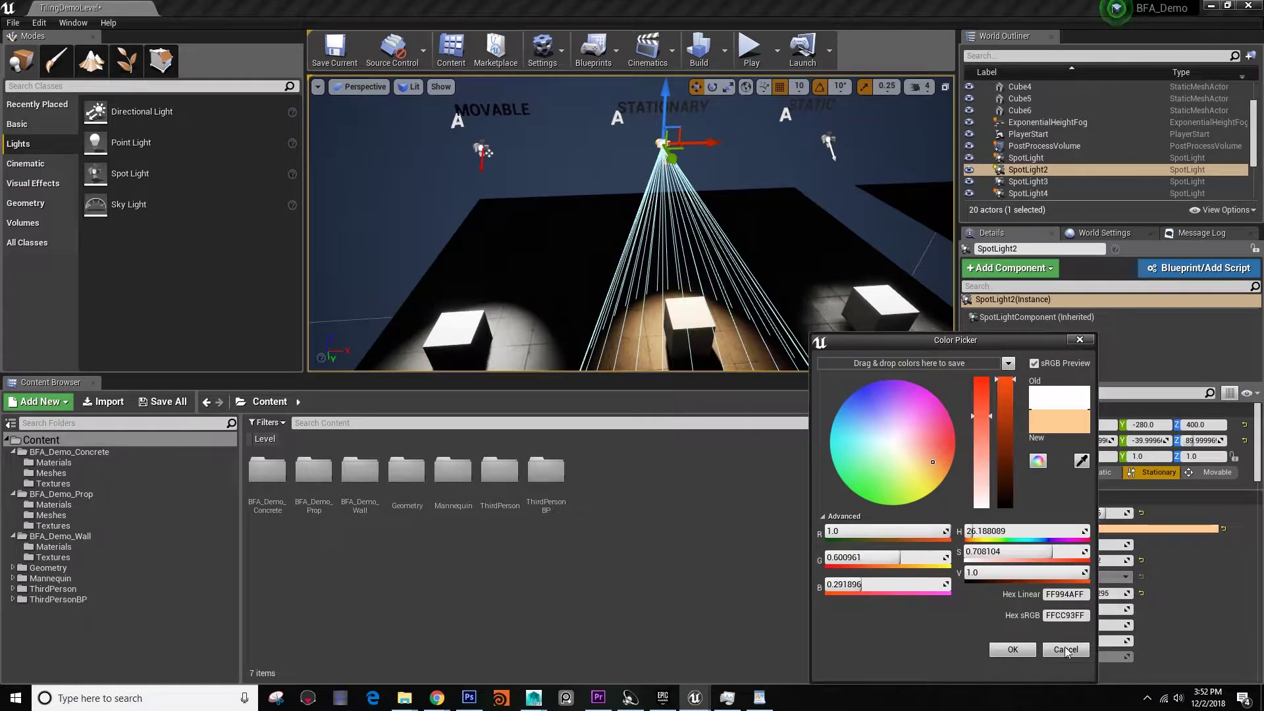
left_click(1071, 654)
Deselect the stationary spotlight and examine its cube's shadow up close
right_click_drag(733, 316, 881, 328)
key("Escape")
key("w")
key("a")
right_click_drag(553, 241, 616, 221)
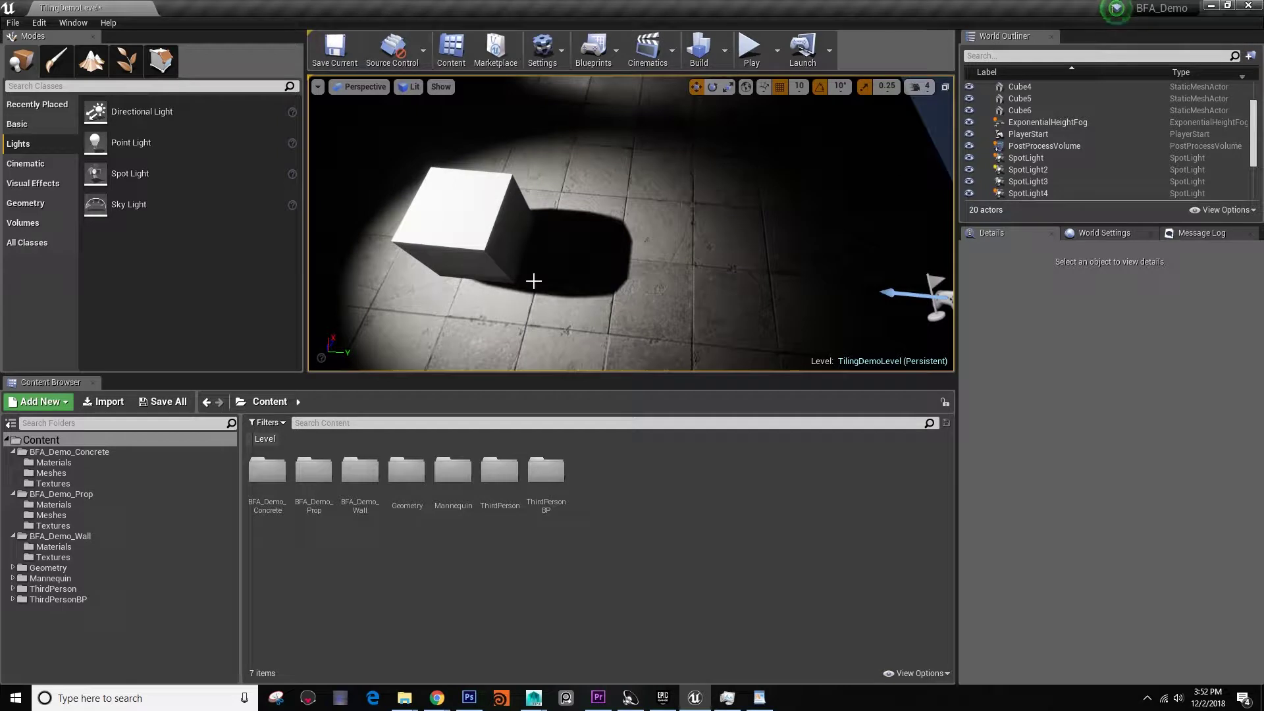
Compare the Movable, Stationary and Static spotlights side by side with the shadows their cubes cast
key("s")
right_click_drag(458, 368, 388, 362)
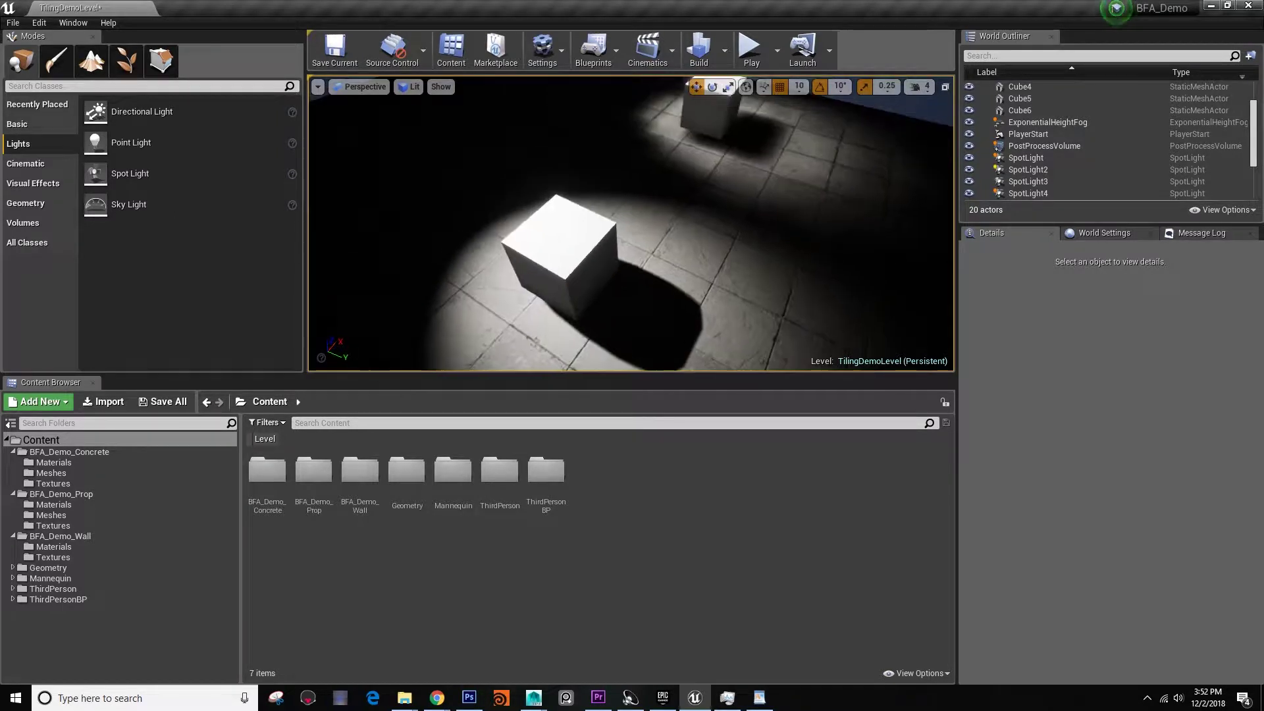
right_click_drag(640, 271, 596, 217)
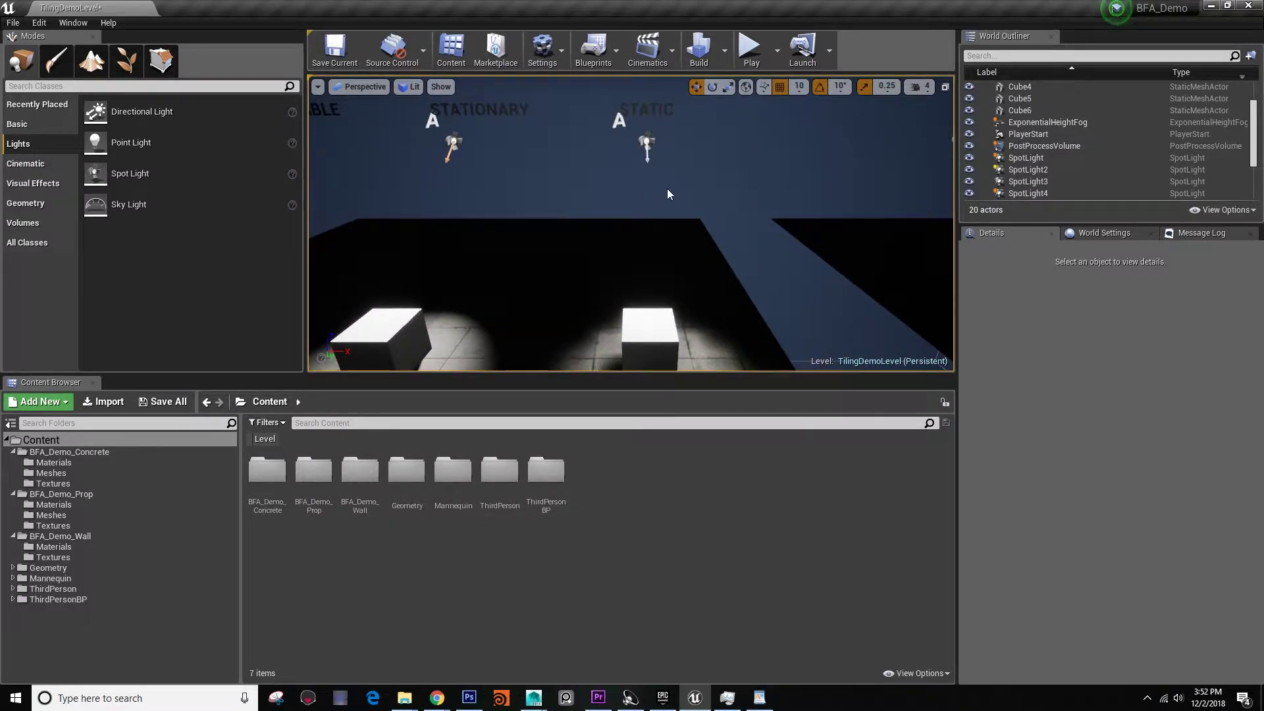
mouse_move(663, 220)
right_mouse_down()
mouse_move(670, 253)
mouse_move(727, 273)
mouse_move(666, 217)
right_mouse_up()
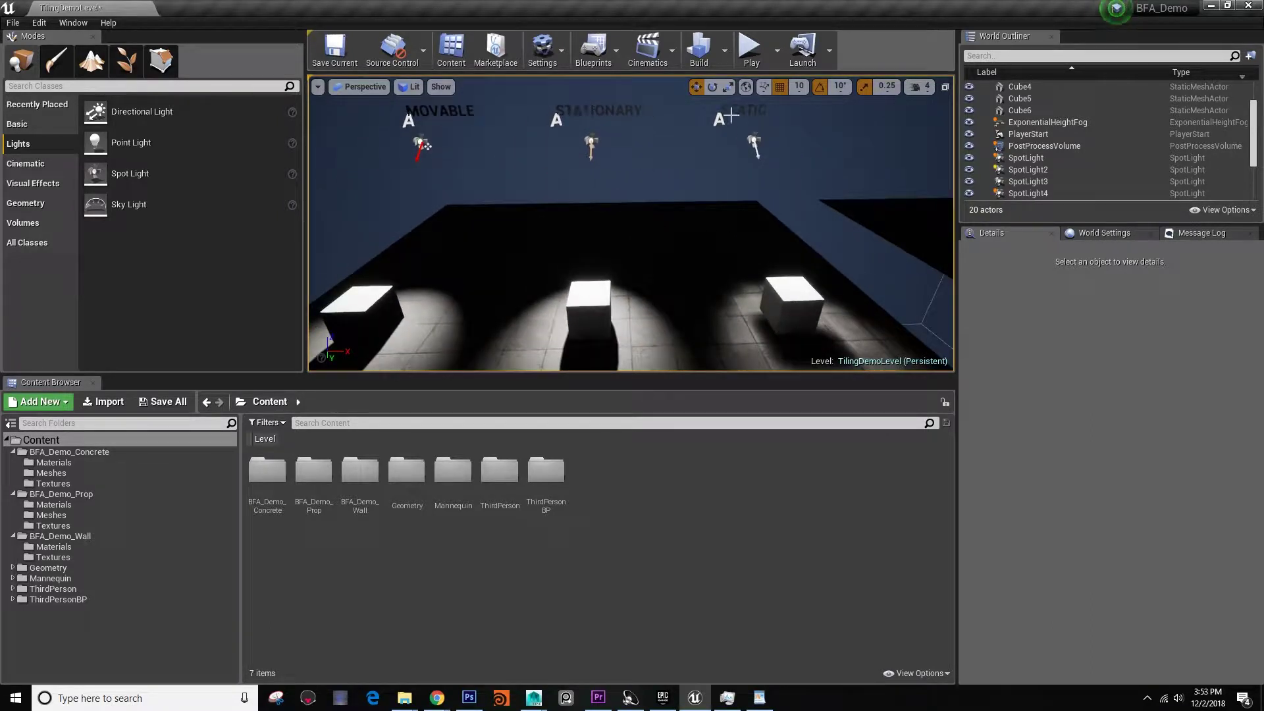
right_click_drag(701, 171, 686, 183)
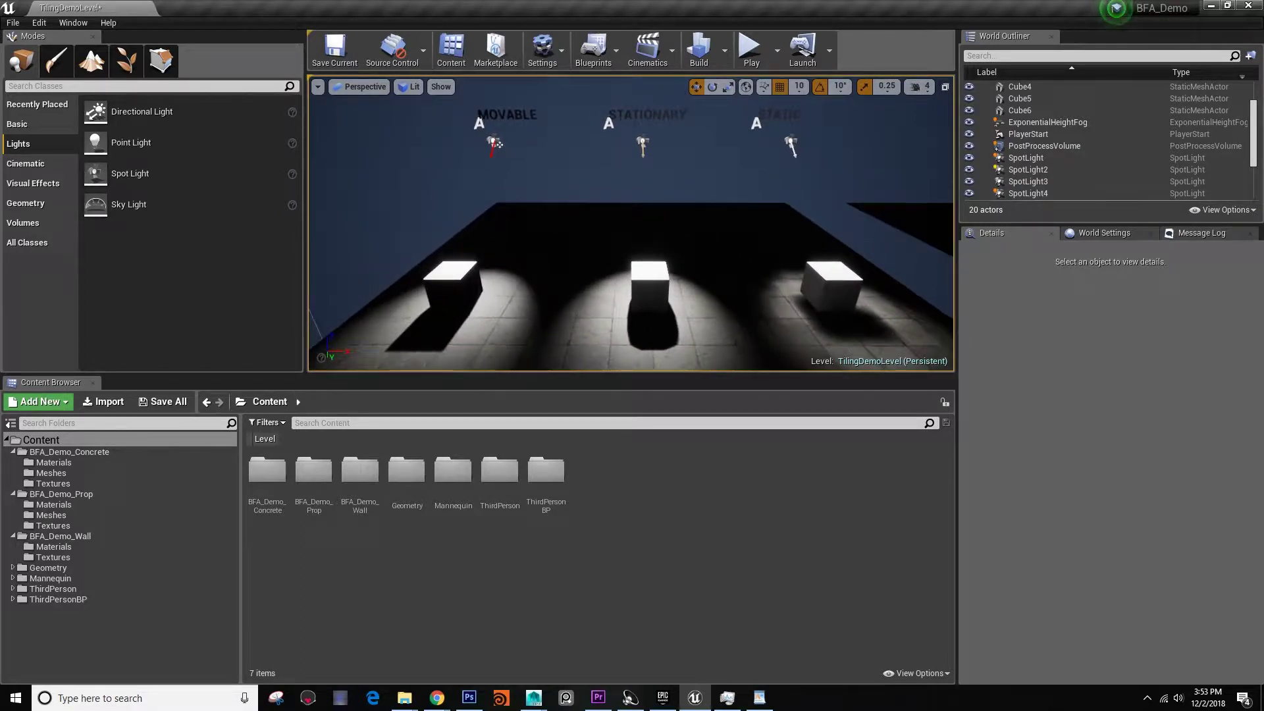
right_click_drag(768, 132, 767, 131)
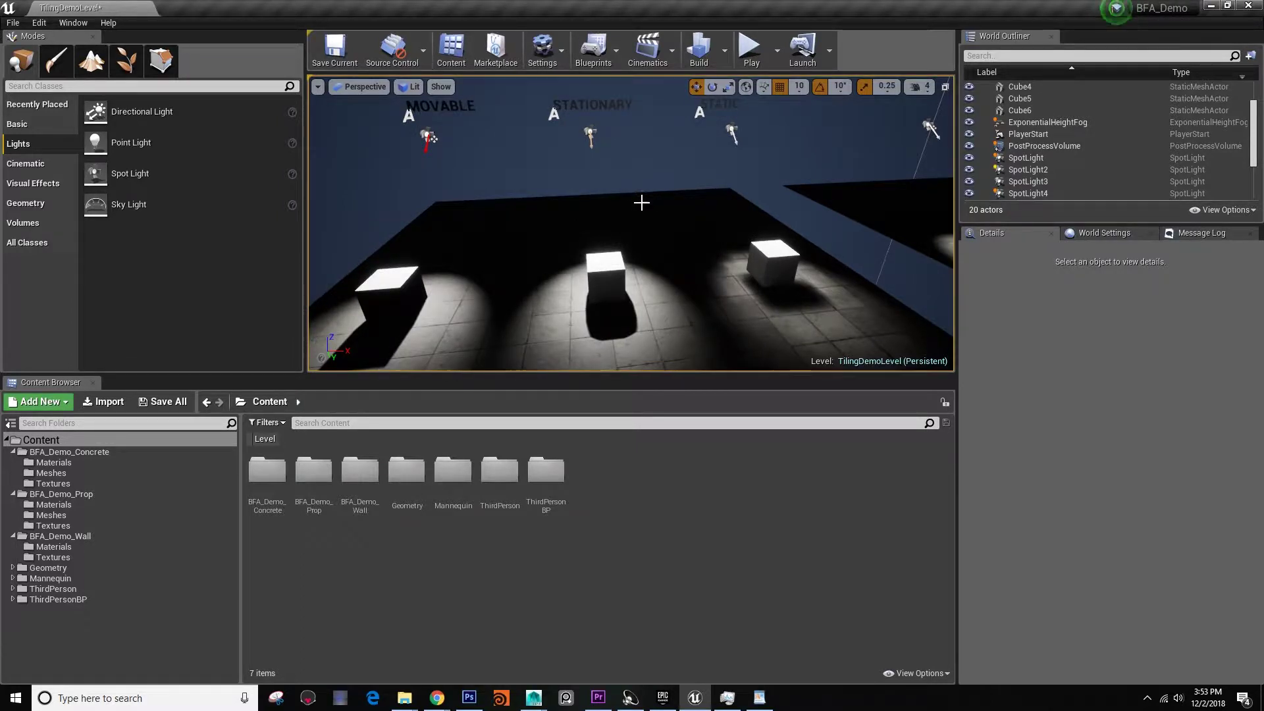
right_click_drag(638, 201, 648, 206)
Examine the lit cubes and their shadows from the opposite side of the floor, around the static light
right_click_drag(636, 272, 706, 129)
right_click_drag(505, 119, 505, 119)
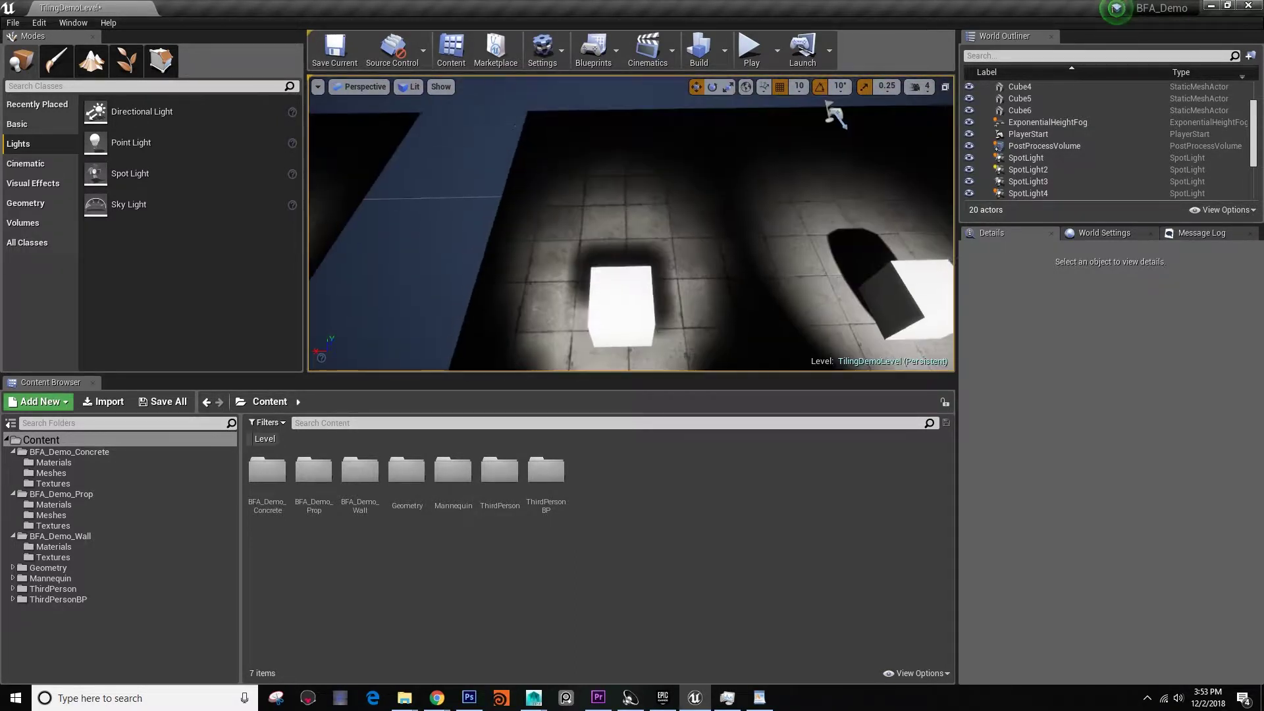
right_click_drag(645, 339, 932, 289)
right_click_drag(810, 319, 606, 59)
right_click_drag(618, 211, 797, 247)
right_click_drag(615, 79, 629, 93)
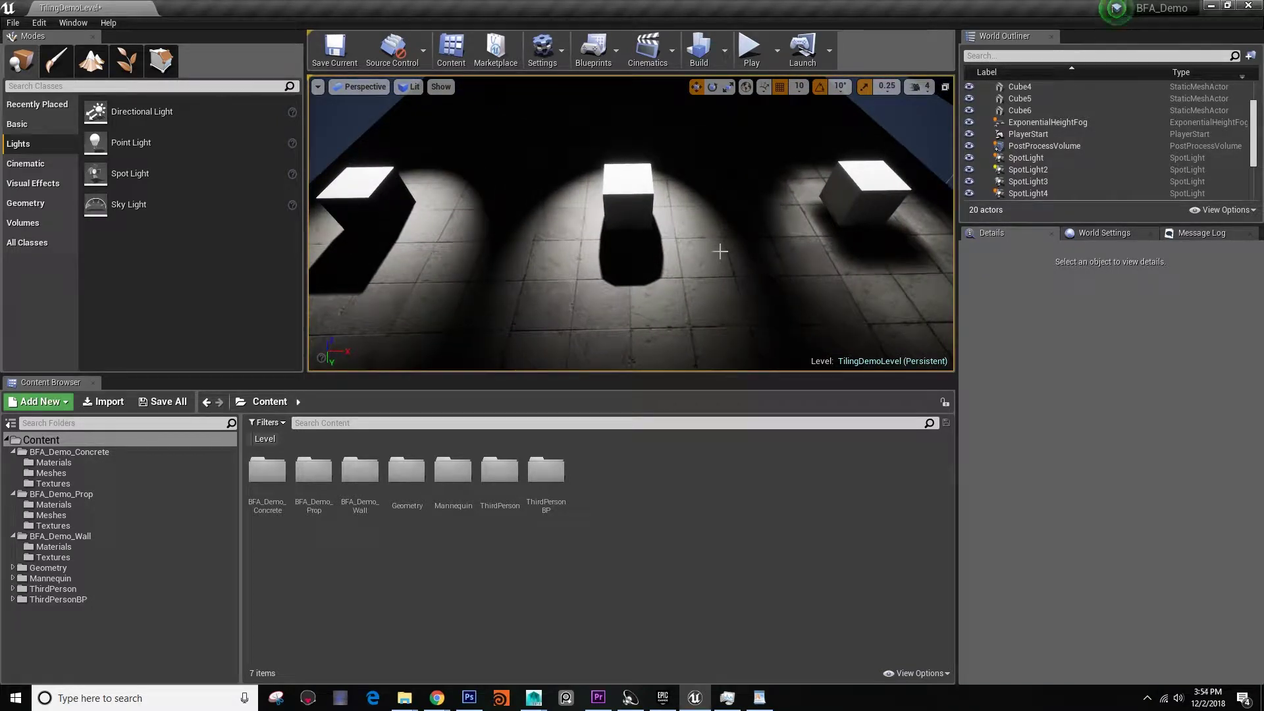
Examine the edges of the stationary light's cube shadow up close and from above
right_click_drag(629, 93, 629, 86)
right_click_drag(464, 119, 523, 179)
right_click_drag(691, 235, 487, 229)
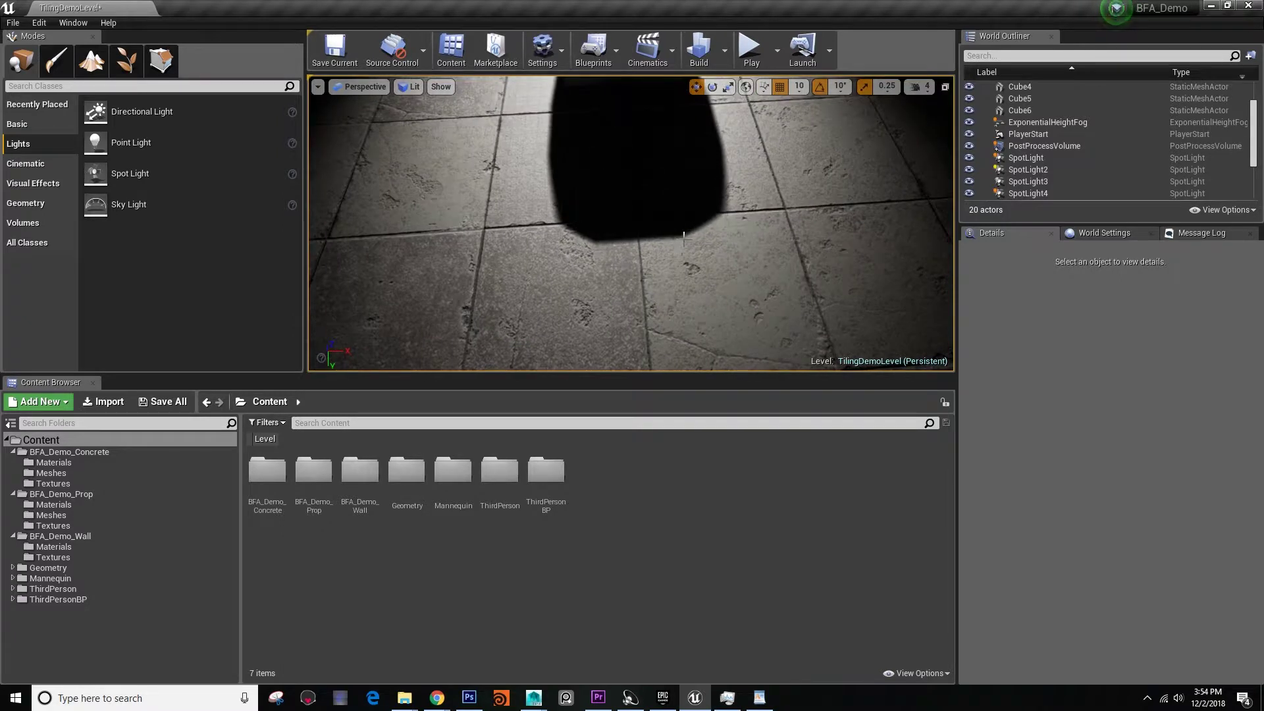
right_click_drag(564, 218, 578, 225)
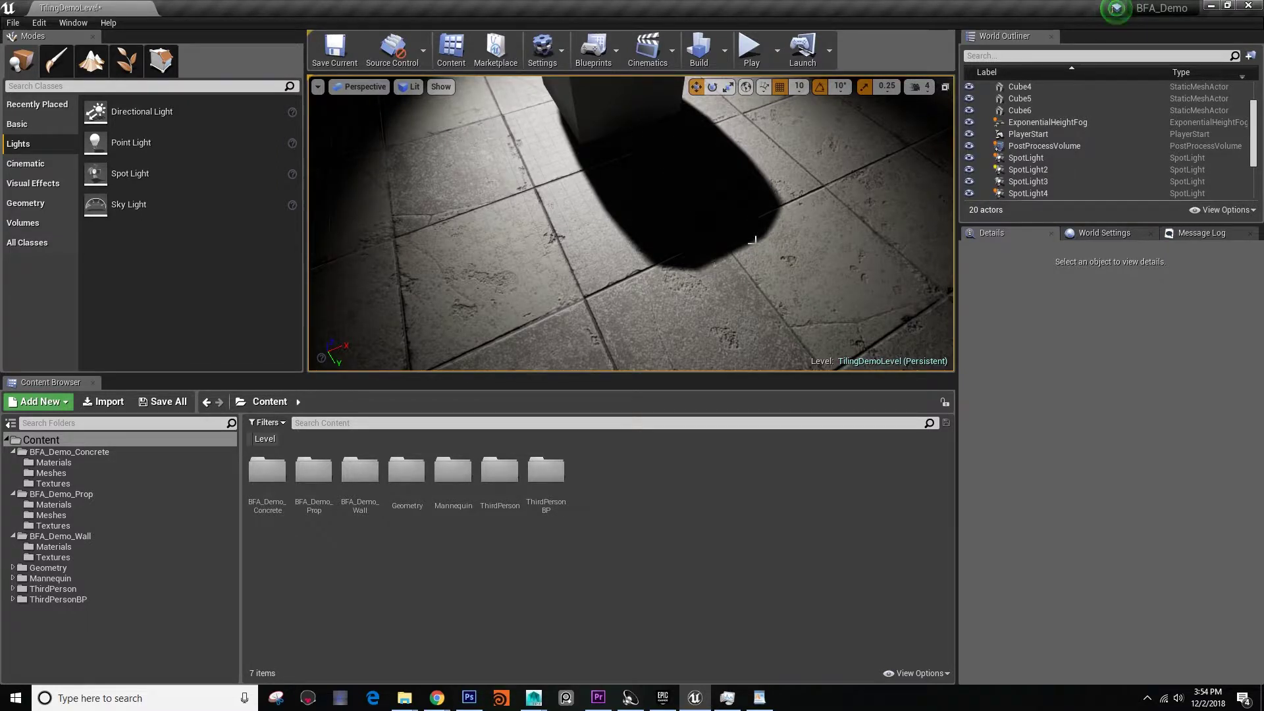
right_click_drag(677, 117, 744, 142)
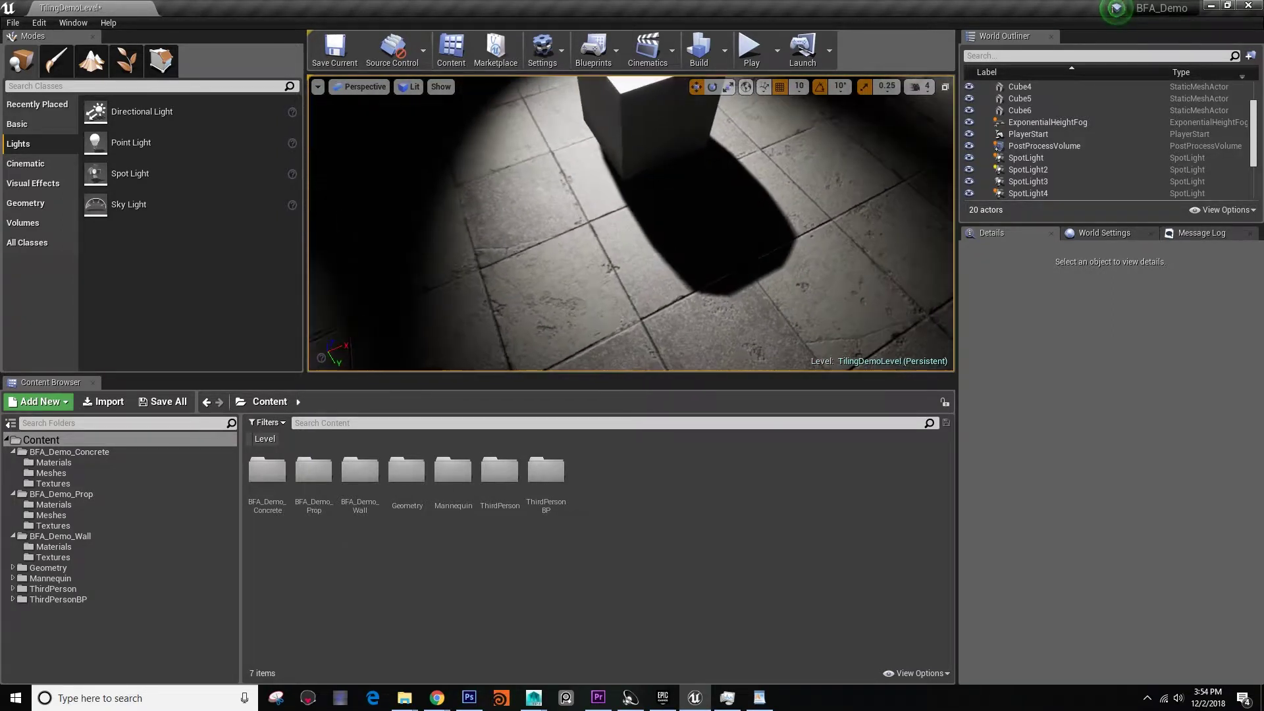
right_click_drag(569, 150, 487, 179)
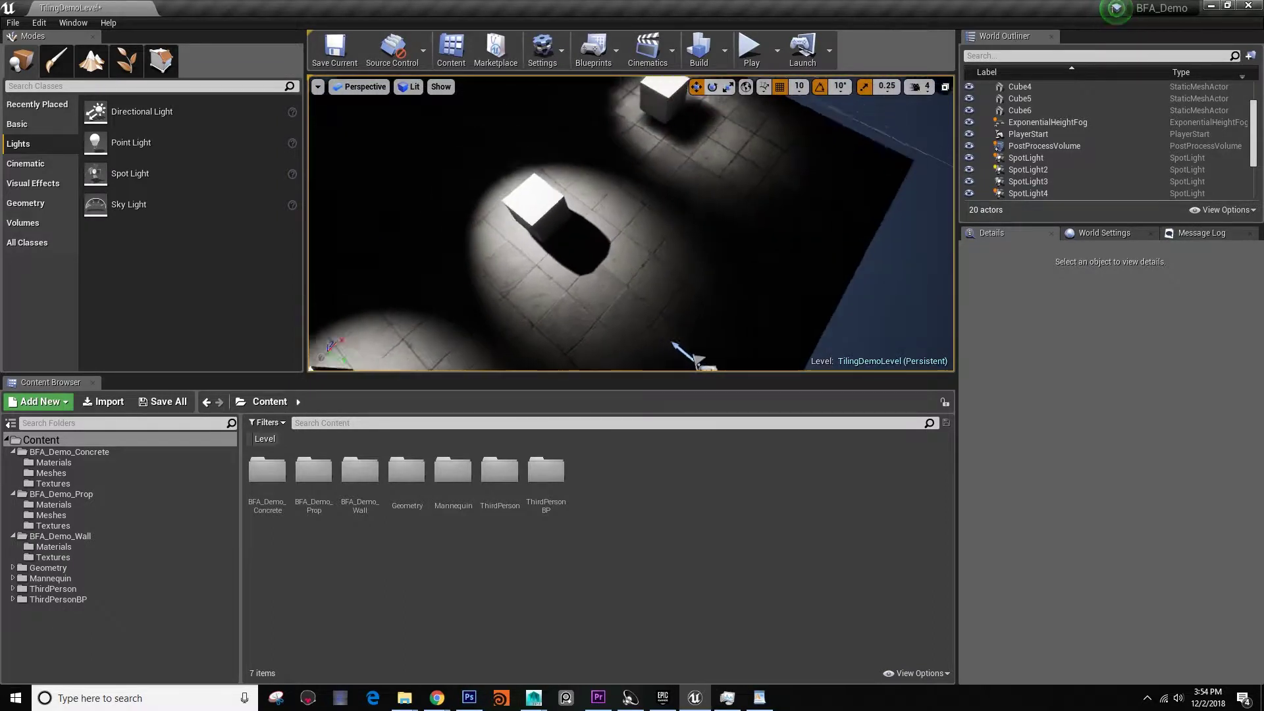
right_click_drag(487, 179, 488, 191)
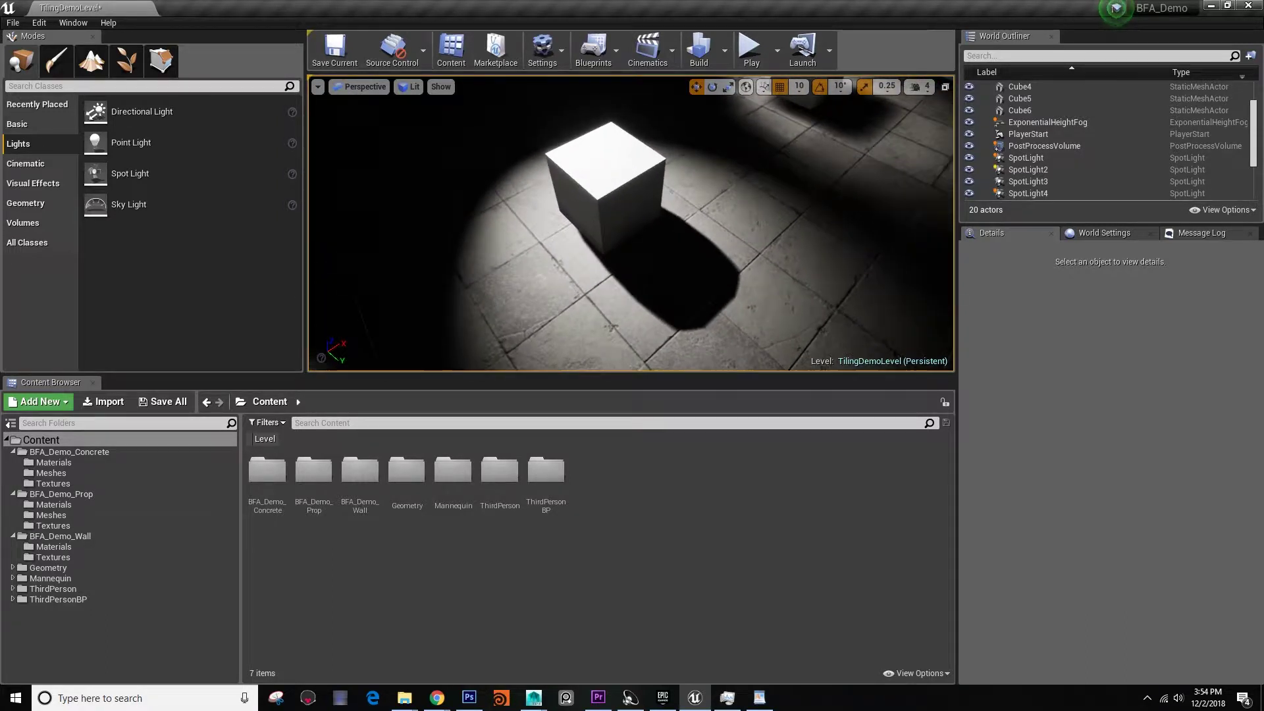
right_click_drag(488, 191, 382, 164)
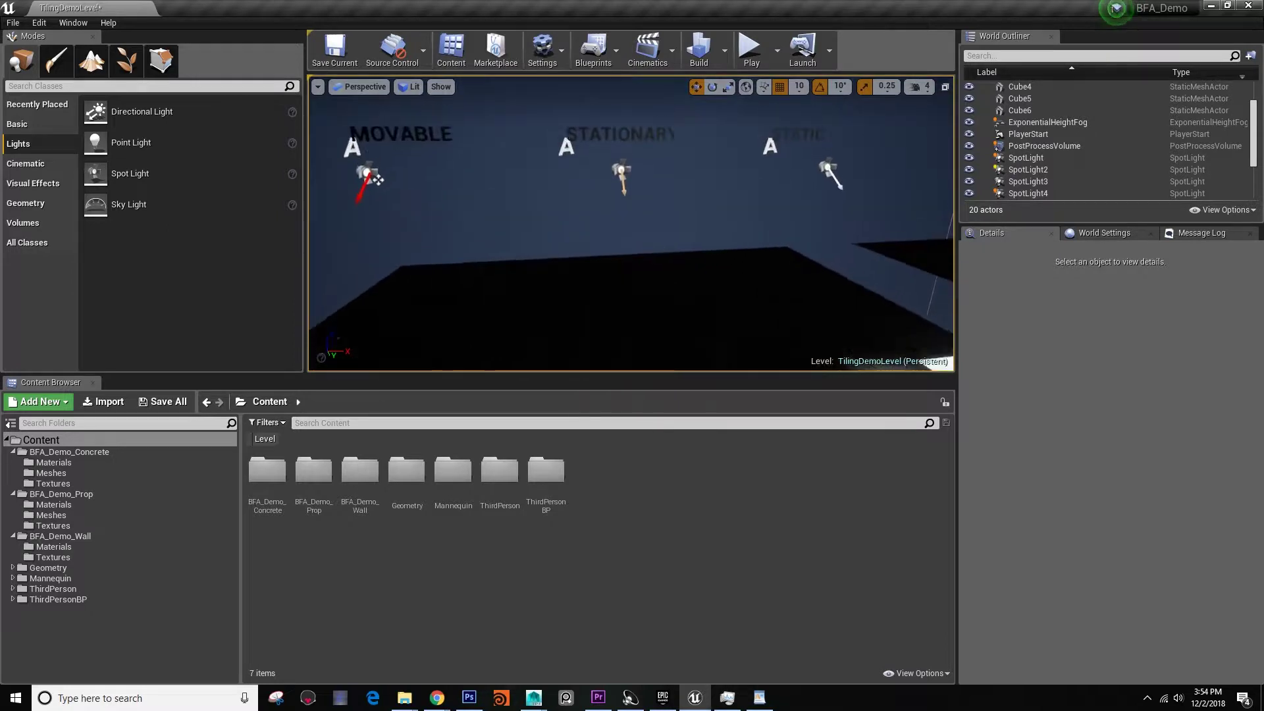
Preview a saturated red (sRGB FF0046FF) as the stationary spotlight's light color, then discard the change and deselect the light
left_click(622, 207)
right_click_drag(621, 207, 622, 309)
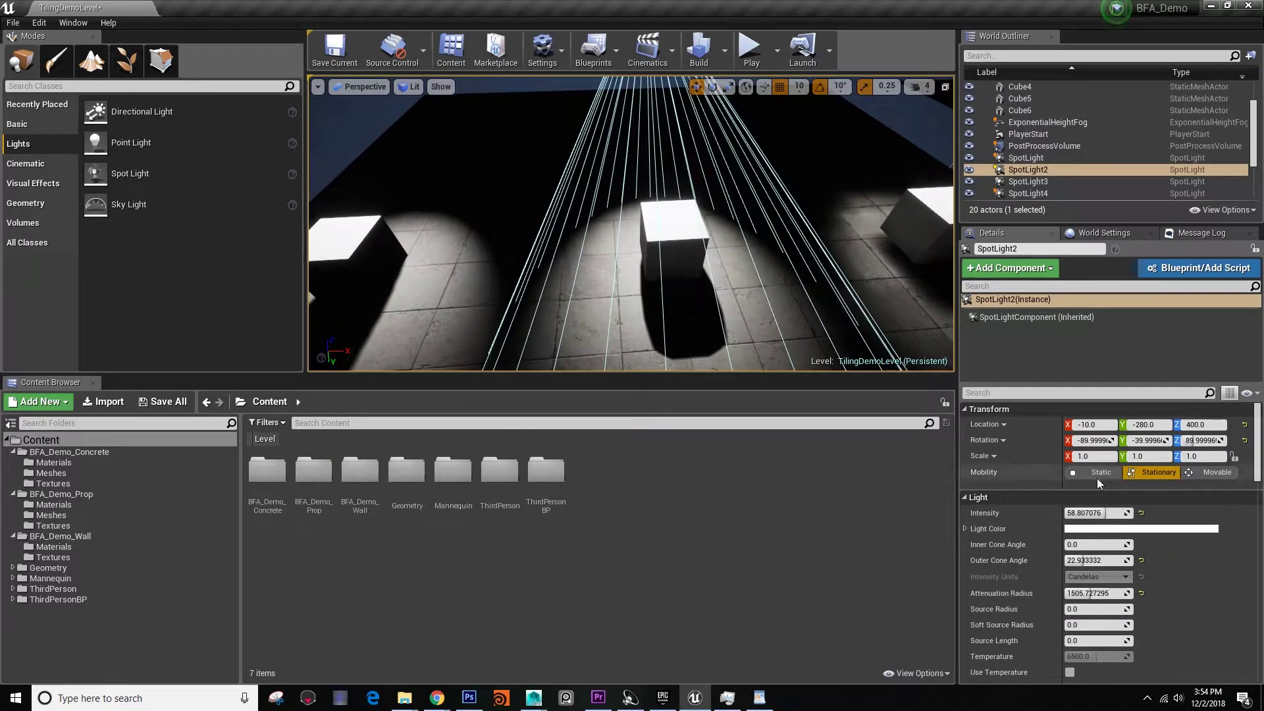
left_click(1110, 530)
left_click(958, 436)
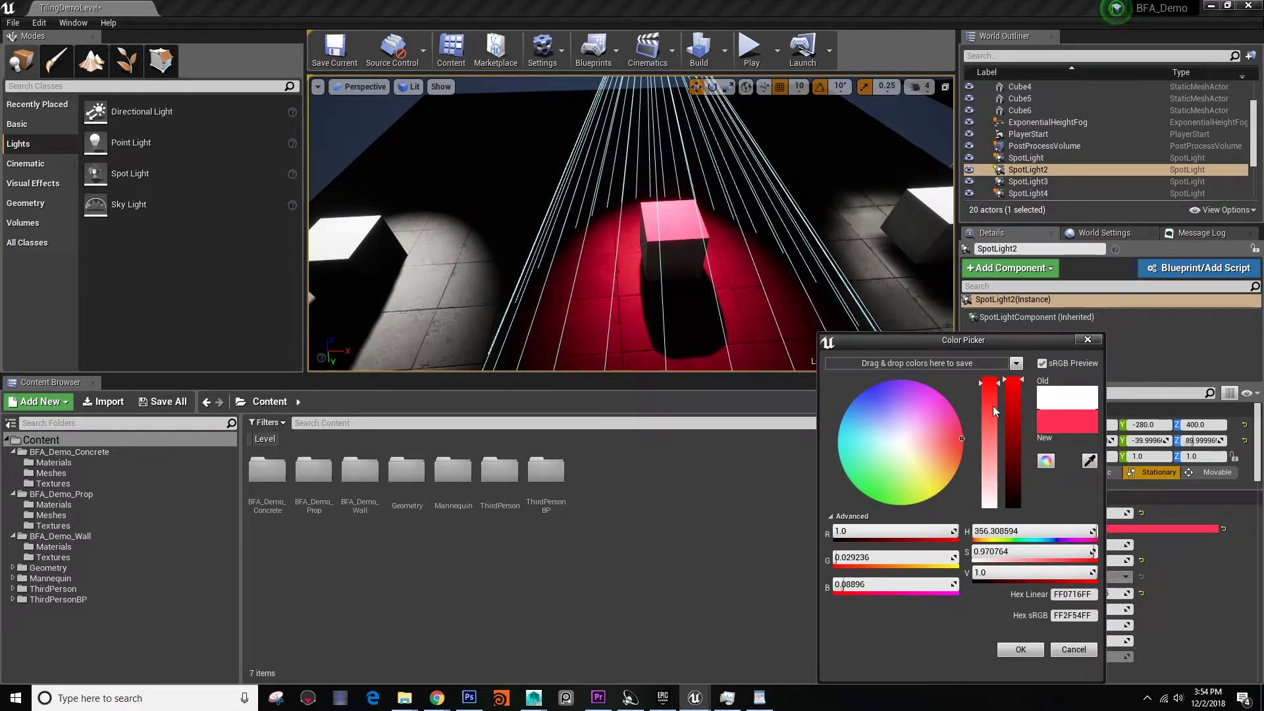
left_click_drag(993, 439, 991, 347)
right_click_drag(744, 263, 658, 296)
right_click_drag(566, 290, 527, 297)
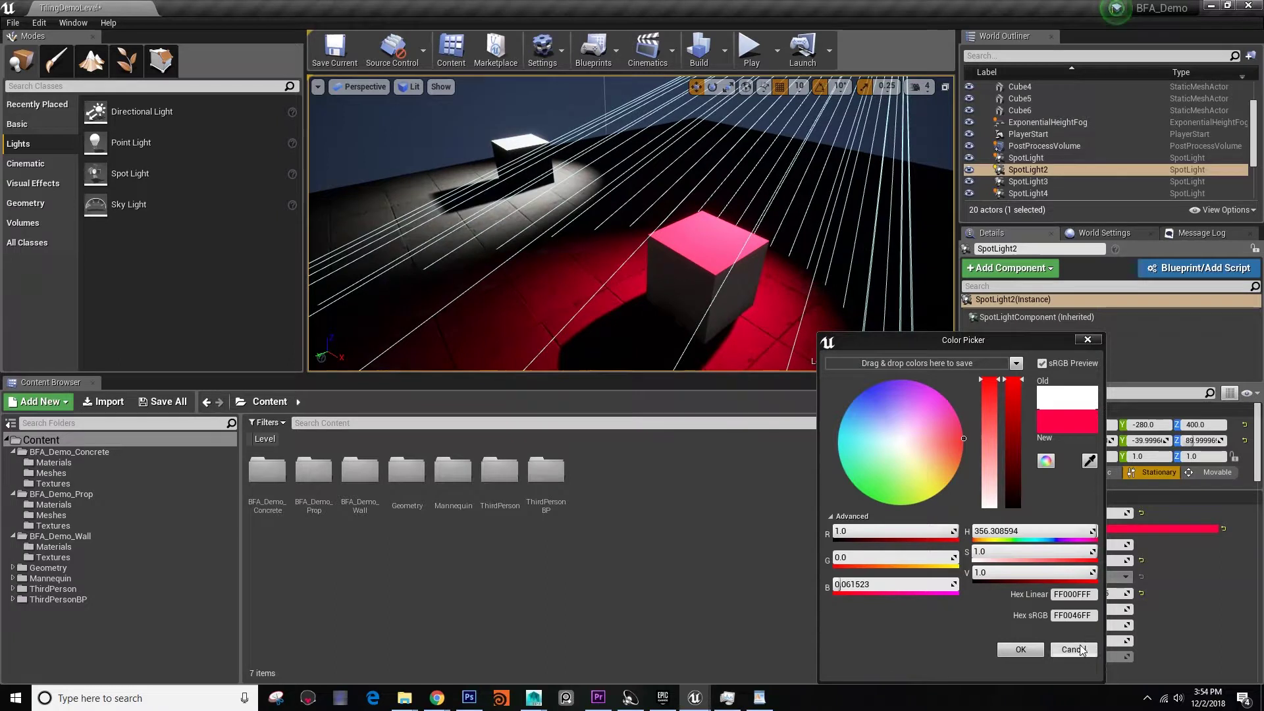
left_click(1073, 649)
right_click_drag(617, 214, 605, 237)
key("Escape")
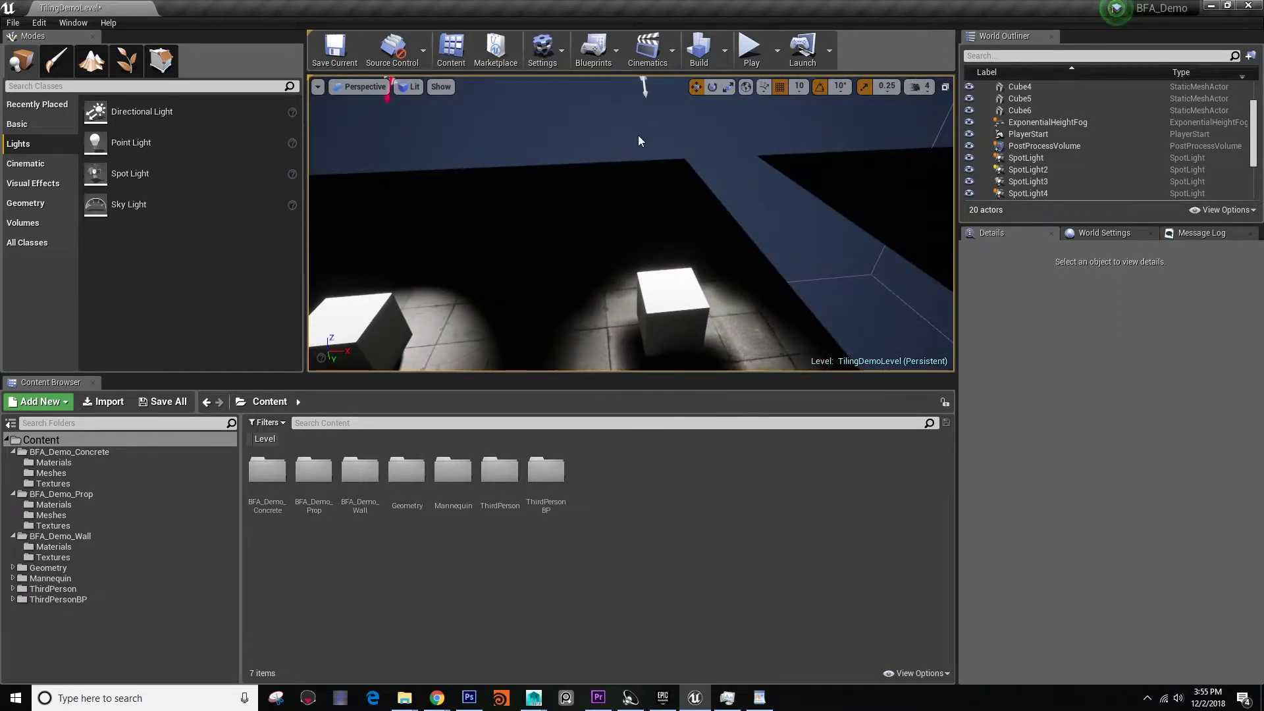
Inspect the three cubes and their shadows from behind, comparing the stationary light with its neighbours
right_click_drag(638, 140, 594, 242)
key("w")
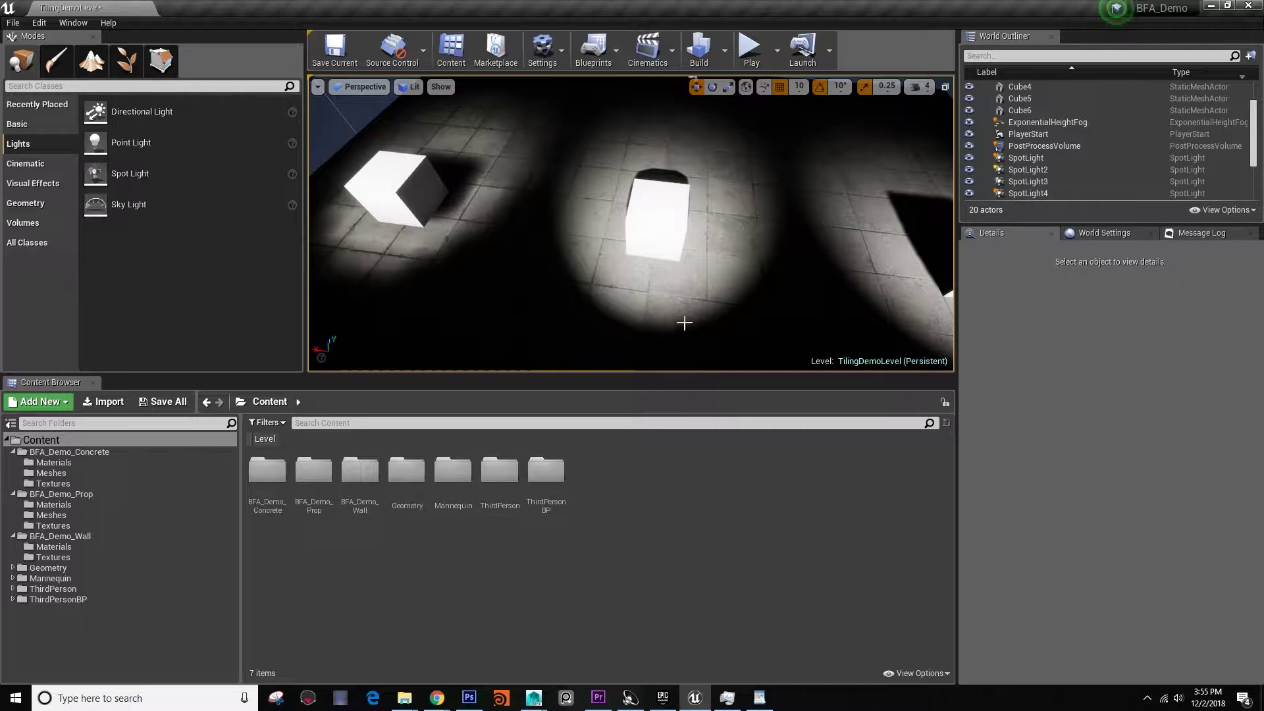
key("w")
right_click_drag(743, 298, 743, 270)
key("d")
right_click_drag(643, 106, 624, 122)
right_click_drag(635, 252, 674, 220)
Delete the stationary spotlight above the middle cube, then undo the deletion
left_click(695, 131)
right_click_drag(694, 131, 694, 131)
right_click_drag(652, 330, 651, 330)
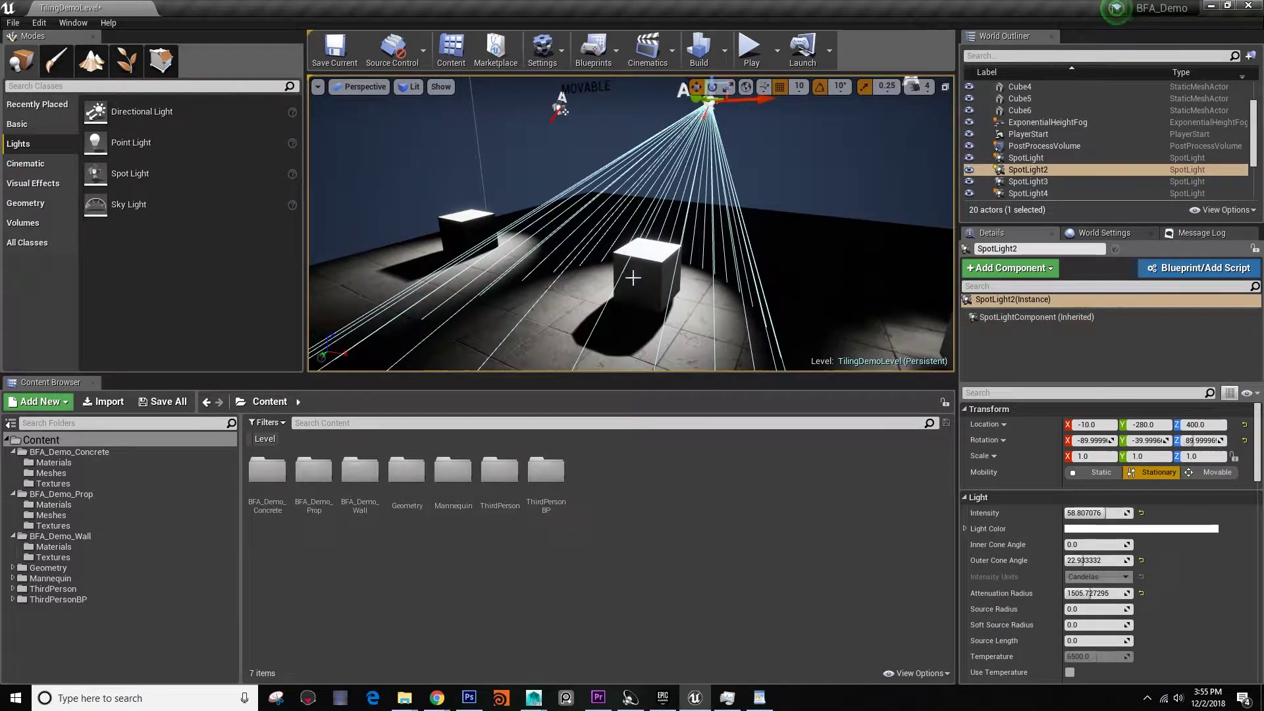
mouse_move(650, 266)
right_mouse_down()
mouse_move(660, 269)
mouse_move(648, 267)
right_mouse_up()
key("Delete")
key("ctrl+z")
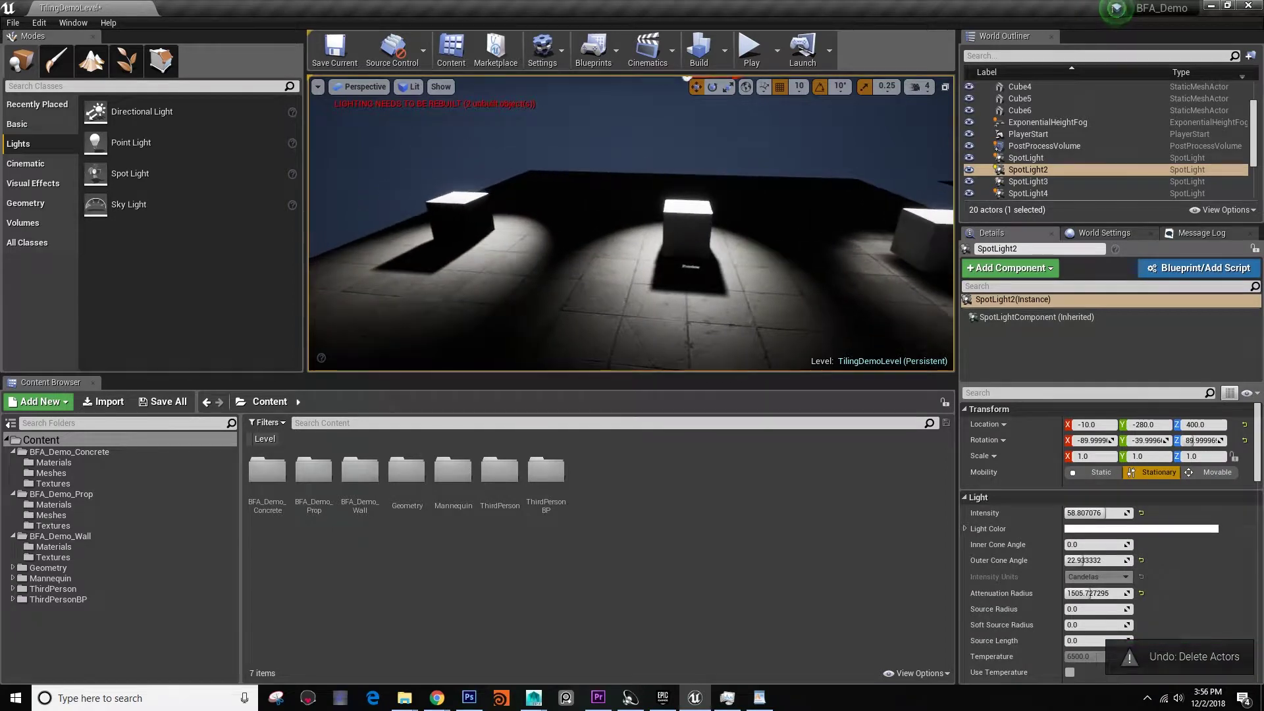
Focus on the stationary spotlight and compare it with the movable one beside it
right_click_drag(637, 209, 598, 227)
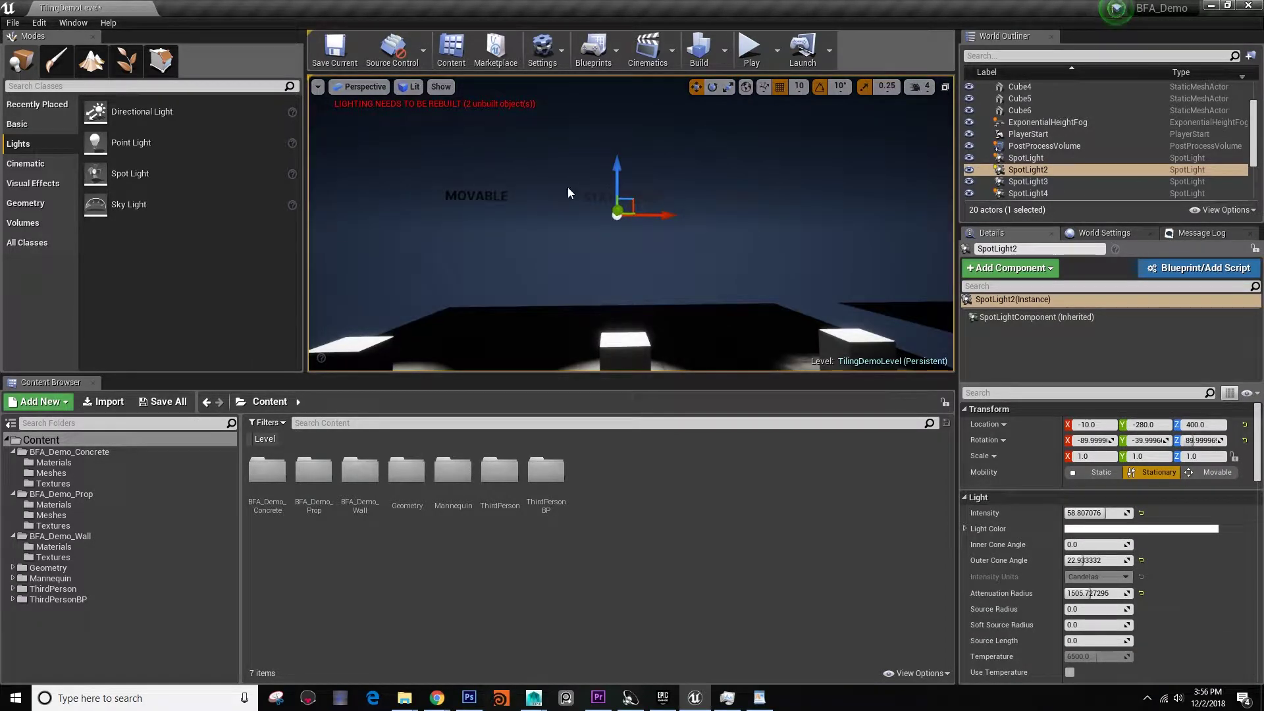
right_click_drag(480, 113, 526, 86)
right_click_drag(545, 160, 545, 160)
key("f")
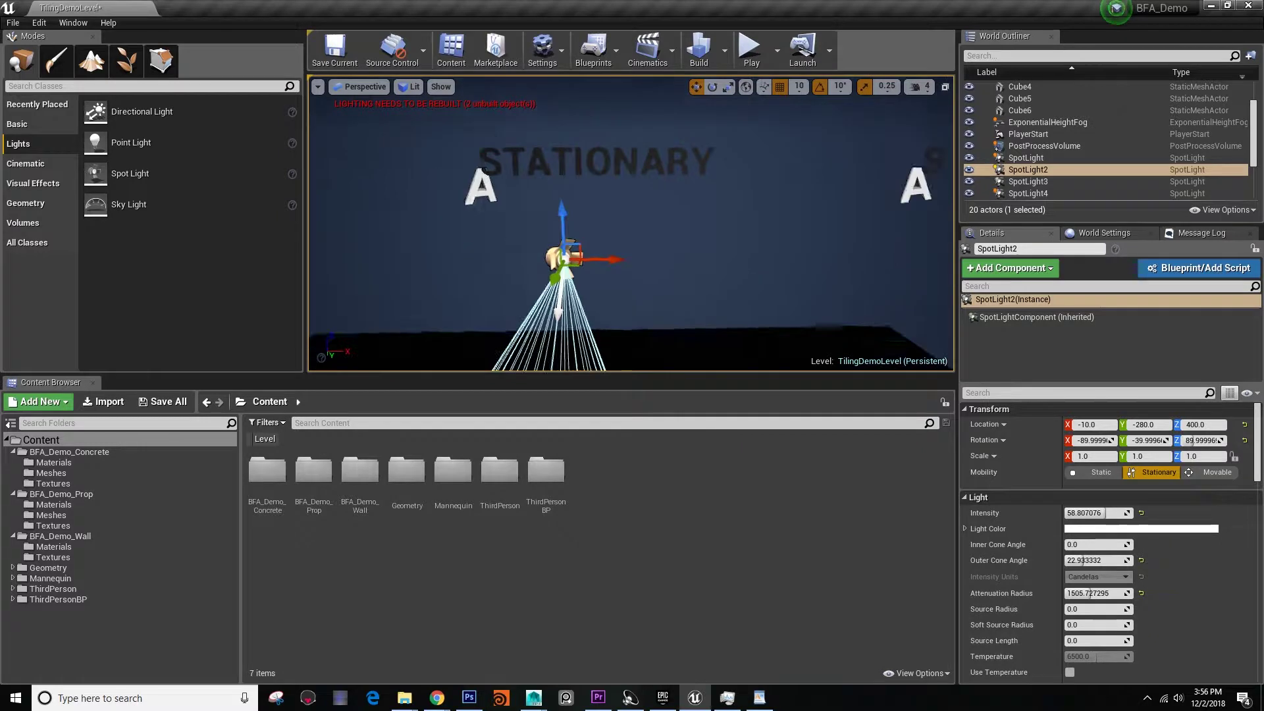
right_click_drag(571, 185, 484, 221)
right_click_drag(636, 162, 586, 161)
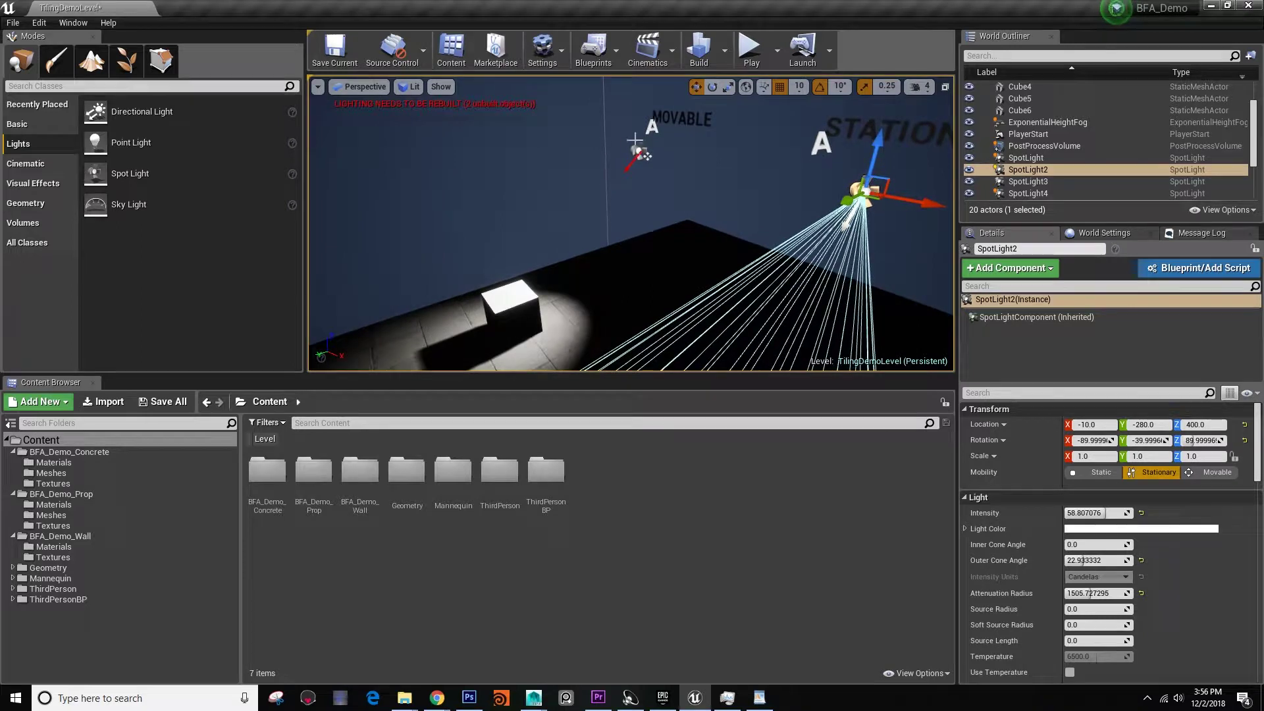
right_click_drag(685, 129, 684, 129)
Delete the stationary spotlight above the middle cube
right_click_drag(672, 258, 619, 270)
right_click_drag(630, 224, 630, 224)
right_click_drag(651, 274, 652, 262)
key("Delete")
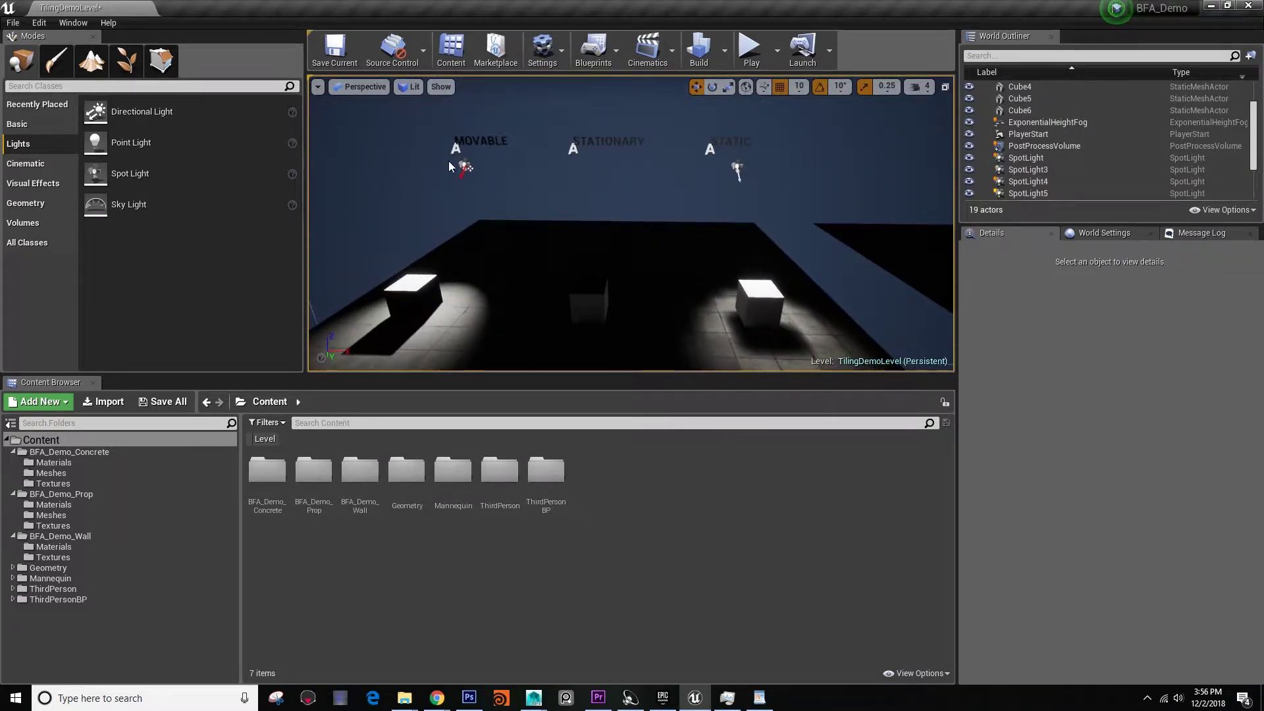
Examine the static light's soft cube shadow up close and clear the floor mesh selection
right_click_drag(729, 214, 729, 215)
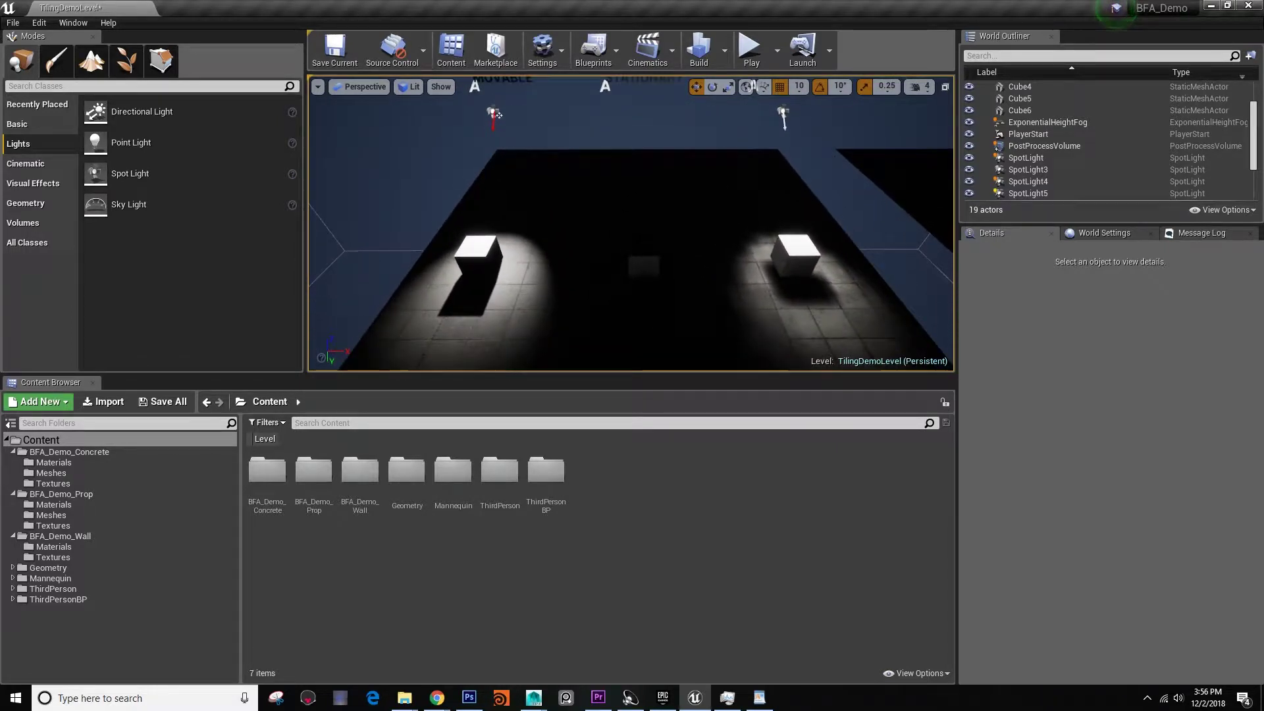
left_click(722, 299)
right_click_drag(723, 300, 736, 322)
key("w")
right_click_drag(729, 215, 729, 214)
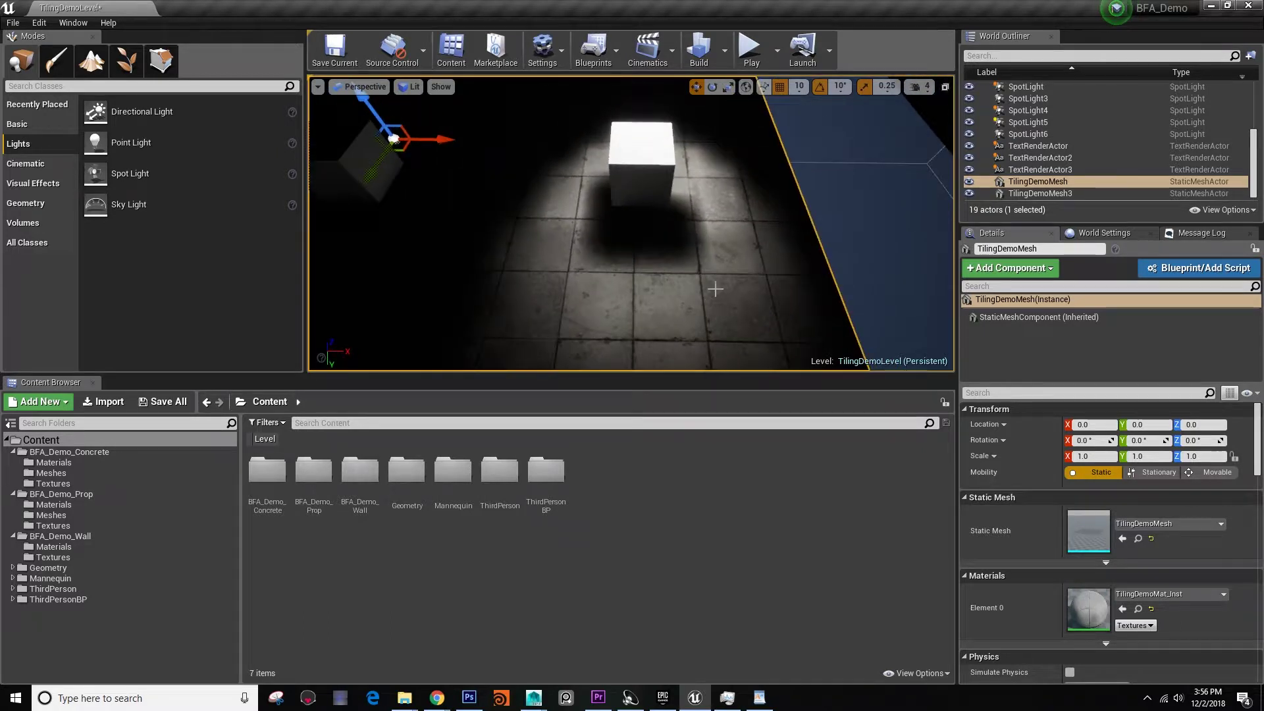
key("Escape")
right_click_drag(632, 224, 534, 227)
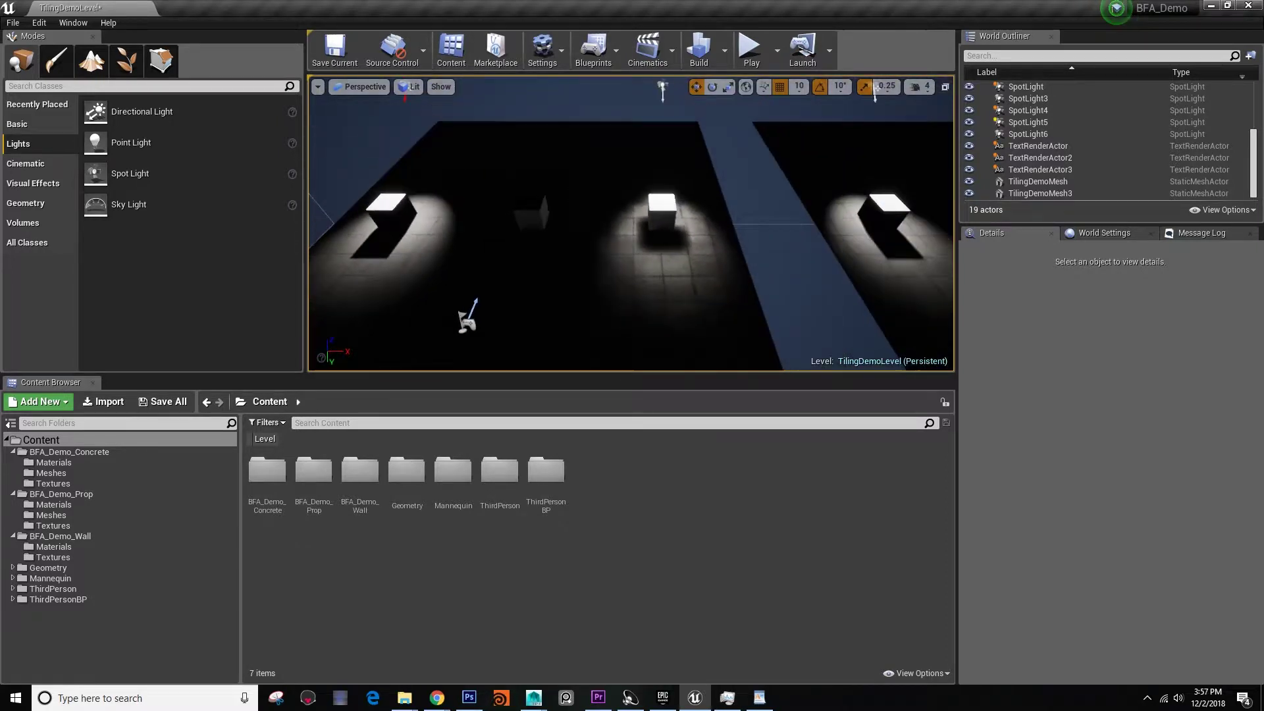
key("d")
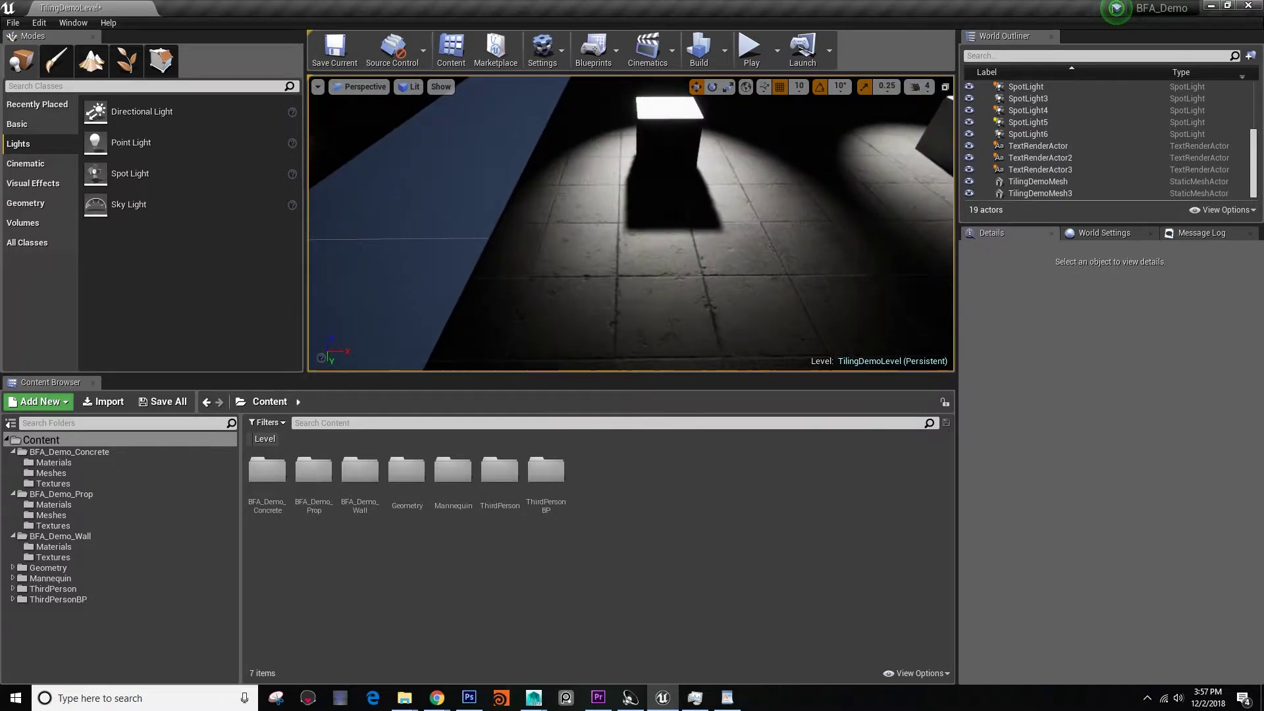
Examine the cube shadows on the second floor platform, up close and in overview
right_click_drag(641, 211, 641, 336)
key("s")
right_click_drag(641, 224, 711, 227)
key("w")
key("d")
key("w")
key("s")
right_click_drag(630, 223, 790, 237)
mouse_move(631, 224)
right_mouse_down()
mouse_move(461, 214)
mouse_move(664, 211)
mouse_move(644, 216)
right_mouse_up()
key("s")
key("s")
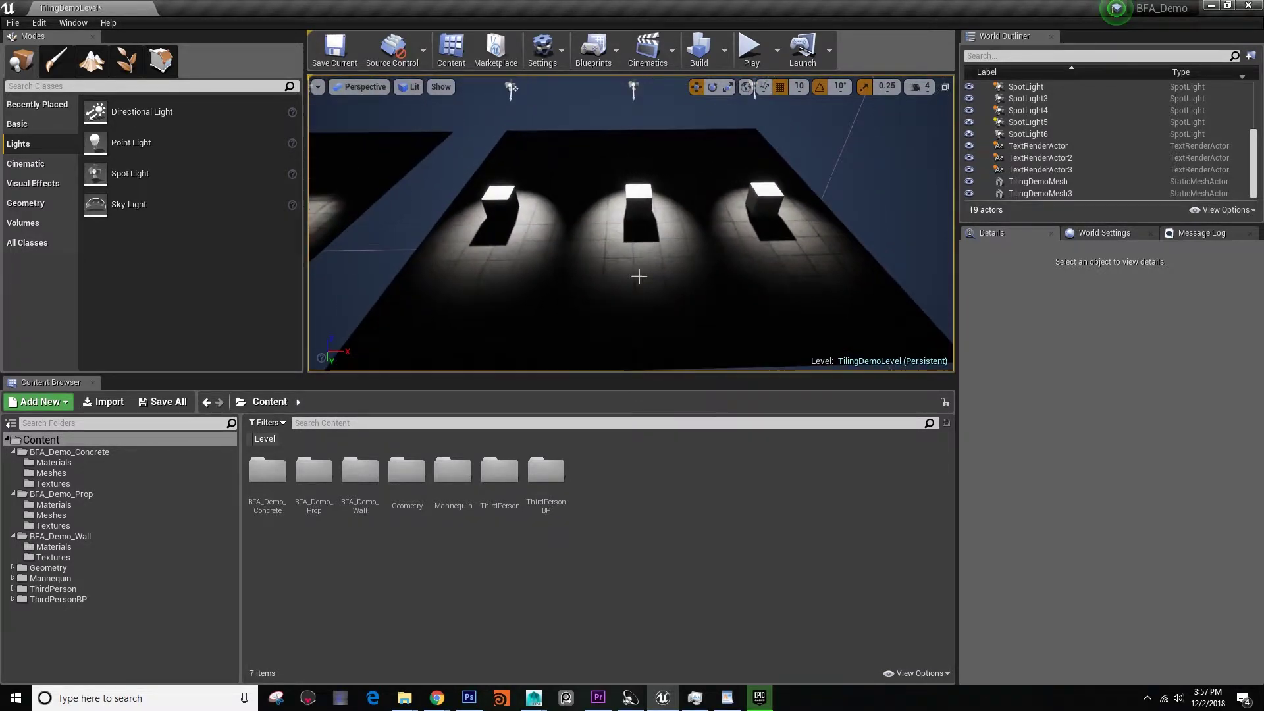
Select the first platform's floor mesh and check its Overridden Light Map Res, widening the property name column to read it
left_click(642, 295)
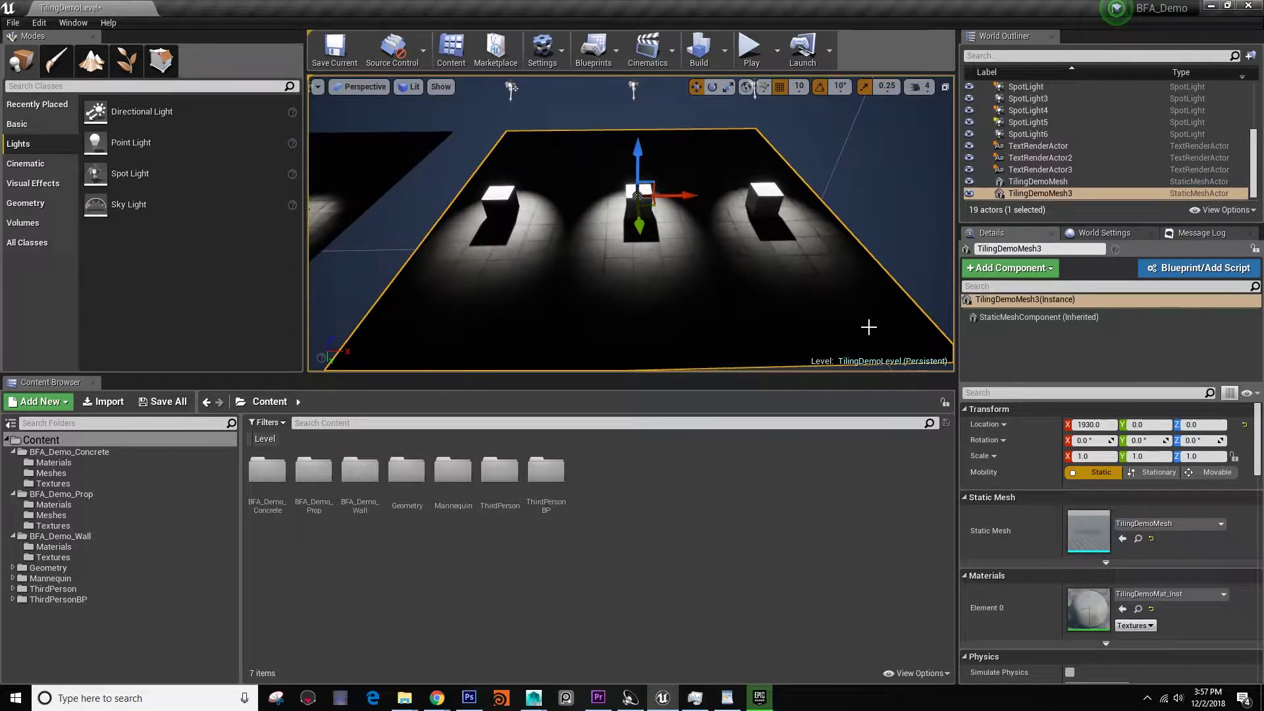
right_click_drag(656, 289, 573, 284)
key("w")
left_click(627, 273)
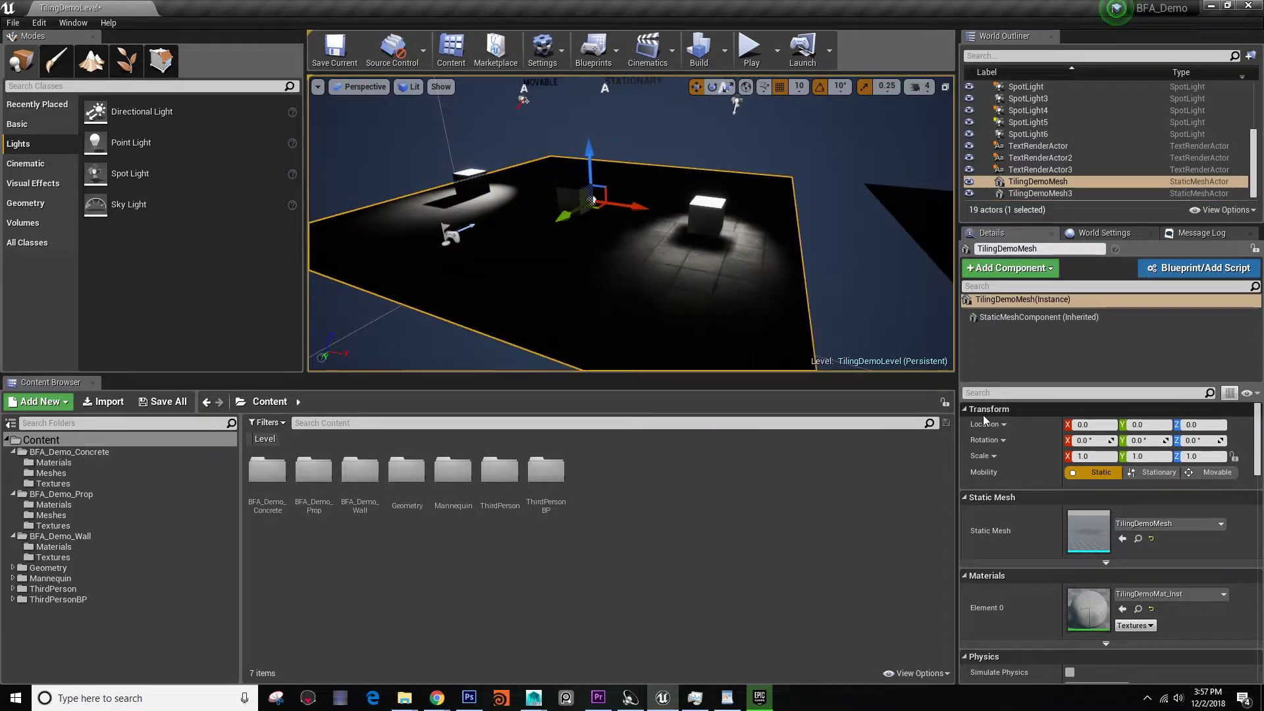
scroll(1047, 507, "down", 6)
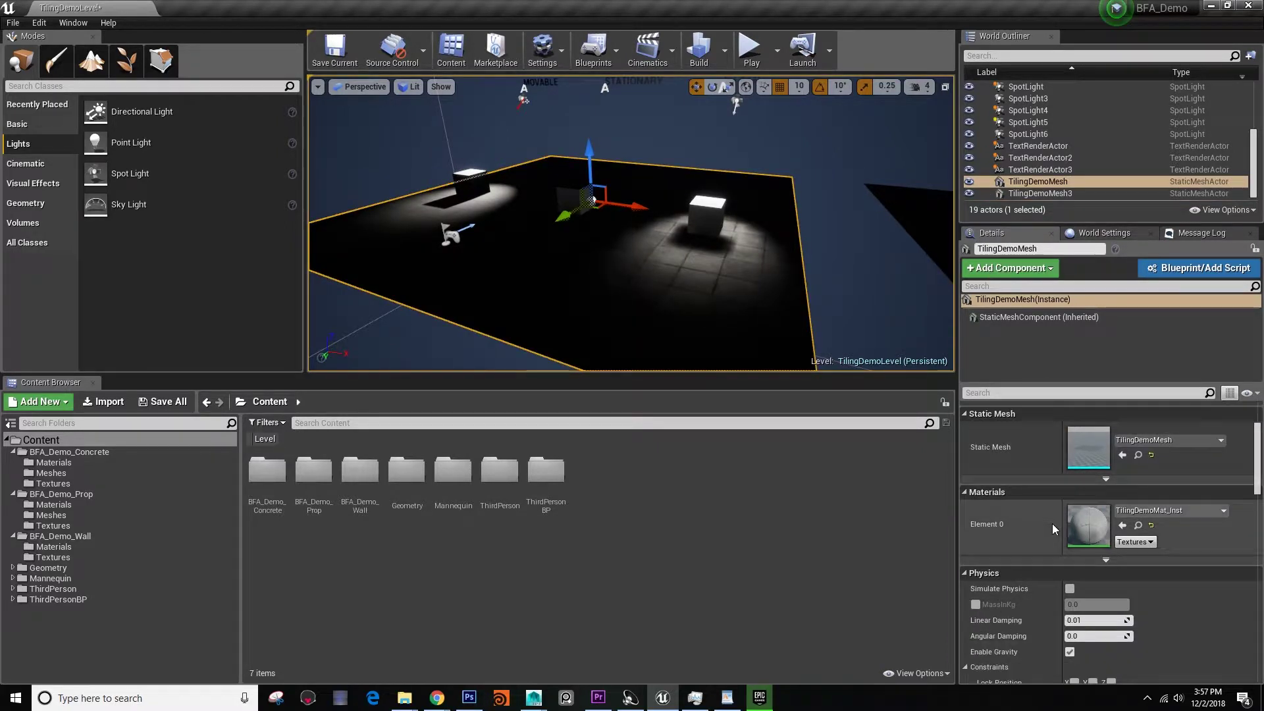
scroll(1040, 499, "down", 5)
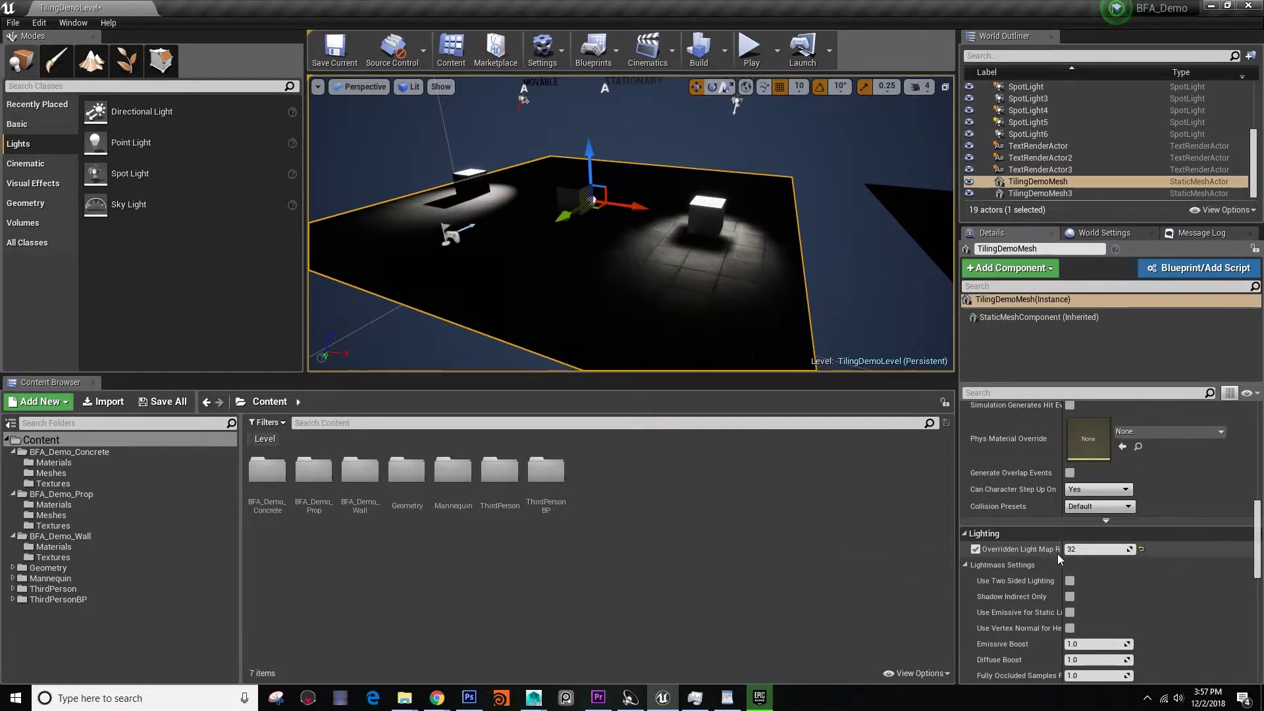
left_click_drag(1063, 556, 1121, 555)
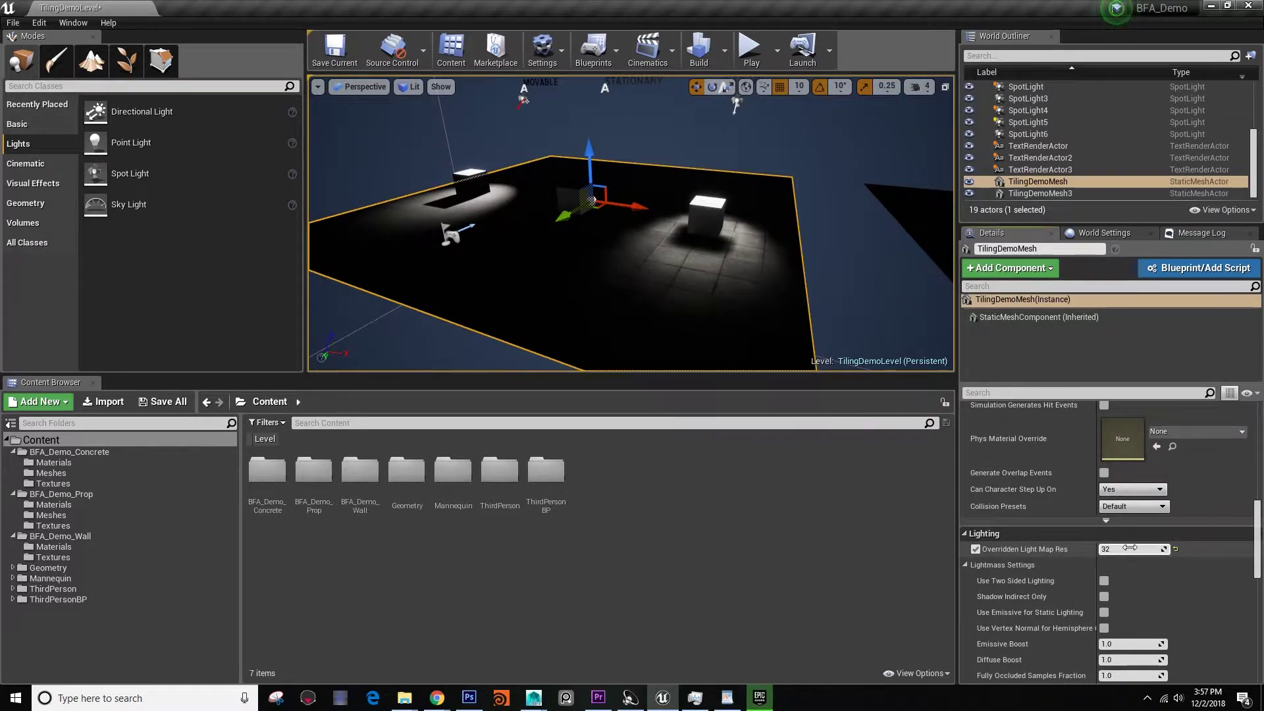
Select the second platform's floor mesh and check its Overridden Light Map Res
mouse_move(777, 277)
right_mouse_down()
mouse_move(829, 296)
mouse_move(767, 284)
right_mouse_up()
right_click_drag(667, 264, 682, 310)
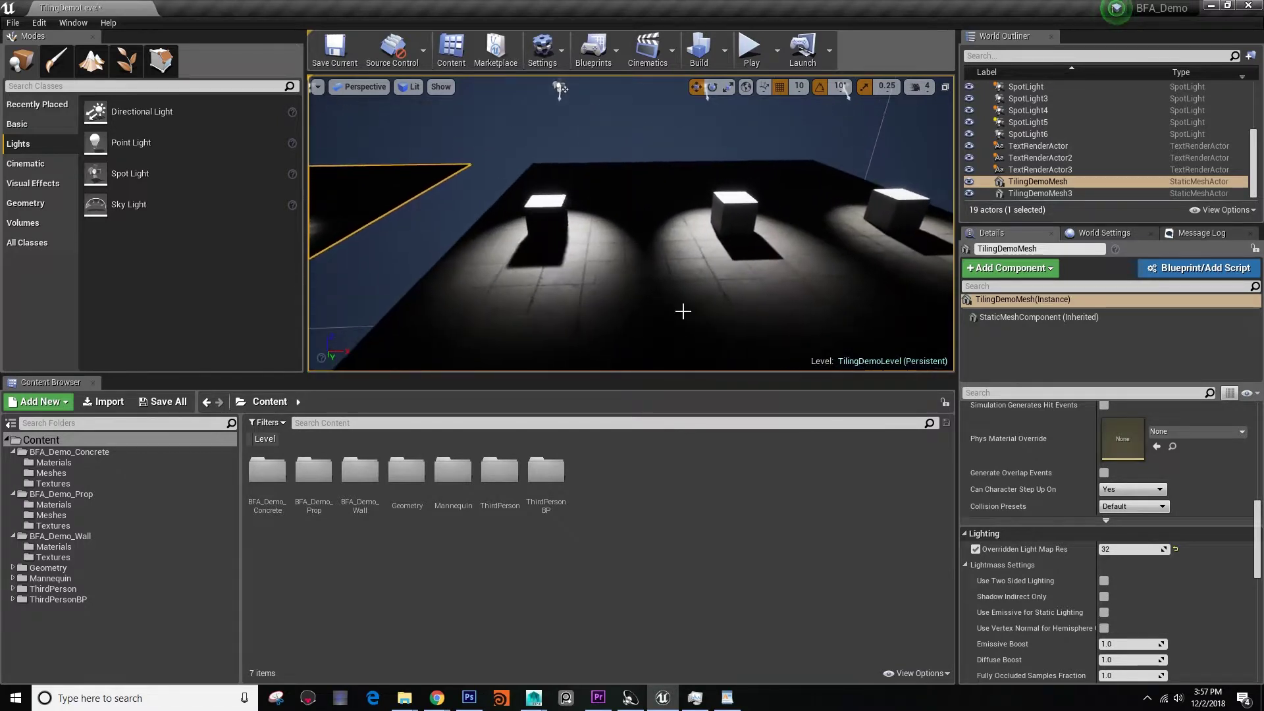
left_click(682, 310)
right_click_drag(757, 263, 800, 299)
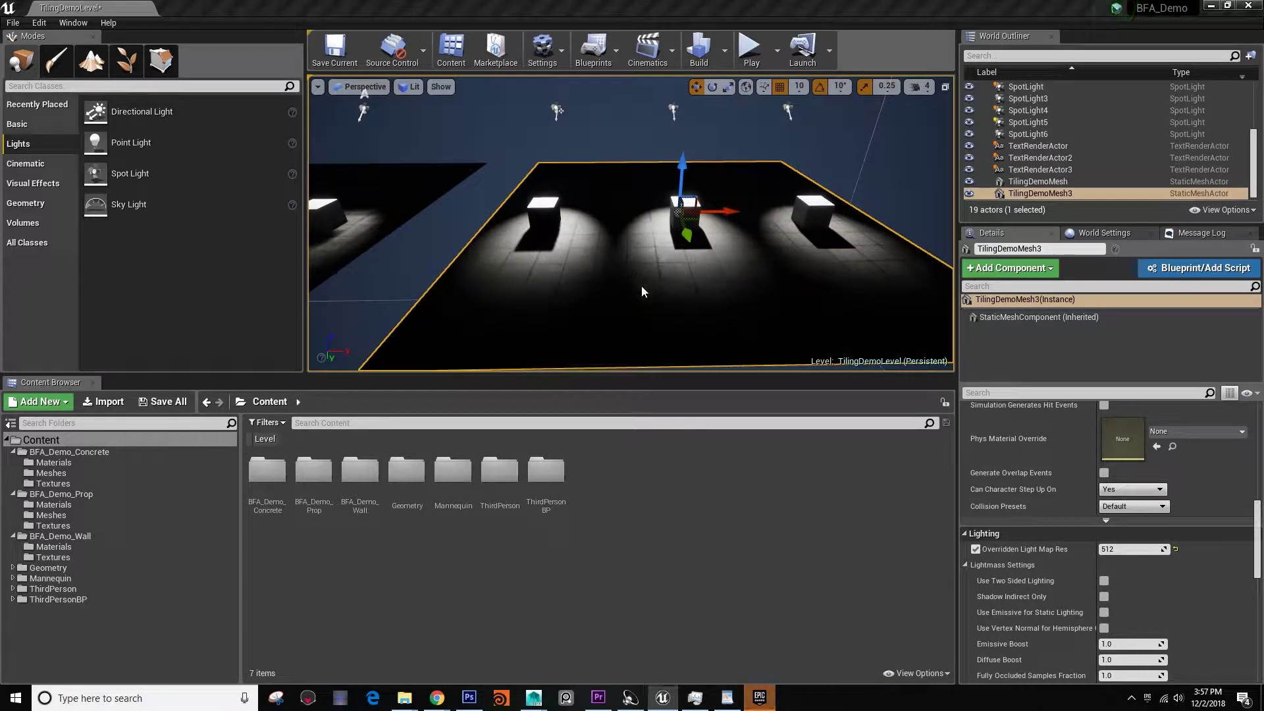
key("alt+z")
left_click(622, 278)
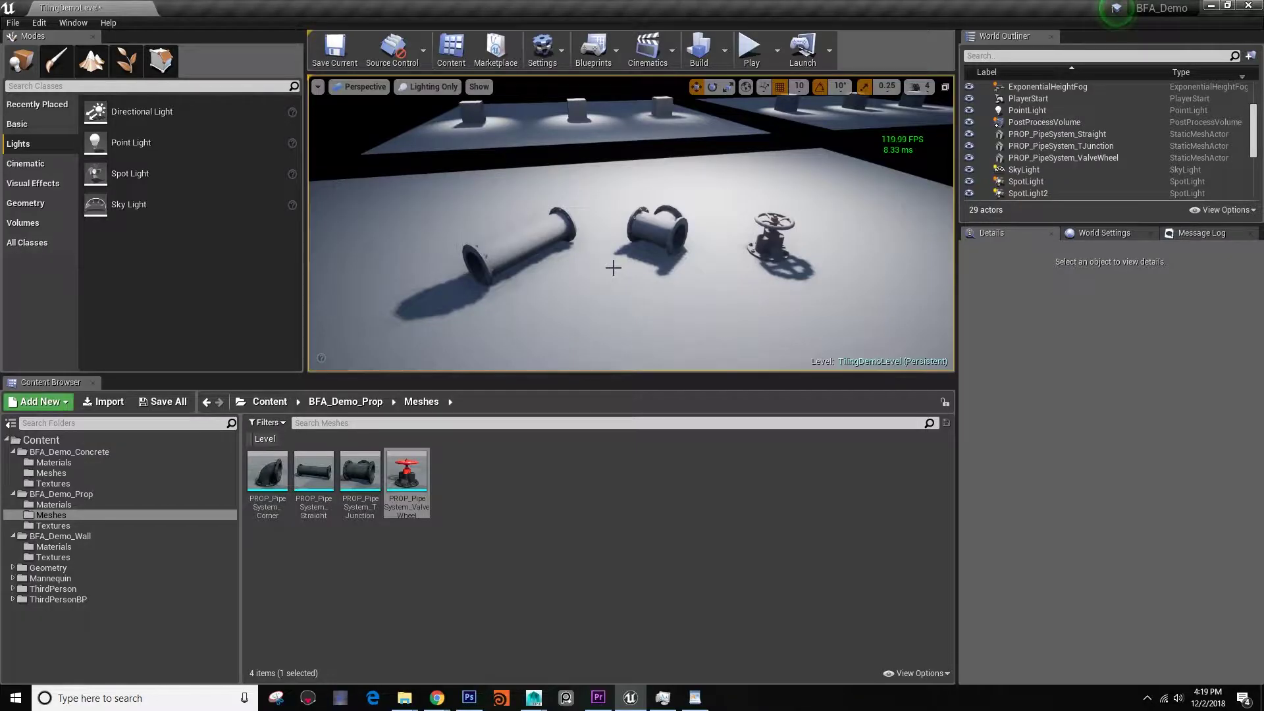
Switch the viewport to Lit and check the Overridden Light Map Res of the first cube platform's floor mesh
mouse_move(601, 268)
right_mouse_down()
mouse_move(622, 253)
mouse_move(619, 205)
mouse_move(616, 260)
mouse_move(671, 290)
mouse_move(632, 247)
mouse_move(622, 277)
mouse_move(598, 267)
right_mouse_up()
left_click(424, 90)
left_click(425, 113)
right_click_drag(513, 190, 550, 181)
mouse_move(592, 237)
right_mouse_down()
mouse_move(573, 263)
mouse_move(559, 223)
mouse_move(596, 204)
mouse_move(579, 219)
right_mouse_up()
left_click(570, 257)
scroll(1066, 559, "down", 10)
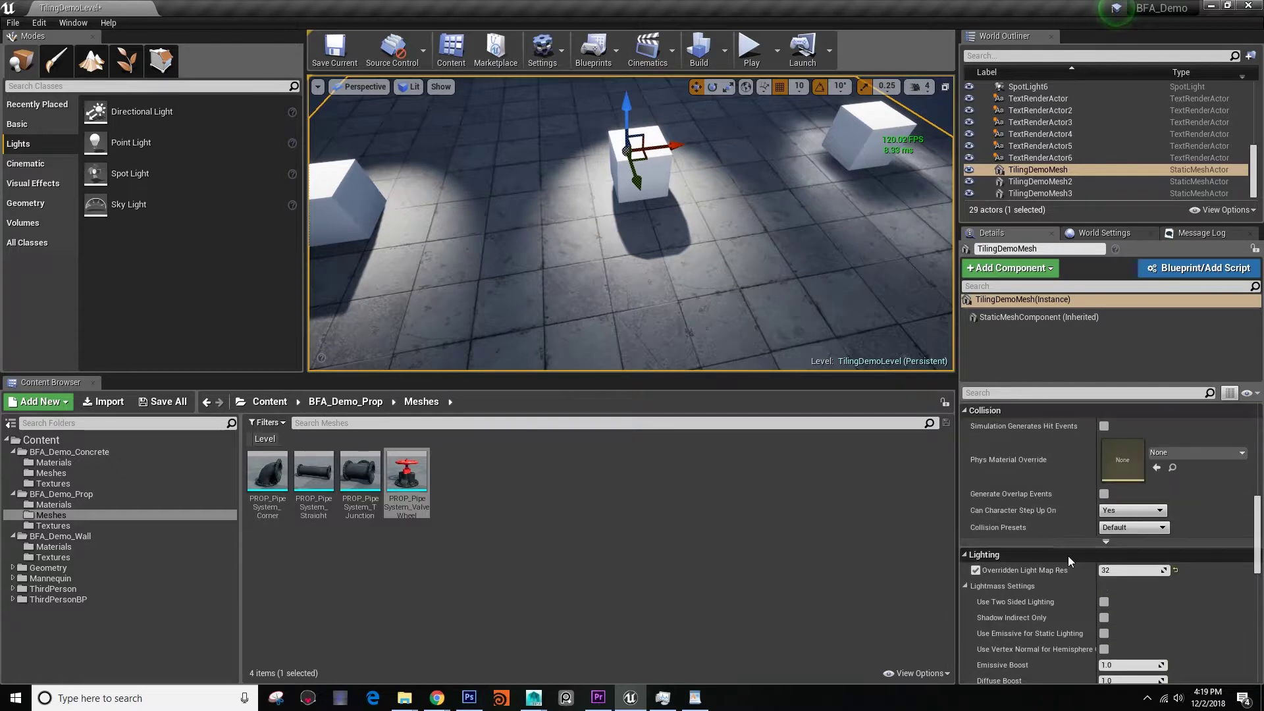
Examine the spotlit cubes, clear the selection, and inspect the T-junction pipe together with its light map resolution setting
right_click_drag(789, 263, 796, 237)
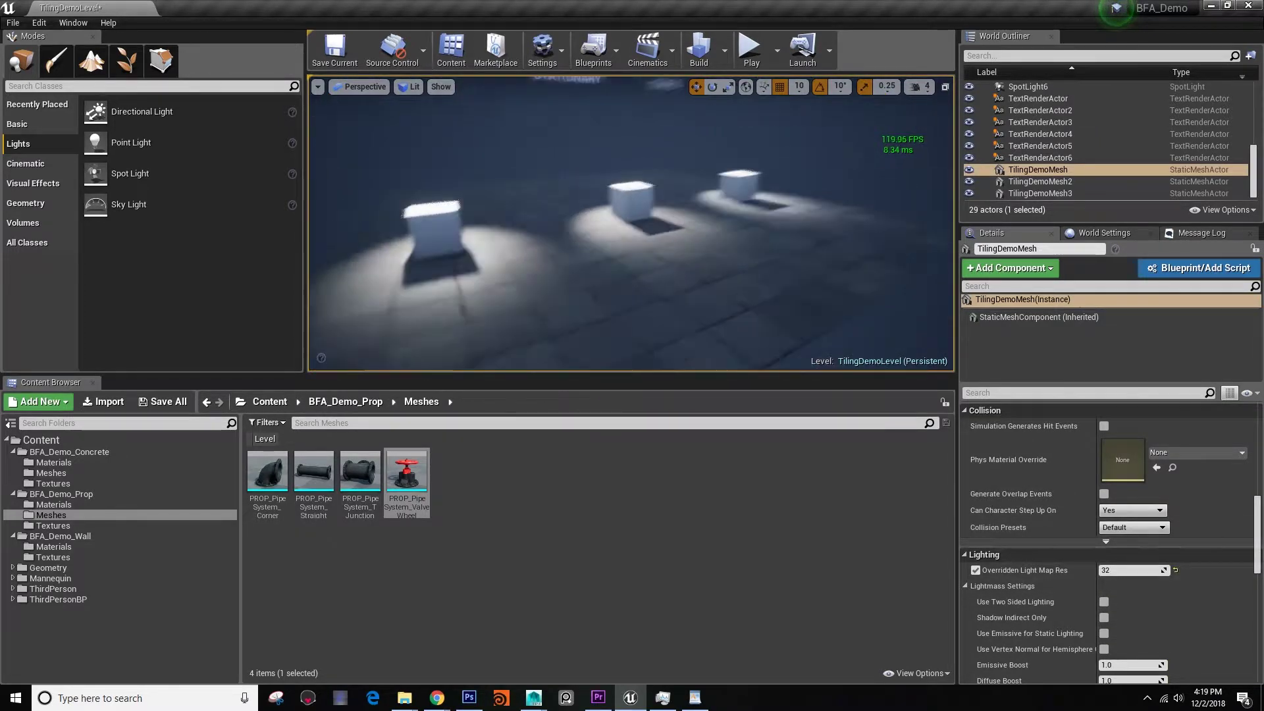
right_click_drag(742, 274, 711, 266)
key("Escape")
left_click(653, 270)
key("f")
left_click_drag(494, 278, 599, 278, "alt")
left_click_drag(688, 261, 776, 271, "alt")
scroll(716, 228, "down", 10)
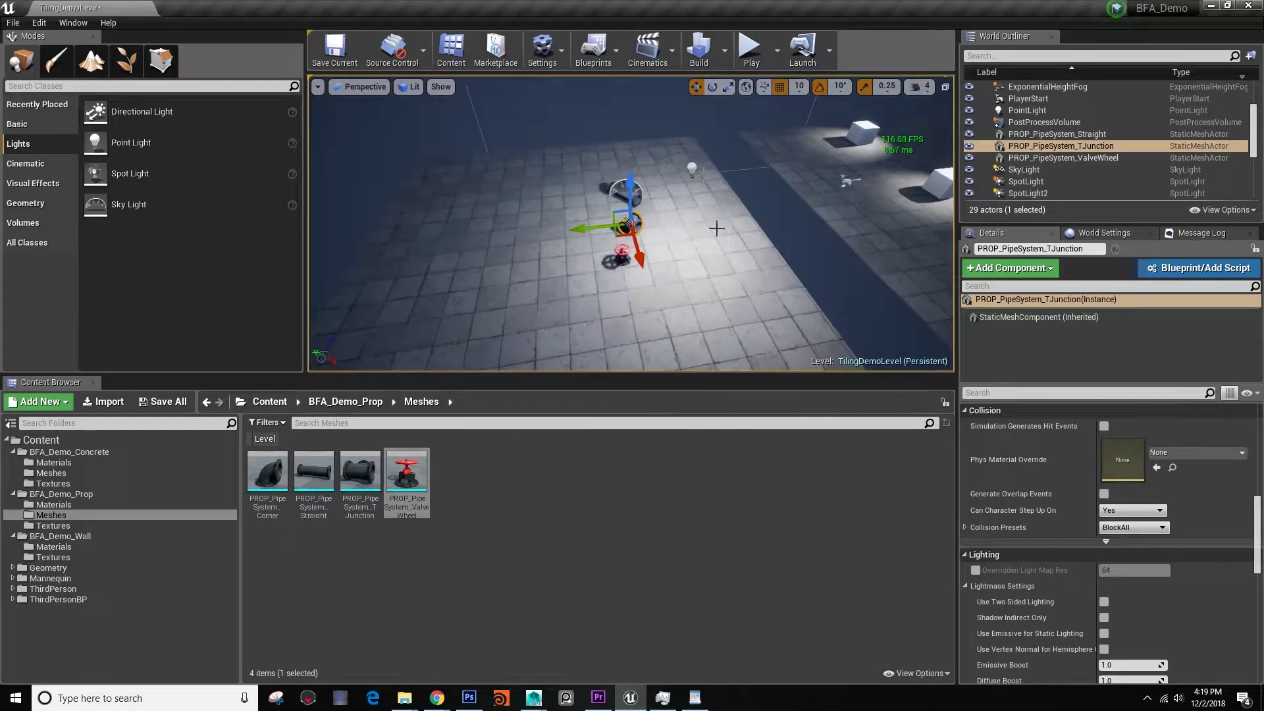
Check the point light's Mobility and the Overridden Light Map Res of the floor beneath the pipes
left_click(692, 168)
scroll(1072, 436, "up", 5)
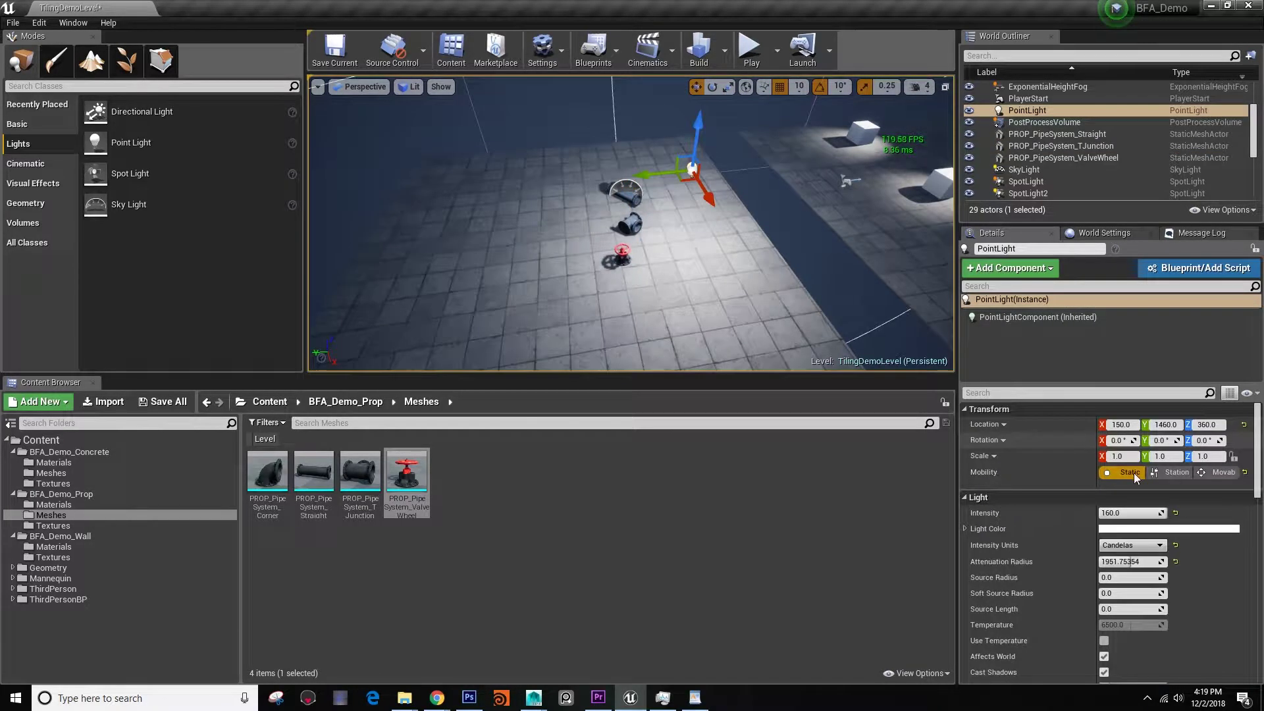
left_click(708, 297)
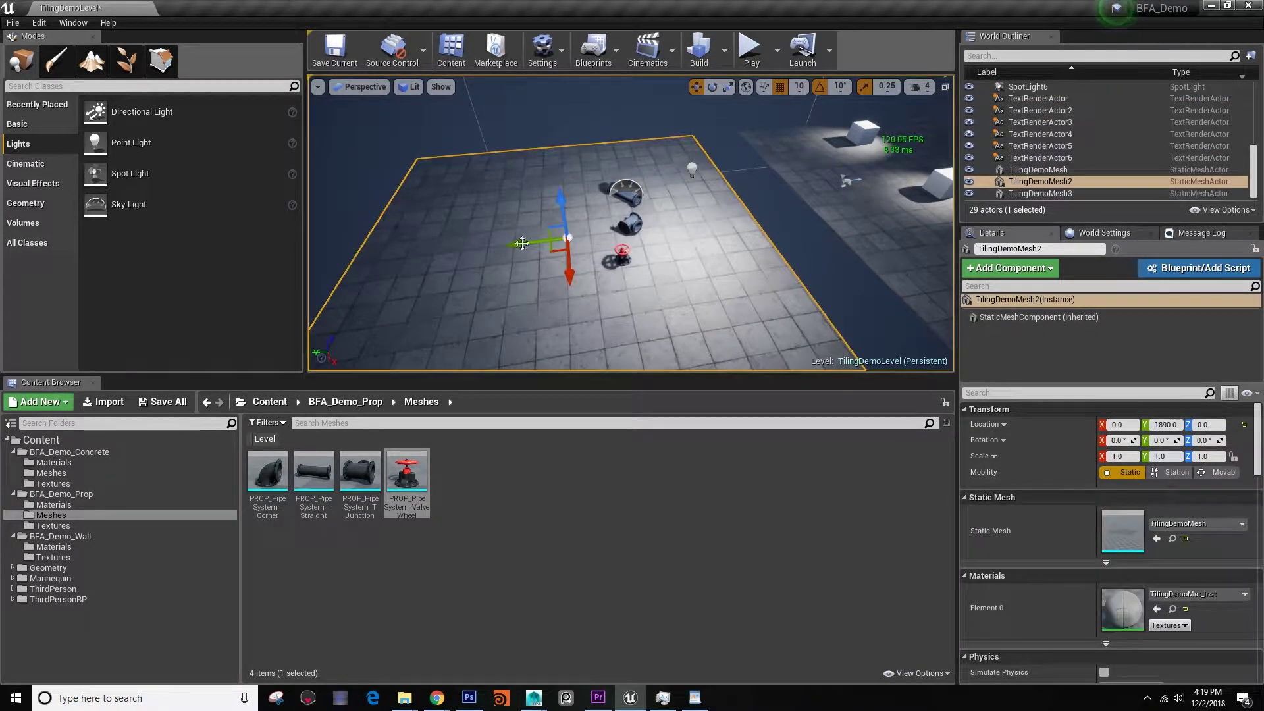
scroll(1117, 525, "down", 10)
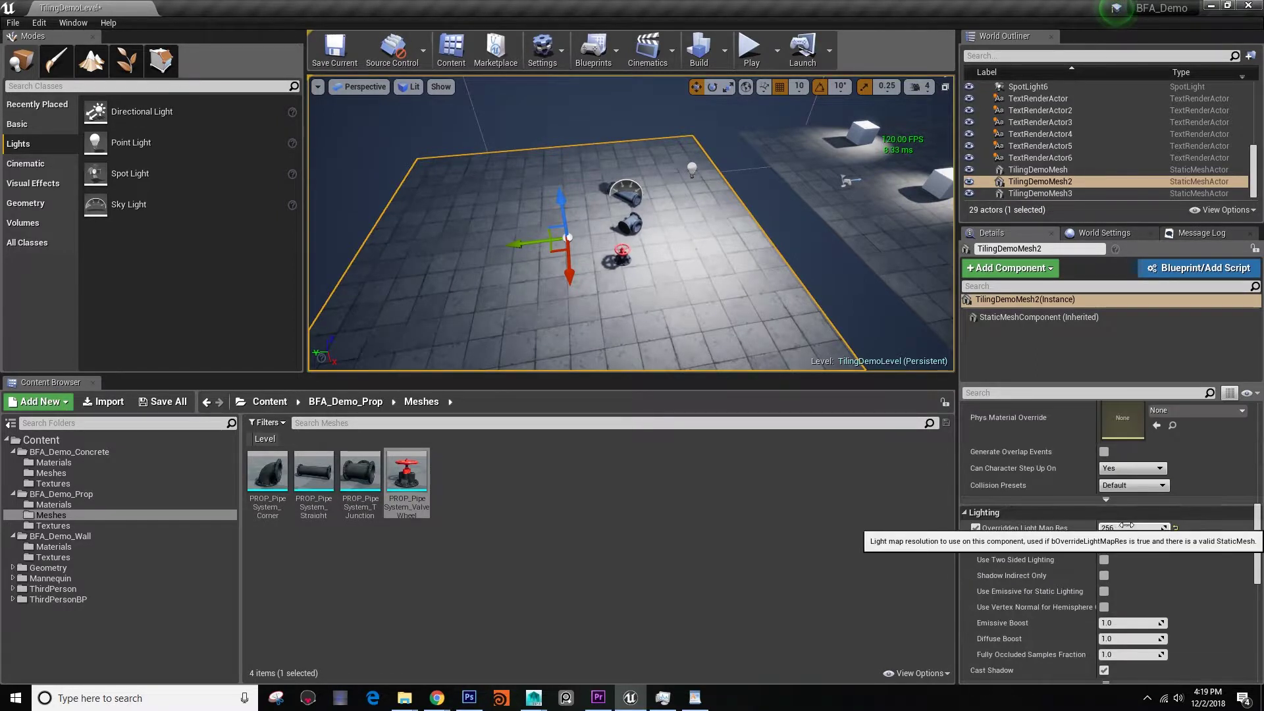
Switch the viewport to Lighting Only and focus on the straight pipe
right_click_drag(684, 237, 544, 234)
left_click(408, 87)
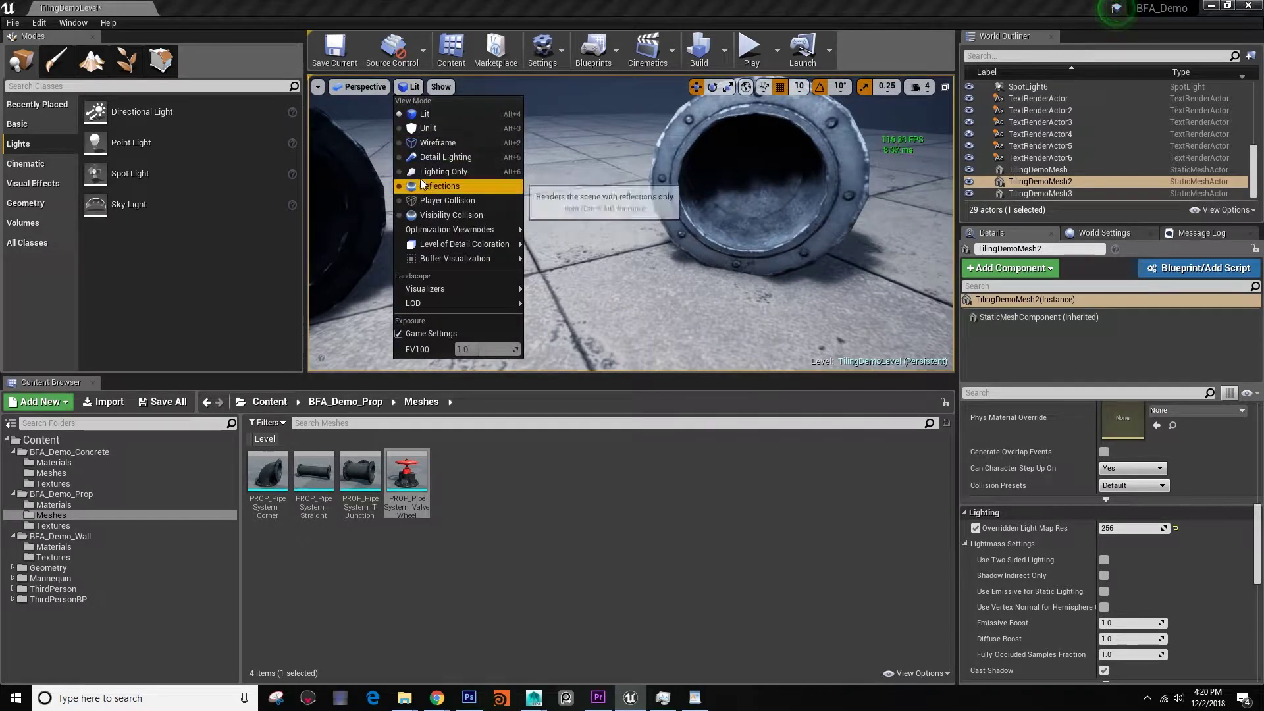
left_click(444, 171)
left_click(783, 171)
key("f")
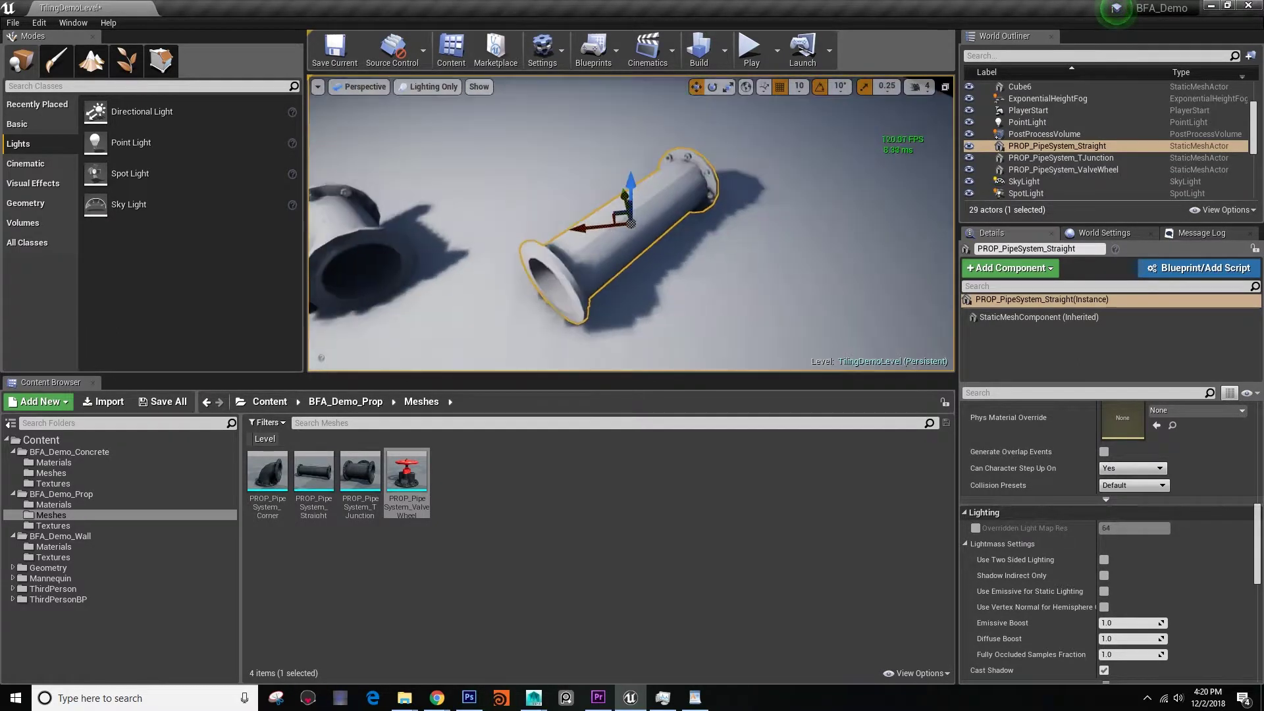
Examine the baked shadows inside the straight pipe and around its flange bolts
left_click_drag(783, 171, 849, 132, "alt")
right_click_drag(783, 171, 849, 171, "alt")
mouse_move(784, 171)
left_mouse_down("alt")
mouse_move(803, 177)
mouse_move(783, 151)
left_mouse_up("alt")
middle_click_drag(783, 171, 806, 148, "alt")
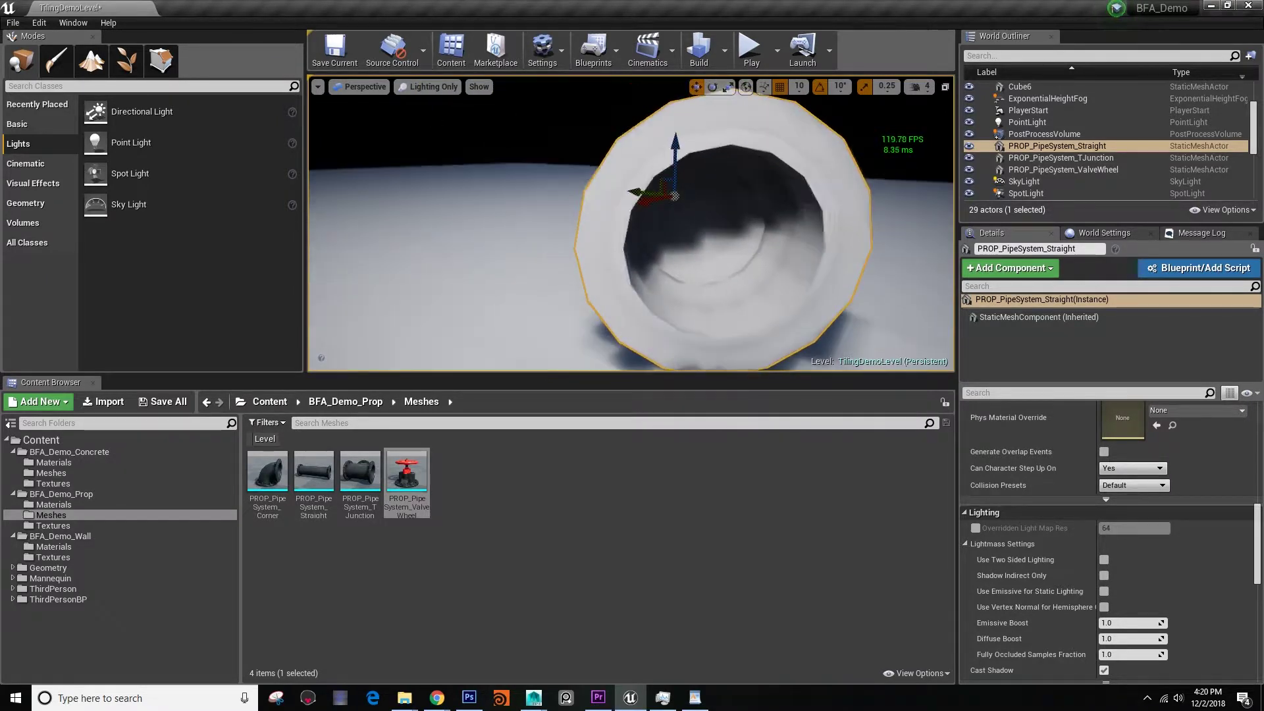
left_click_drag(783, 171, 862, 181, "alt")
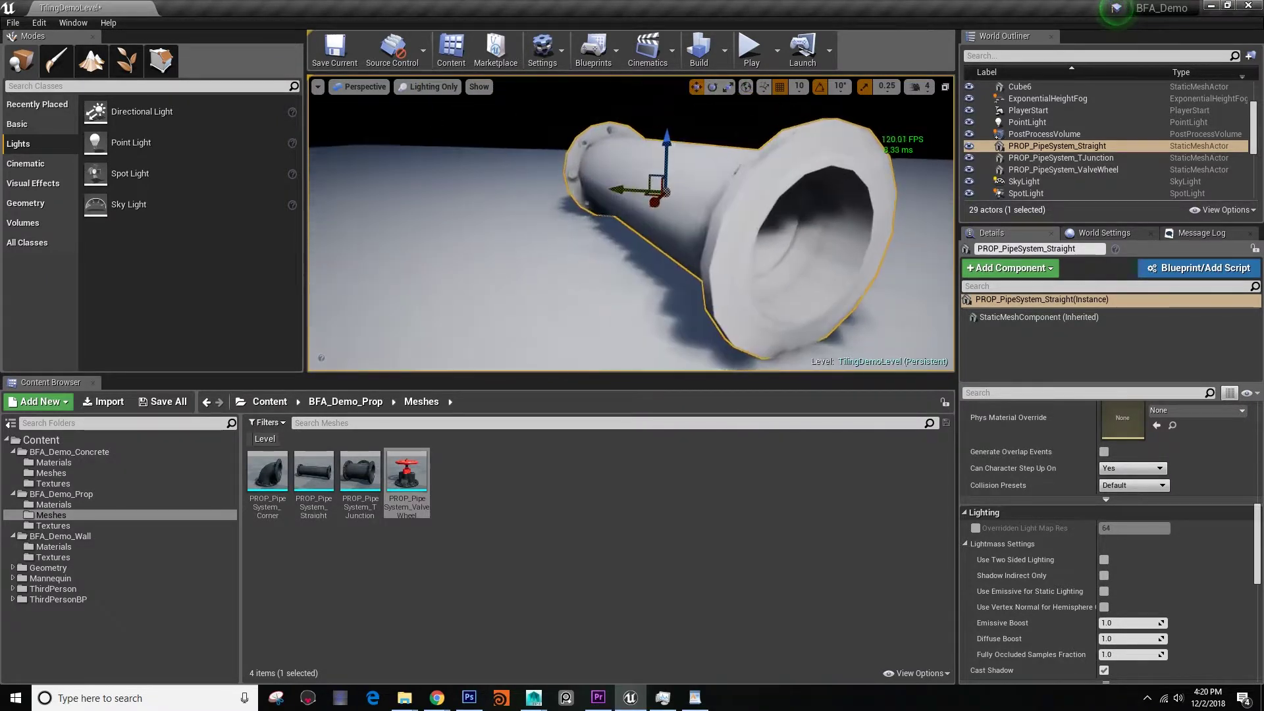
left_click_drag(783, 172, 829, 145, "alt")
right_click_drag(632, 223, 665, 276)
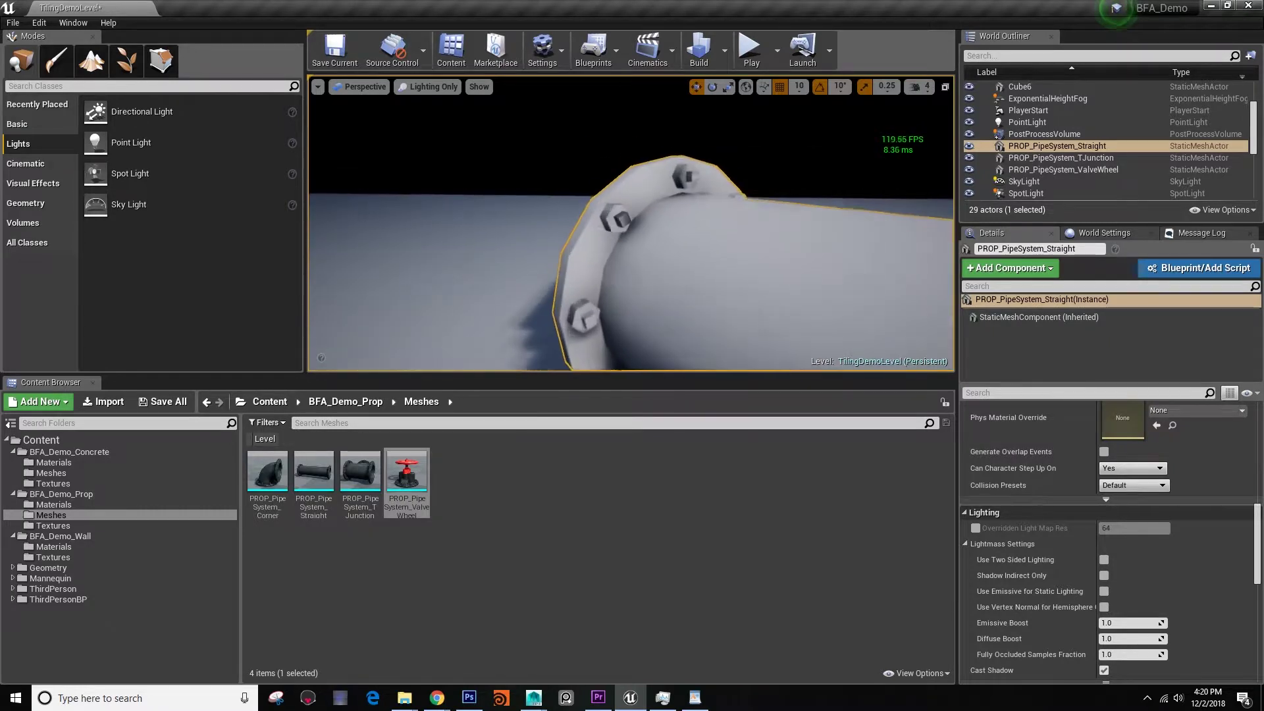
Compare the pipe props in the Lit and Unlit view modes
left_click(428, 85)
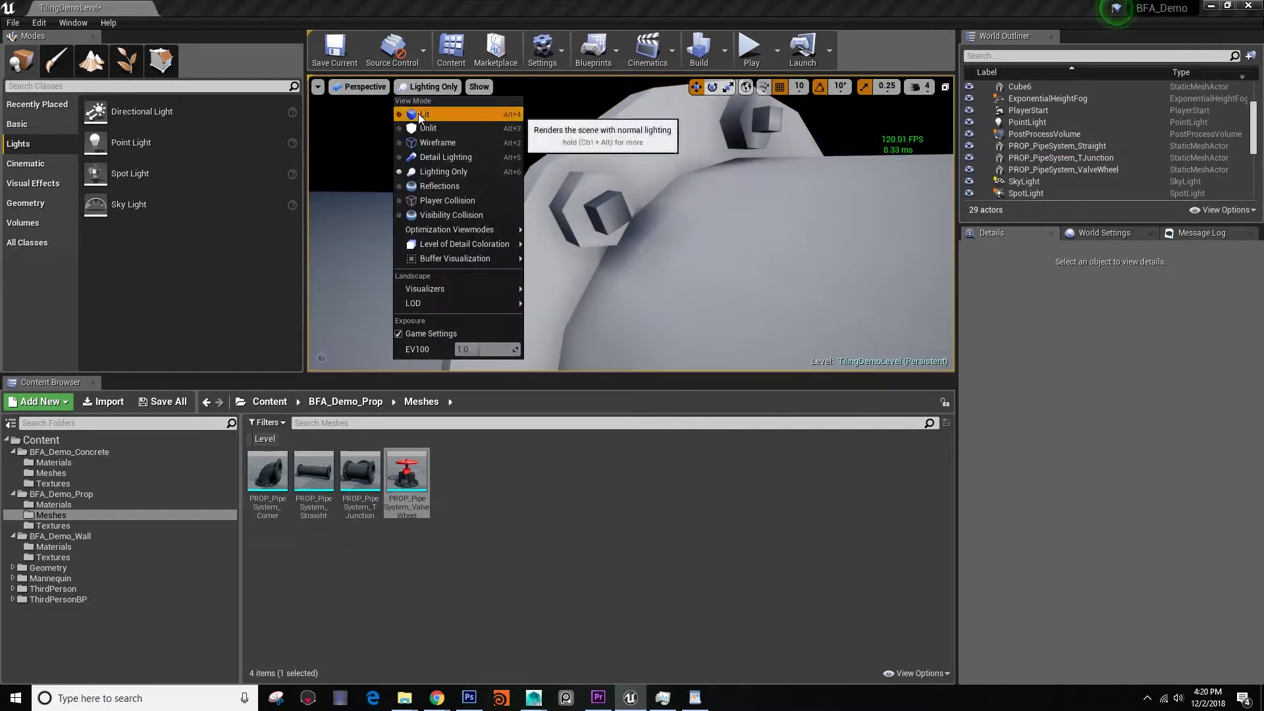
left_click(417, 114)
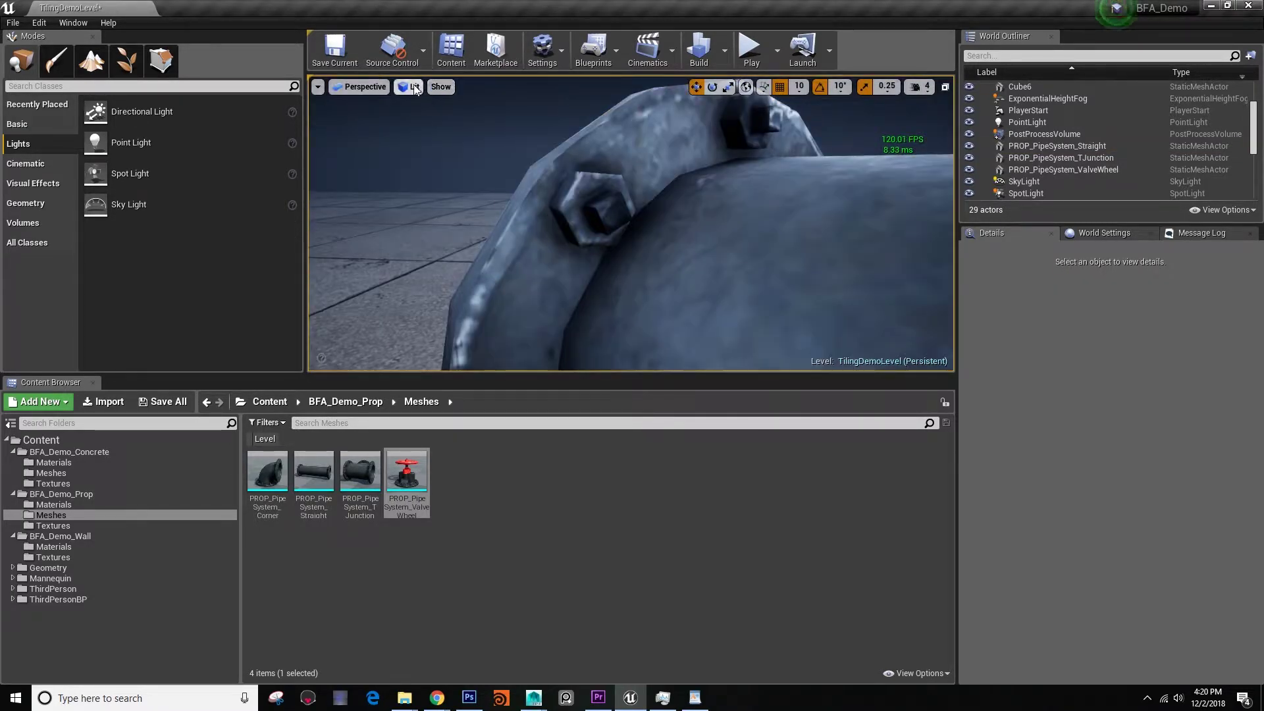
scroll(542, 215, "down", 6)
right_click_drag(542, 214, 675, 263)
left_click(412, 87)
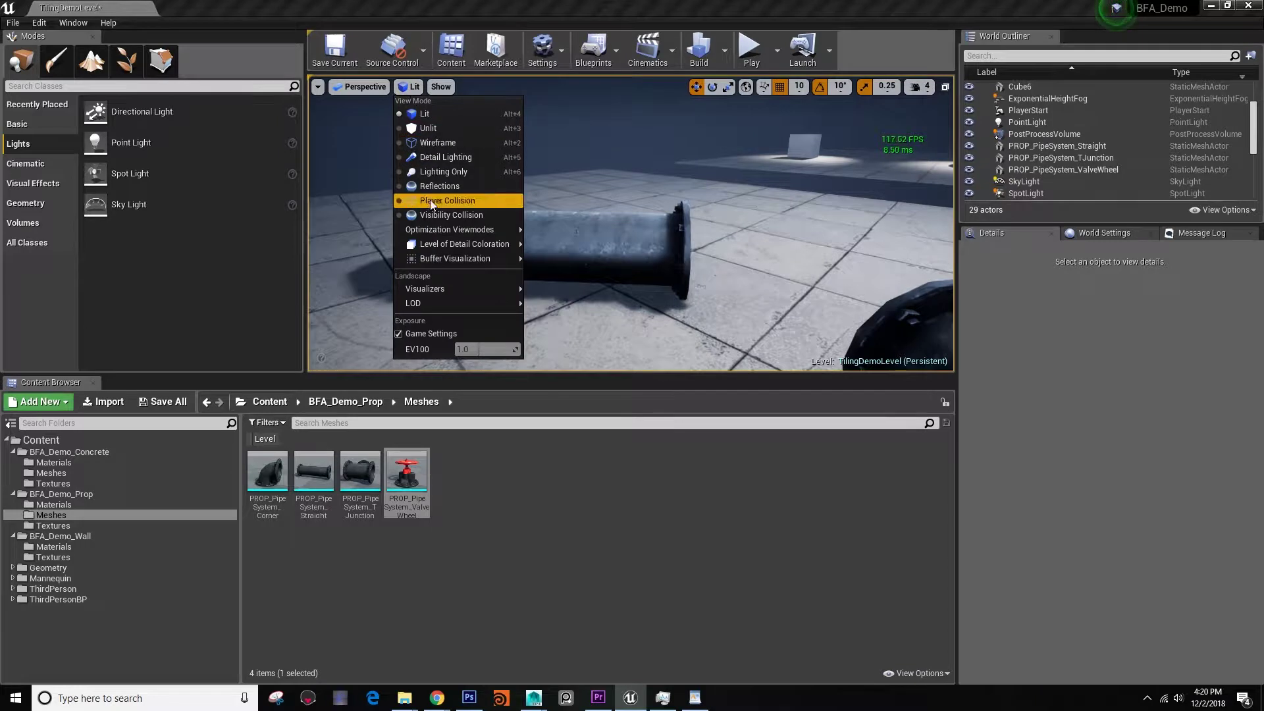
left_click(428, 131)
right_click_drag(461, 177, 500, 227)
Return the viewport to Lighting Only and select the straight pipe to inspect its shading and light map resolution setting
left_click(413, 87)
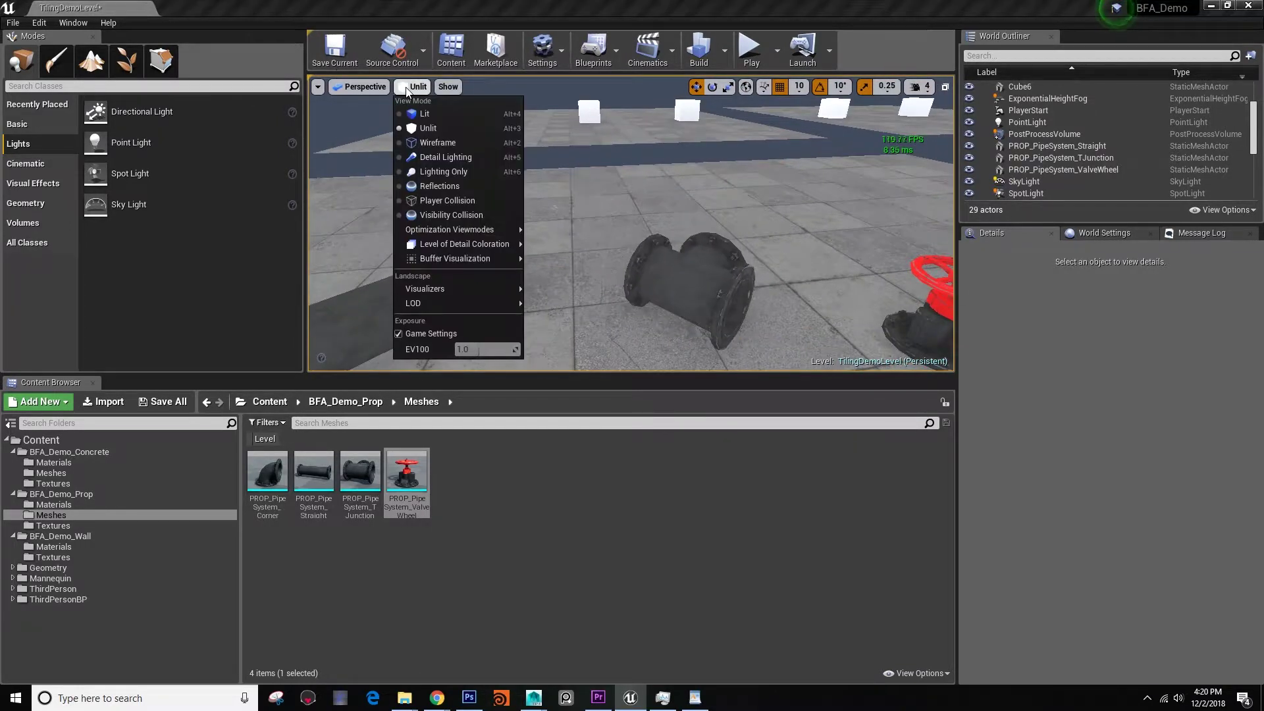
left_click(428, 171)
right_click_drag(428, 172, 576, 170)
right_click_drag(487, 186, 560, 201)
right_click_drag(630, 223, 556, 234)
left_click(546, 239)
left_click_drag(546, 238, 665, 241, "alt")
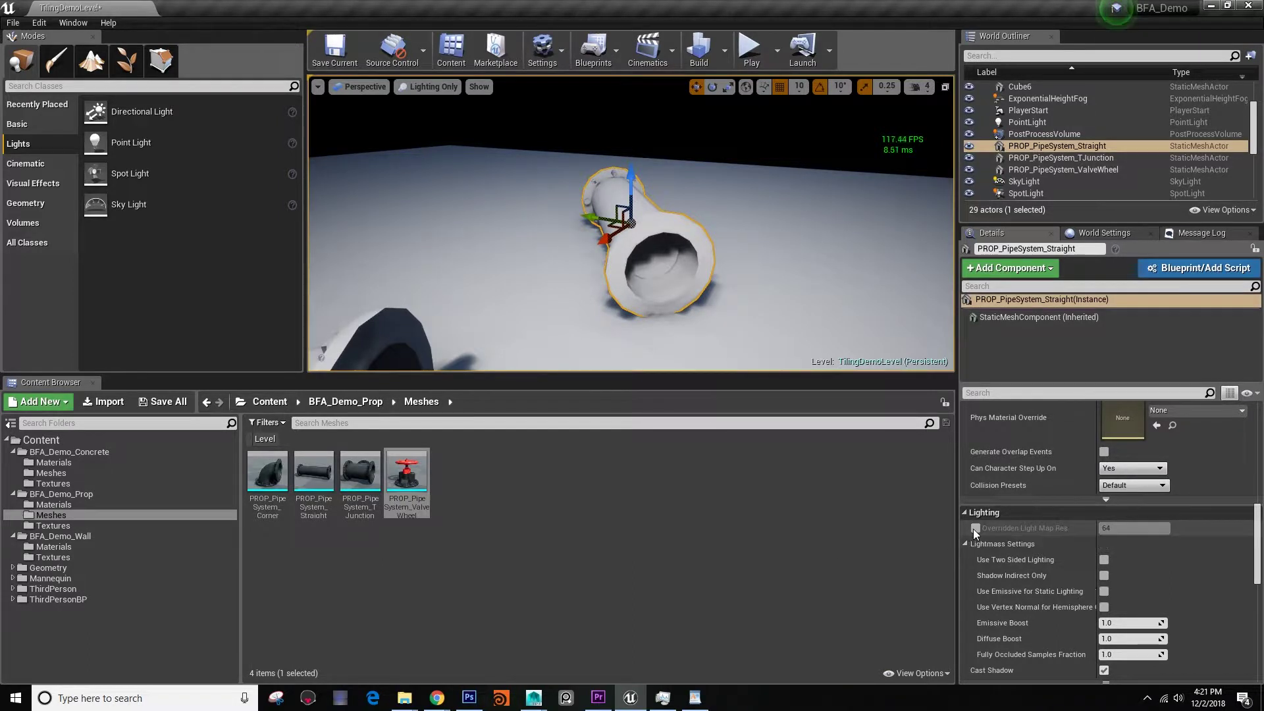
Examine the baked shading on the valve wheel and the neighbouring pipes
right_click_drag(744, 263, 547, 237)
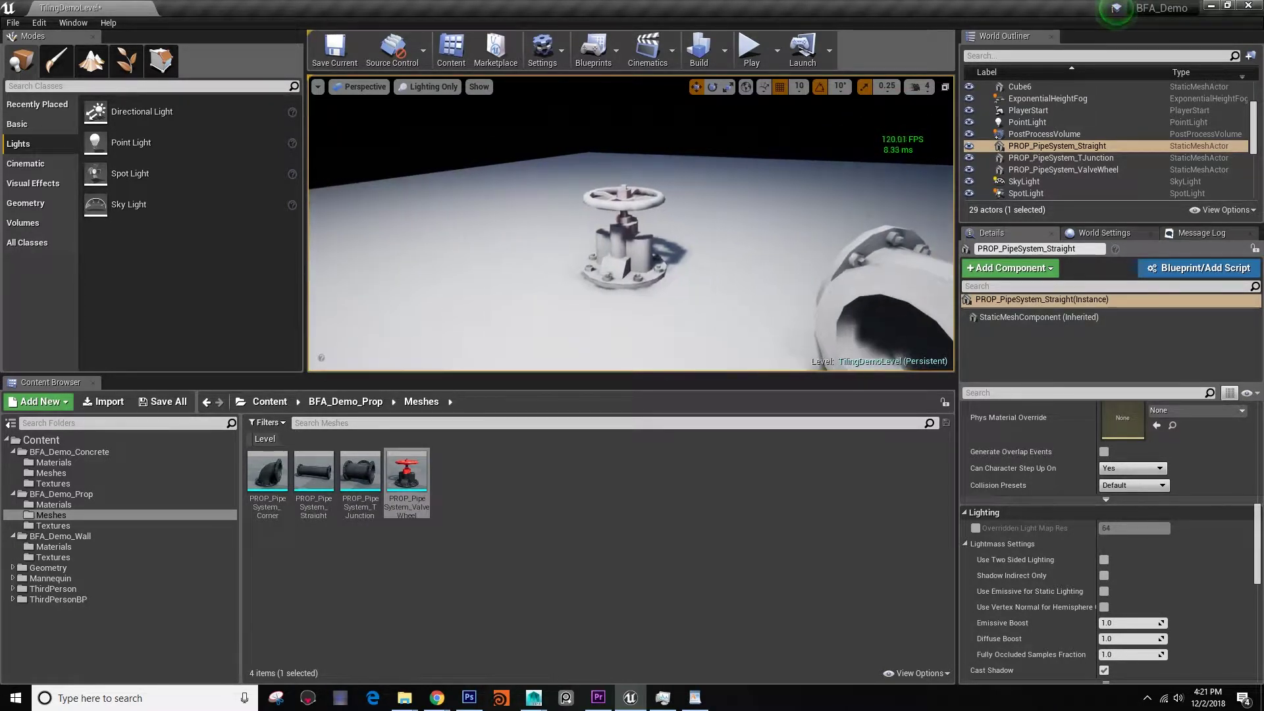
right_click_drag(546, 237, 724, 253)
right_click_drag(495, 160, 842, 191)
Clear the selection and examine the straight pipe's flange and bolts up close in Lit mode
left_click(495, 160)
left_click(429, 95)
left_click(417, 116)
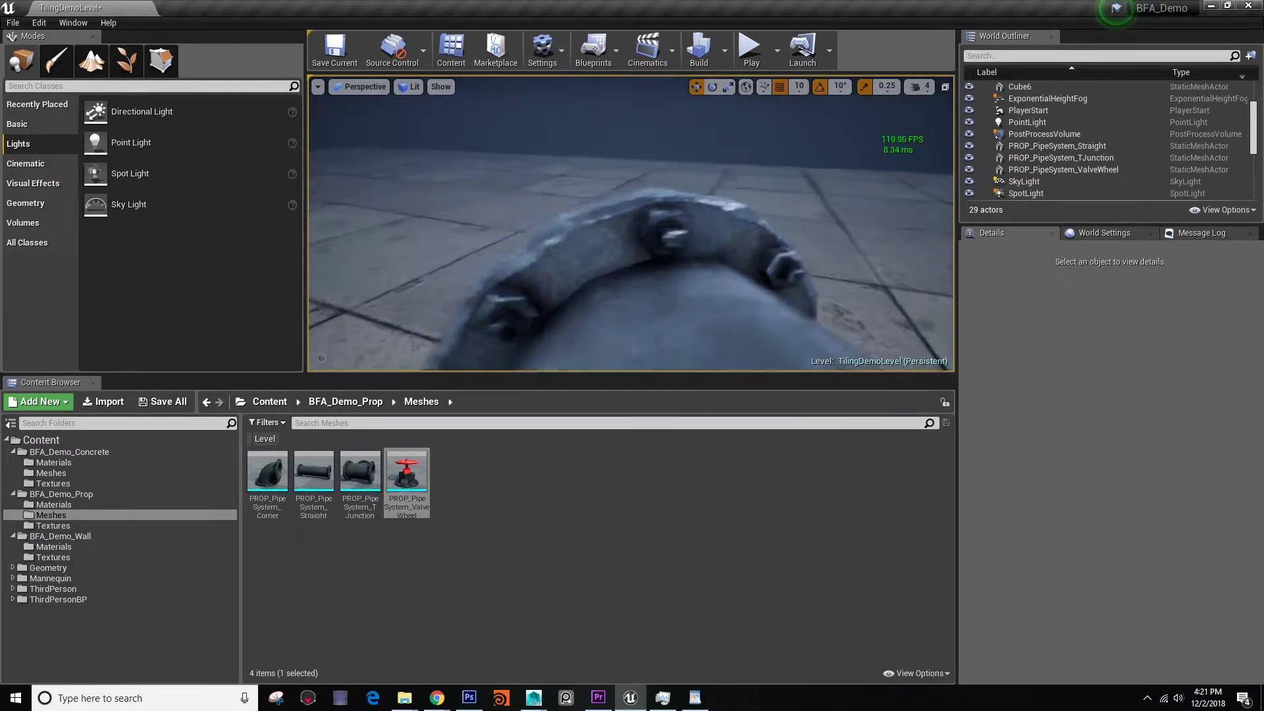
right_click_drag(632, 224, 635, 194)
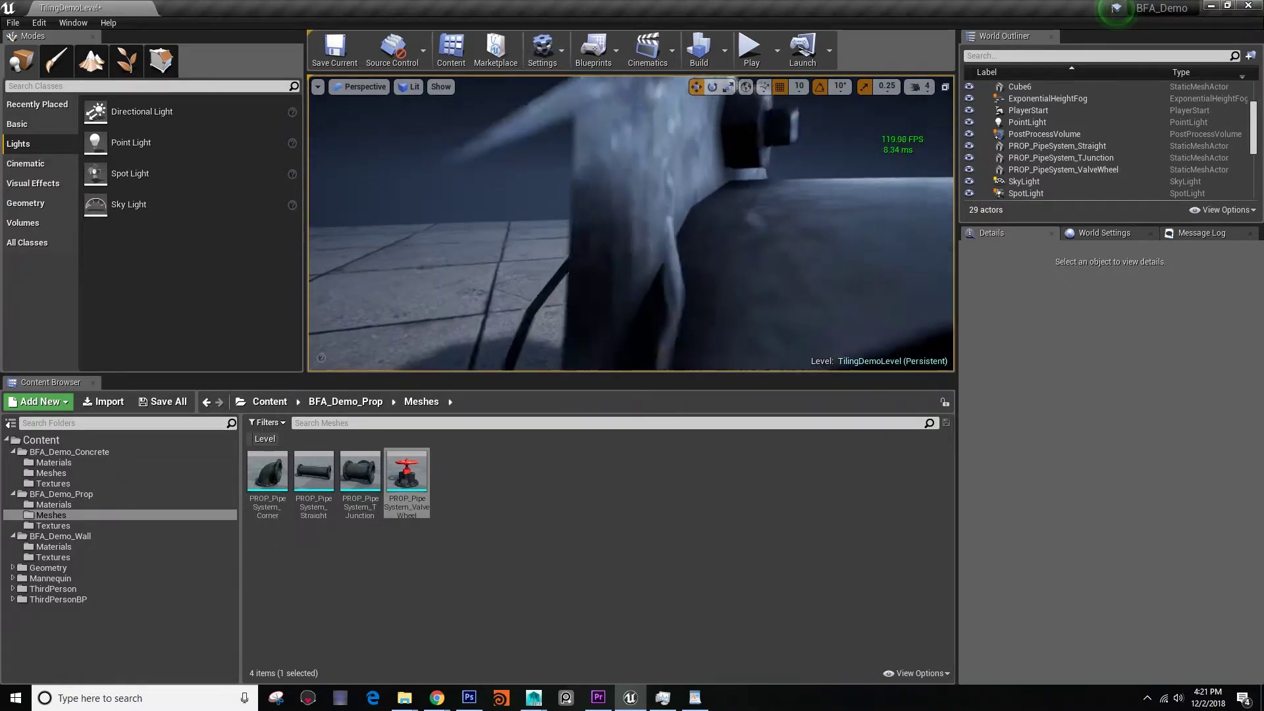
right_click_drag(395, 128, 395, 125)
right_click_drag(632, 223, 605, 224)
right_click_drag(395, 120, 383, 120)
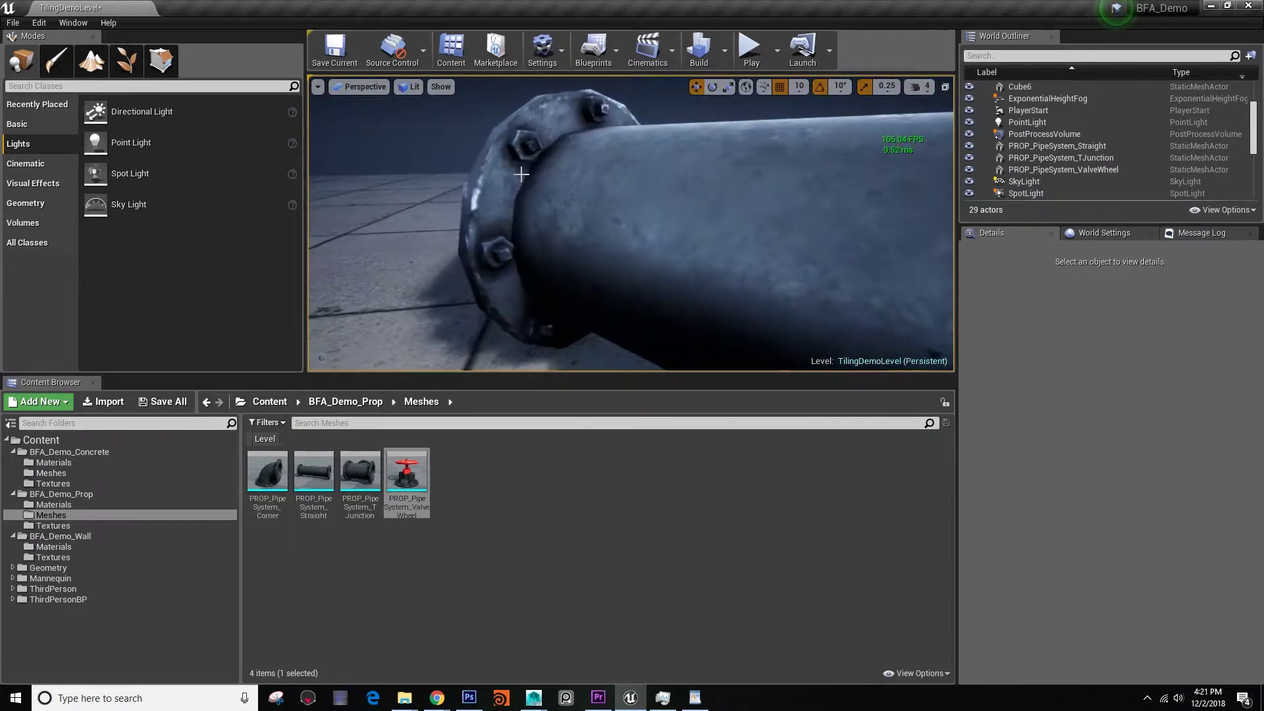
Enable Overridden Light Map Res on the straight pipe and set it to 256
left_click(744, 217)
left_click(976, 527)
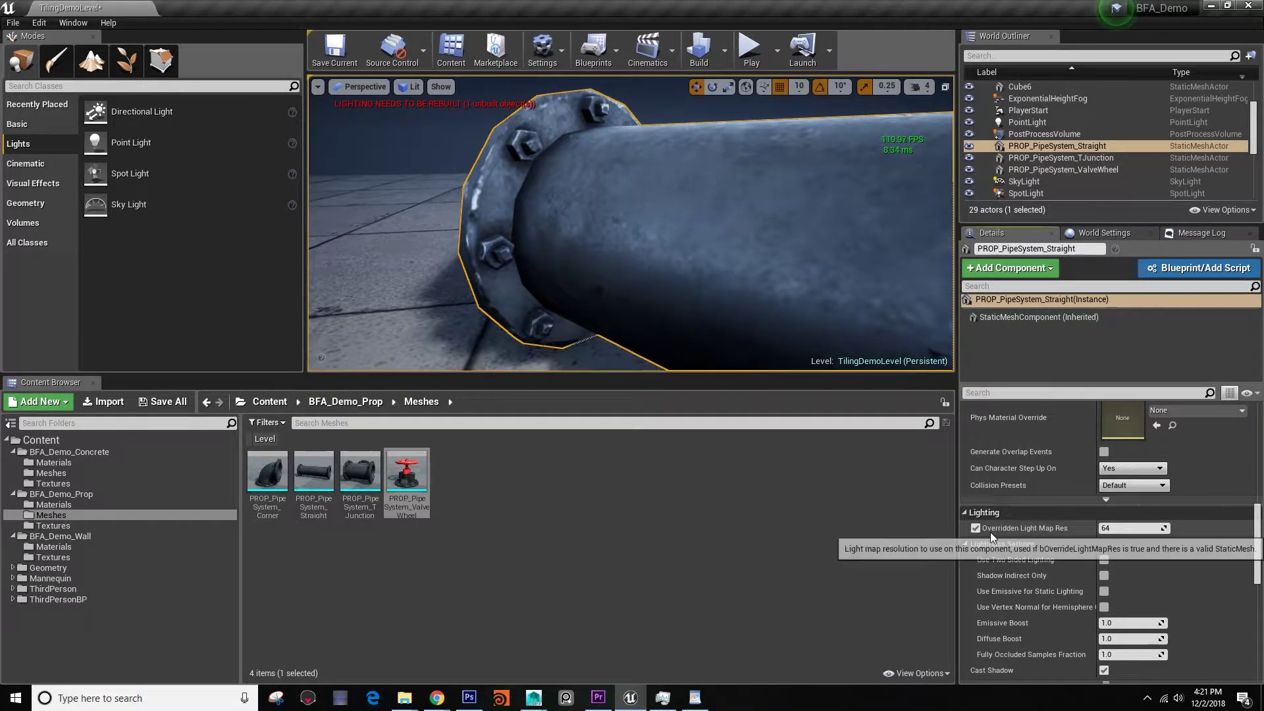
key("f")
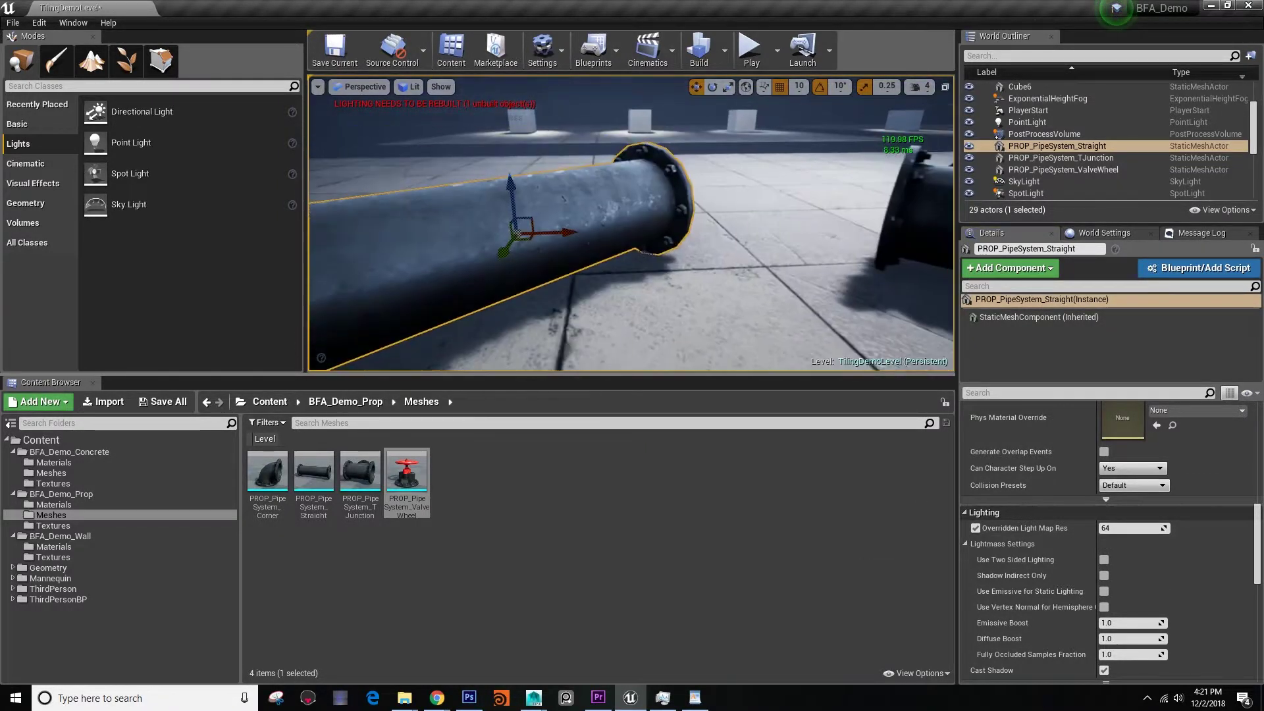
key("d")
right_click_drag(596, 236, 591, 237)
left_click_drag(592, 237, 564, 235)
key("w")
right_click_drag(564, 234, 554, 230)
key("a")
left_click(1126, 528)
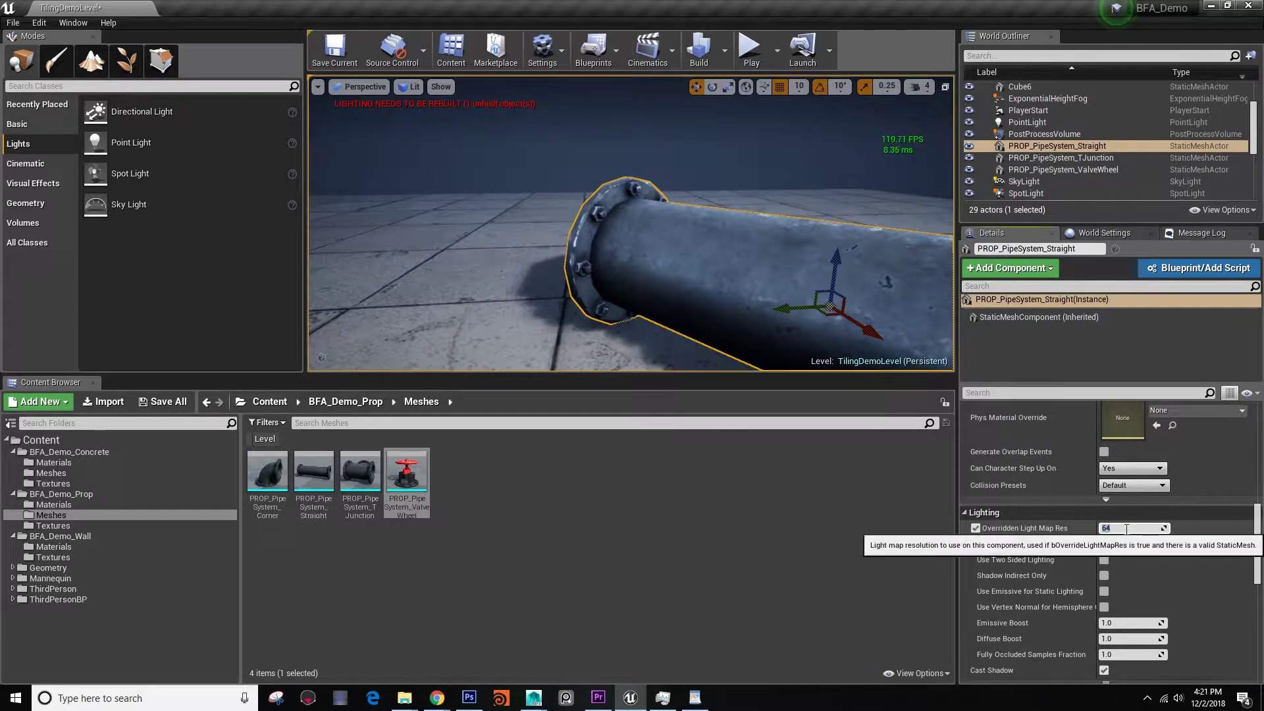
type("256")
key("Return")
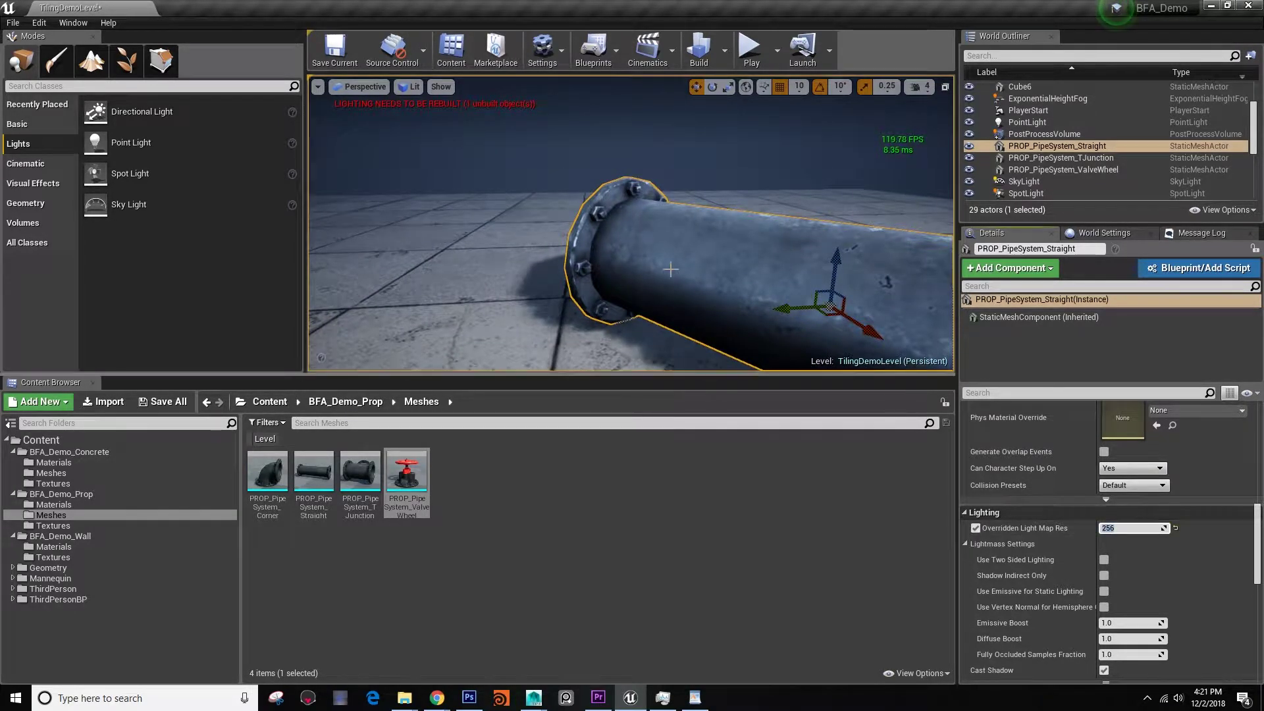
Clear the pipe selection and rebuild the level's lighting only
key("d")
right_click_drag(670, 269, 583, 270)
key("Escape")
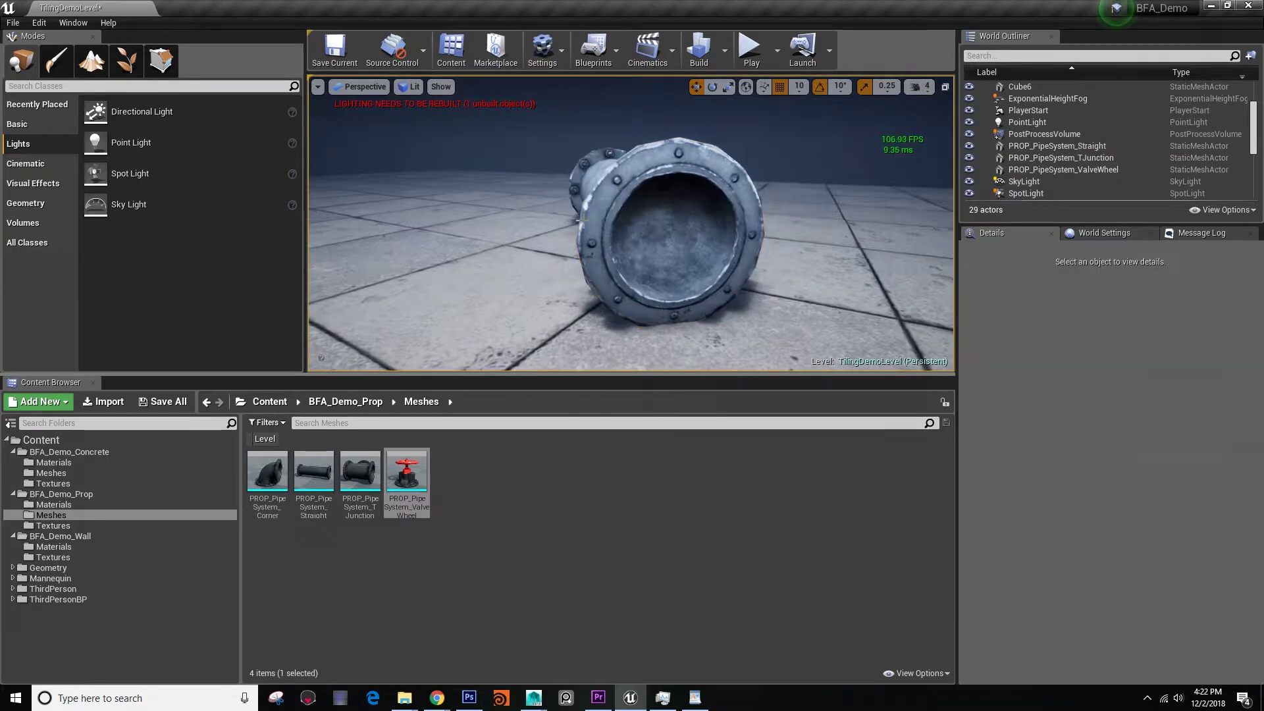
right_click_drag(631, 223, 745, 224)
key("w")
left_click(723, 50)
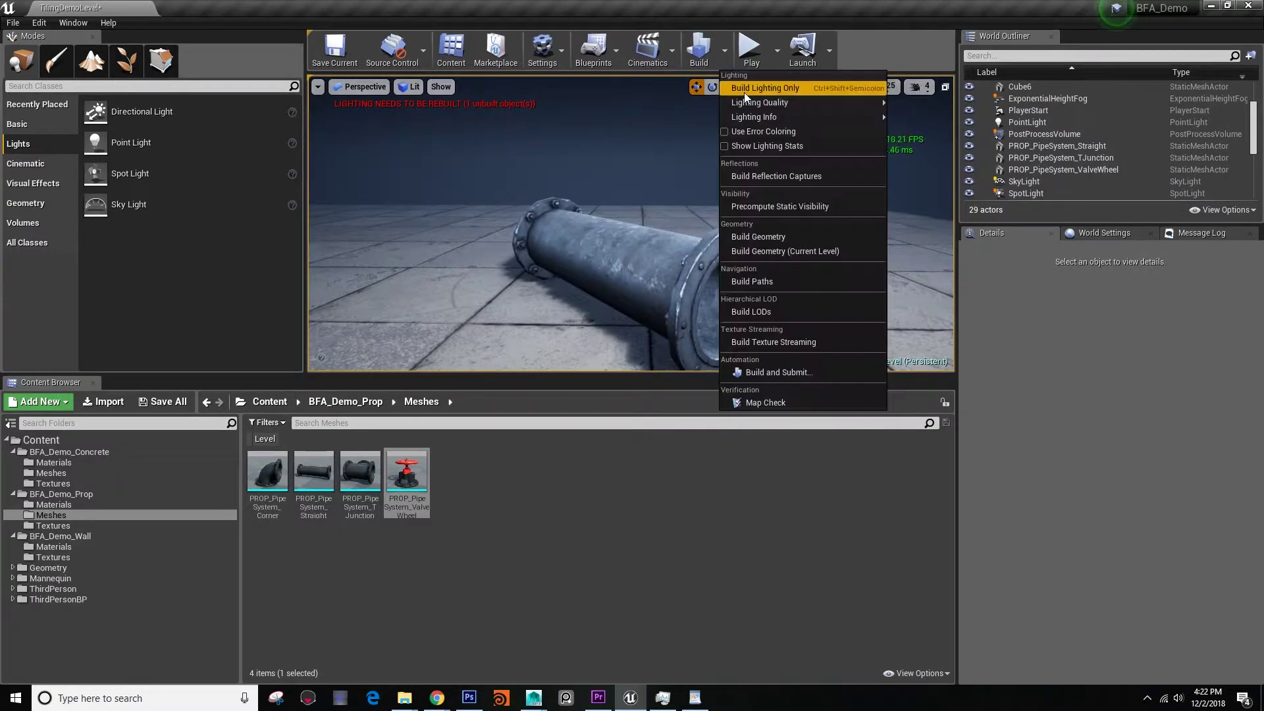
left_click(744, 90)
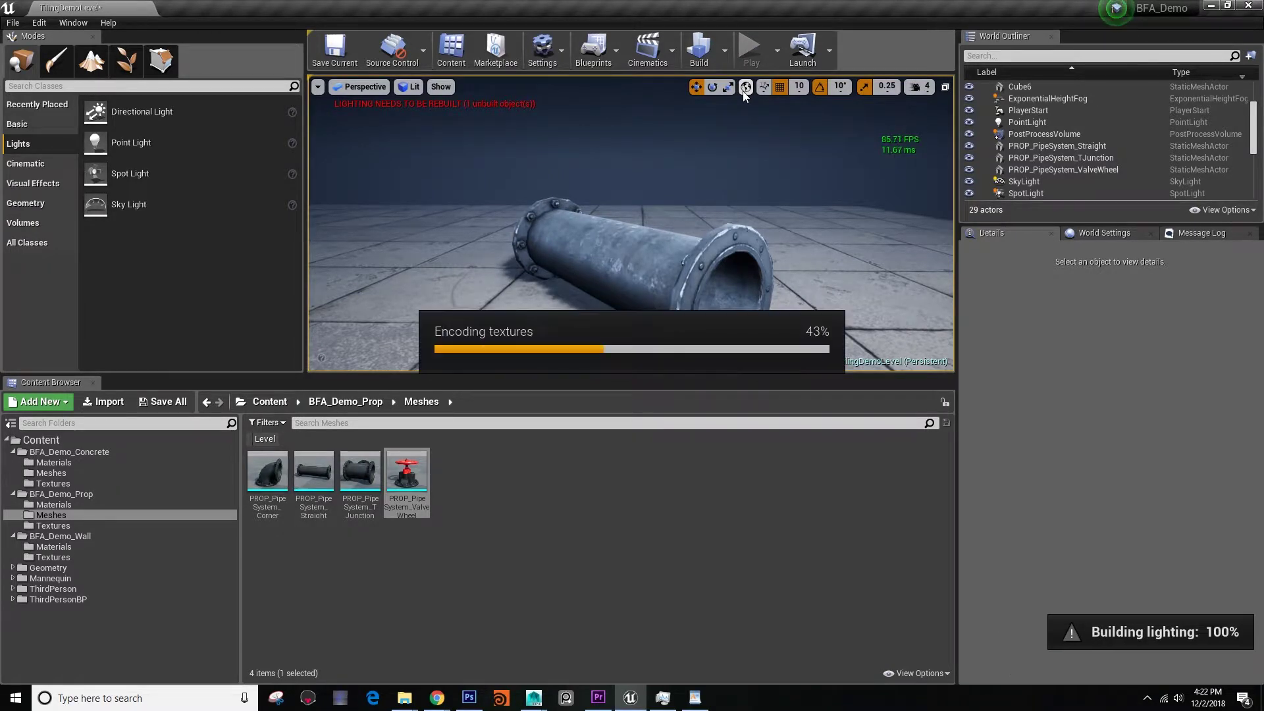
Examine the rebuilt shadows on the straight pipe in Lighting Only mode
right_click_drag(529, 207, 421, 218)
left_click(413, 88)
left_click(436, 171)
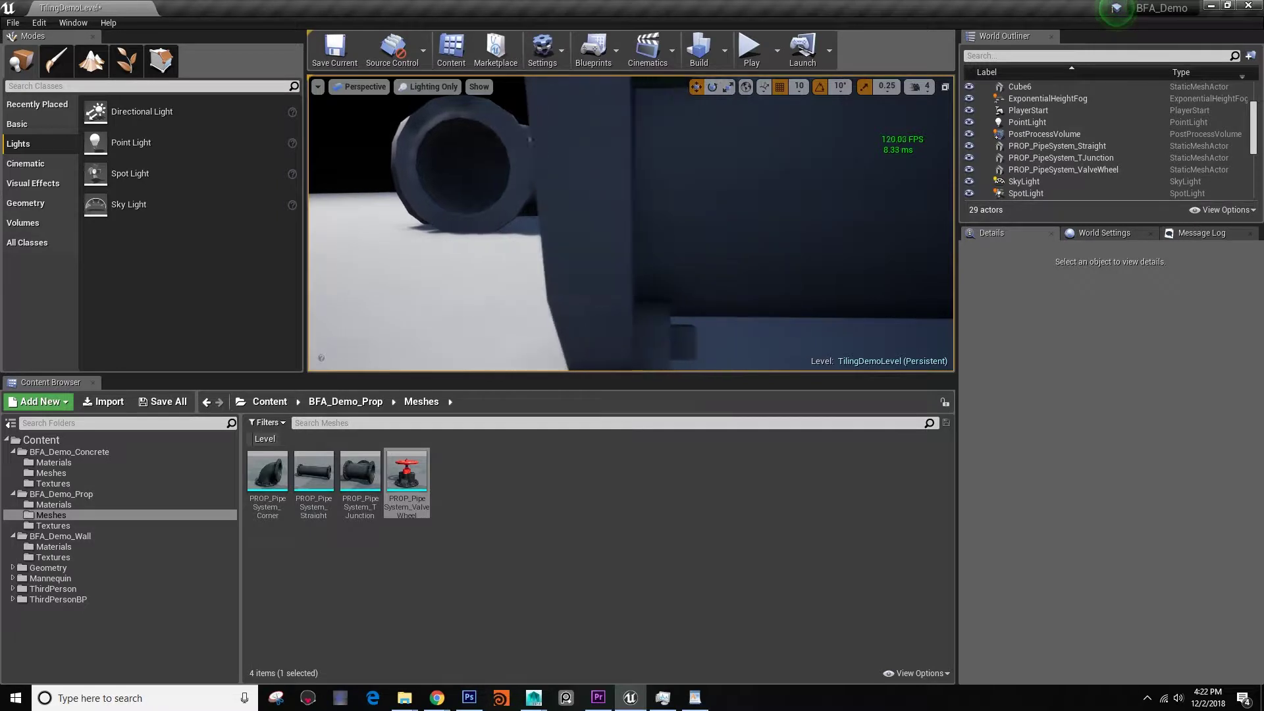
right_click_drag(421, 218, 476, 232)
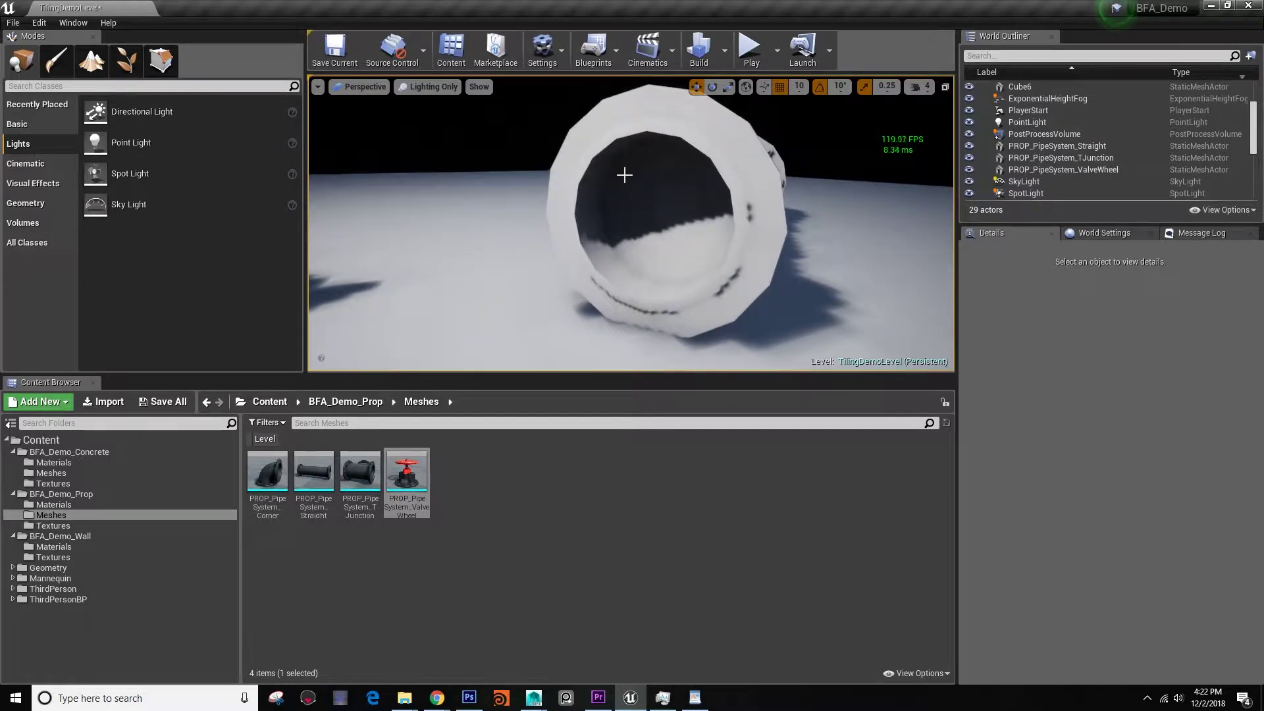
Set the straight pipe's Overridden Light Map Res to 128 and start a lighting-only rebuild
left_click(650, 206)
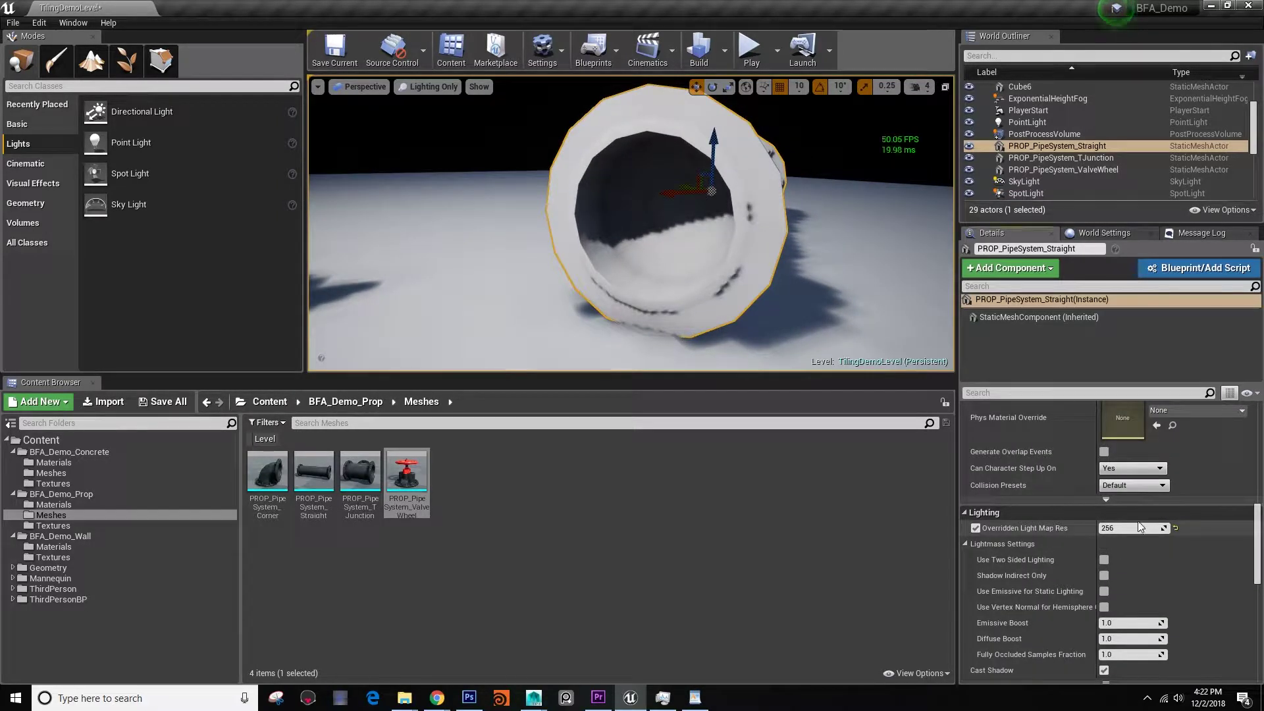
type("128")
key("Return")
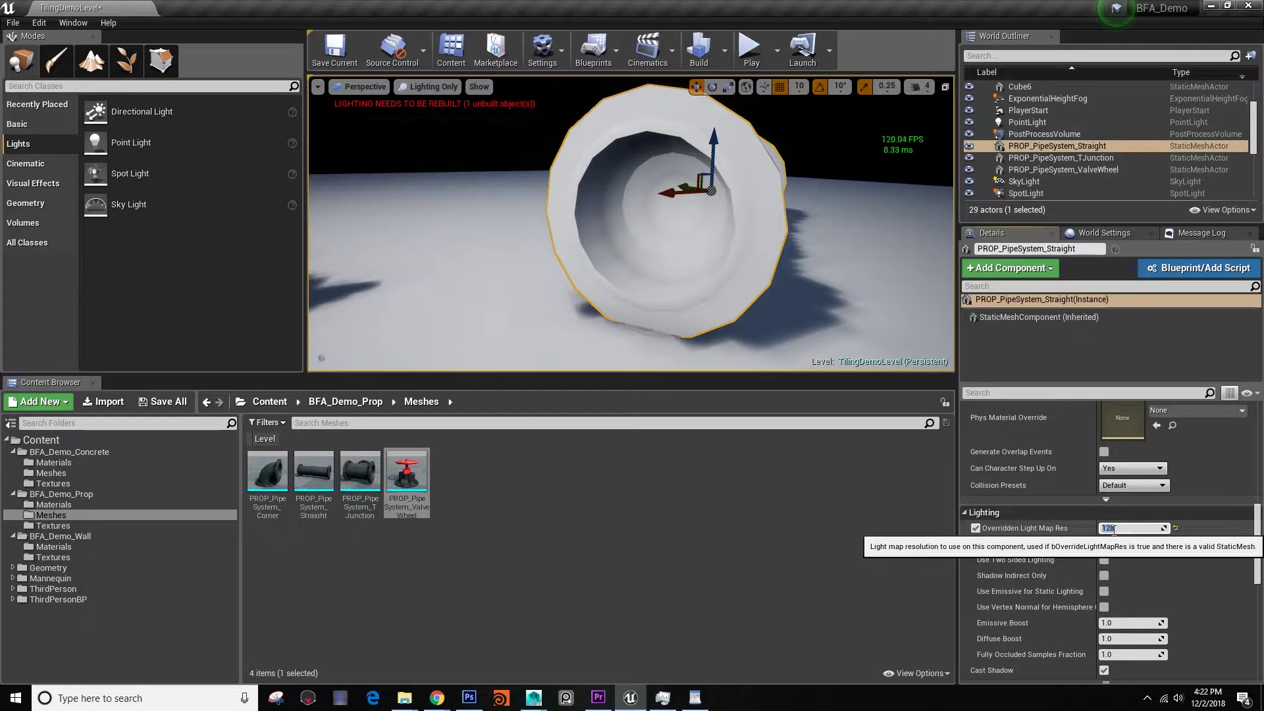
left_click(724, 51)
left_click(740, 88)
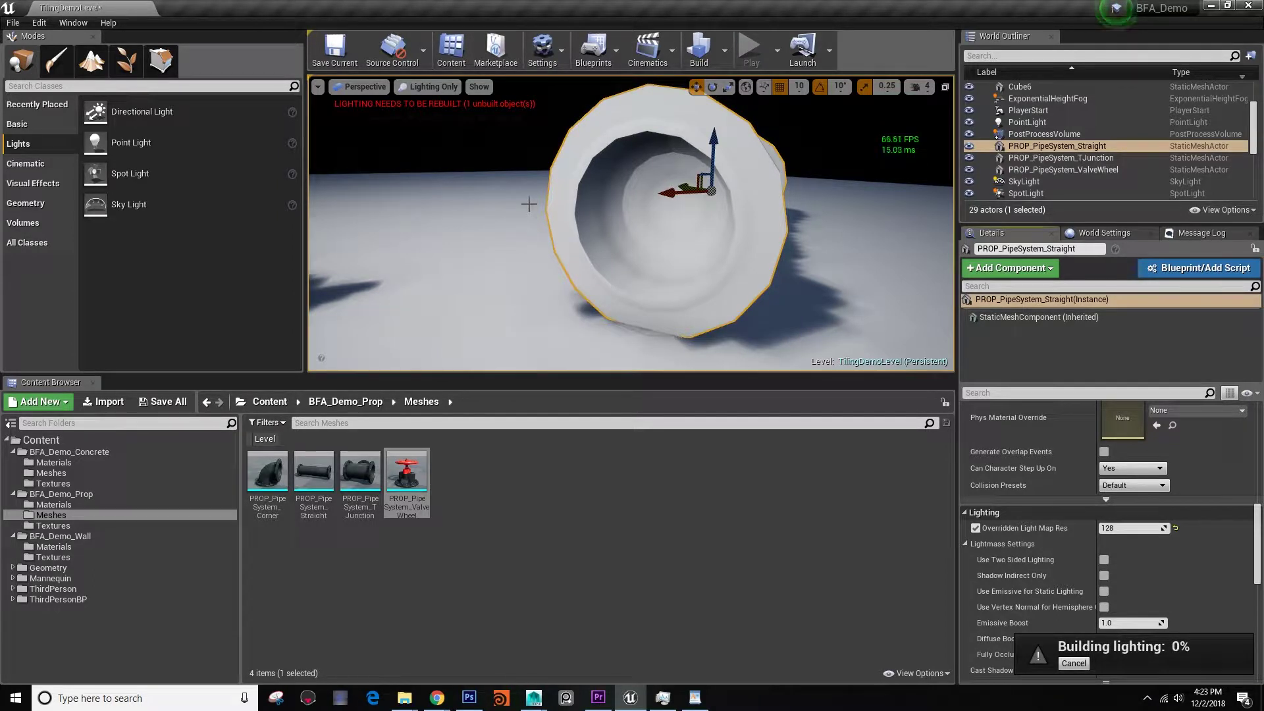
Inspect the rebuilt shadows inside the straight pipe, clear its selection and switch the viewport to Lit mode
right_click_drag(531, 226, 545, 236)
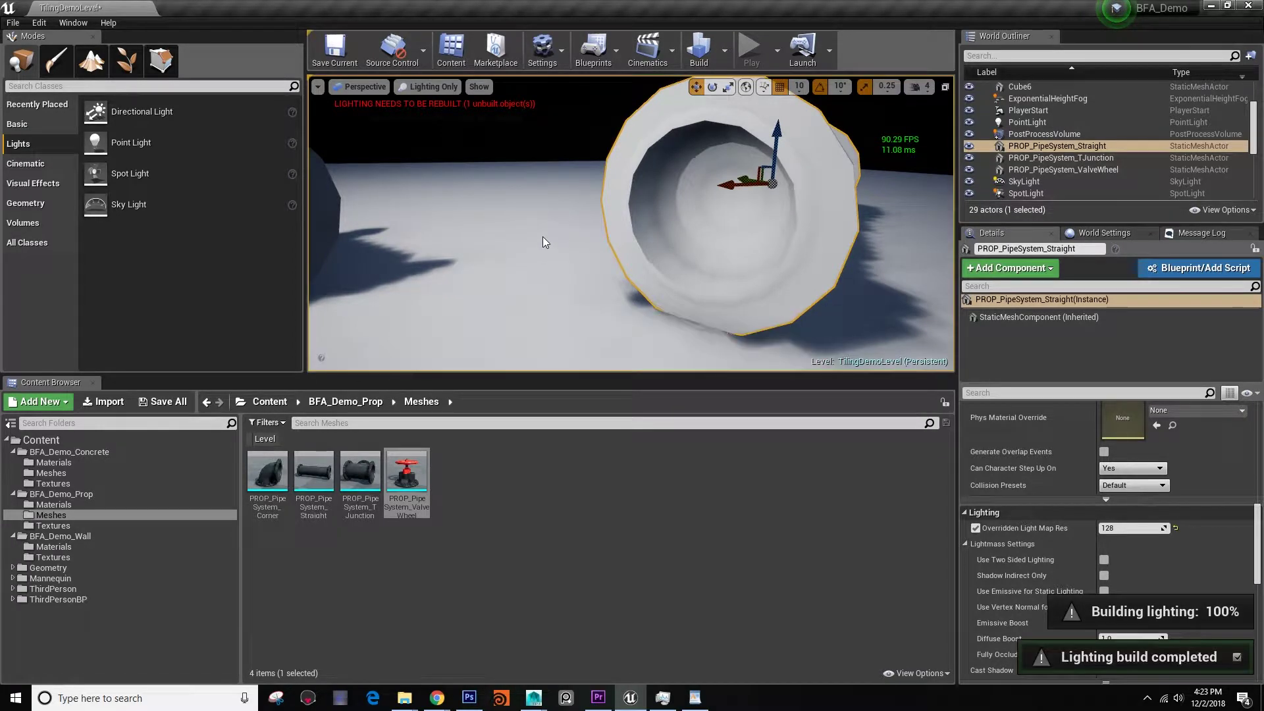
key("s")
right_click_drag(543, 236, 537, 264)
key("Escape")
scroll(524, 158, "down", 3)
left_click(431, 87)
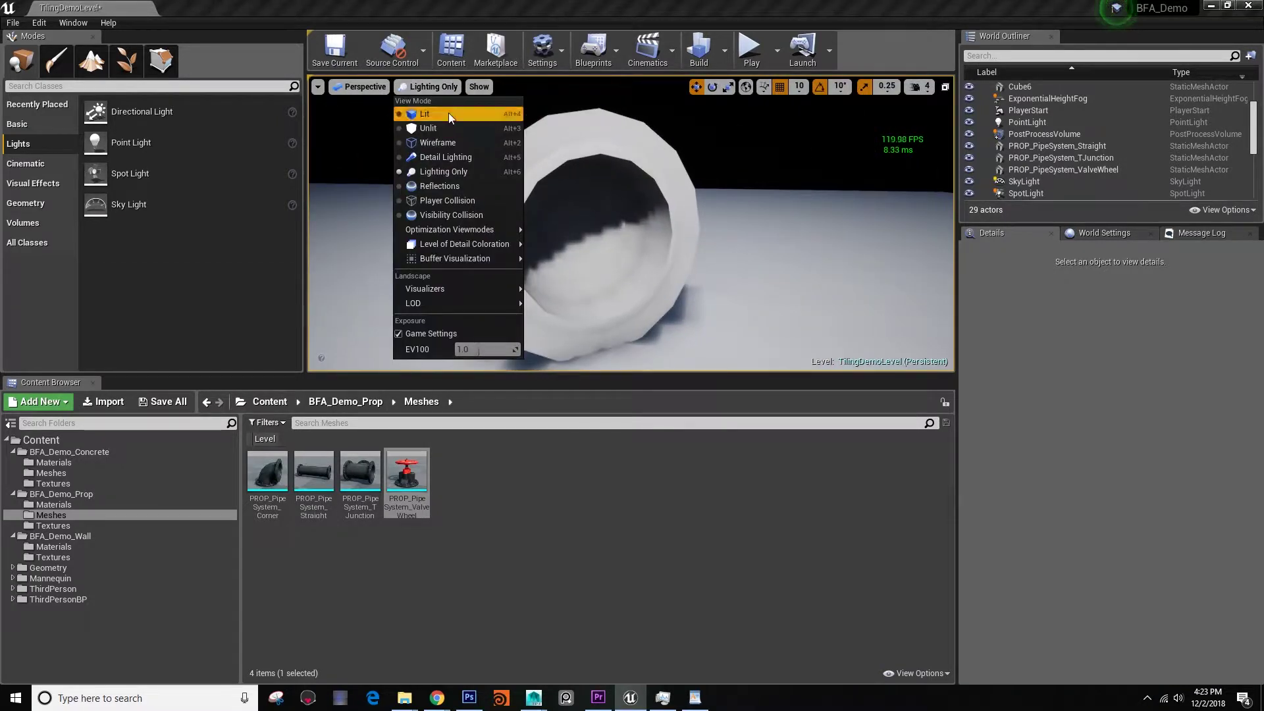
left_click(448, 114)
Select the straight pipe in the level and open its static mesh asset for editing
key("s")
right_click_drag(526, 197, 425, 255)
key("d")
key("w")
left_click(649, 183)
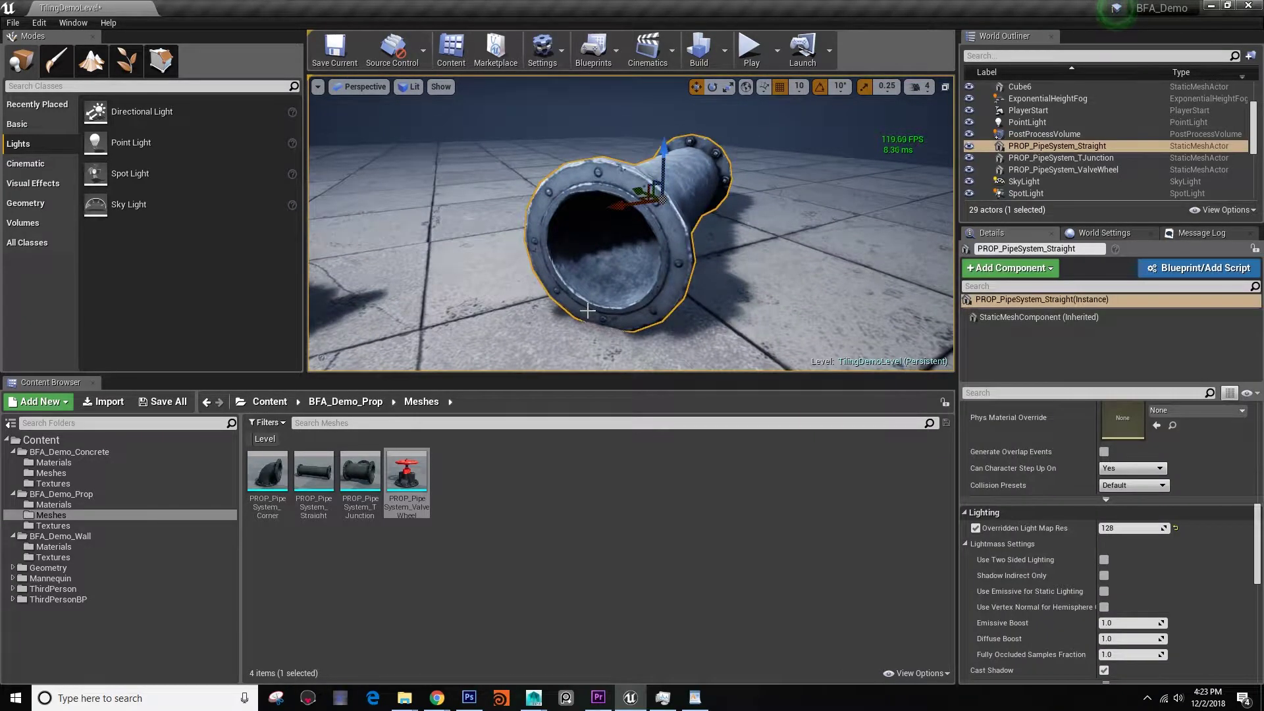
scroll(1116, 468, "up", 10)
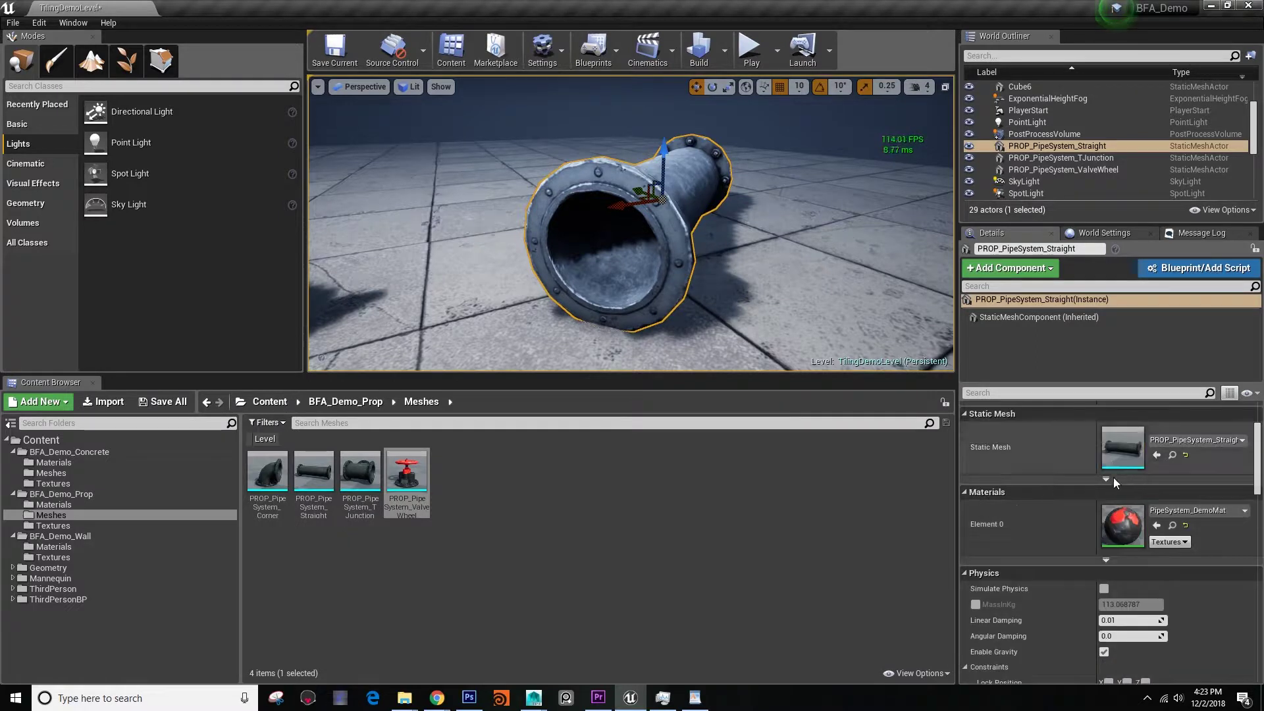
double_click(1120, 479)
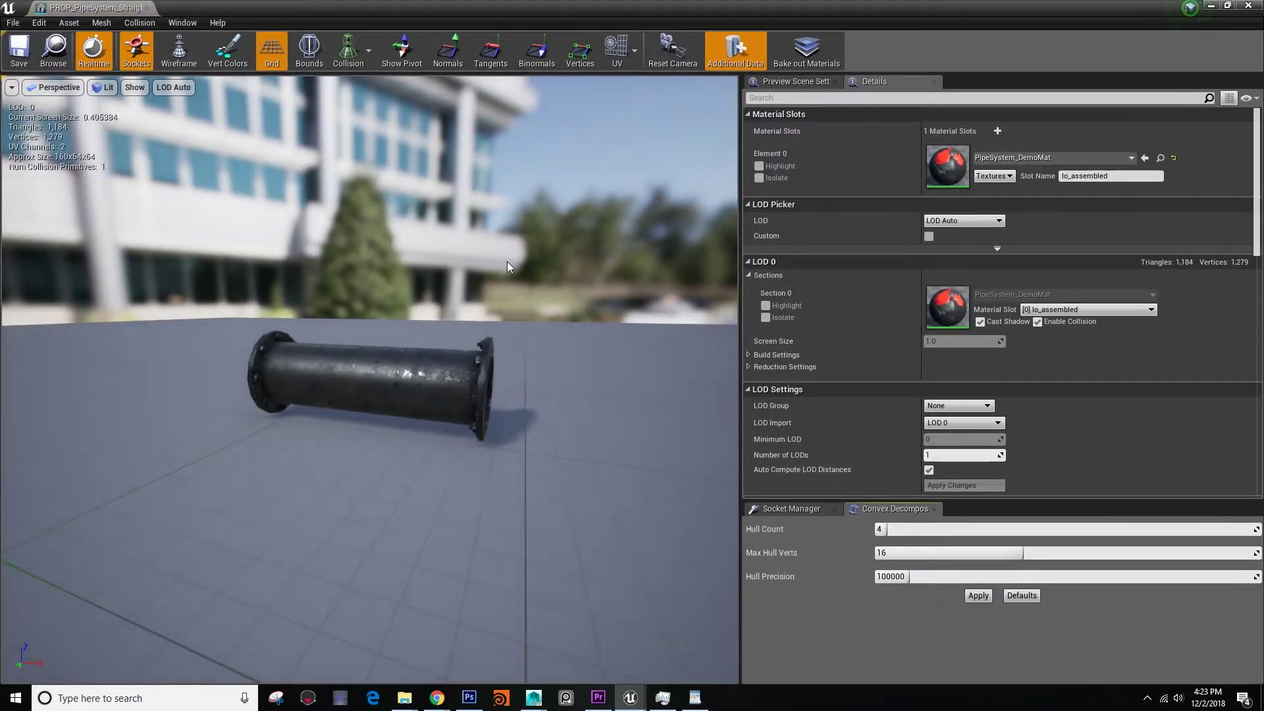
View the straight pipe mesh from several sides and overlay its UV Channel 0 layout
left_click_drag(325, 314, 613, 316, "alt")
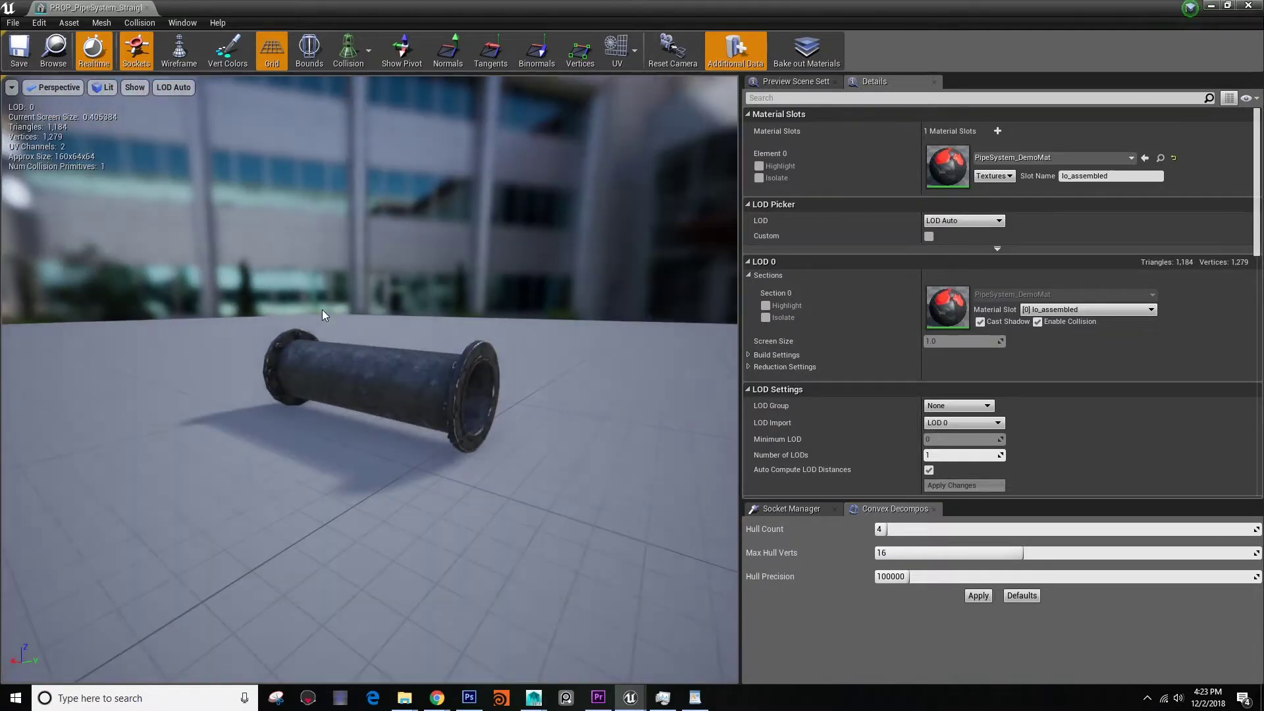
middle_click_drag(324, 315, 357, 342, "alt")
right_click_drag(325, 314, 408, 329, "alt")
left_click_drag(325, 315, 586, 342, "alt")
left_click_drag(304, 271, 86, 263, "alt")
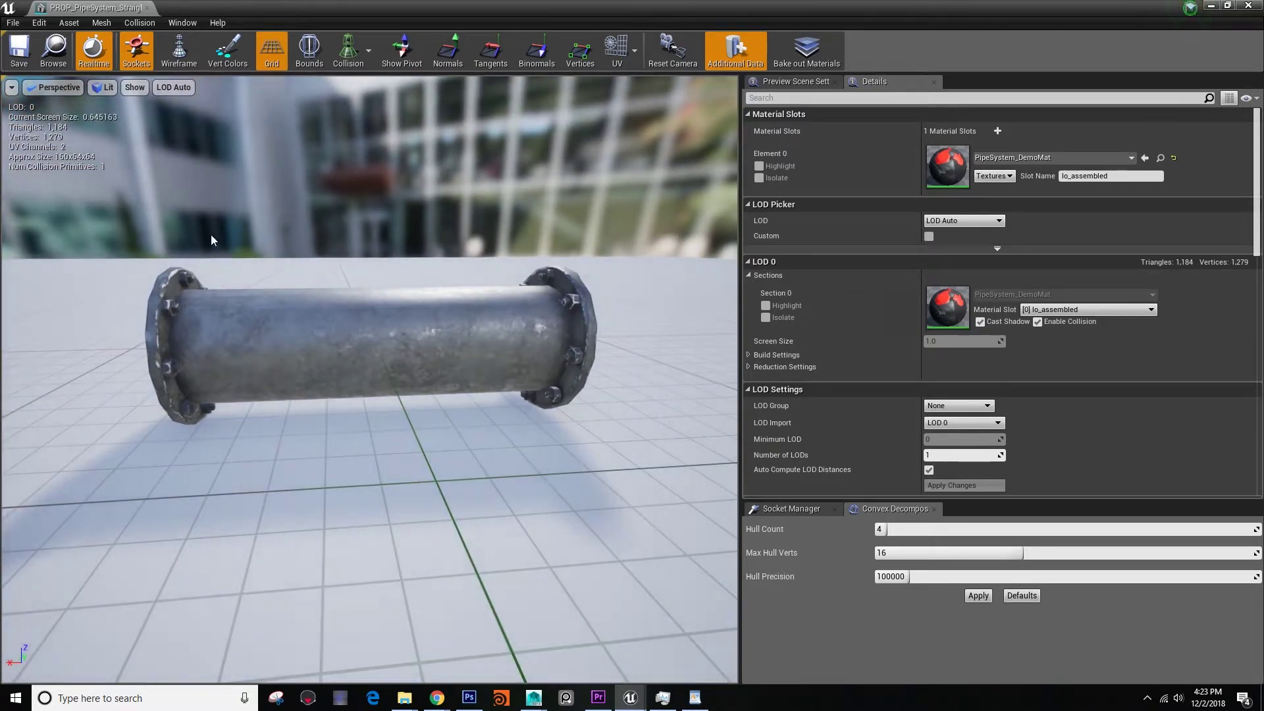
left_click(631, 55)
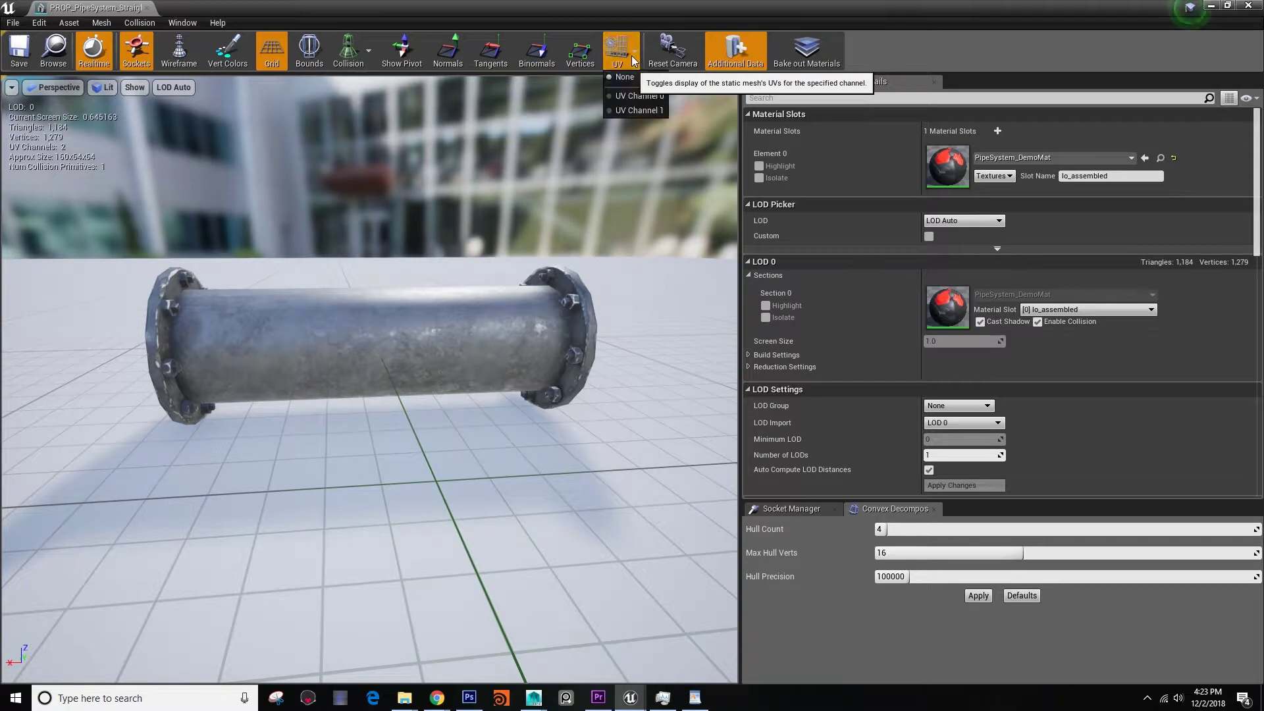
left_click(630, 97)
left_click_drag(489, 327, 330, 329, "alt")
middle_click_drag(527, 322, 644, 275, "alt")
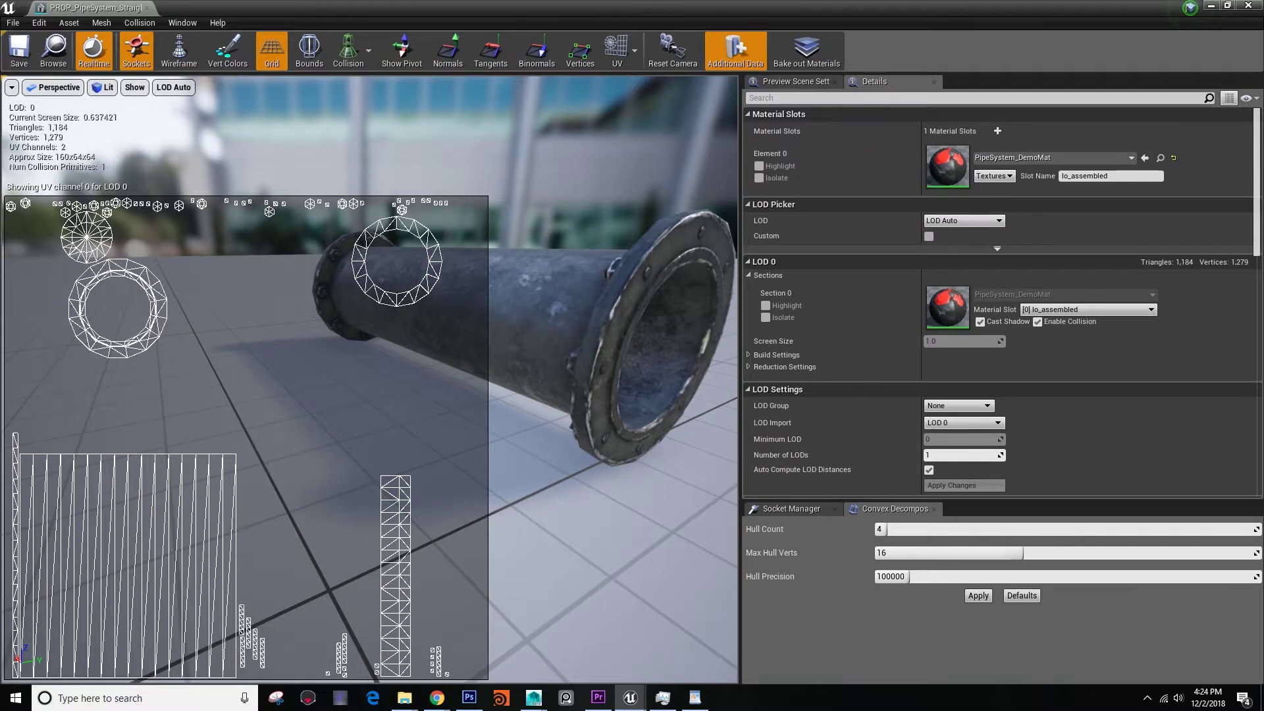
View the T-junction mesh, return to the straight pipe mesh and close the T-junction asset
left_click_drag(760, 8, 763, 37)
double_click(354, 472)
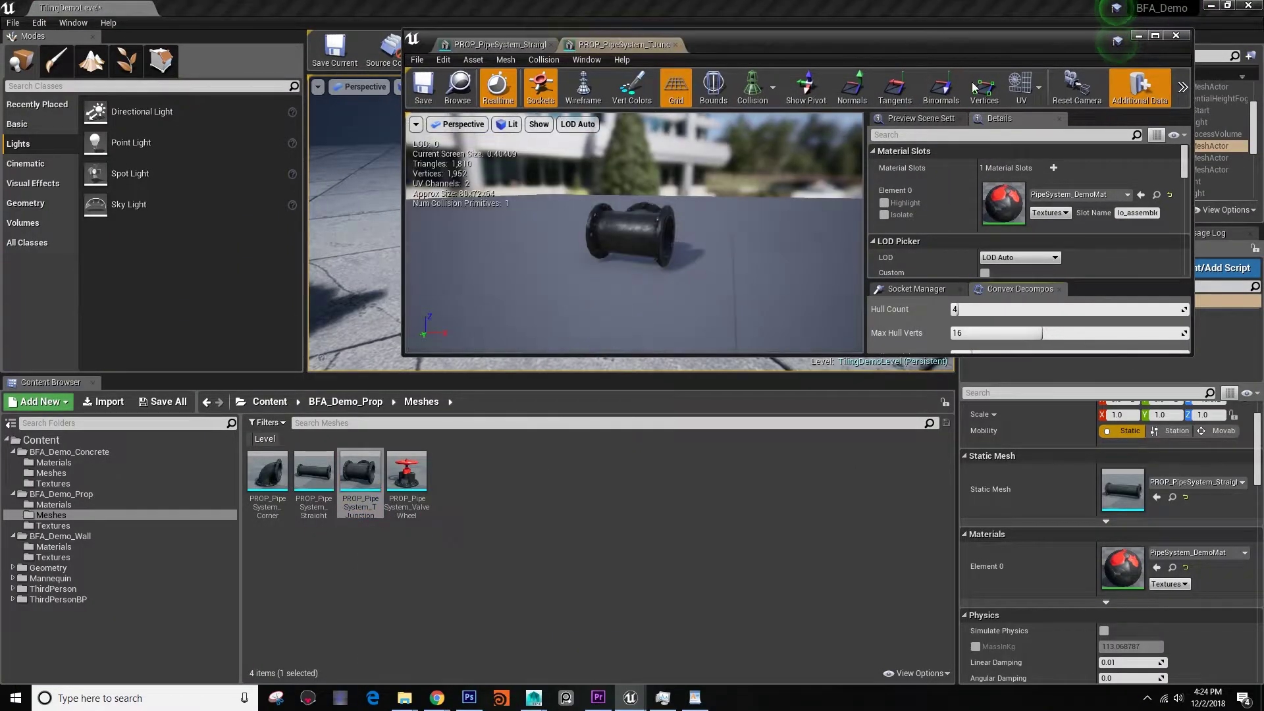
left_click_drag(724, 237, 638, 251)
double_click(311, 472)
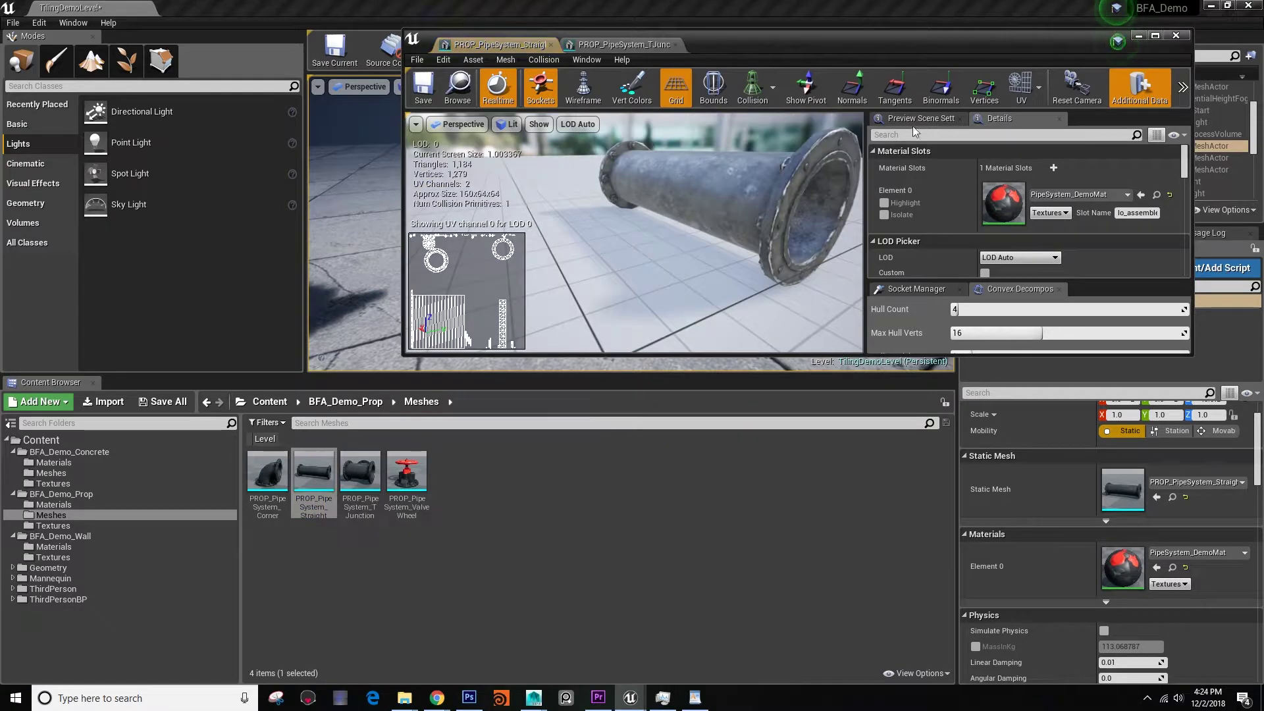
left_click_drag(777, 218, 658, 247)
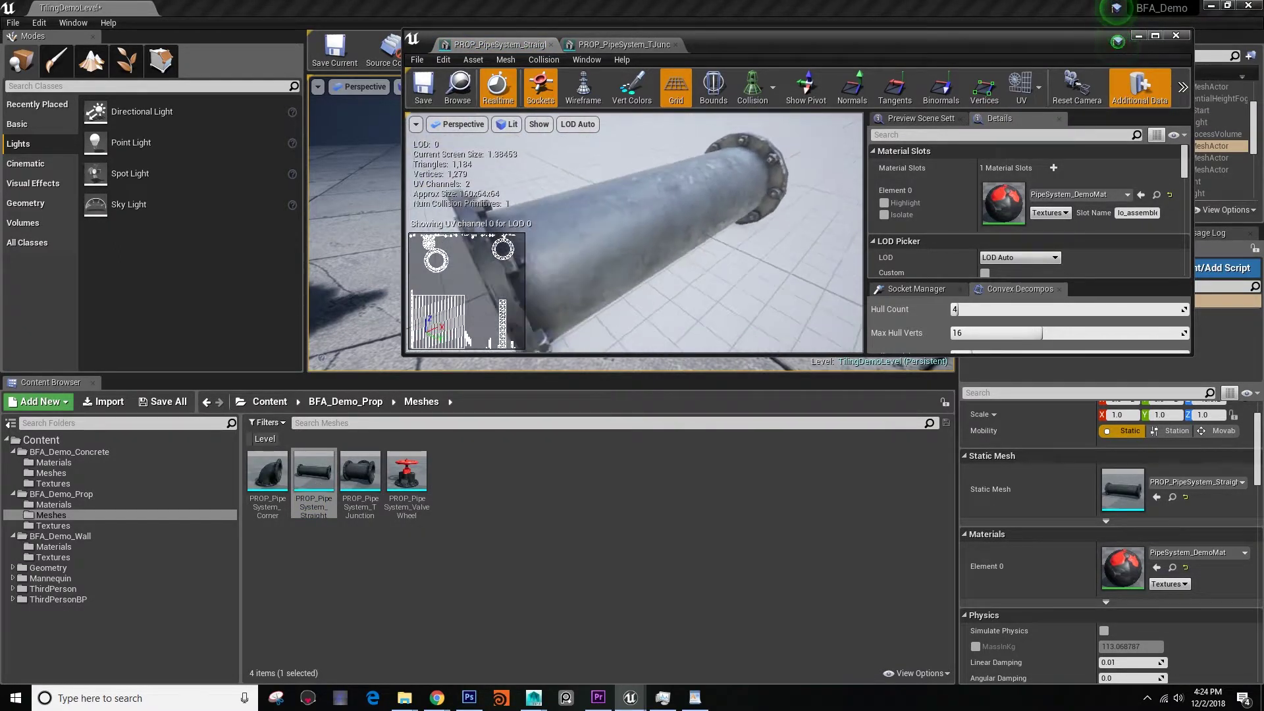
left_click(676, 44)
Maximize the straight pipe's mesh editor and overlay its UV Channel 1 layout
scroll(678, 204, "down", 5)
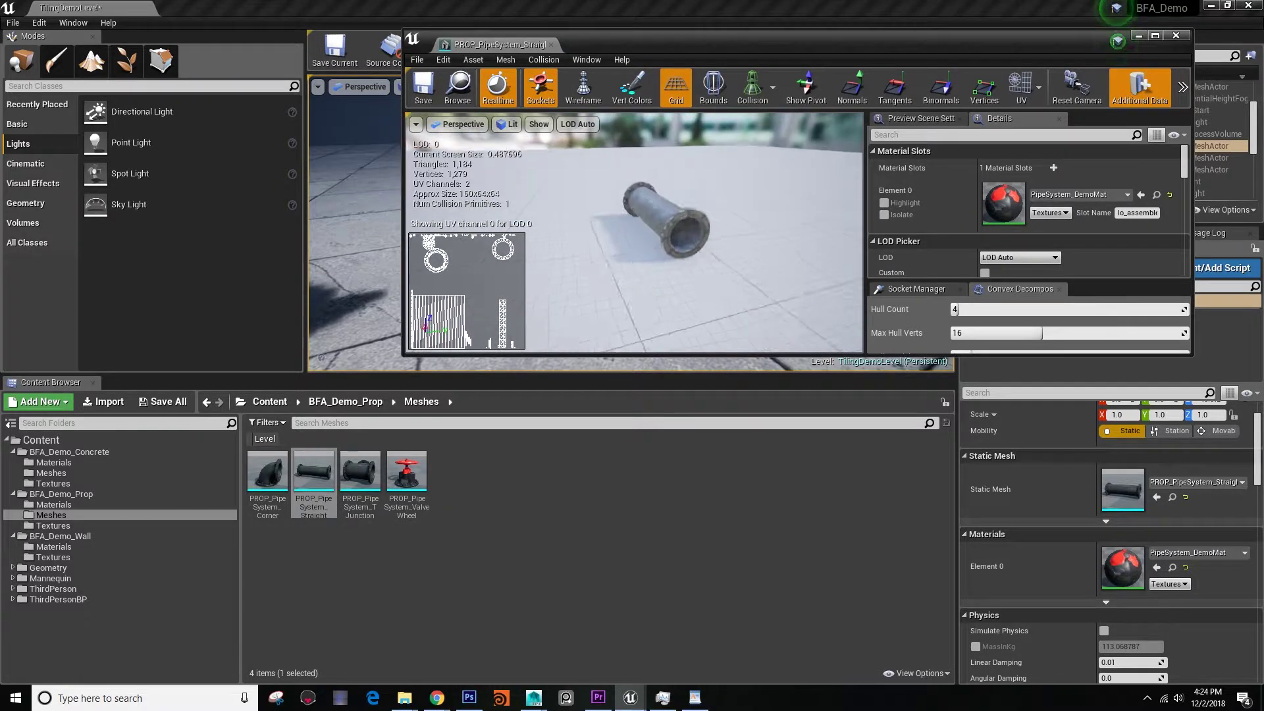
scroll(665, 217, "up", 3)
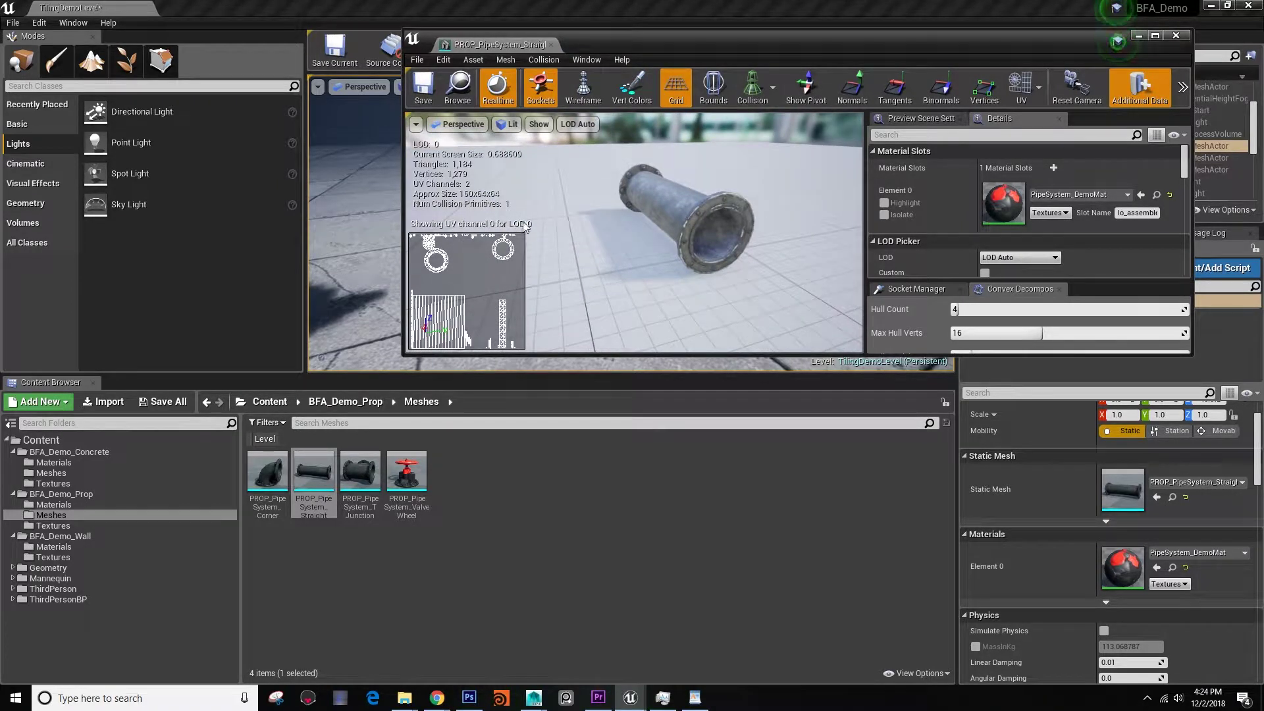
double_click(716, 38)
middle_click_drag(721, 162, 632, 224)
left_click(624, 55)
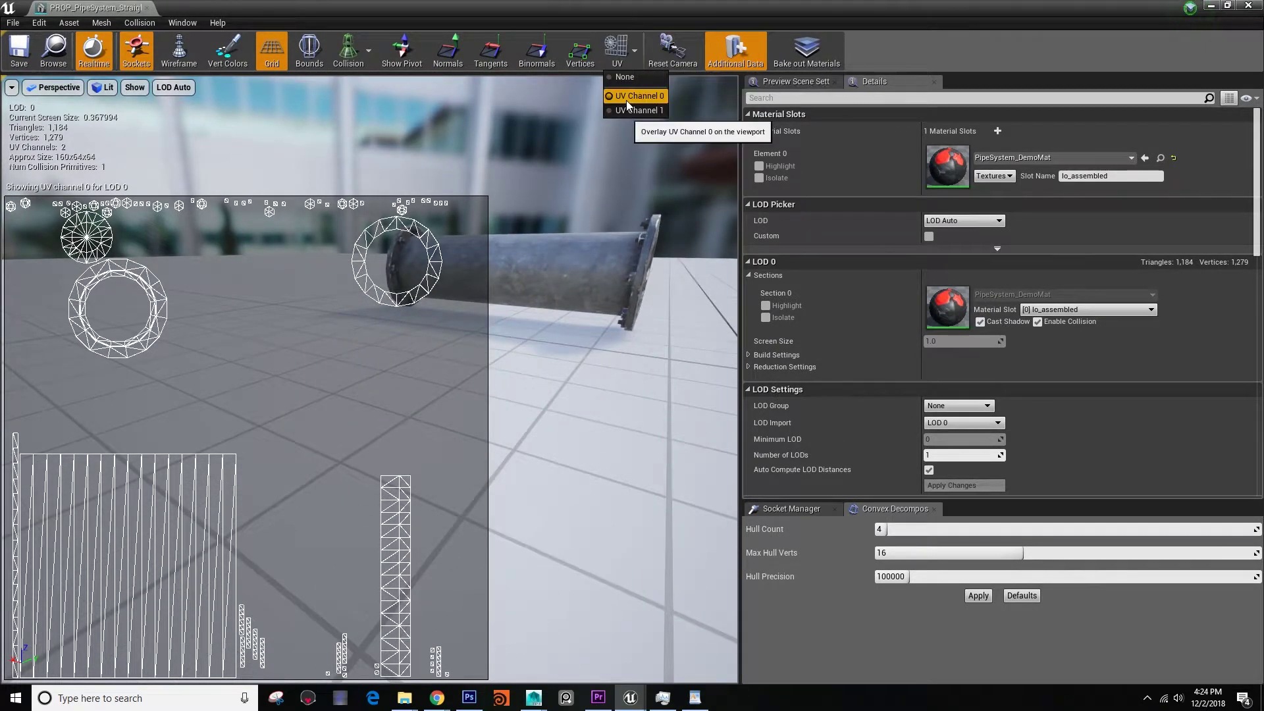
left_click_drag(562, 296, 622, 264)
left_click(634, 41)
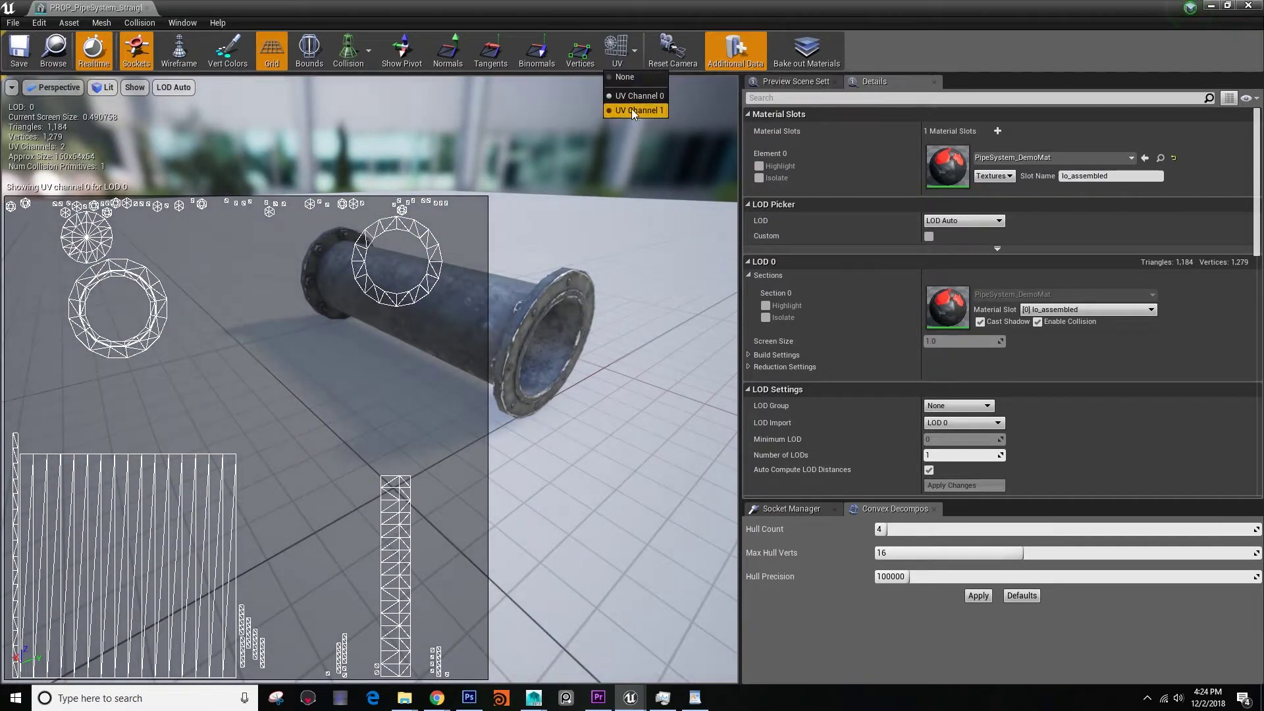
left_click(632, 109)
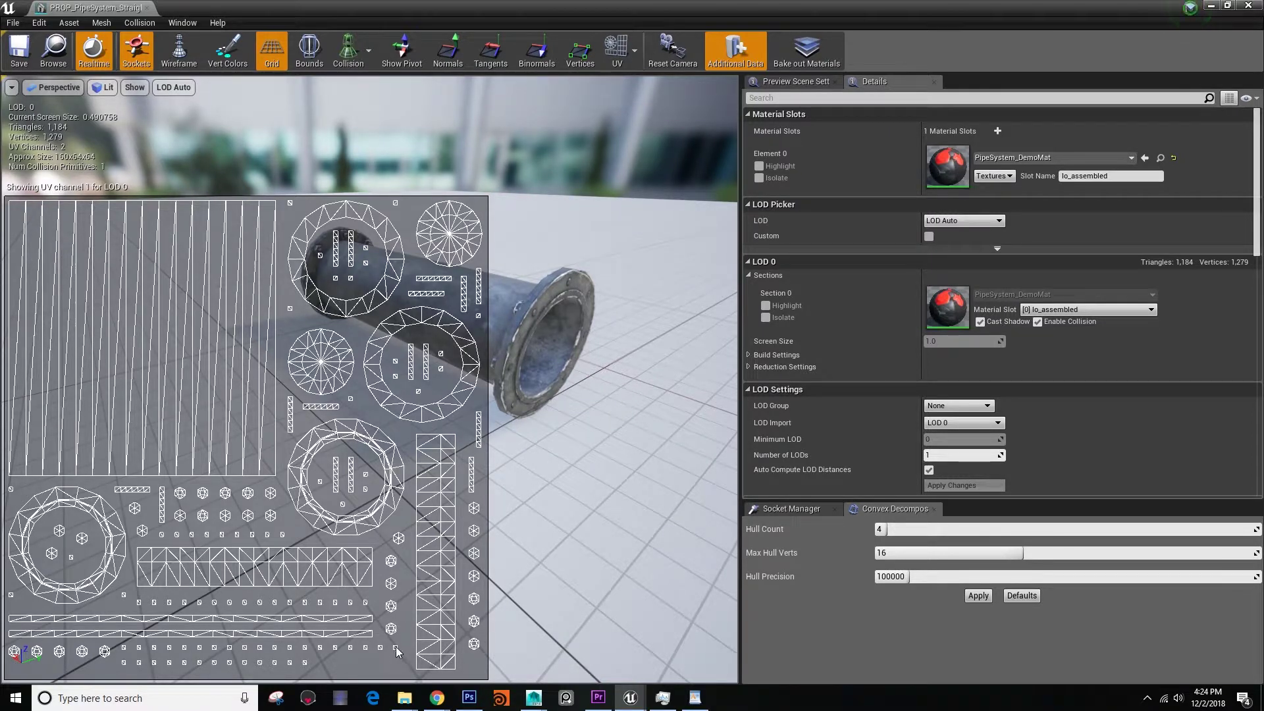
Switch the straight pipe's UV overlay back to UV Channel 0 to compare the layouts
left_click_drag(461, 8, 582, 287)
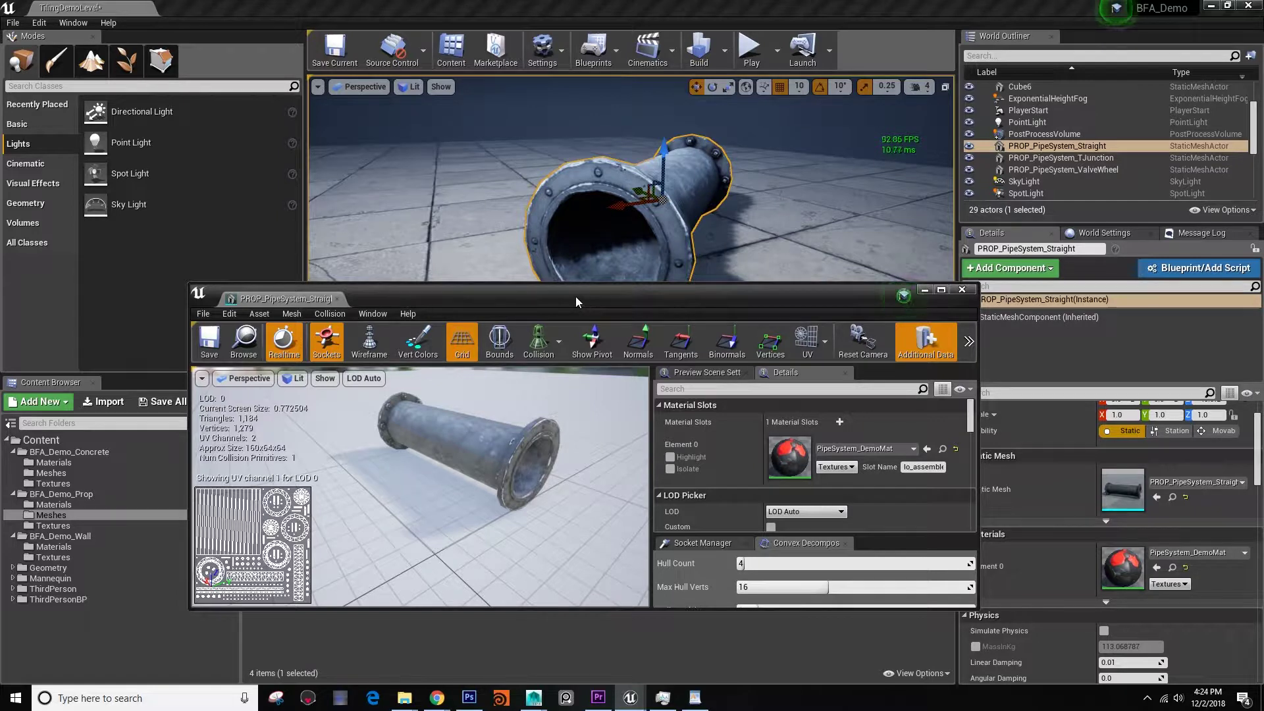
double_click(566, 293)
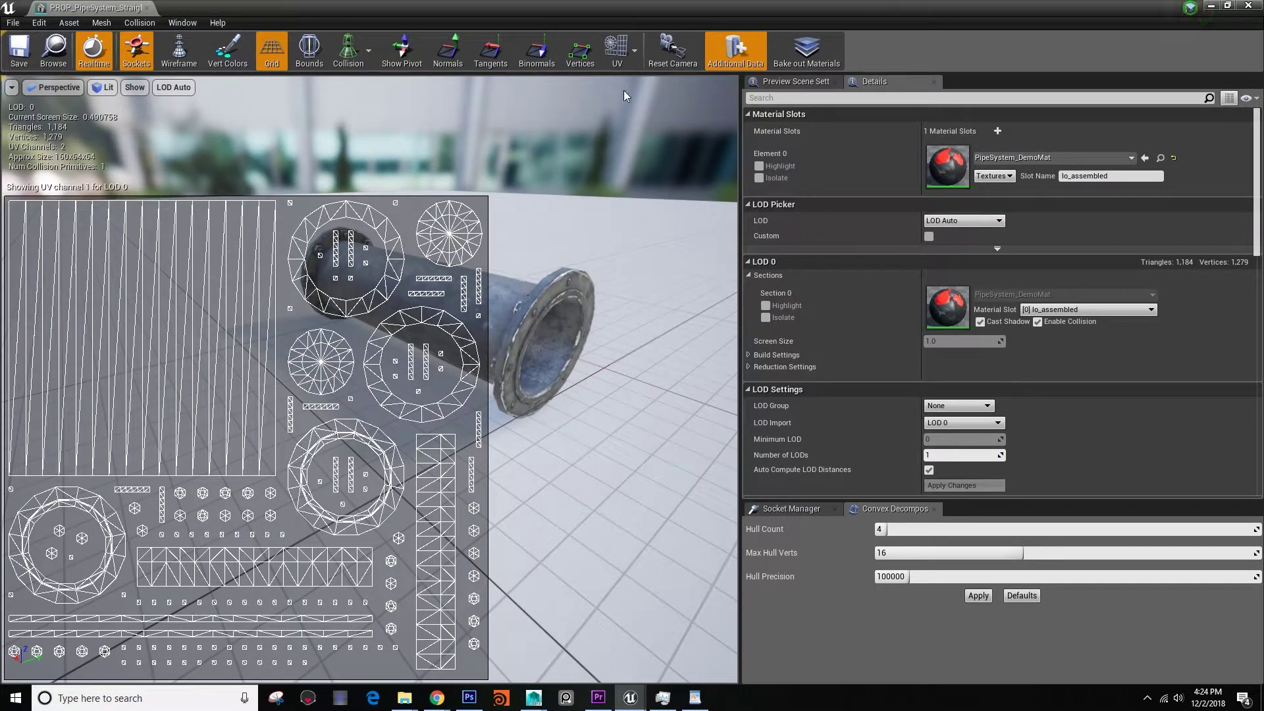
left_click(634, 52)
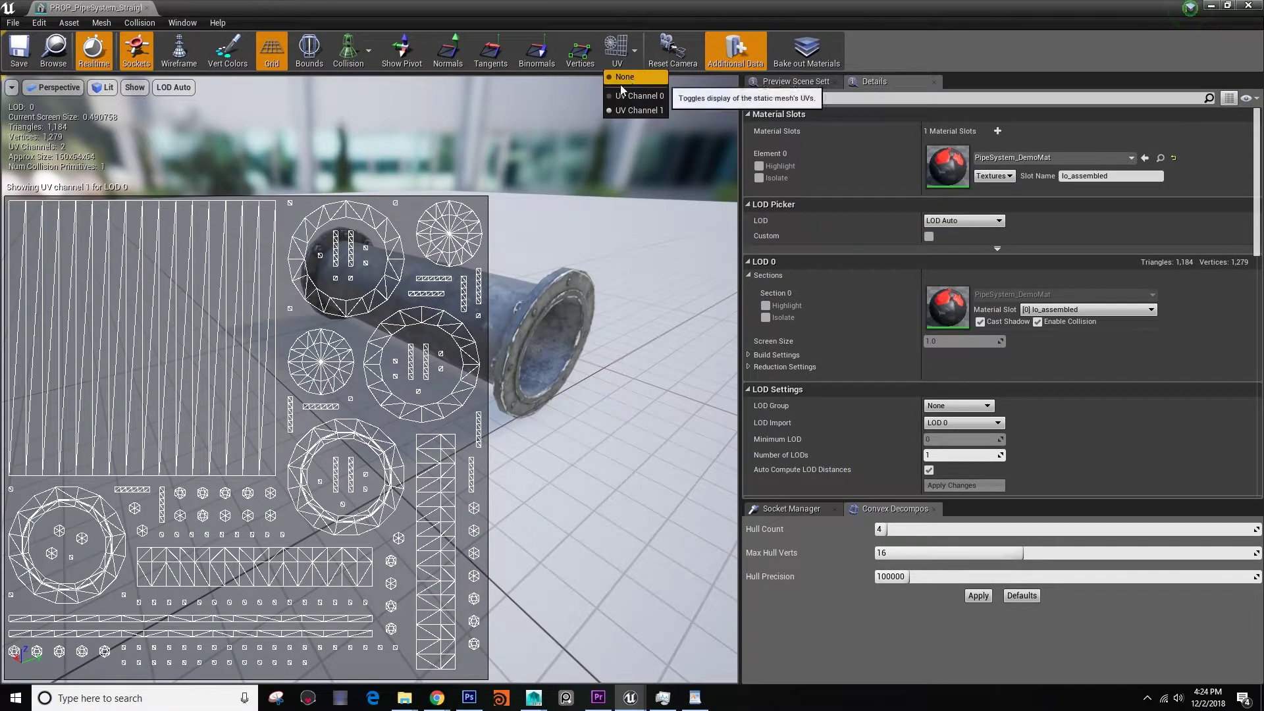
left_click(637, 96)
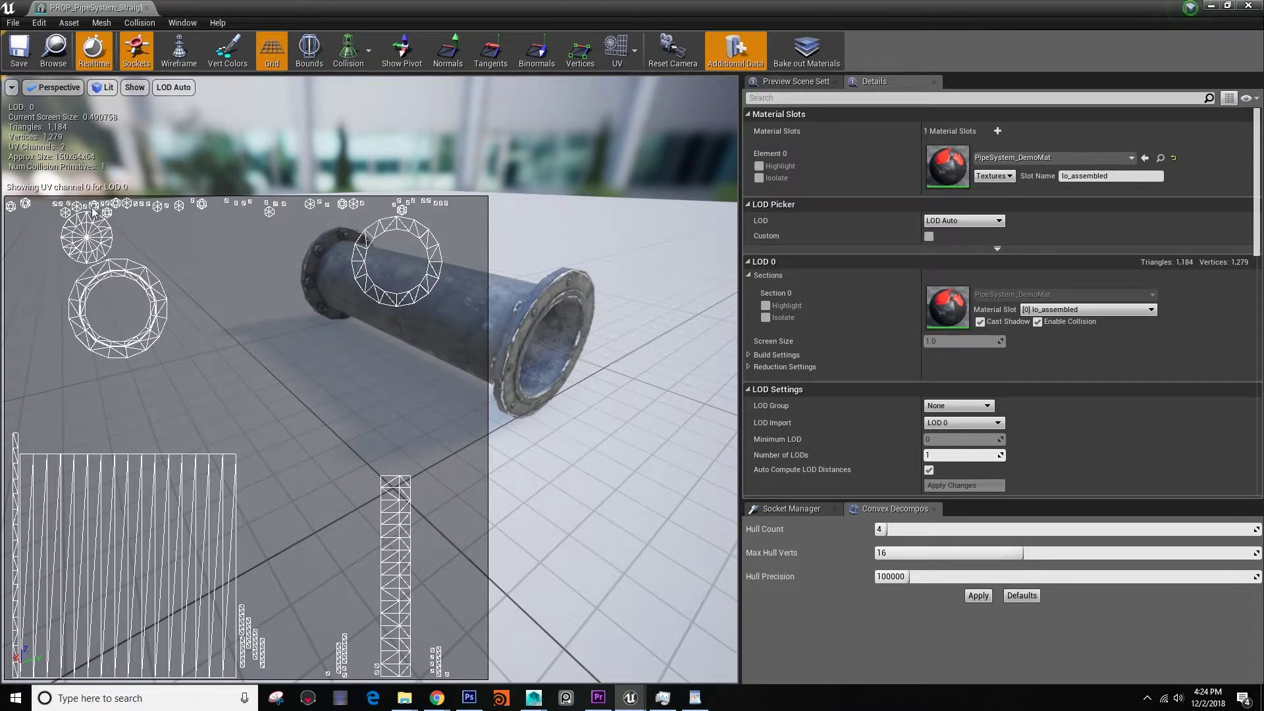
mouse_move(425, 302)
left_mouse_down()
mouse_move(418, 329)
mouse_move(426, 302)
left_mouse_up()
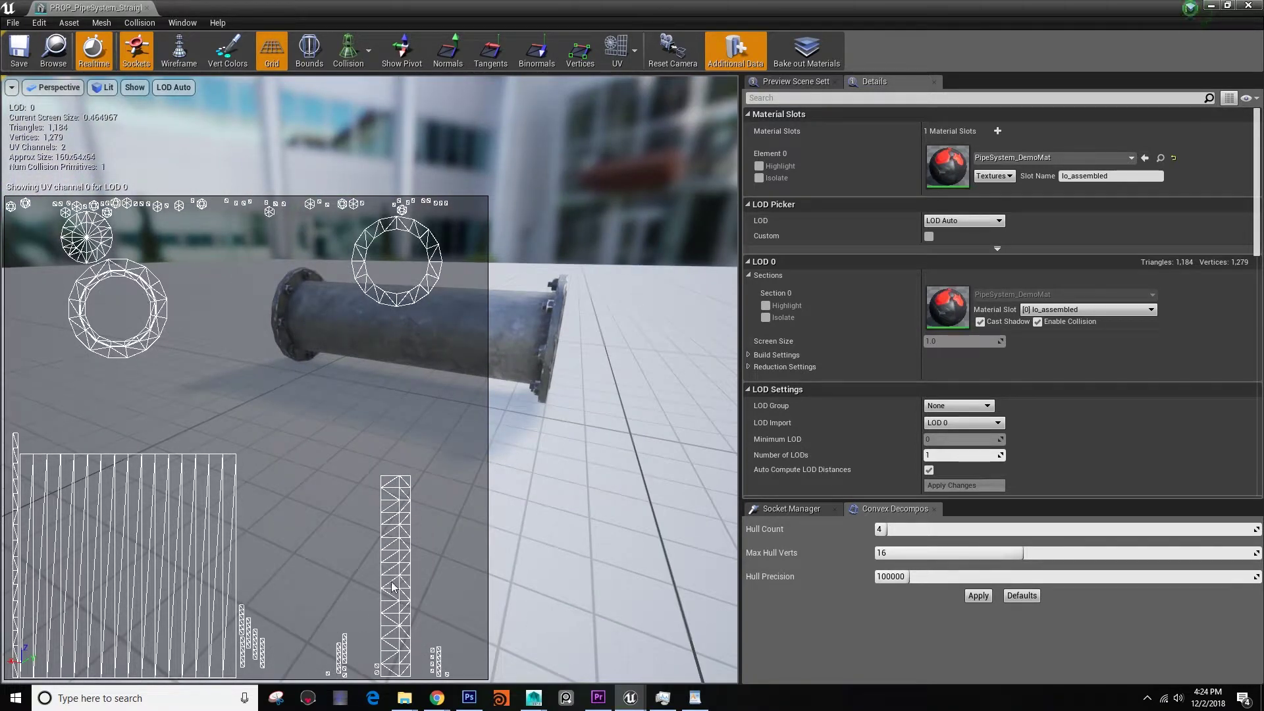
Overlay UV Channel 1 on the straight pipe once more and examine its lightmap layout
left_click(633, 50)
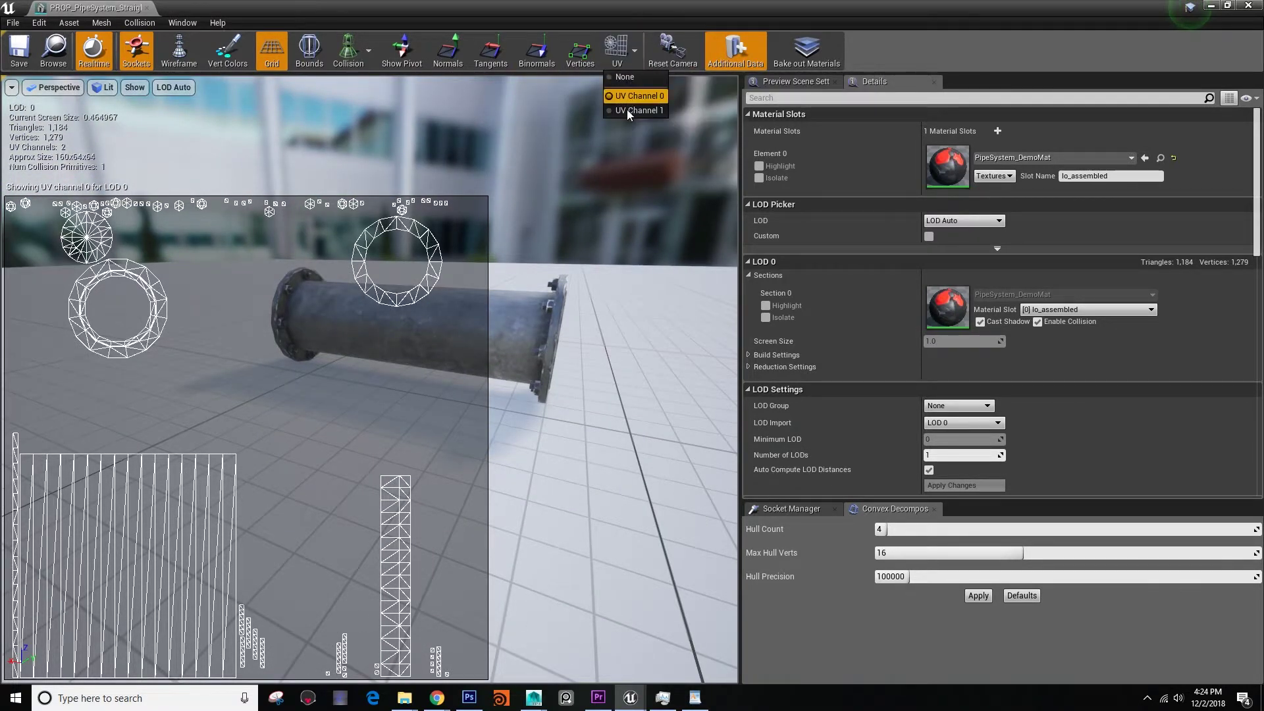
left_click(627, 110)
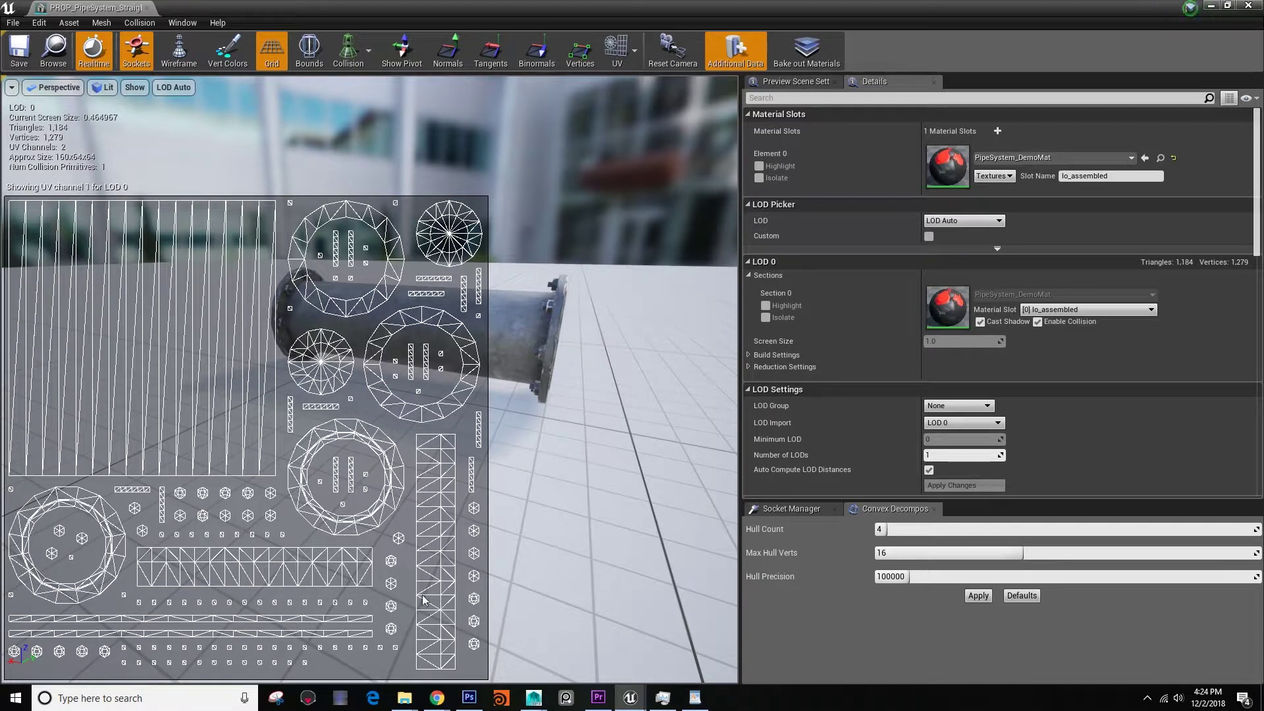
scroll(547, 367, "down", 5)
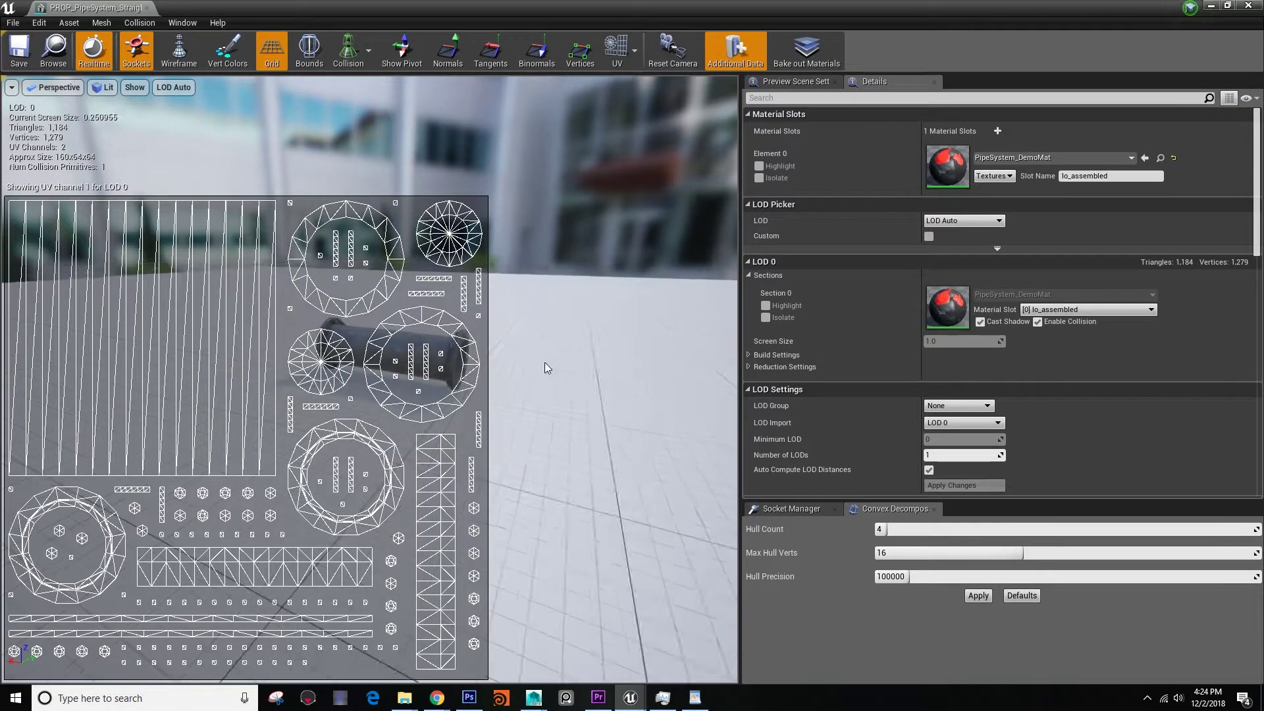
left_click_drag(547, 366, 539, 366)
middle_click_drag(539, 367, 479, 367)
mouse_move(480, 368)
left_mouse_down()
mouse_move(501, 368)
mouse_move(474, 369)
left_mouse_up()
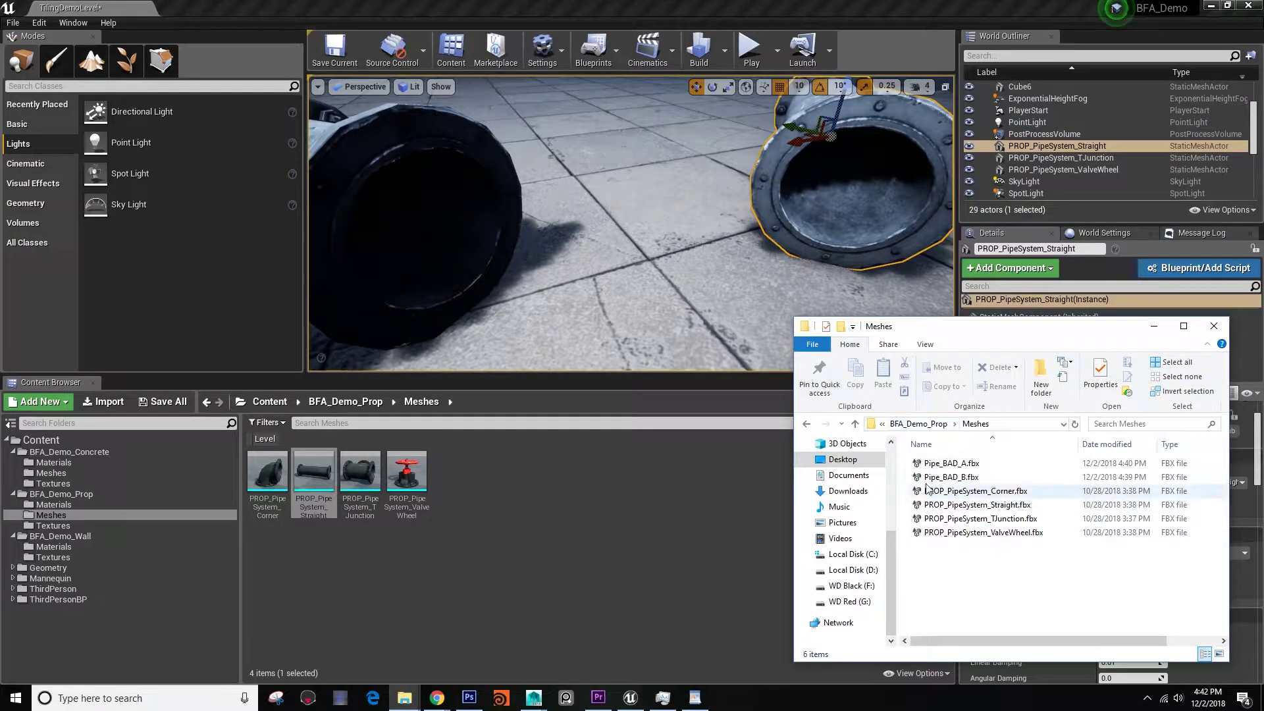
Import Pipe_BAD_A.fbx into the BFA_Demo_Prop Meshes folder with Generate Lightmap UVs enabled
left_click(948, 464)
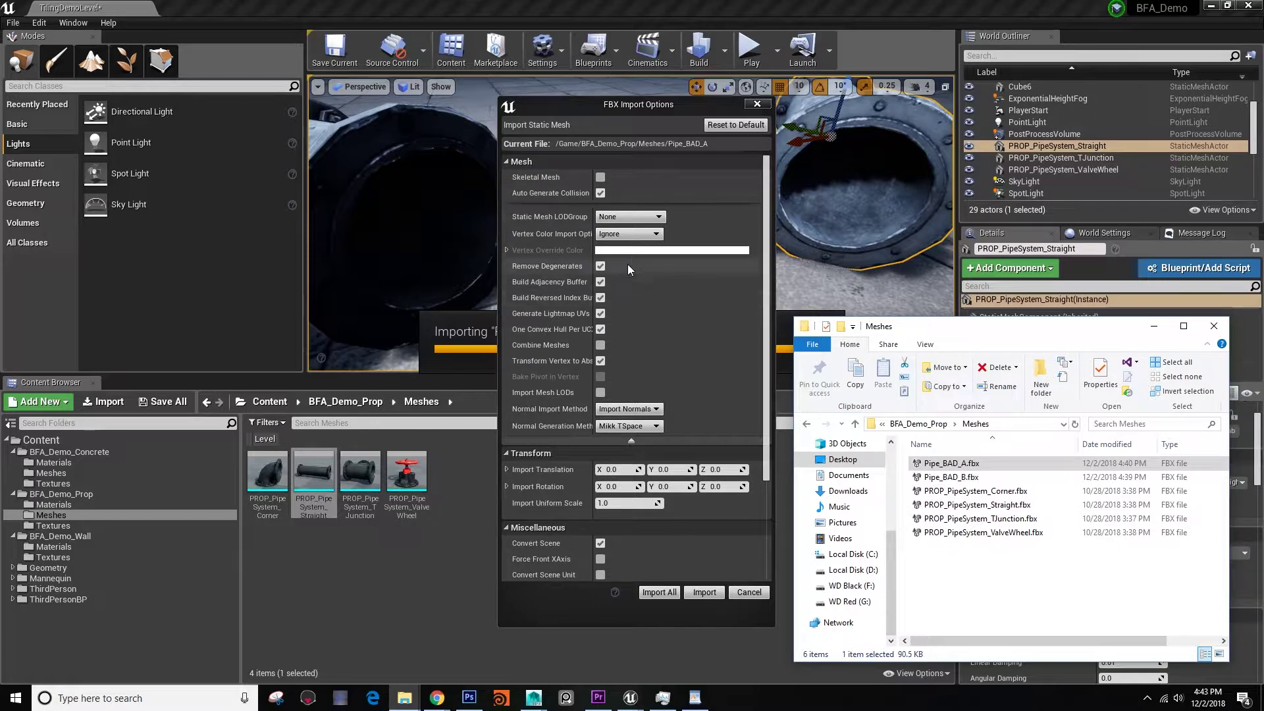
left_click(600, 314)
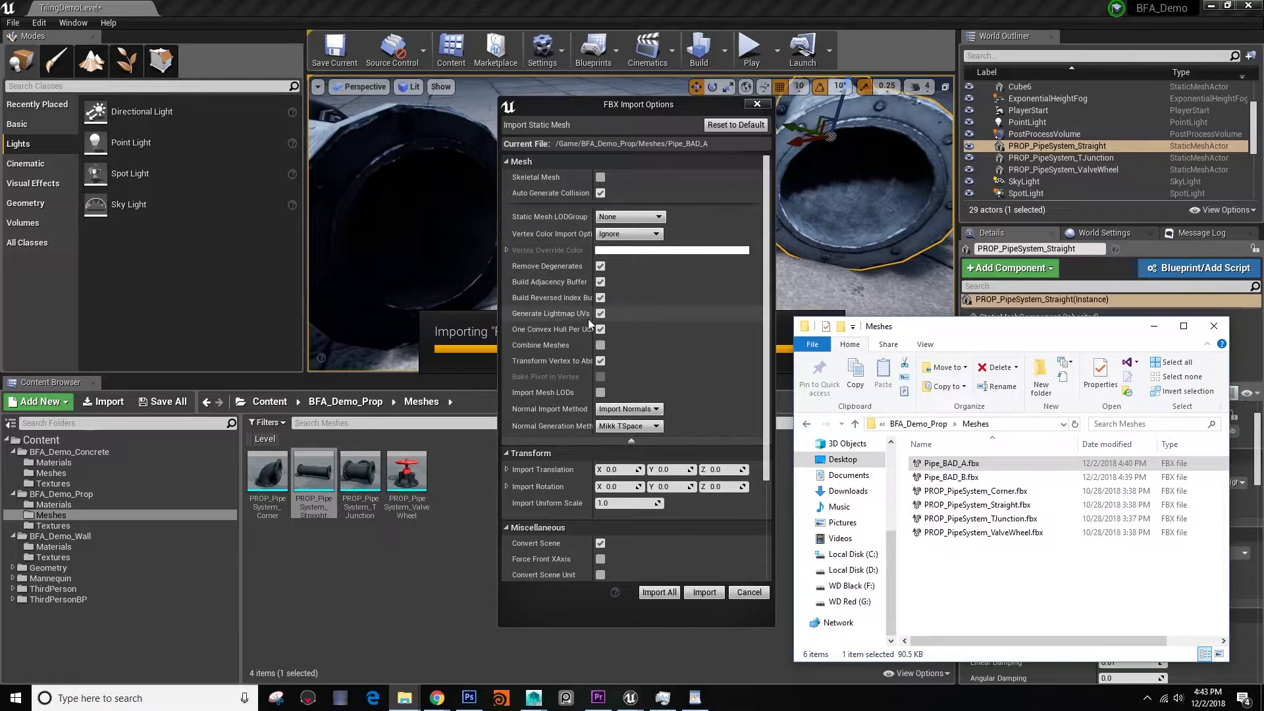
left_click(658, 591)
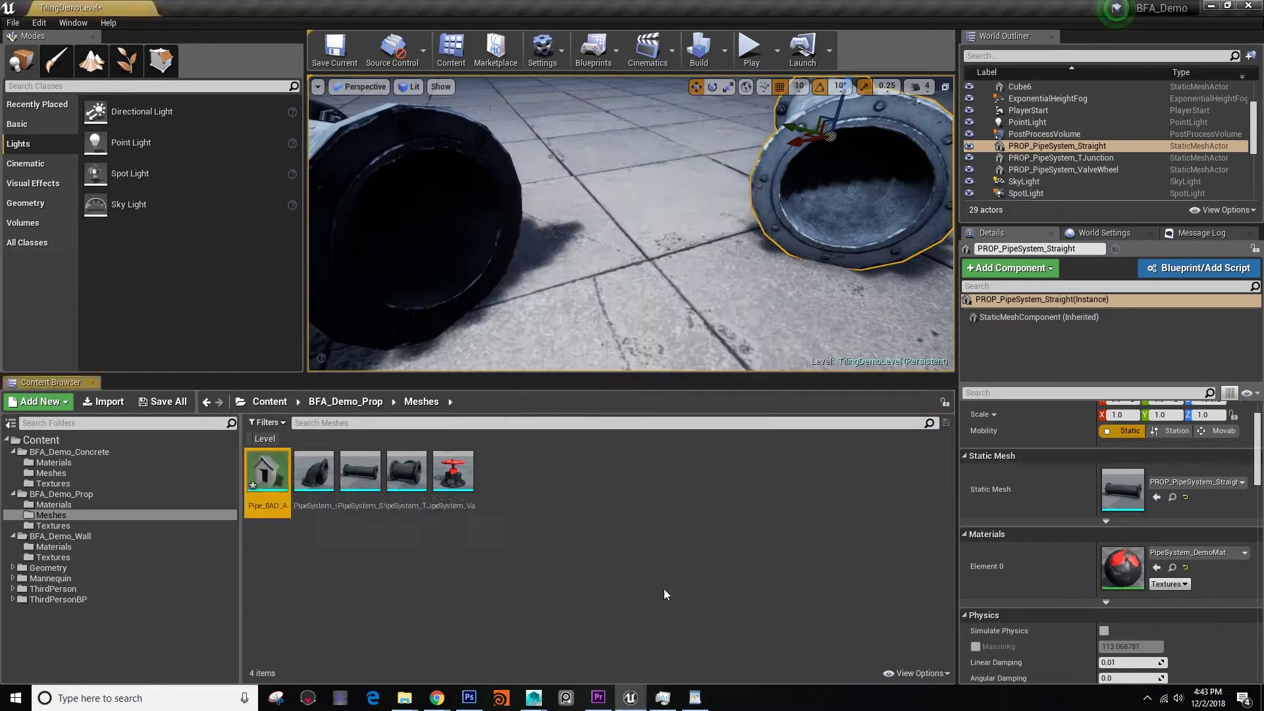
Create a material with the default name in the BFA_Demo_Prop Materials folder and open it for editing
right_click_drag(474, 289, 678, 283)
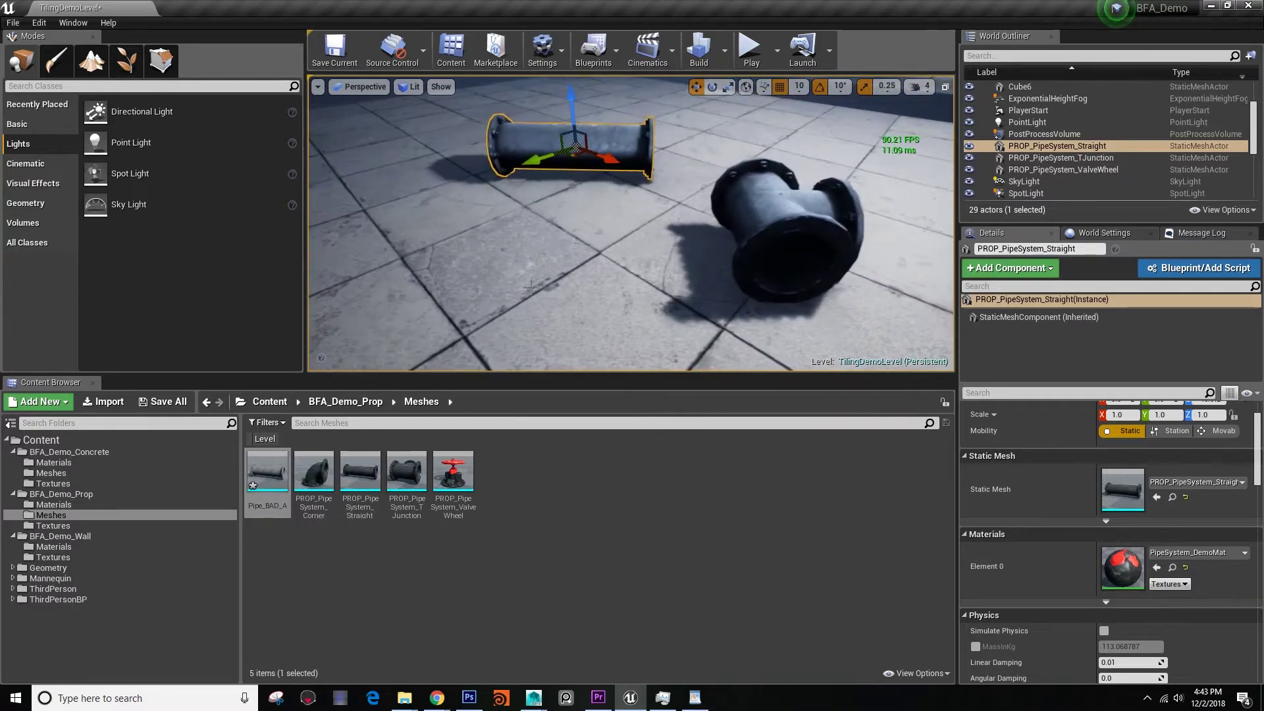
left_click(89, 505)
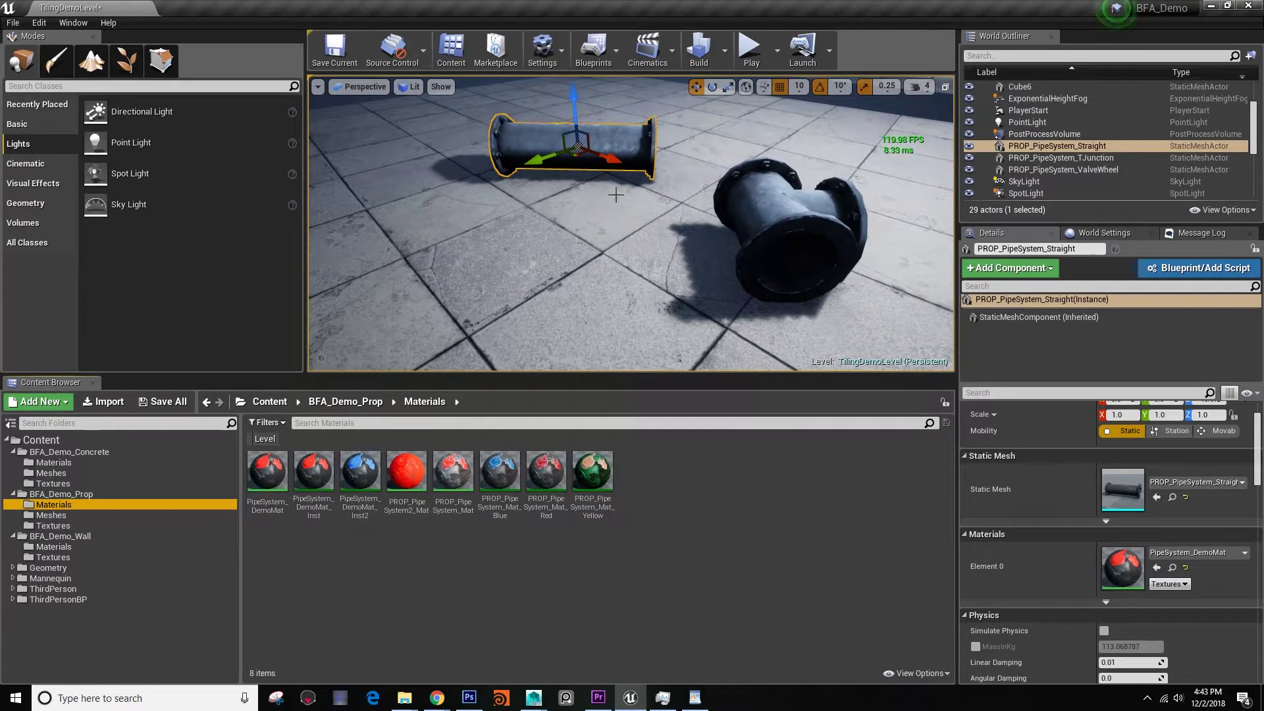
right_click(703, 478)
left_click(756, 233)
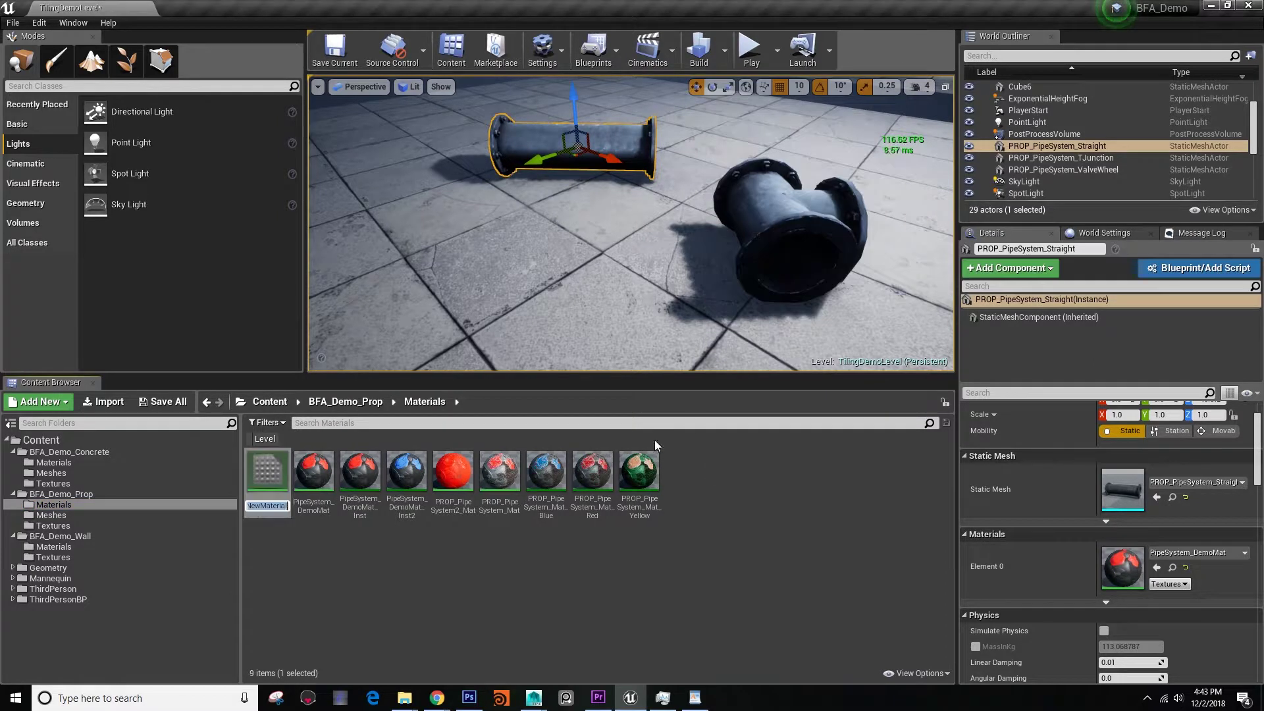
double_click(267, 474)
Connect a Constant node with value 1 to the material's Base Color, and apply and save the material
left_click(543, 240)
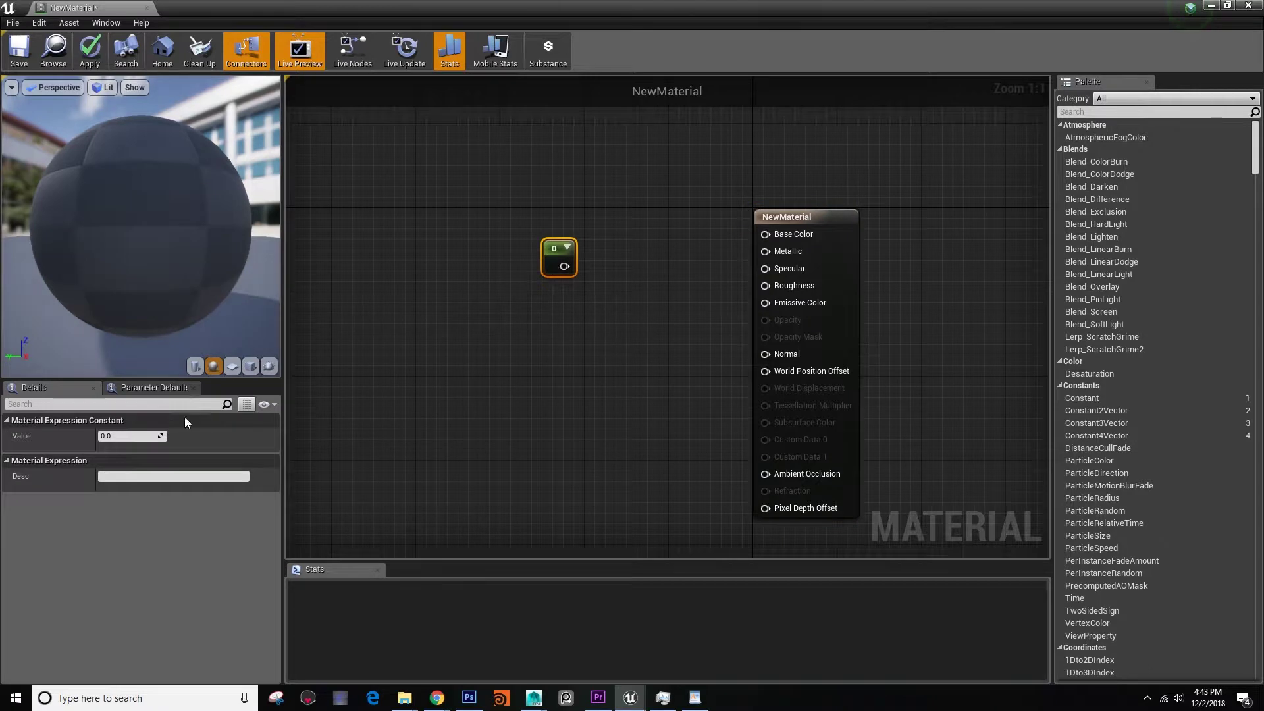
left_click_drag(564, 266, 775, 235)
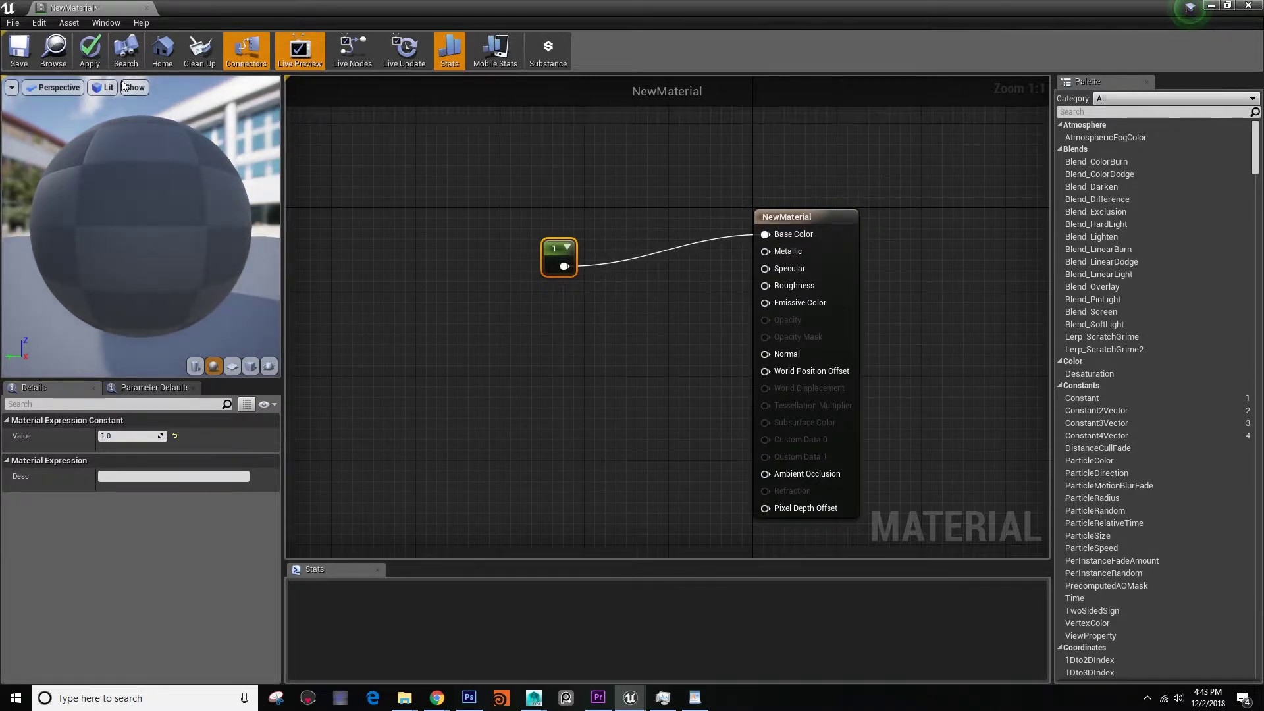
left_click(91, 52)
left_click(19, 50)
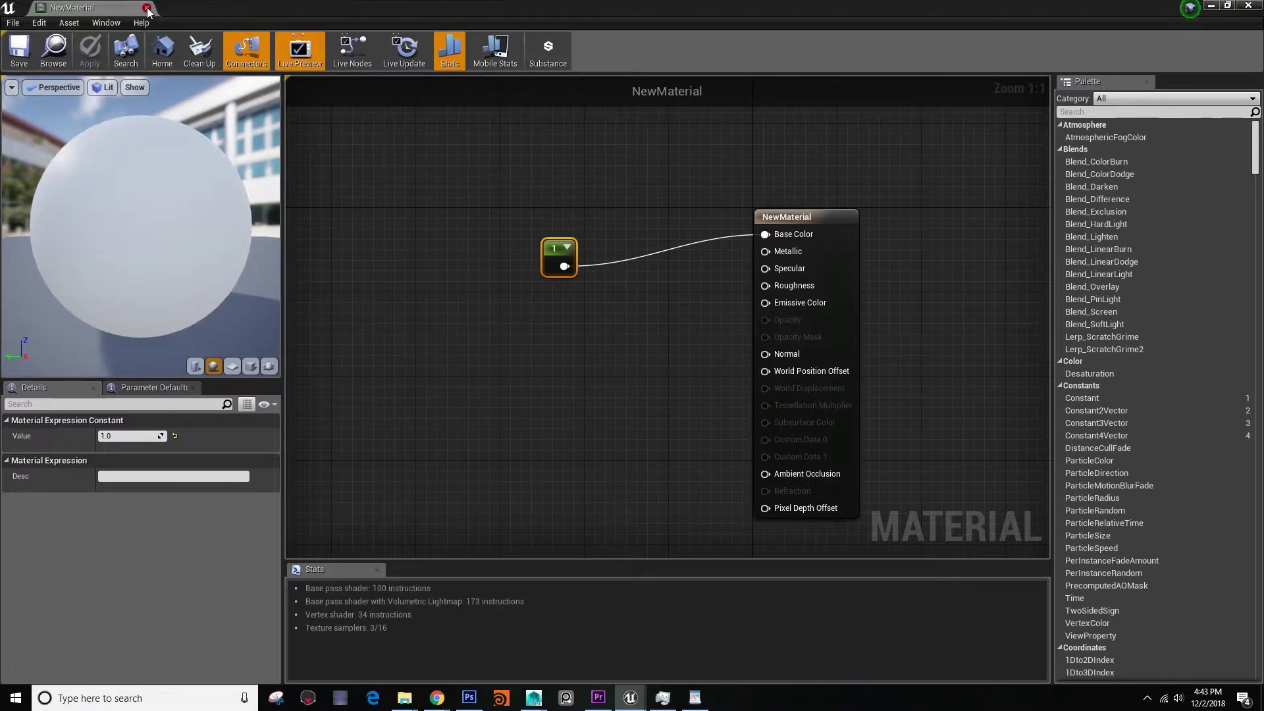
Open the Pipe_BAD_A mesh, assign NewMaterial to its material slot, and save the mesh
left_click(146, 7)
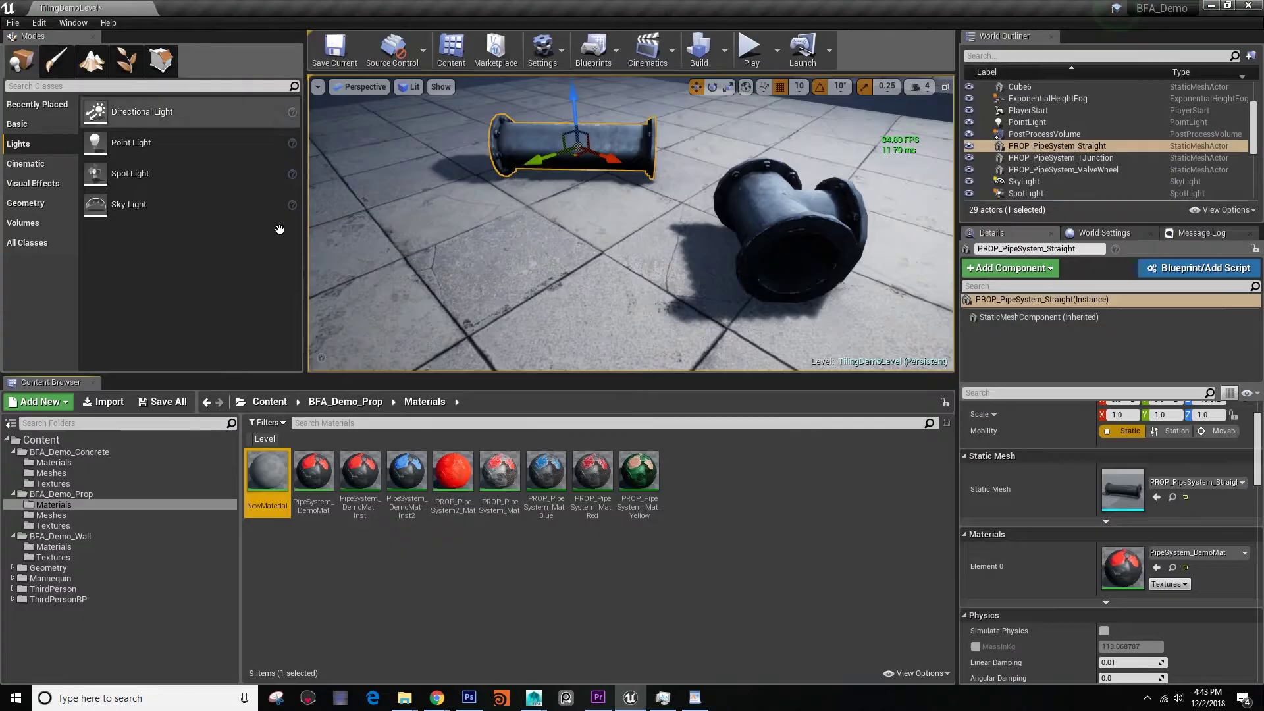
left_click(67, 515)
double_click(261, 481)
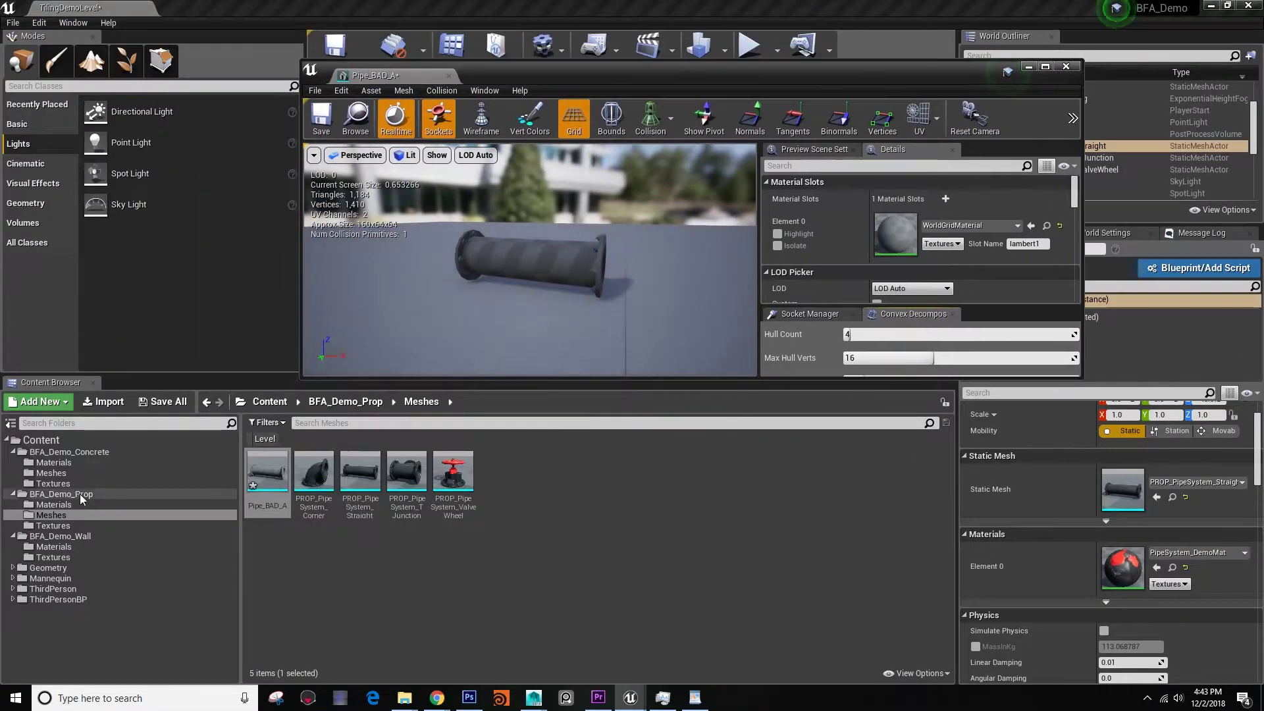
left_click(71, 504)
left_click_drag(266, 473, 895, 234)
left_click(321, 118)
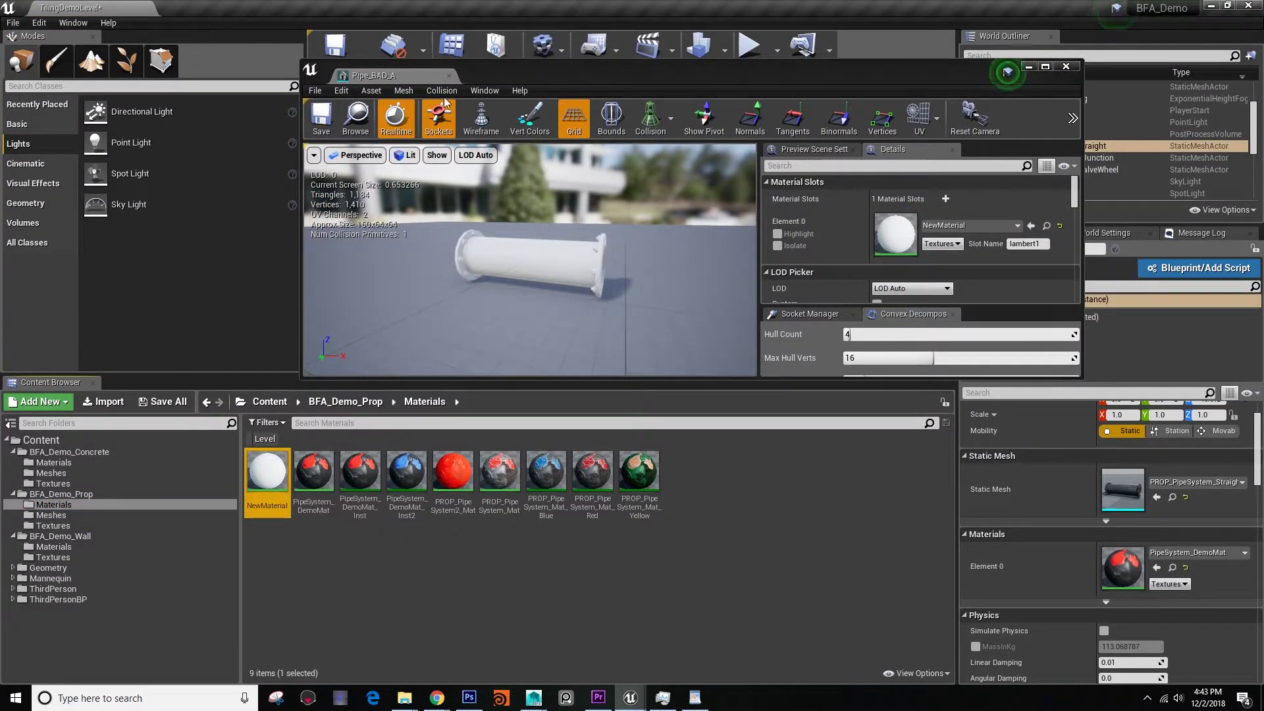
Maximize the Pipe_BAD_A mesh editor and overlay UV Channel 0 to examine its texture layout
double_click(539, 68)
left_click(622, 61)
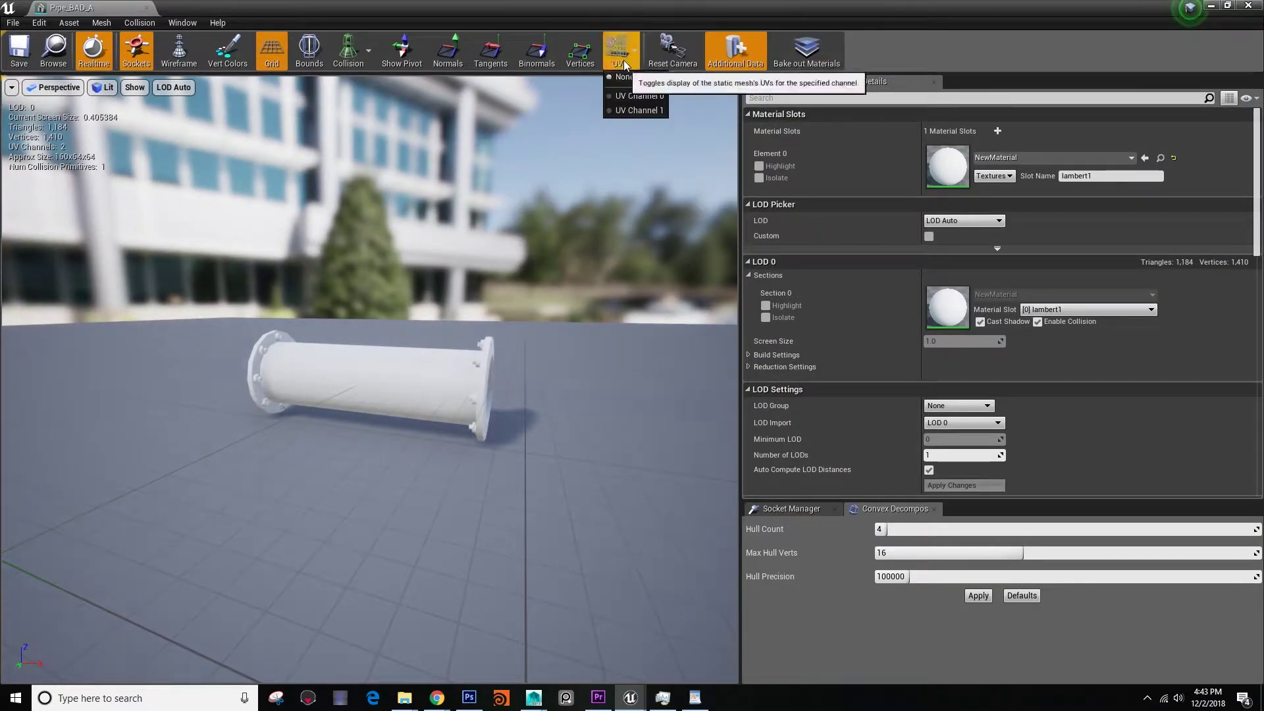
left_click(629, 96)
left_click_drag(559, 398, 426, 364)
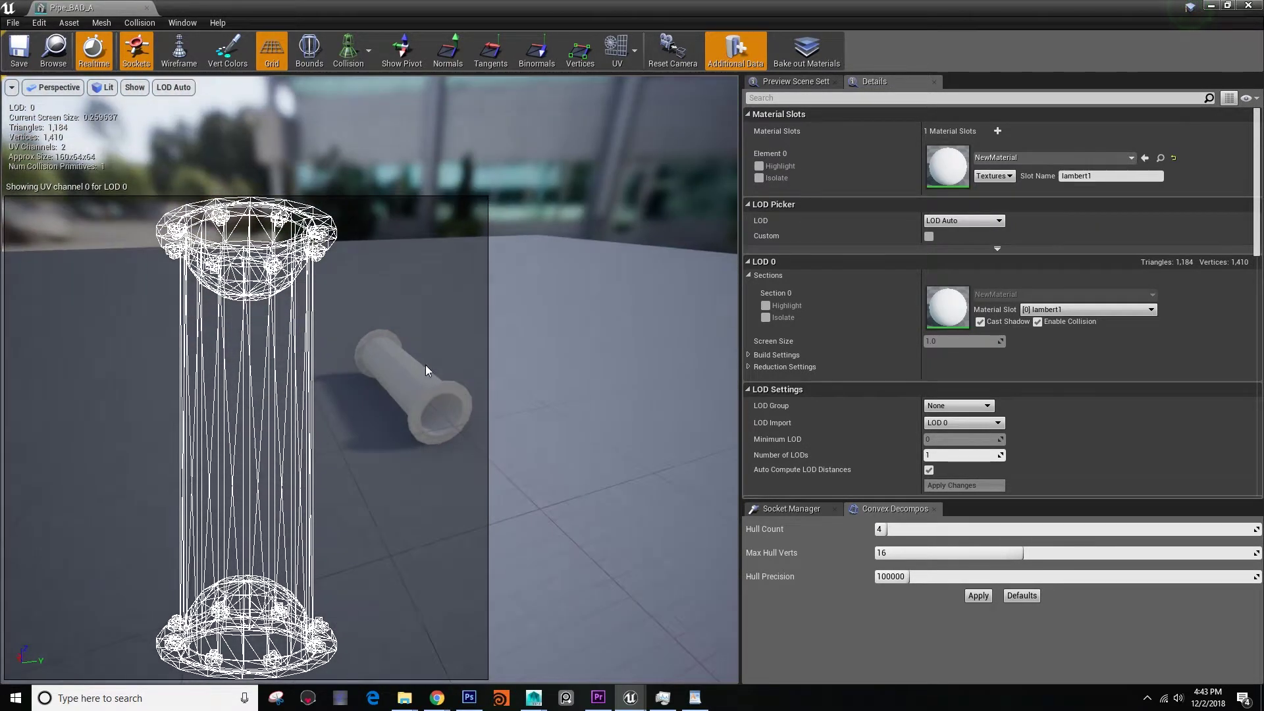
Overlay UV Channel 1 on Pipe_BAD_A, examine the generated lightmap layout, and close the mesh editor
left_click(633, 51)
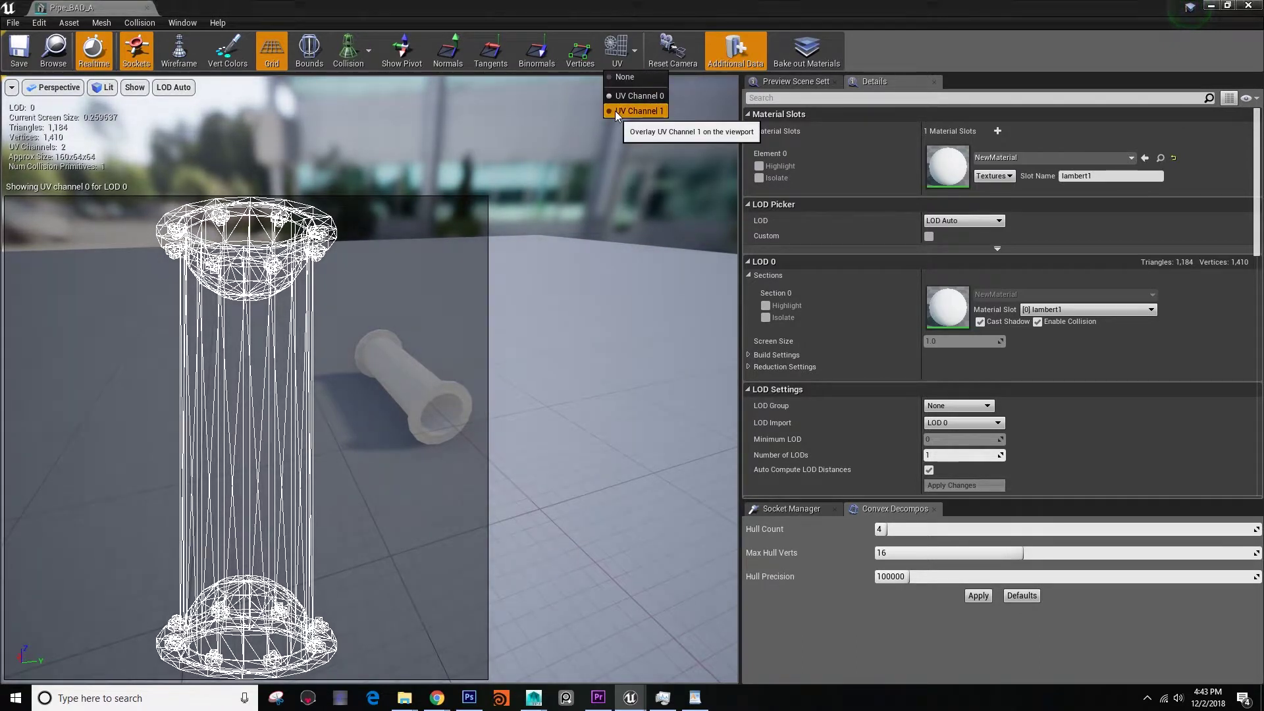
left_click(617, 110)
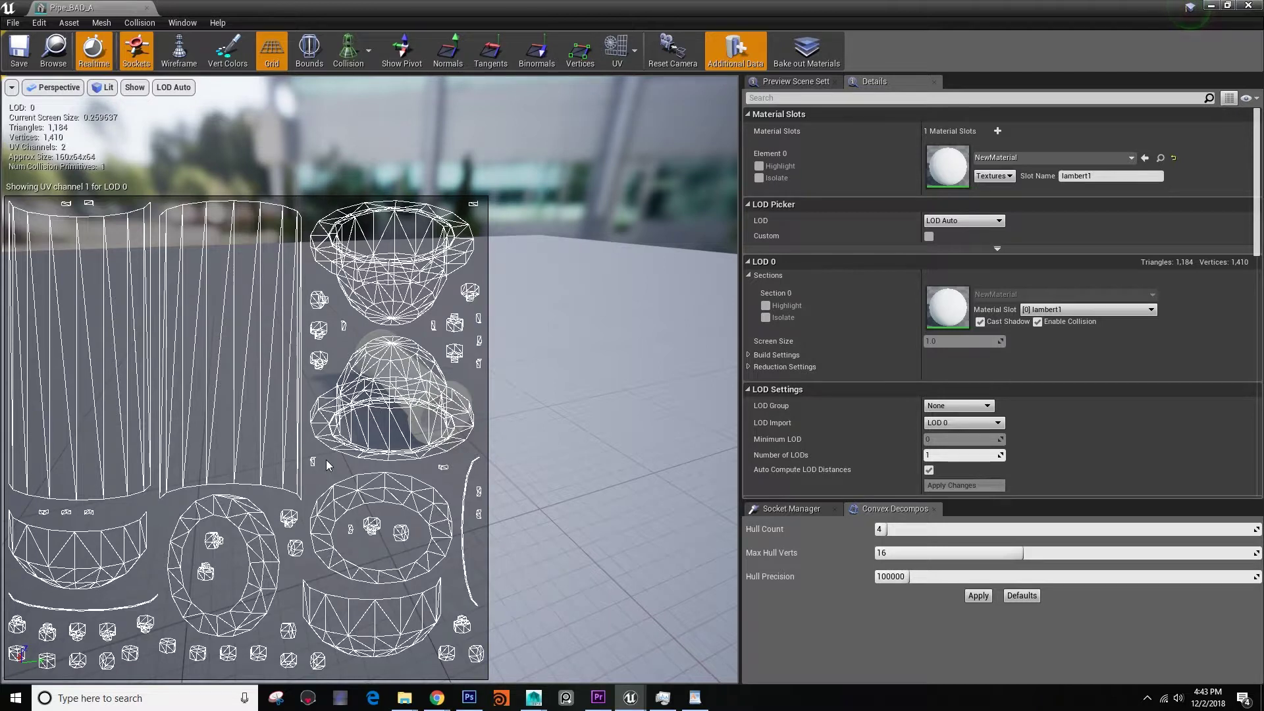
scroll(326, 459, "up", 2)
scroll(325, 459, "up", 2)
scroll(483, 497, "up", 2)
scroll(483, 497, "down", 2)
scroll(522, 497, "up", 1)
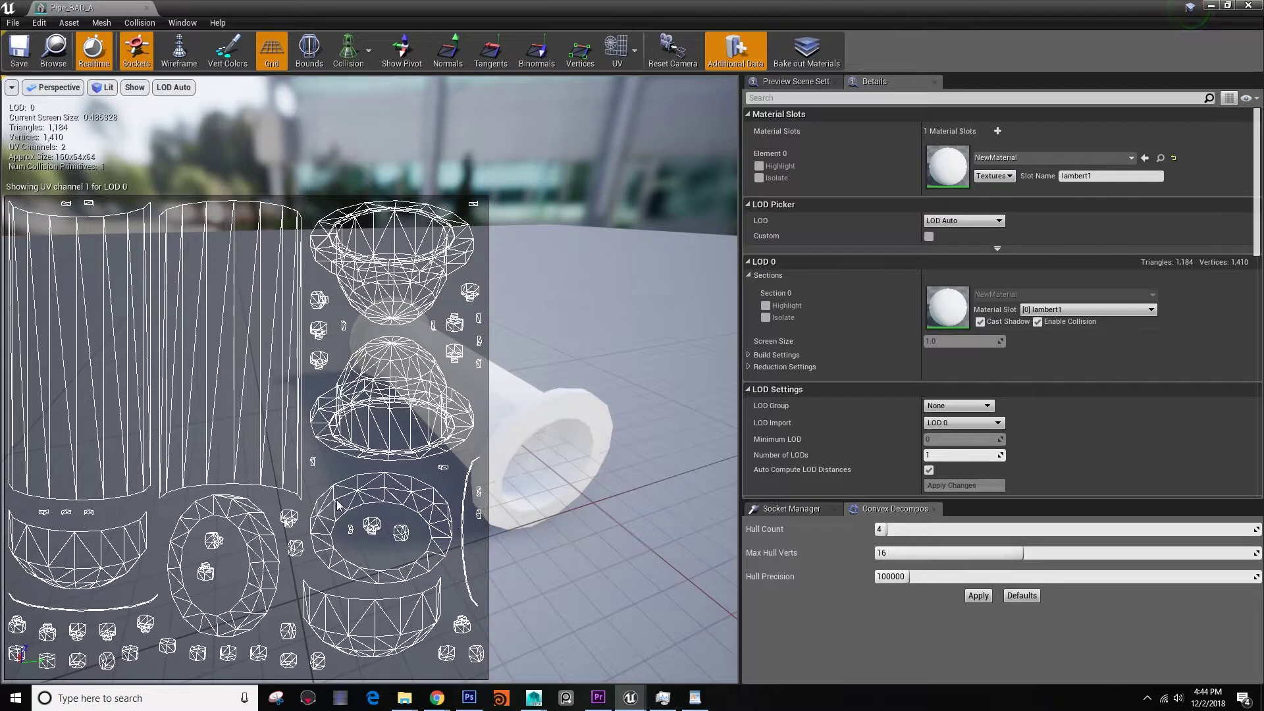
left_click(146, 9)
Place the Pipe_BAD_A mesh in the level near the dark pipes and raise it above the floor
right_click_drag(447, 310, 322, 247)
left_click(62, 516)
left_click_drag(262, 490, 701, 316)
right_click_drag(526, 262, 596, 267)
left_click_drag(533, 268, 517, 105)
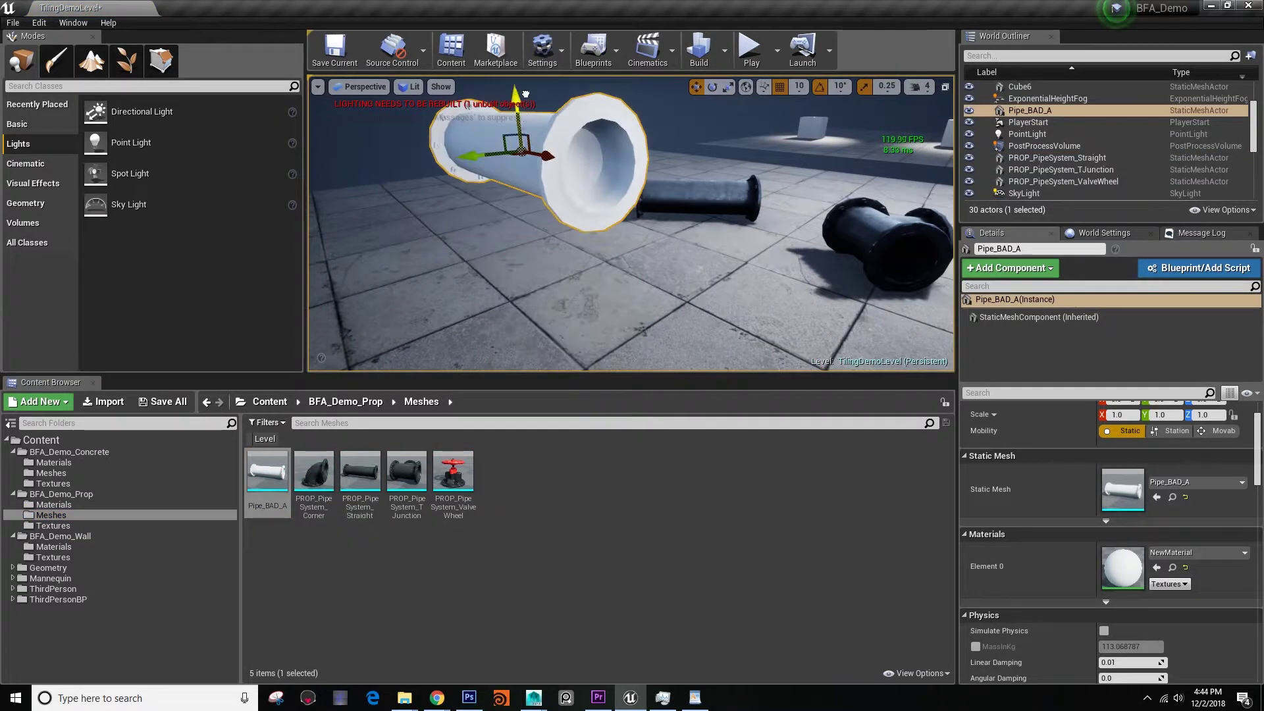
Rotate the Pipe_BAD_A actor -30 degrees about its vertical axis and move it higher
key("f")
left_click_drag(488, 259, 470, 266, "alt")
key("e")
left_click_drag(620, 203, 616, 217)
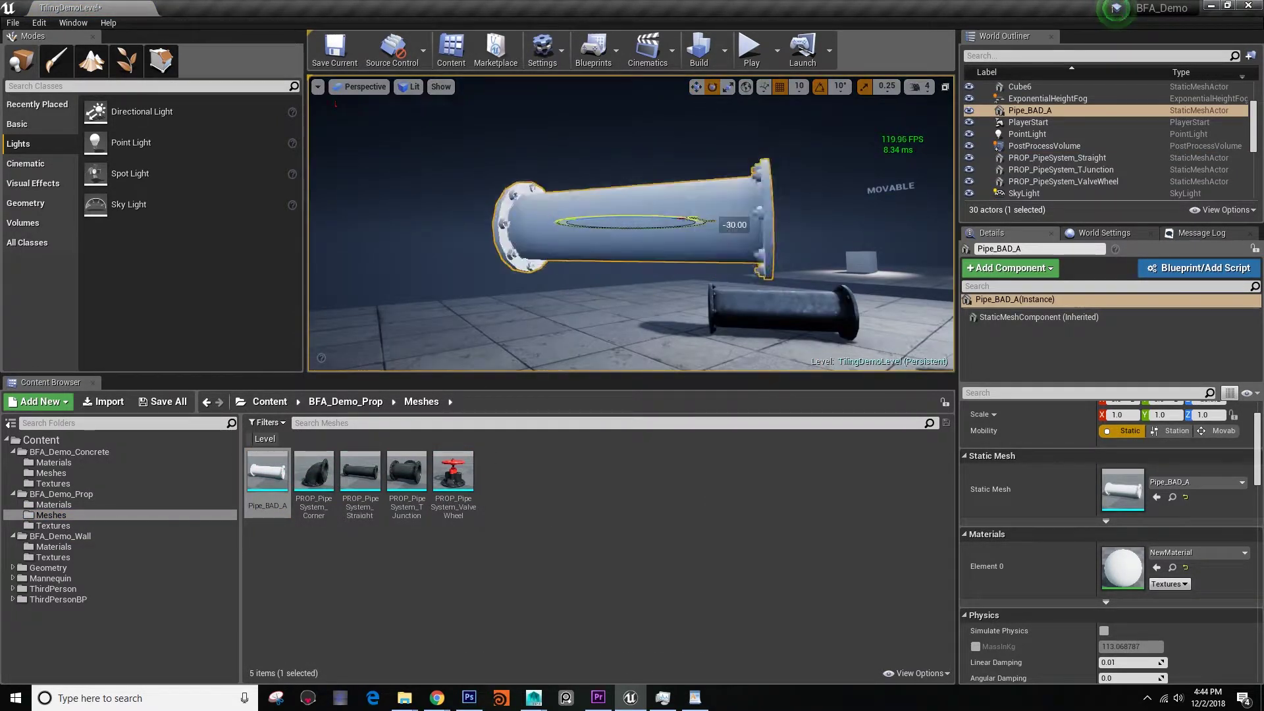
key("w")
left_click_drag(626, 151, 626, 95)
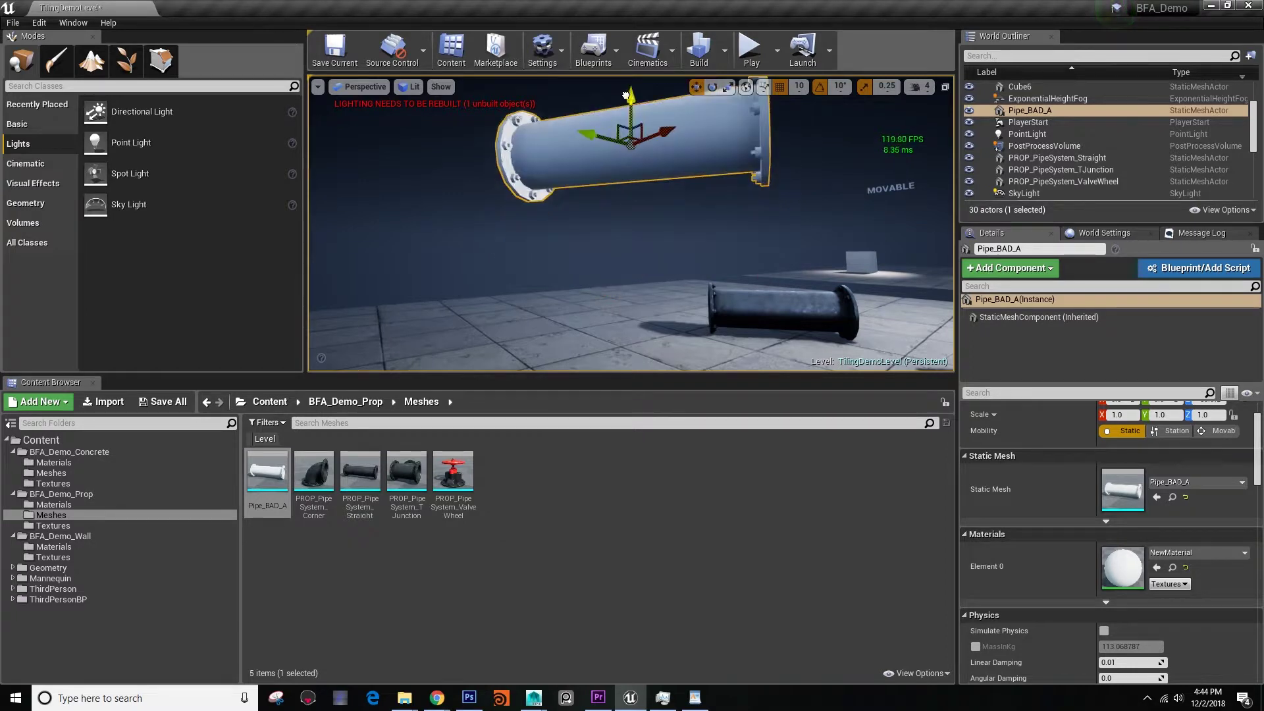
Build the level's lighting and inspect the baked shading on Pipe_BAD_A
left_click(723, 50)
left_click(745, 85)
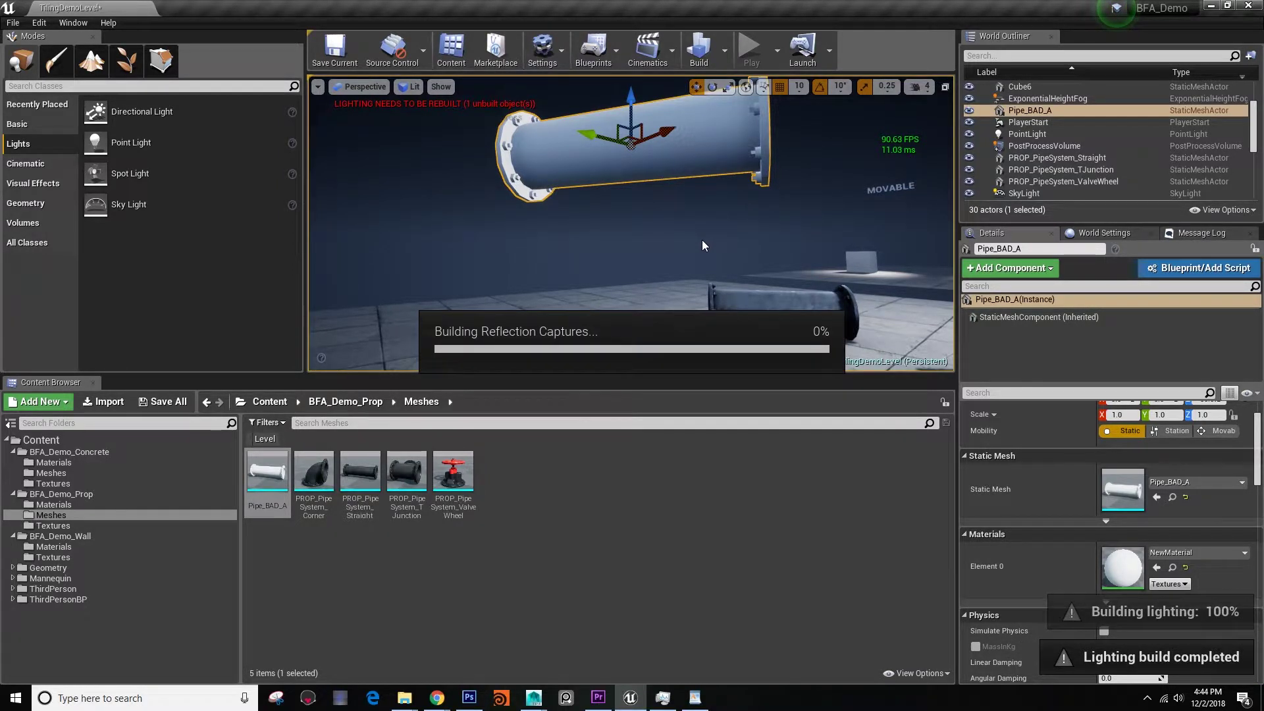
right_click_drag(701, 240, 931, 270)
right_click_drag(658, 240, 686, 248)
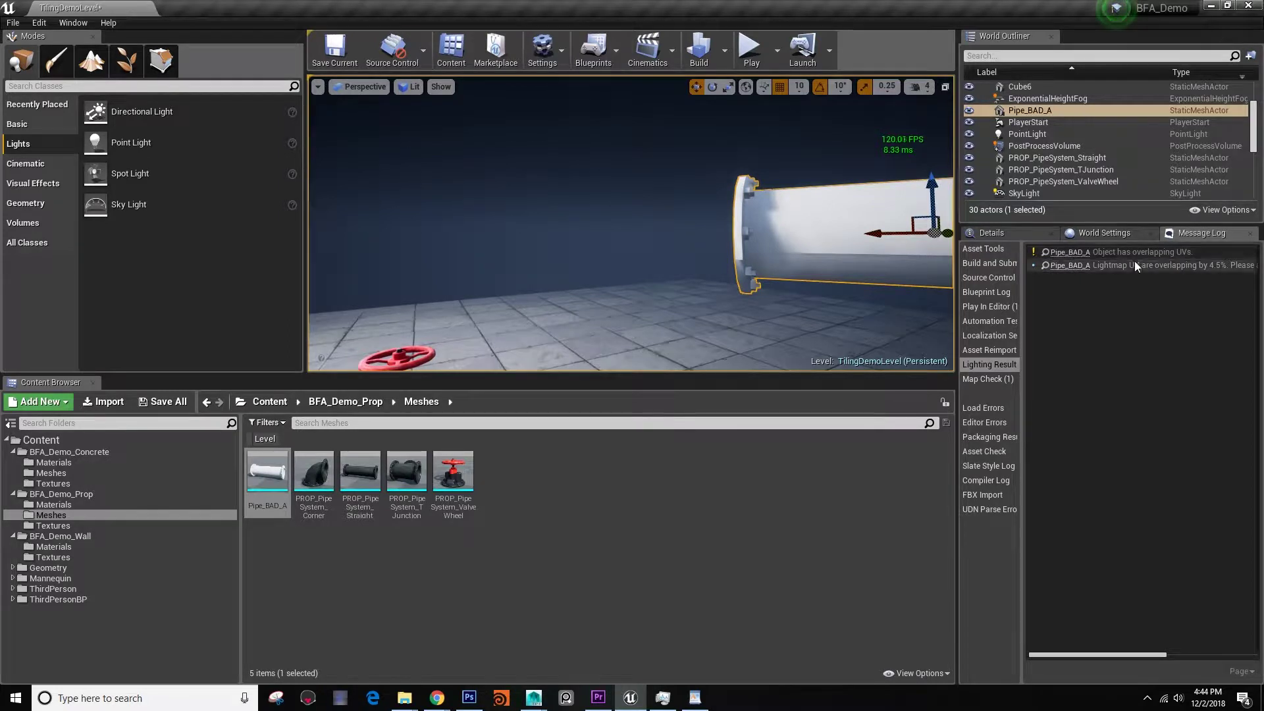
right_click_drag(777, 263, 948, 261)
right_click_drag(855, 268, 823, 268)
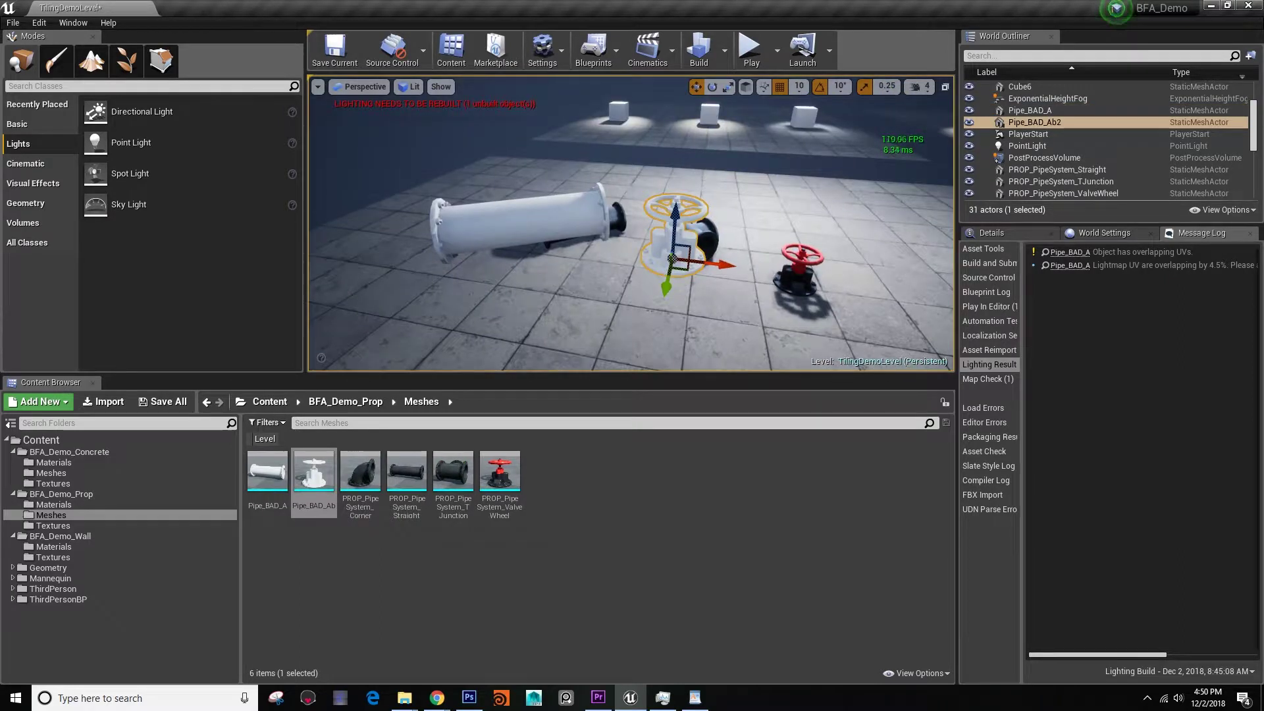
Open the PROP_PipeSystem_ValveWheel mesh, examine its UV Channel 0 and UV Channel 1 layouts, and close it
mouse_move(546, 354)
right_mouse_down()
mouse_move(586, 359)
mouse_move(537, 354)
right_mouse_up()
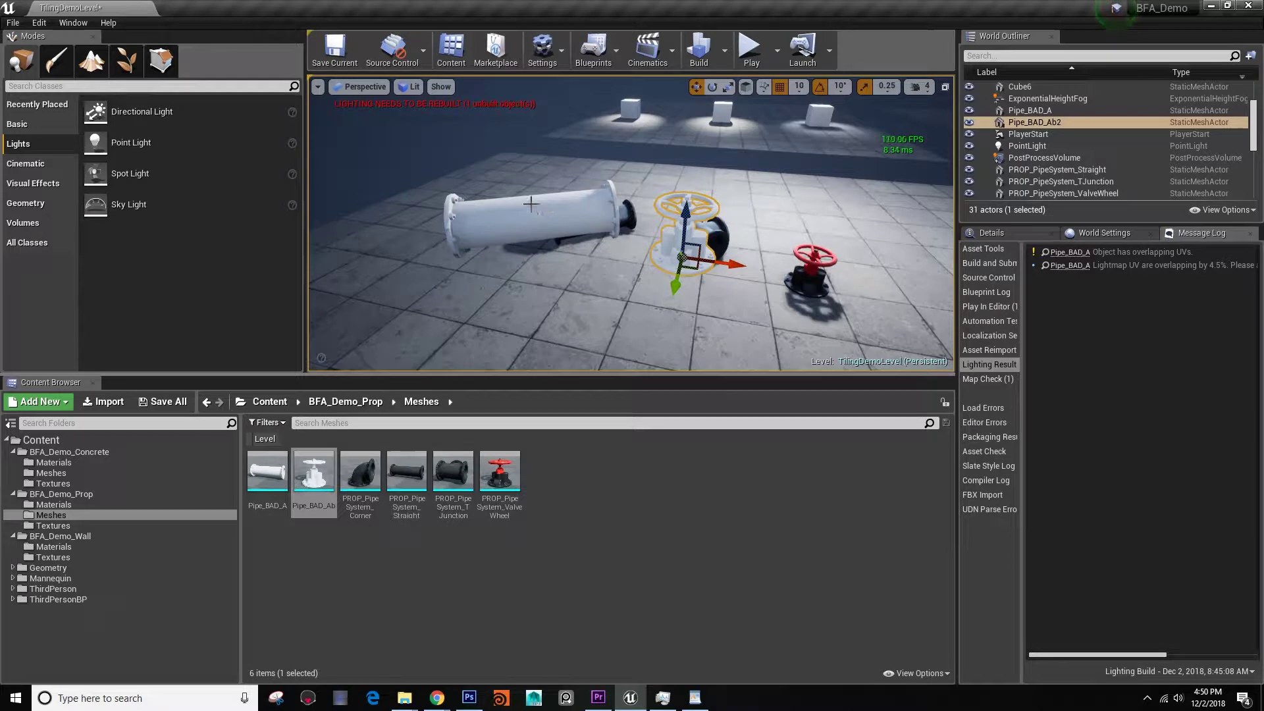
right_click_drag(474, 283, 790, 267)
mouse_move(579, 284)
right_mouse_down()
mouse_move(592, 285)
mouse_move(576, 284)
right_mouse_up()
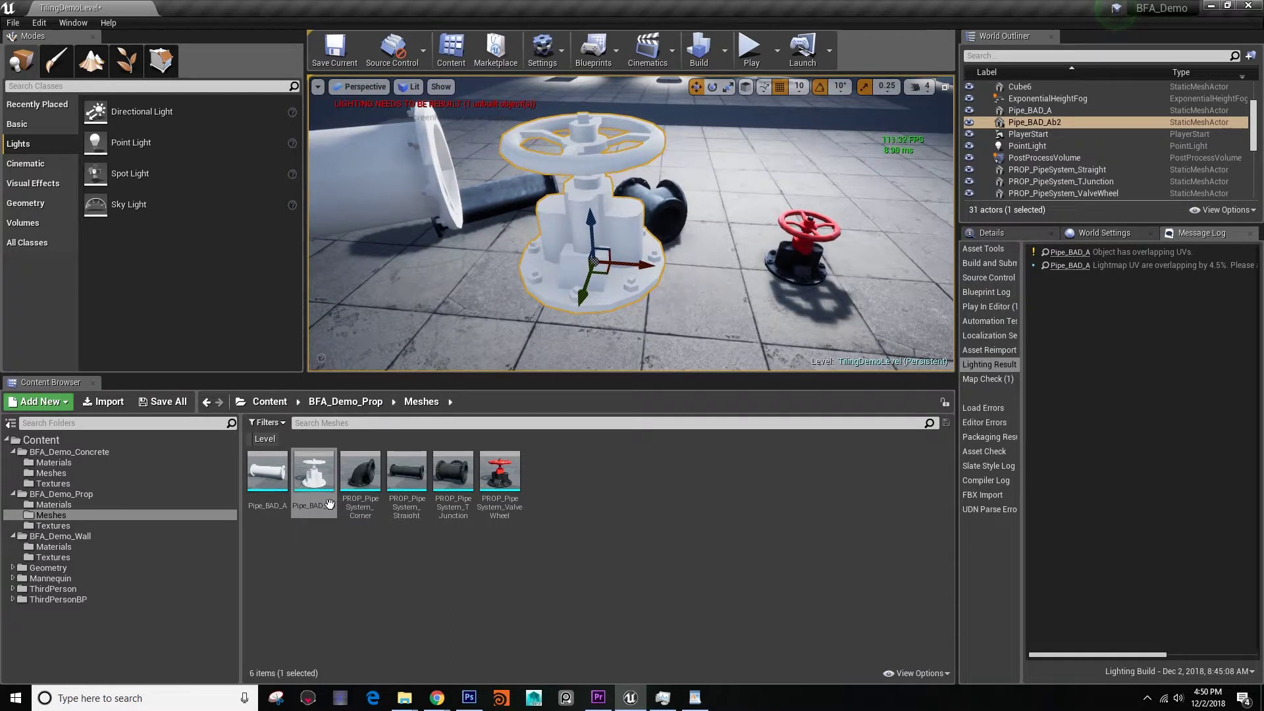
left_click(503, 474)
double_click(504, 474)
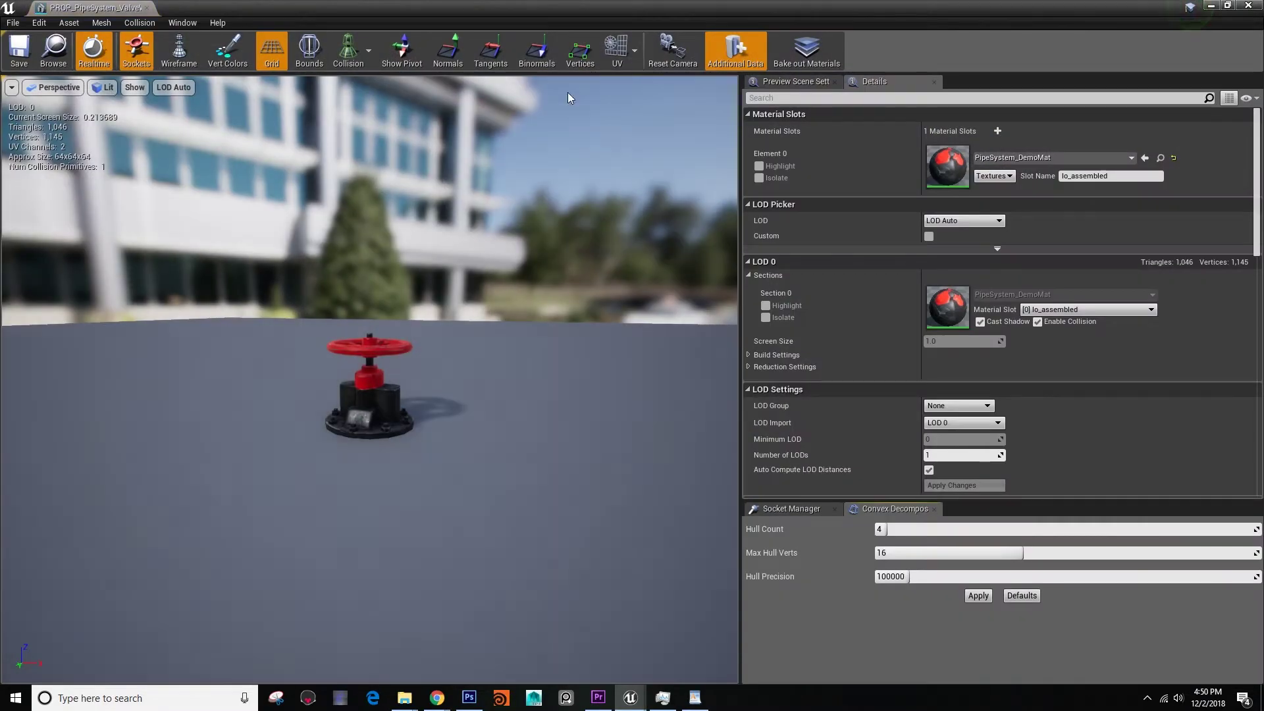
left_click(613, 51)
left_click(620, 94)
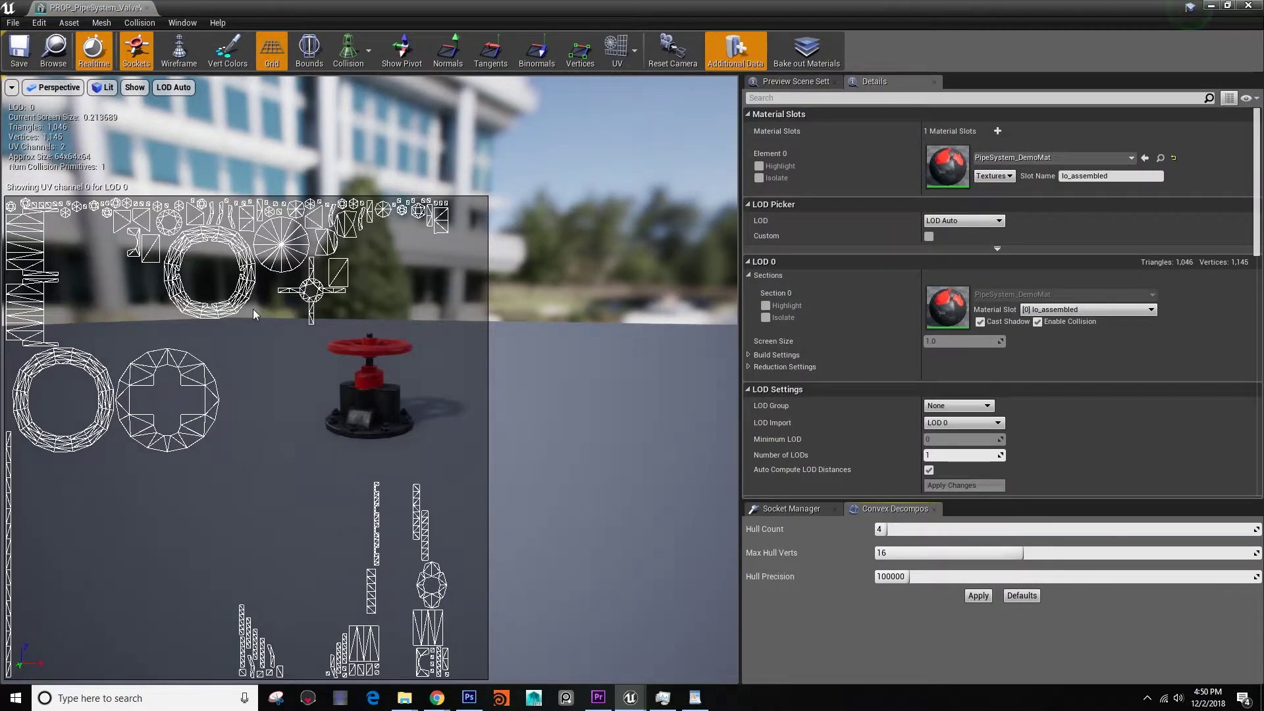
left_click(611, 51)
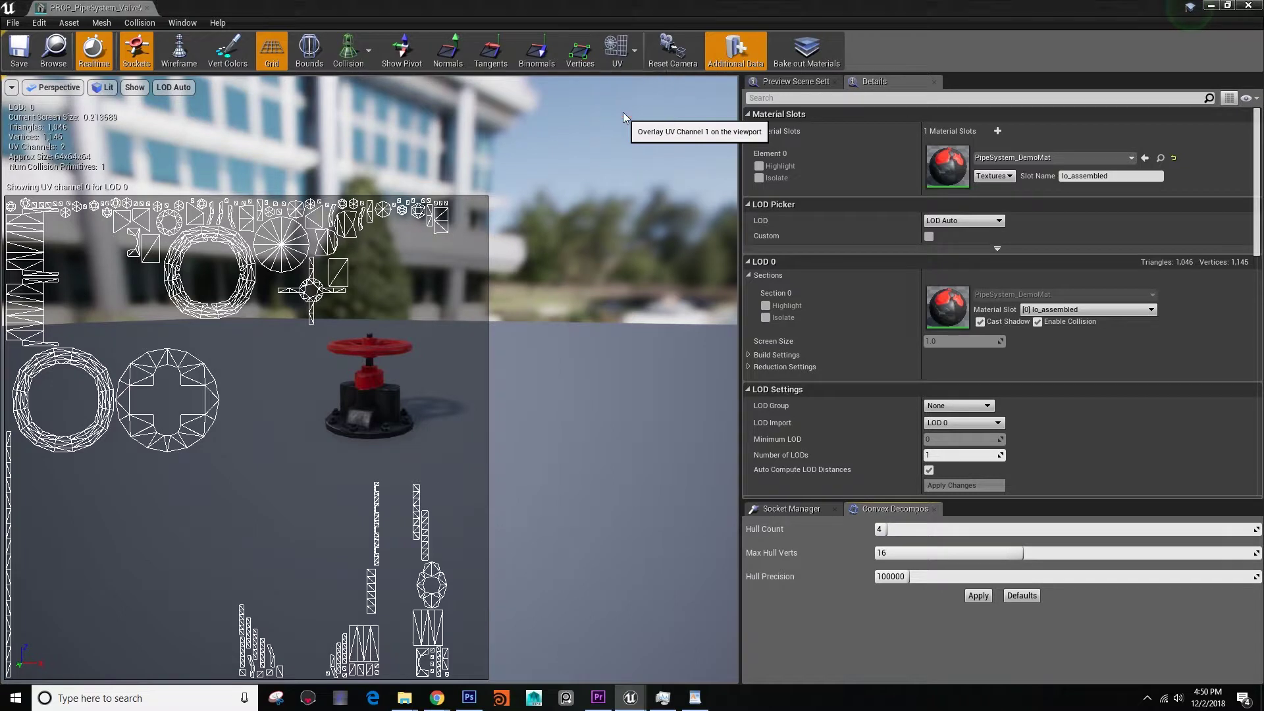
left_click(622, 108)
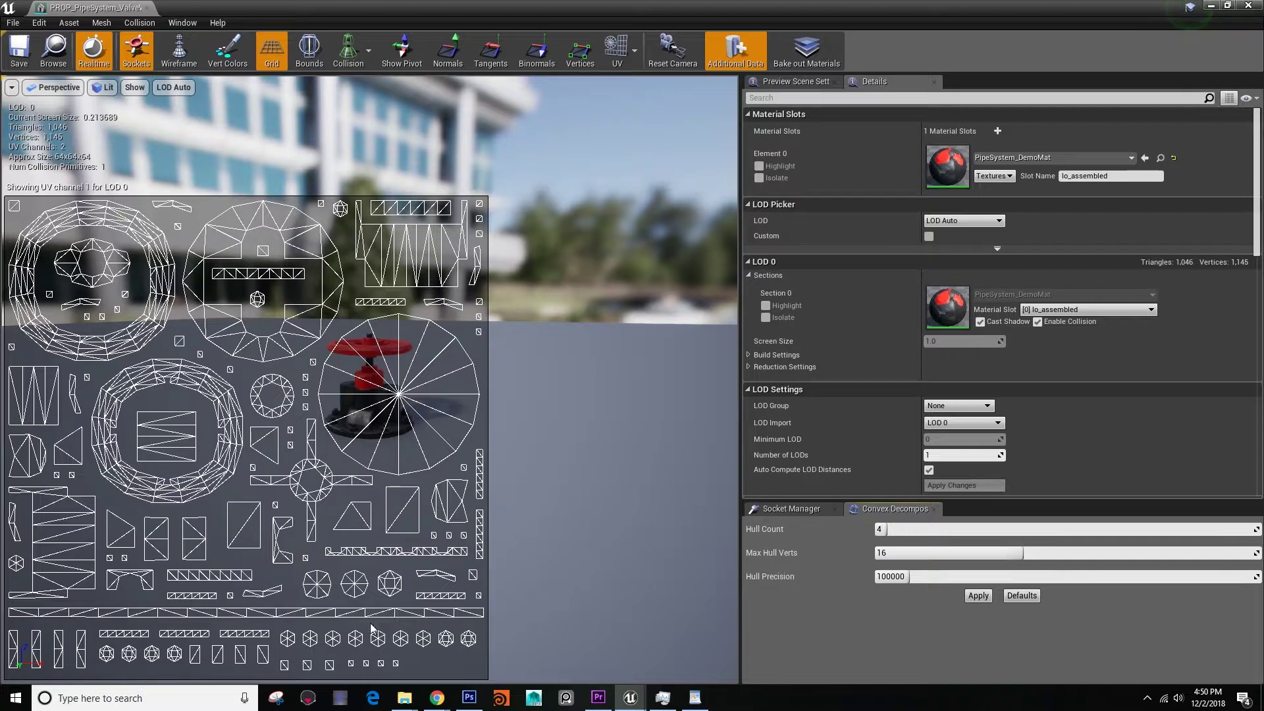
left_click(148, 8)
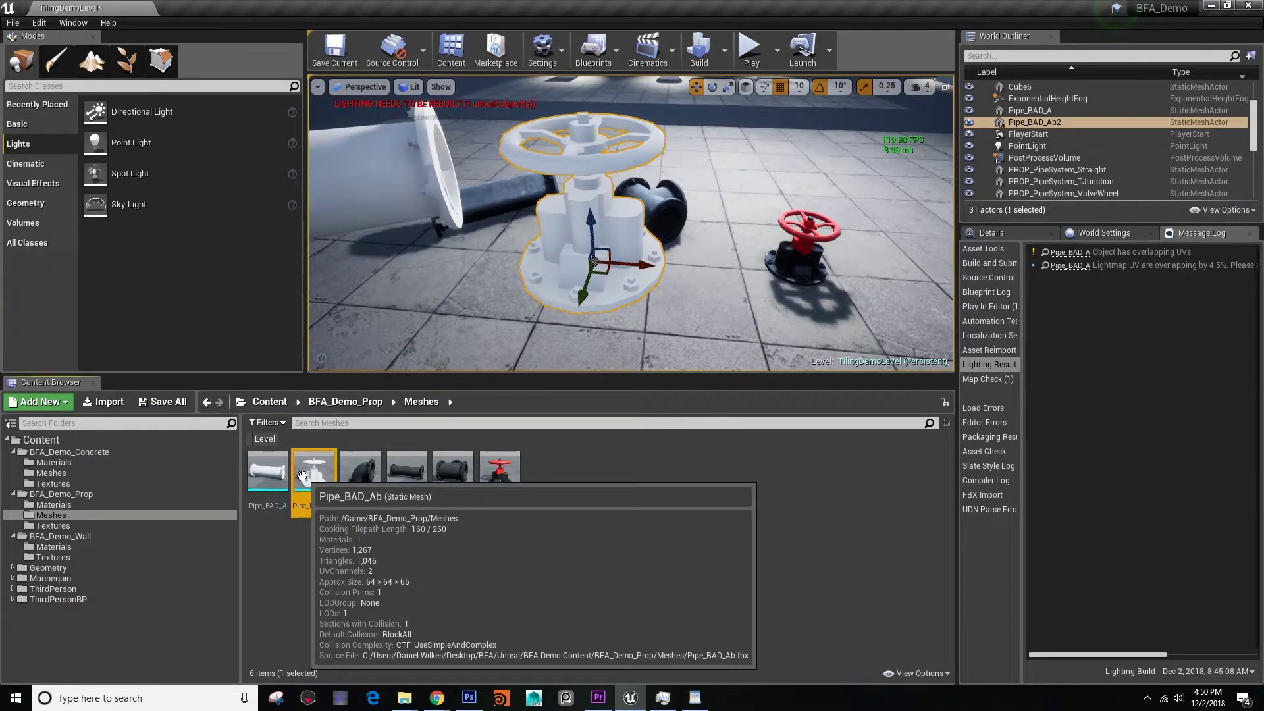
Open the Pipe_BAD_Ab mesh and examine its UV Channel 0 and UV Channel 1 layouts
double_click(302, 477)
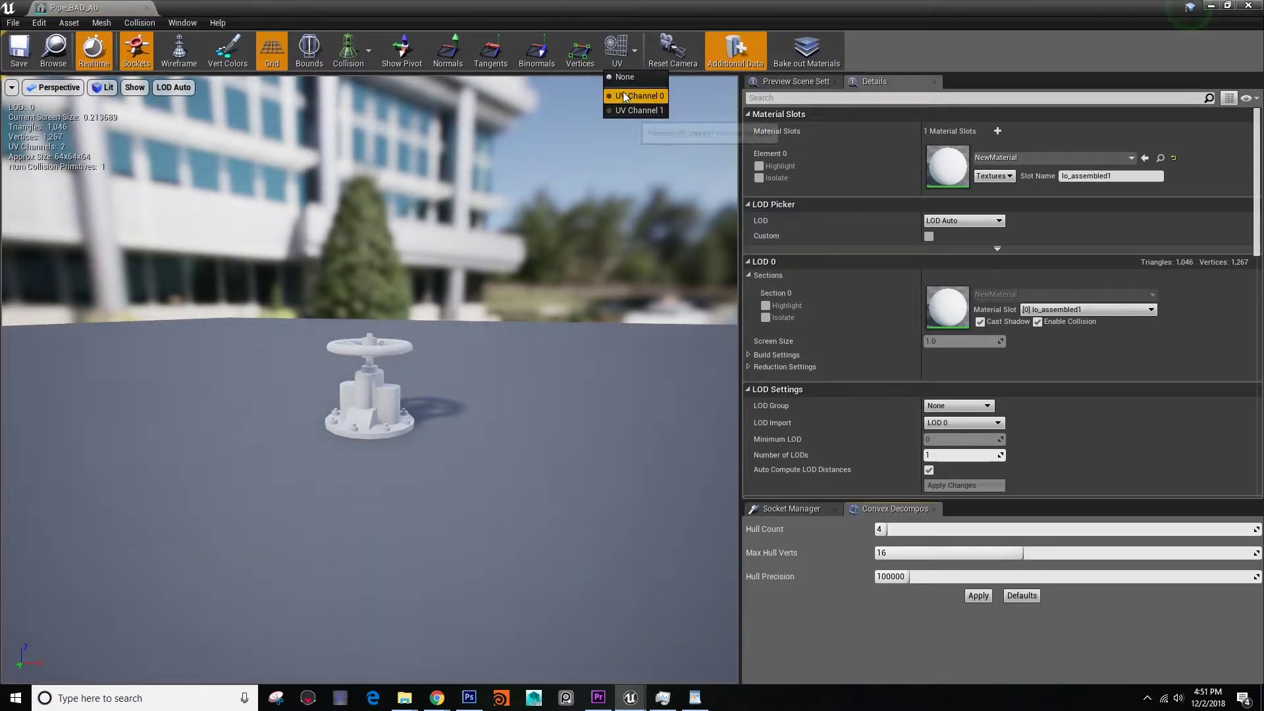
left_click(625, 97)
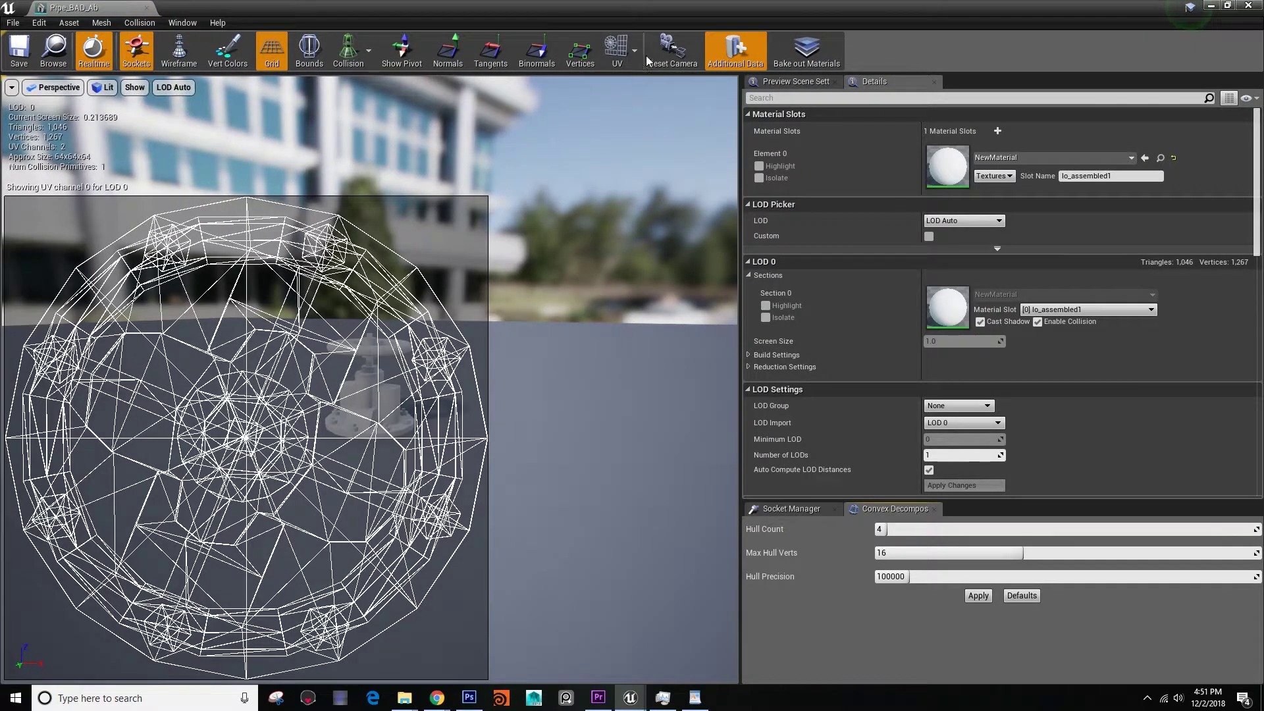
left_click(616, 47)
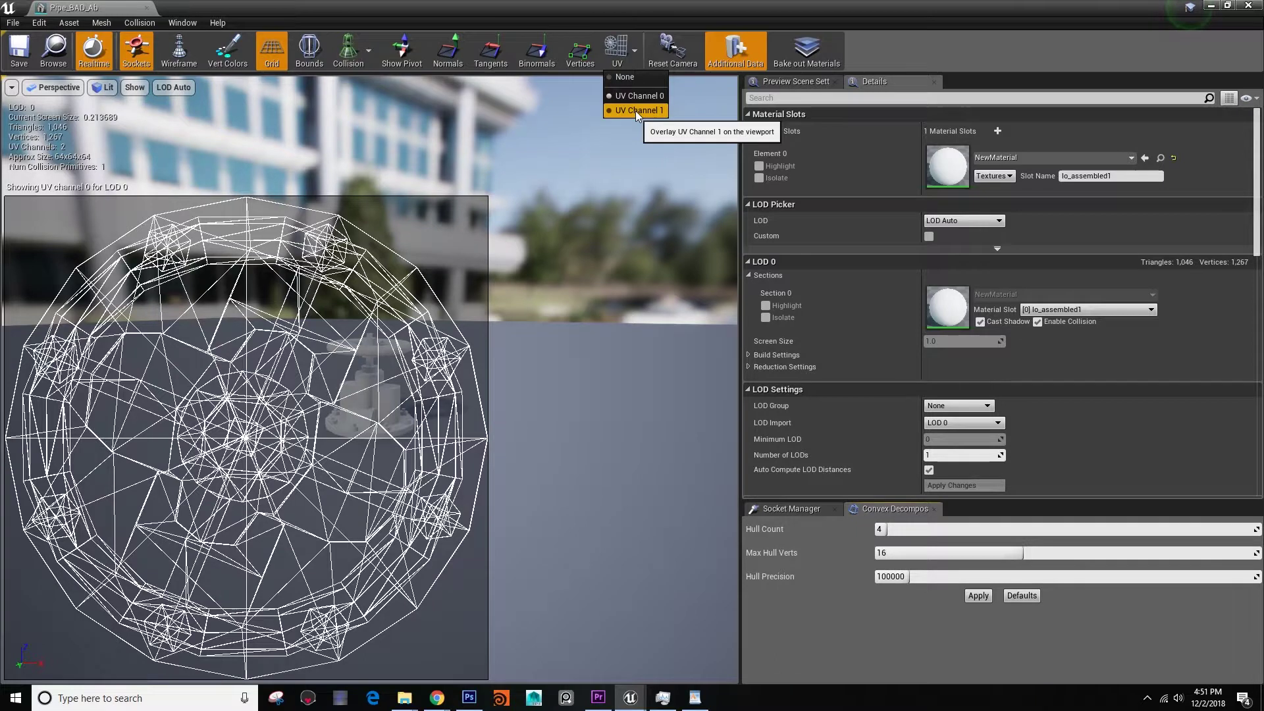
left_click(636, 112)
scroll(361, 285, "up", 2)
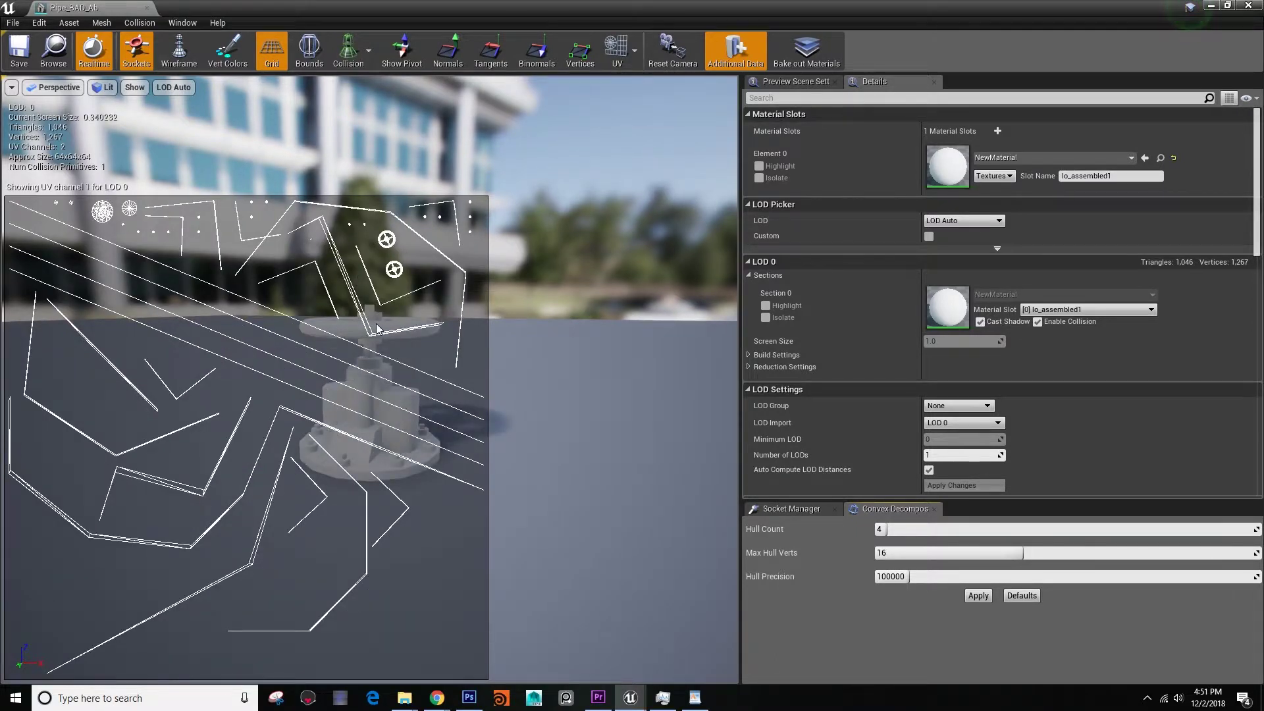
scroll(485, 333, "down", 2)
middle_click_drag(501, 315, 471, 301)
left_click_drag(530, 283, 530, 322)
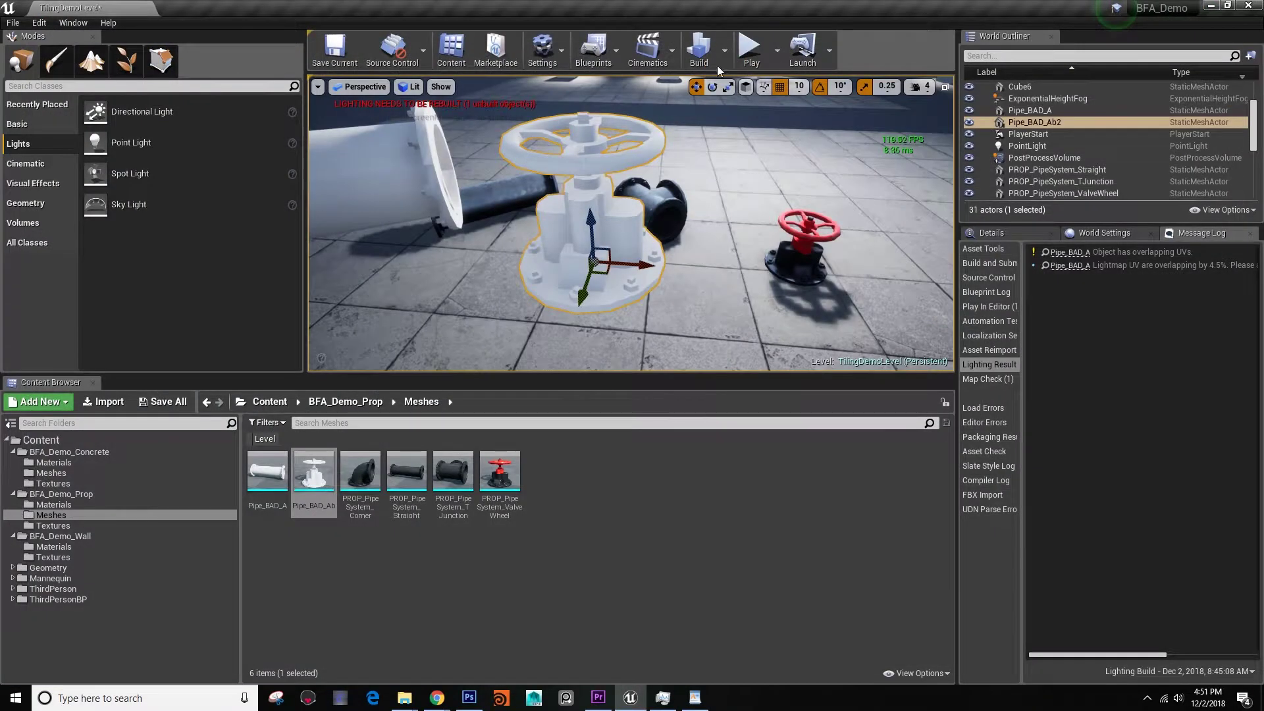
Rebuild the level's lighting and inspect the baked shading on the white valve wheel up close
left_click(721, 62)
left_click(729, 93)
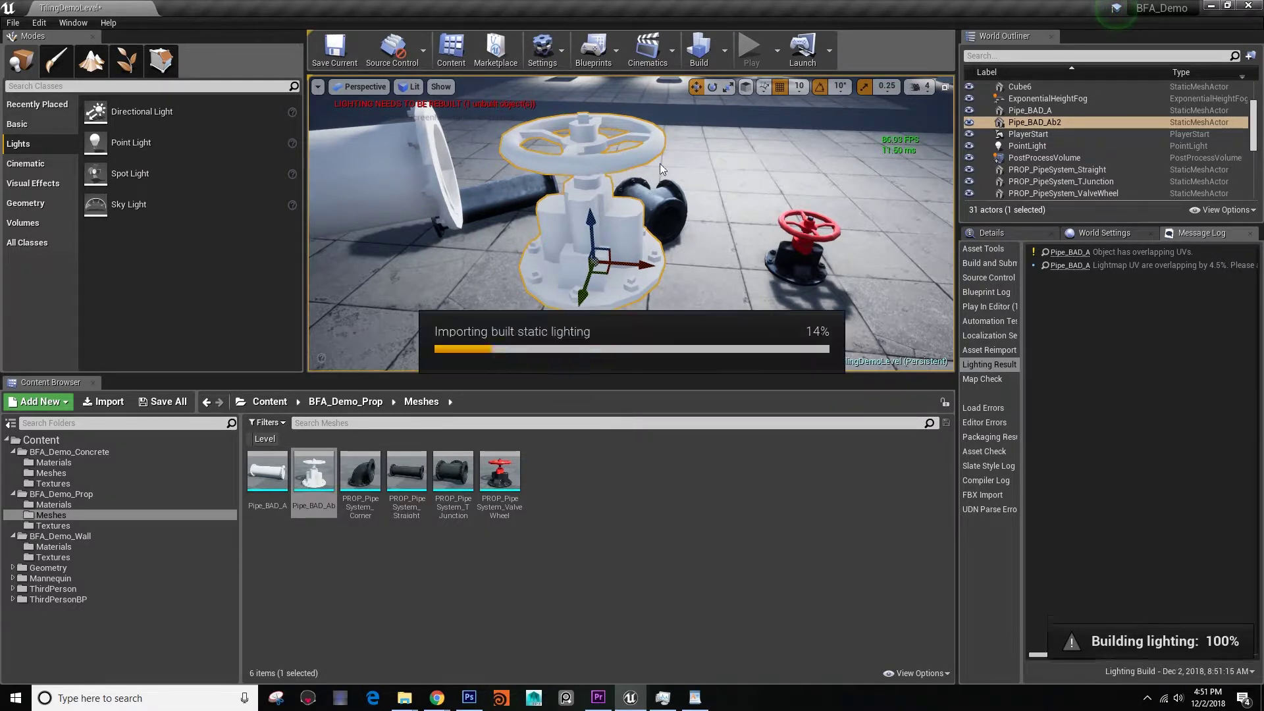
right_click_drag(537, 253, 484, 210)
key("w")
key("w")
key("s")
key("d")
key("s")
right_click_drag(592, 235, 454, 218)
left_click(464, 225)
key("w")
Switch the viewport to Lighting Only and inspect the shadows on the valve wheels
left_click(409, 86)
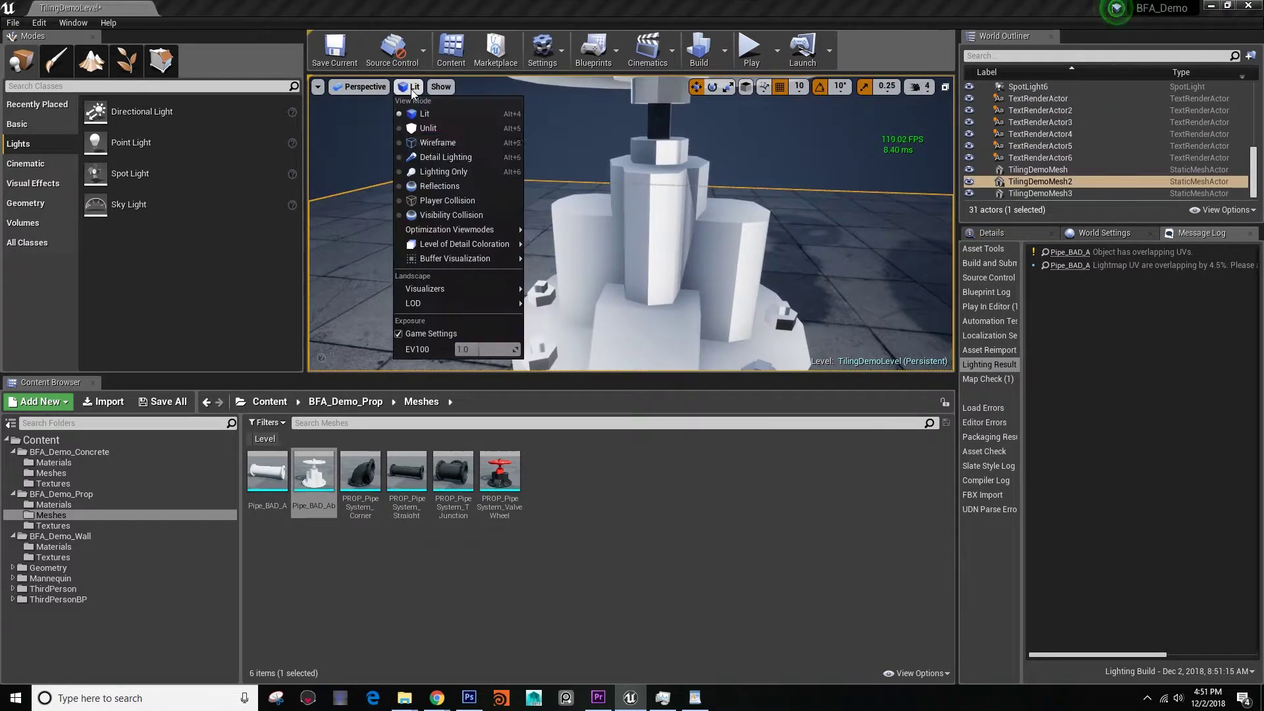
left_click(432, 168)
right_click_drag(508, 188, 642, 263)
left_click(512, 205)
Reopen the PROP_PipeSystem_ValveWheel mesh and compare its UV Channel 0 layout with UV Channel 1
double_click(499, 469)
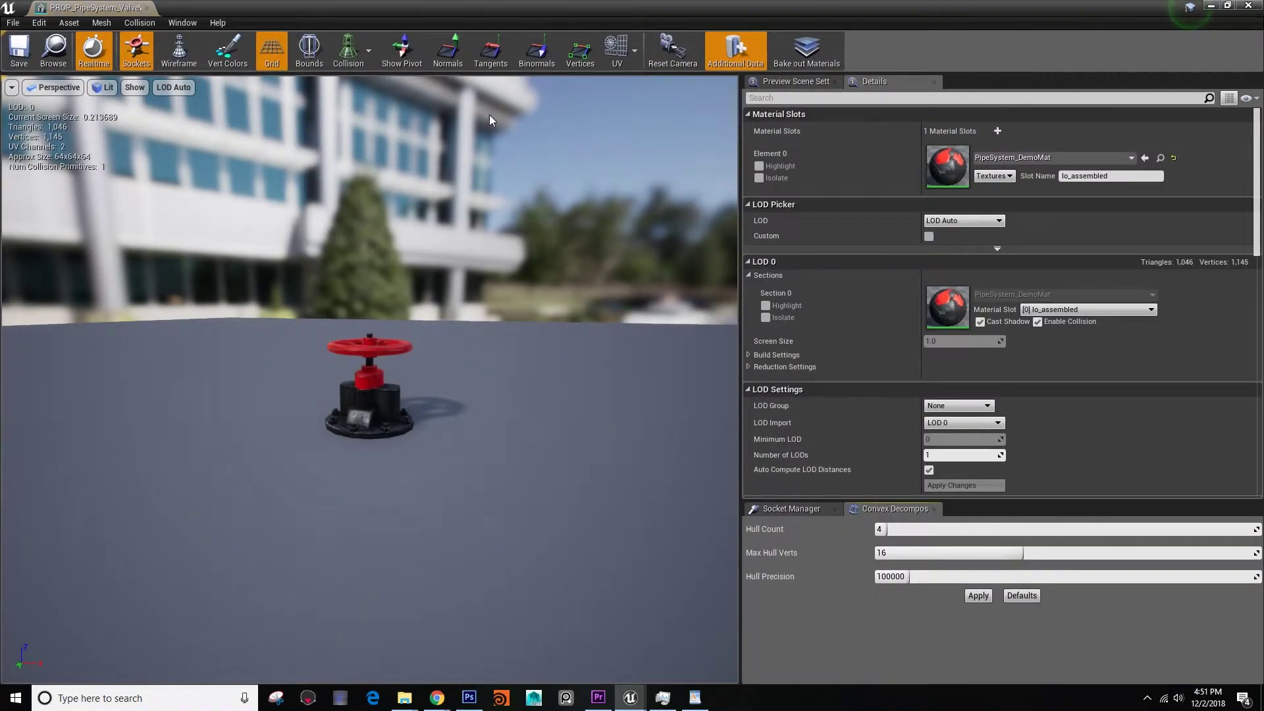
left_click(636, 51)
left_click(636, 95)
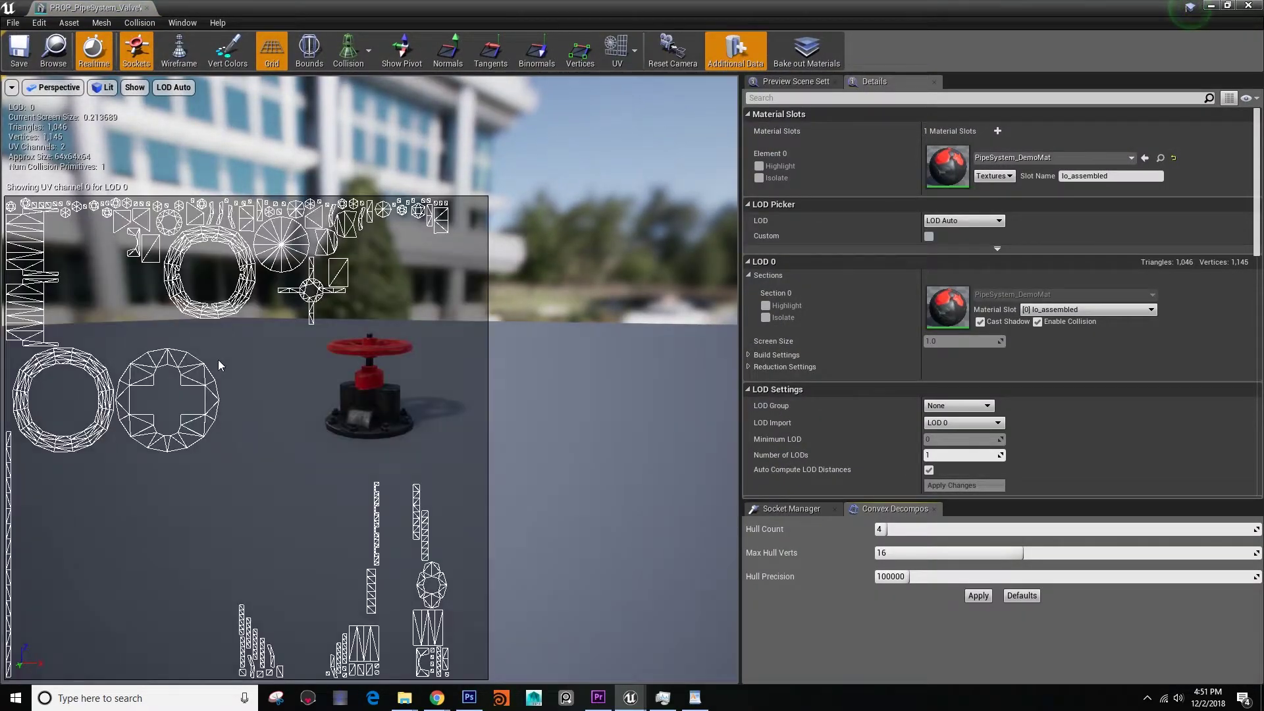
left_click(620, 57)
left_click(623, 113)
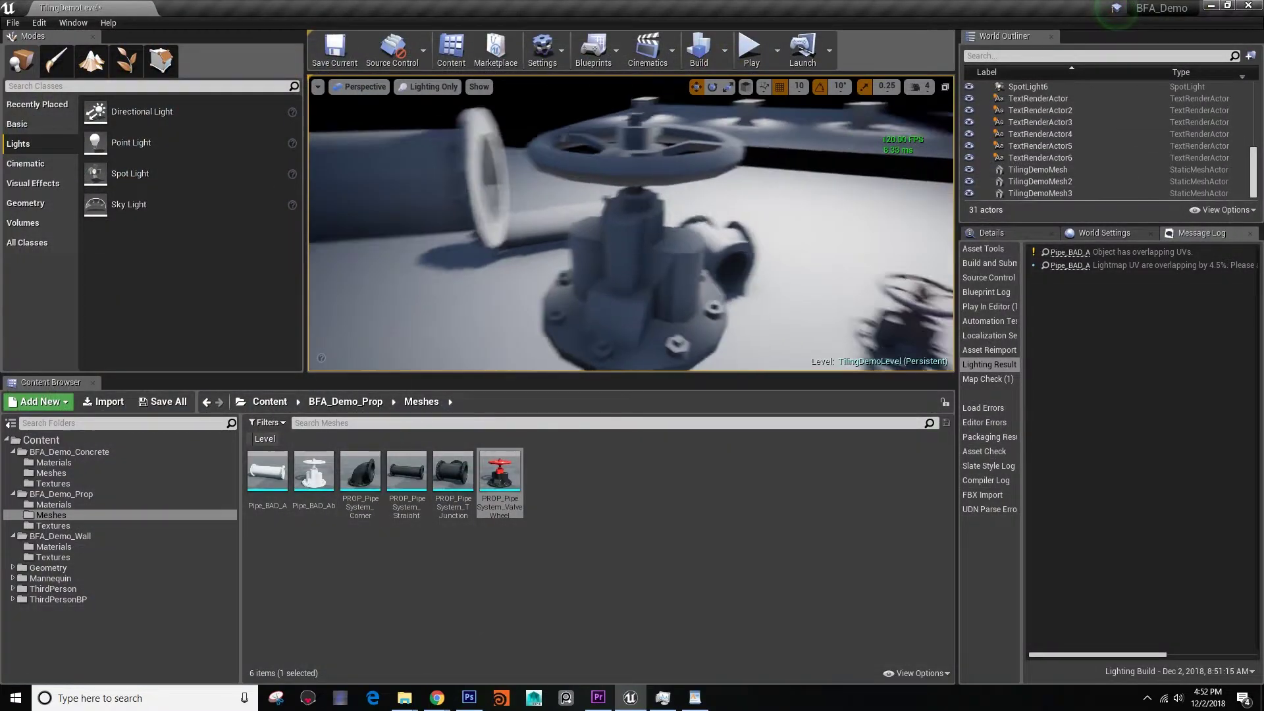
Delete the large Pipe_BAD_Ab valve wheel from the level
right_click_drag(631, 224, 513, 283)
left_click(653, 266)
right_click_drag(639, 250, 640, 250)
key("Delete")
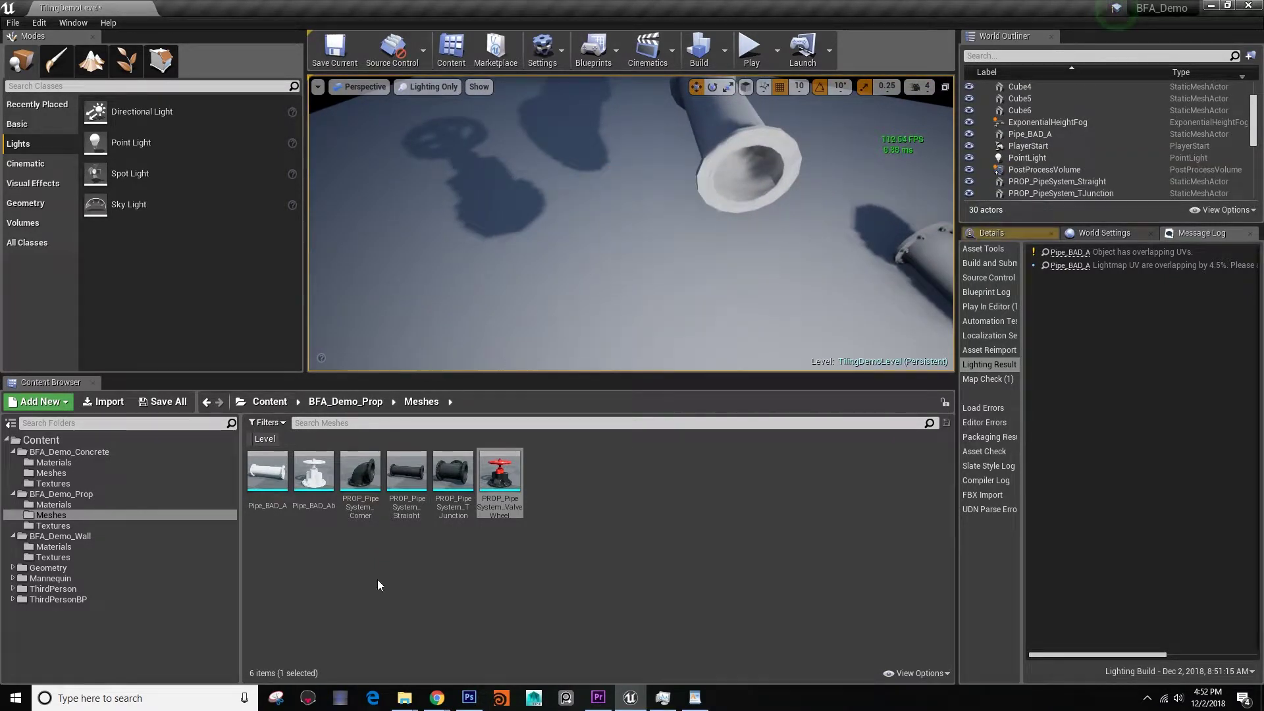
Import Pipe_BAD_B.fbx into the BFA_Demo_Prop Meshes folder with Generate Lightmap UVs enabled and open the mesh
mouse_move(404, 700)
left_click(468, 626)
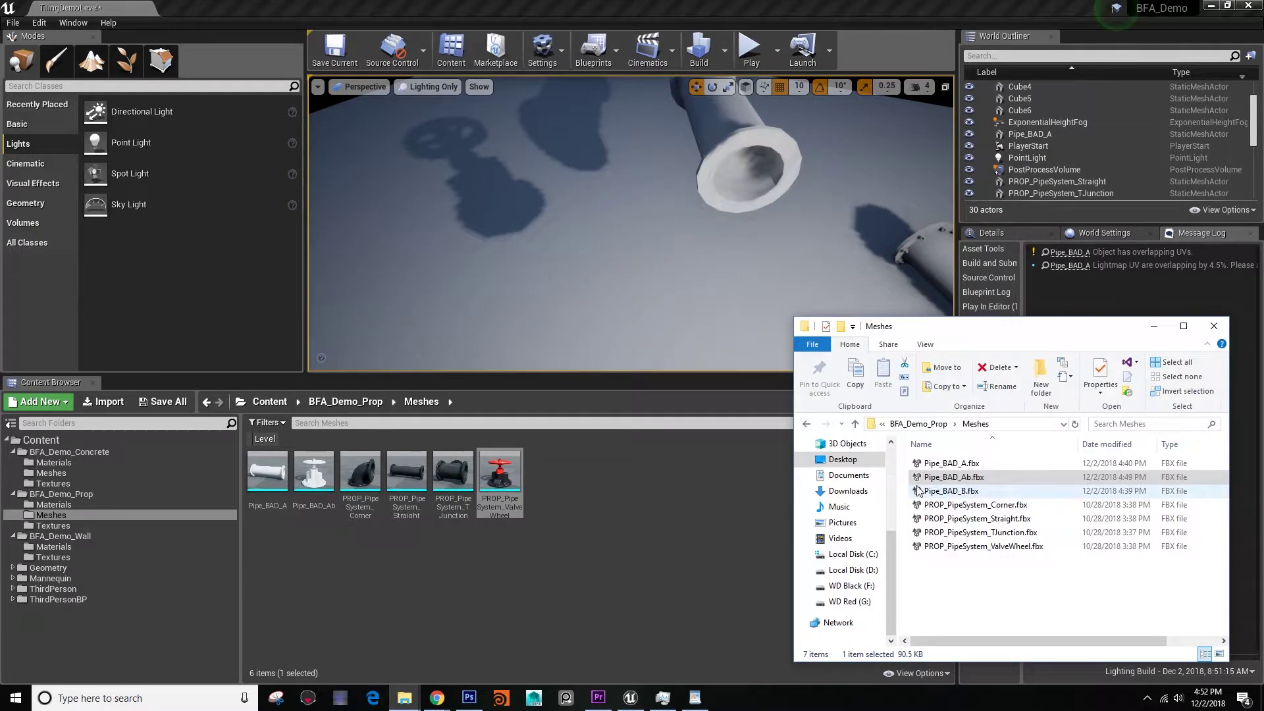
left_click_drag(940, 495, 591, 487)
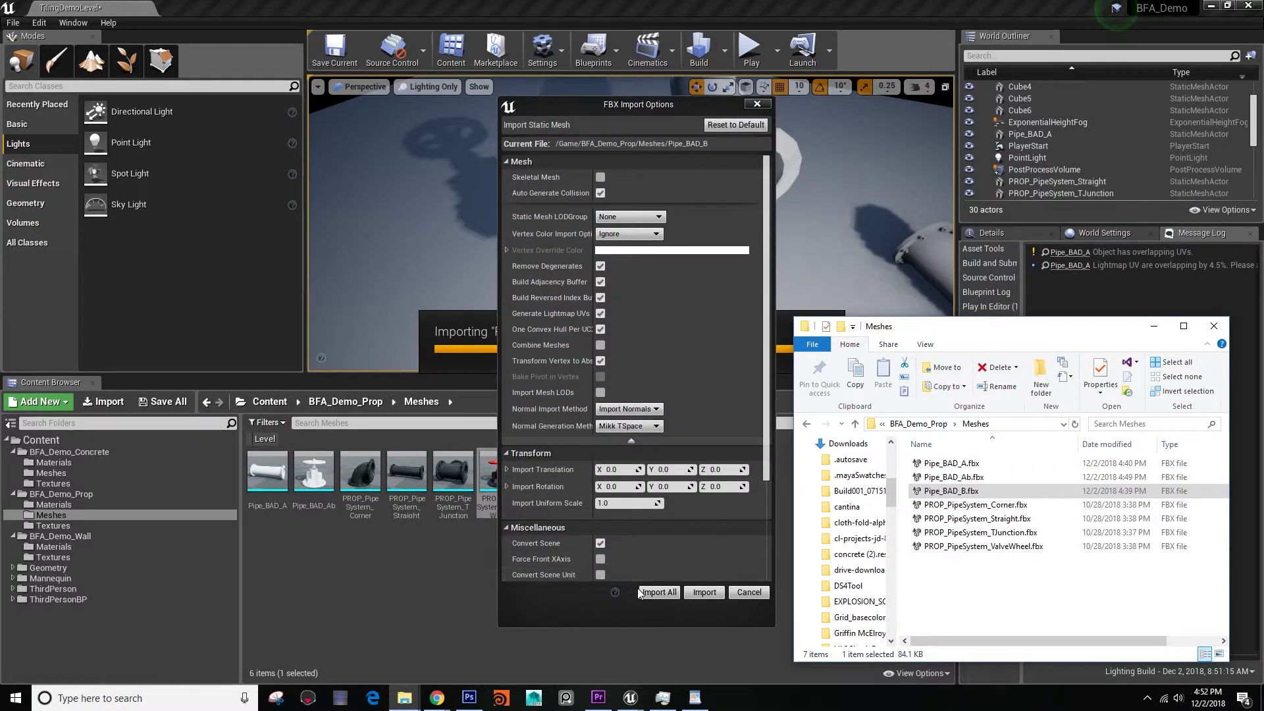
left_click(648, 590)
double_click(360, 471)
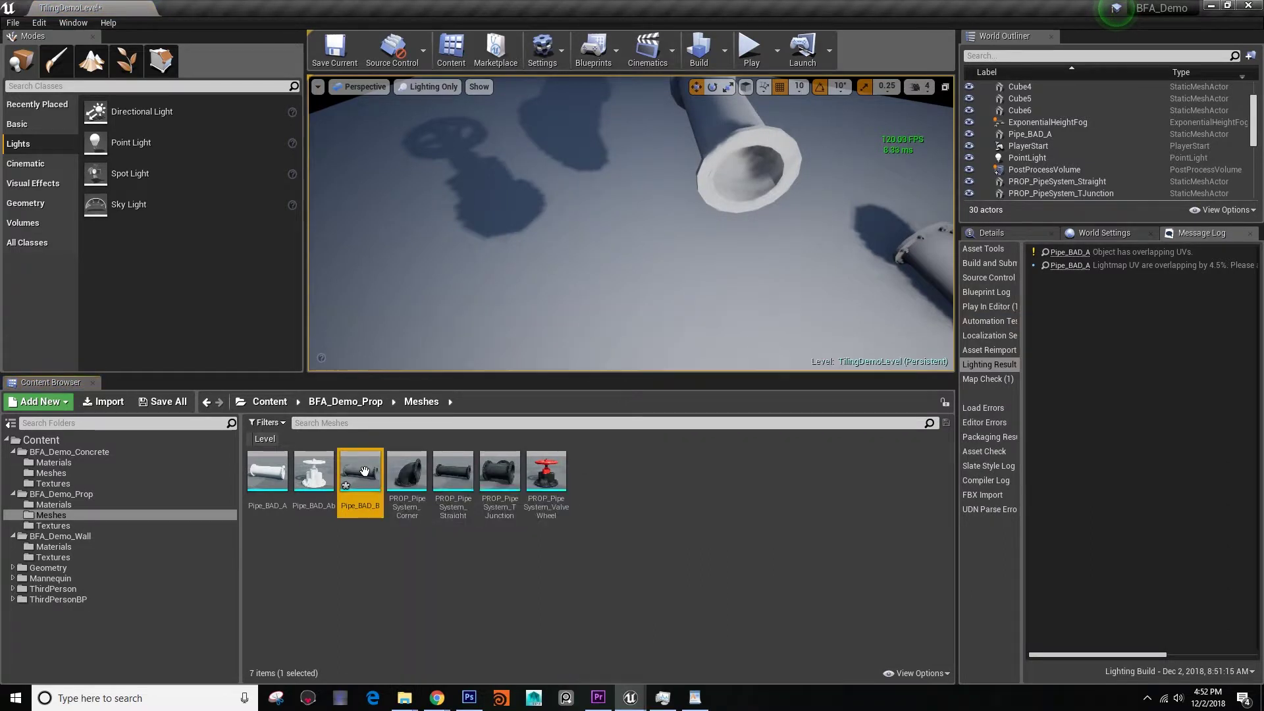
Assign NewMaterial from the BFA_Demo_Prop Materials folder to the material slot of the Pipe_BAD_B mesh
left_click_drag(527, 8, 698, 80)
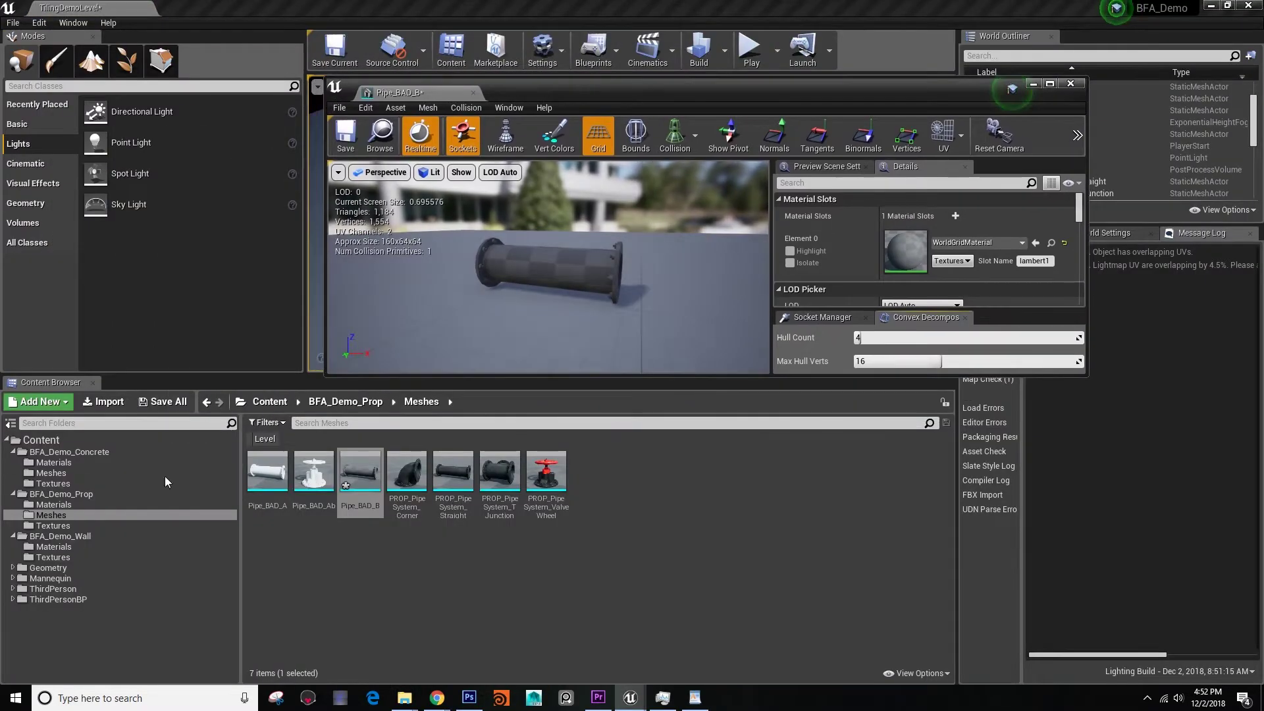
left_click(57, 504)
left_click_drag(266, 471, 905, 252)
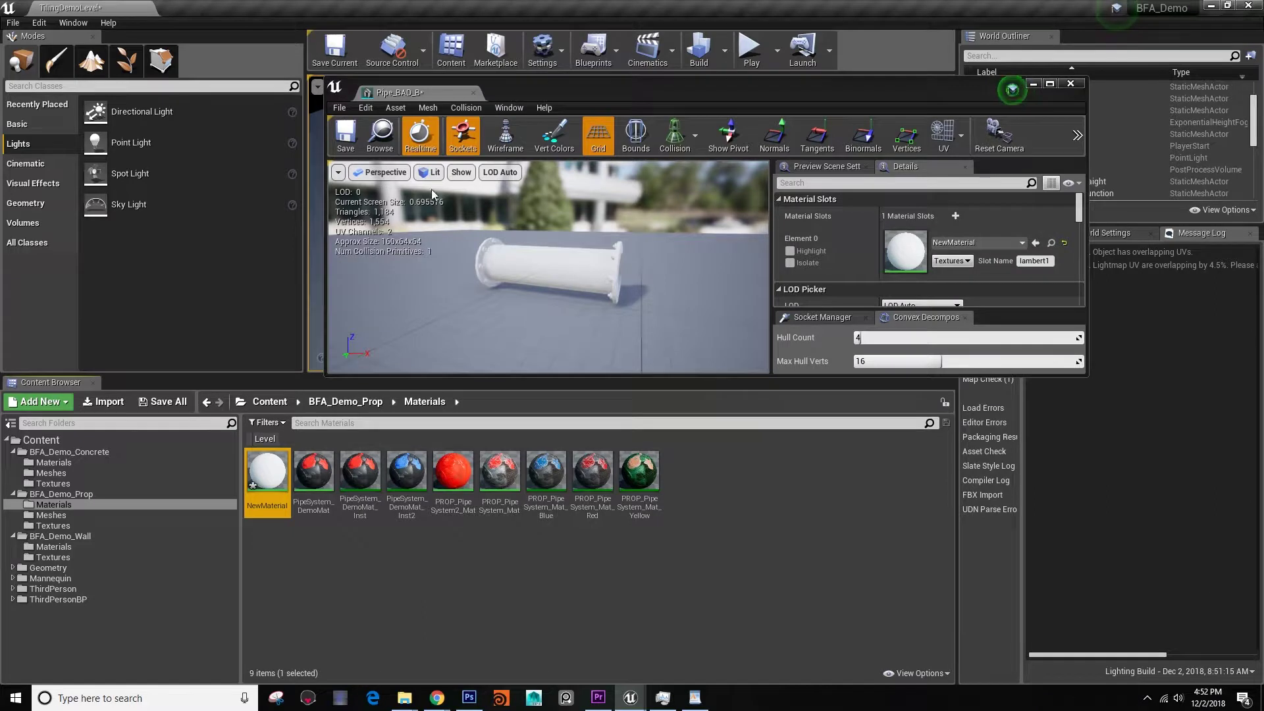
Compare the UV Channel 0 and UV Channel 1 layouts of the Pipe_BAD_B mesh, and close its editor
double_click(544, 89)
left_click(634, 50)
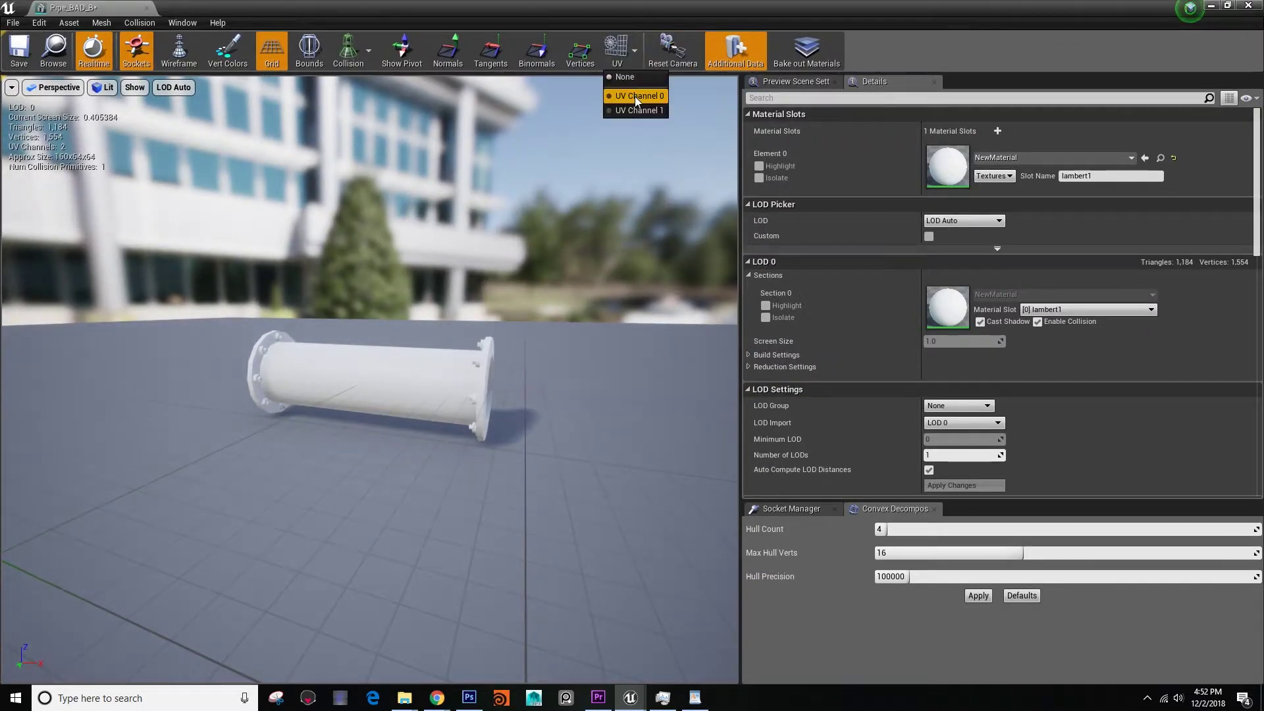
left_click(634, 93)
left_click_drag(439, 314, 487, 316)
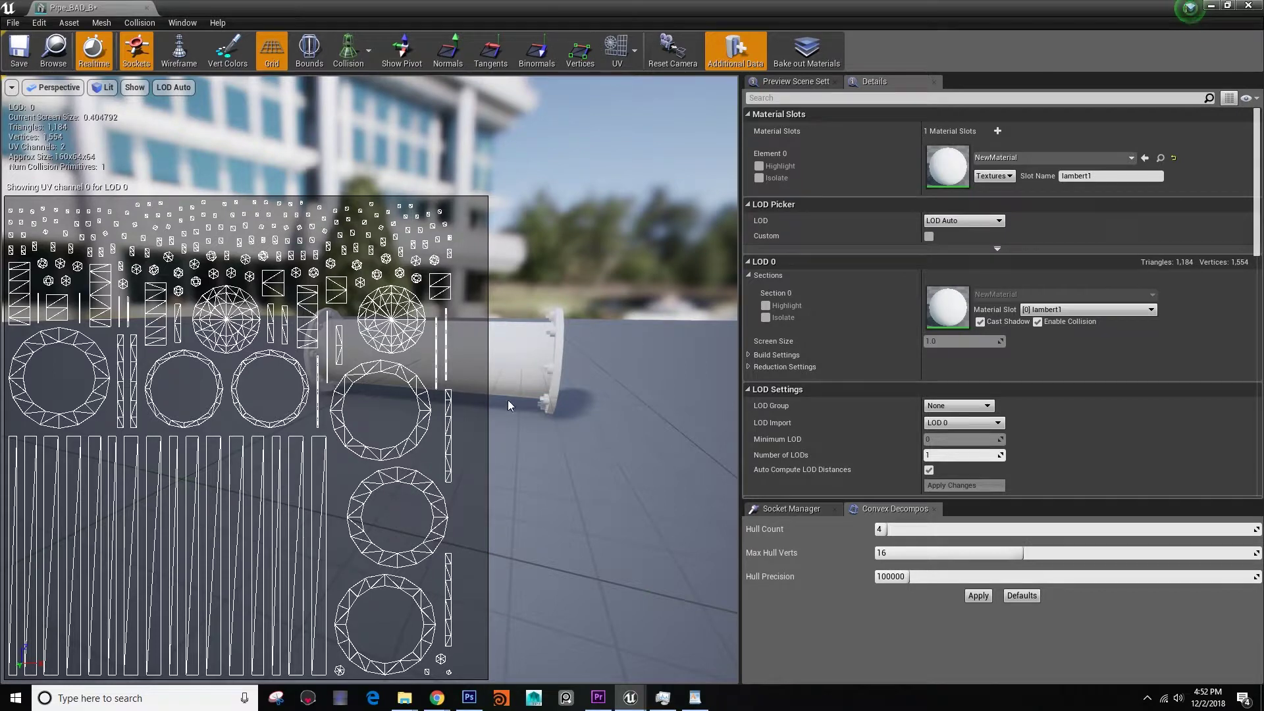
left_click_drag(541, 332, 535, 302)
left_click_drag(551, 384, 294, 514)
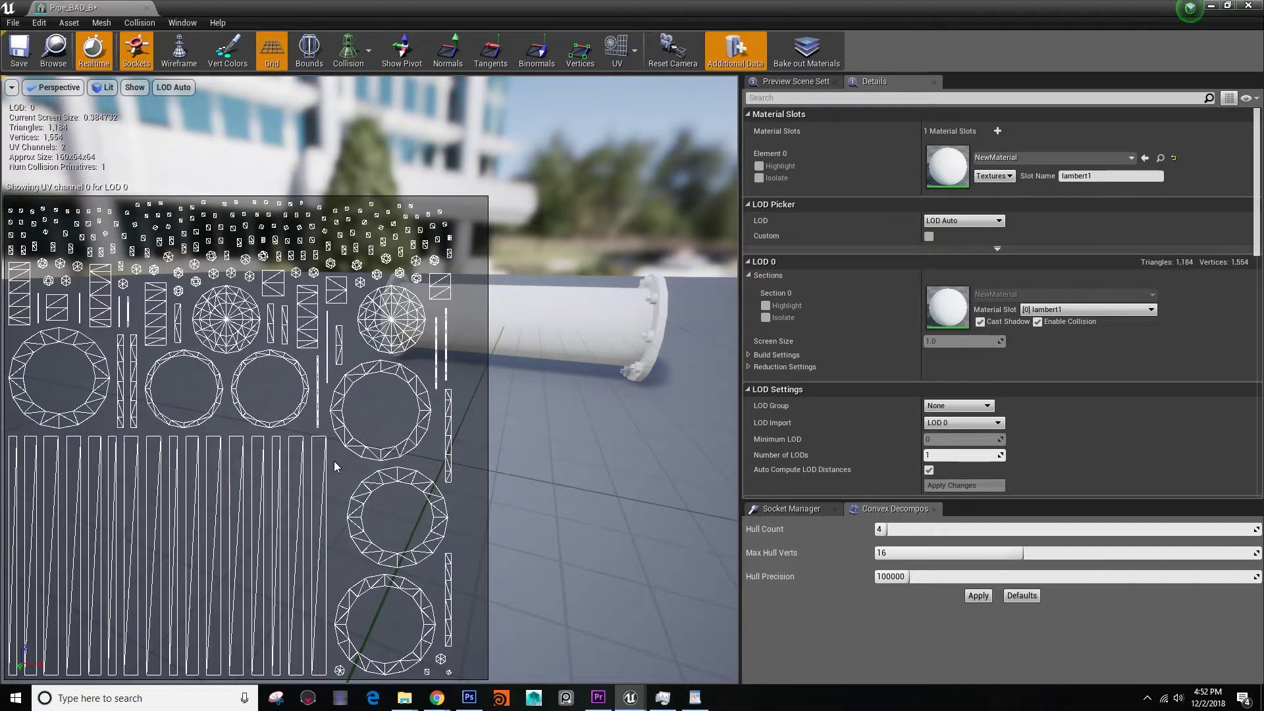
left_click(634, 51)
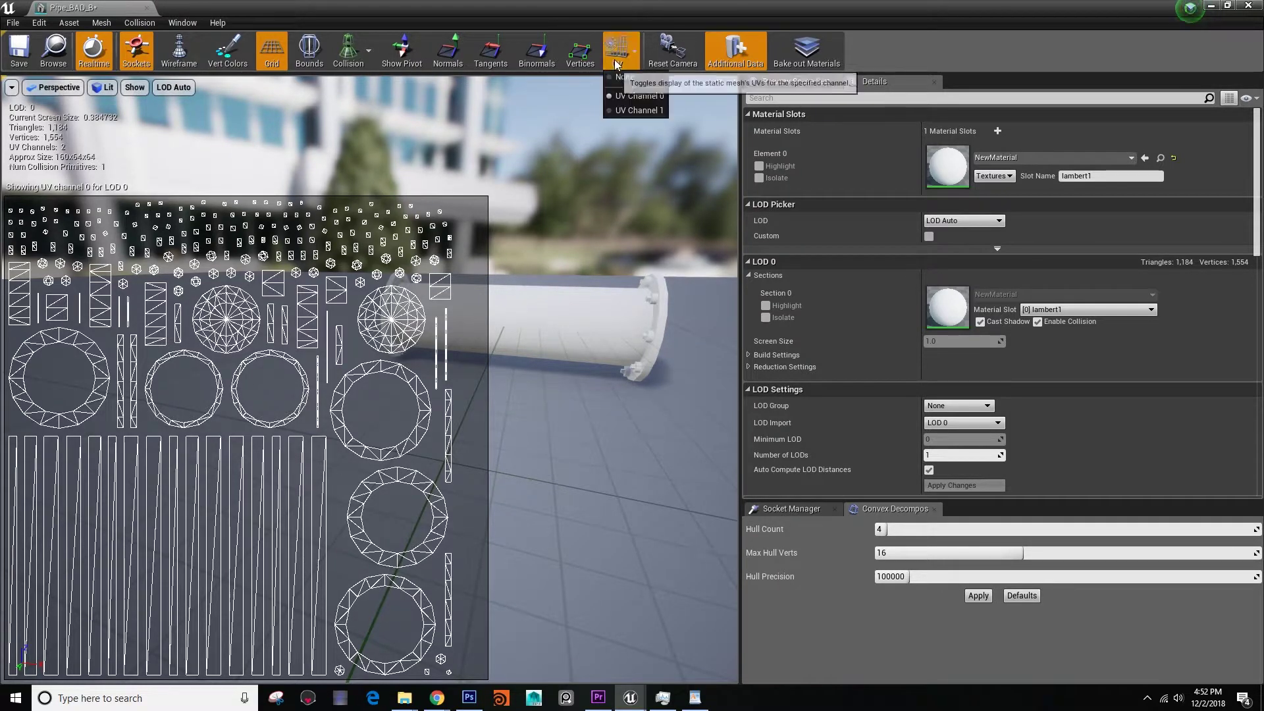
left_click(630, 112)
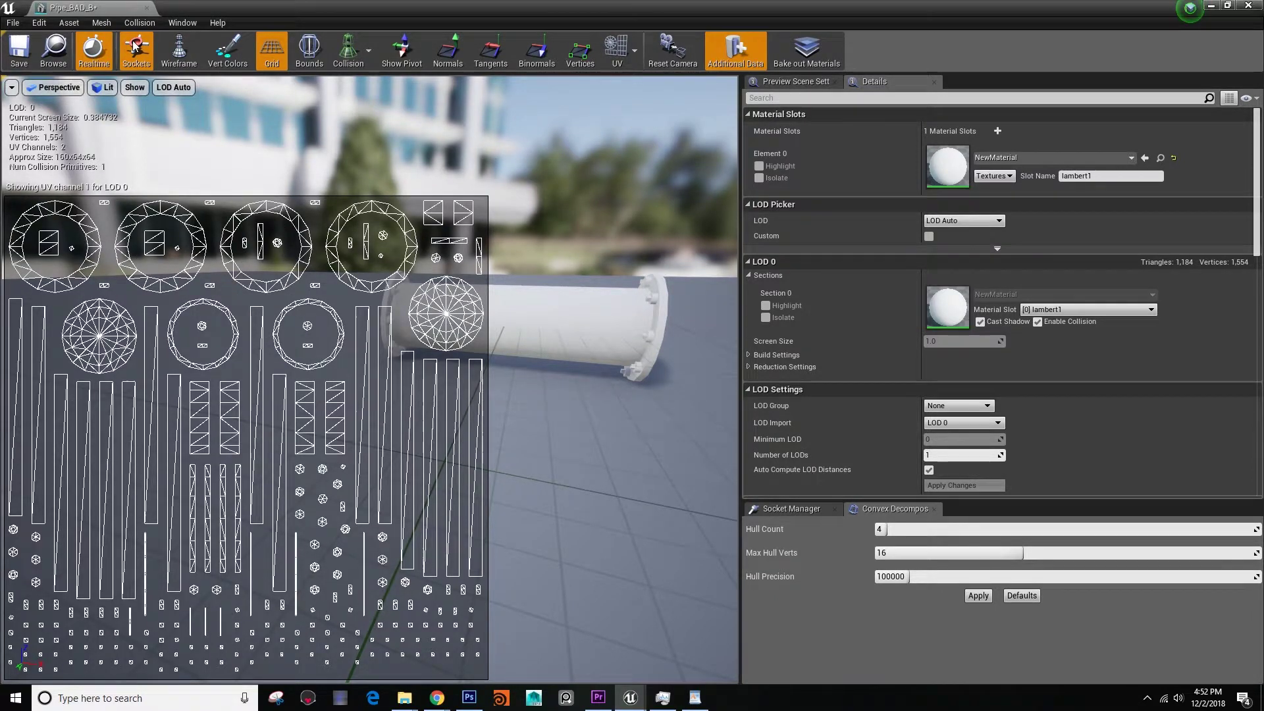
left_click(147, 8)
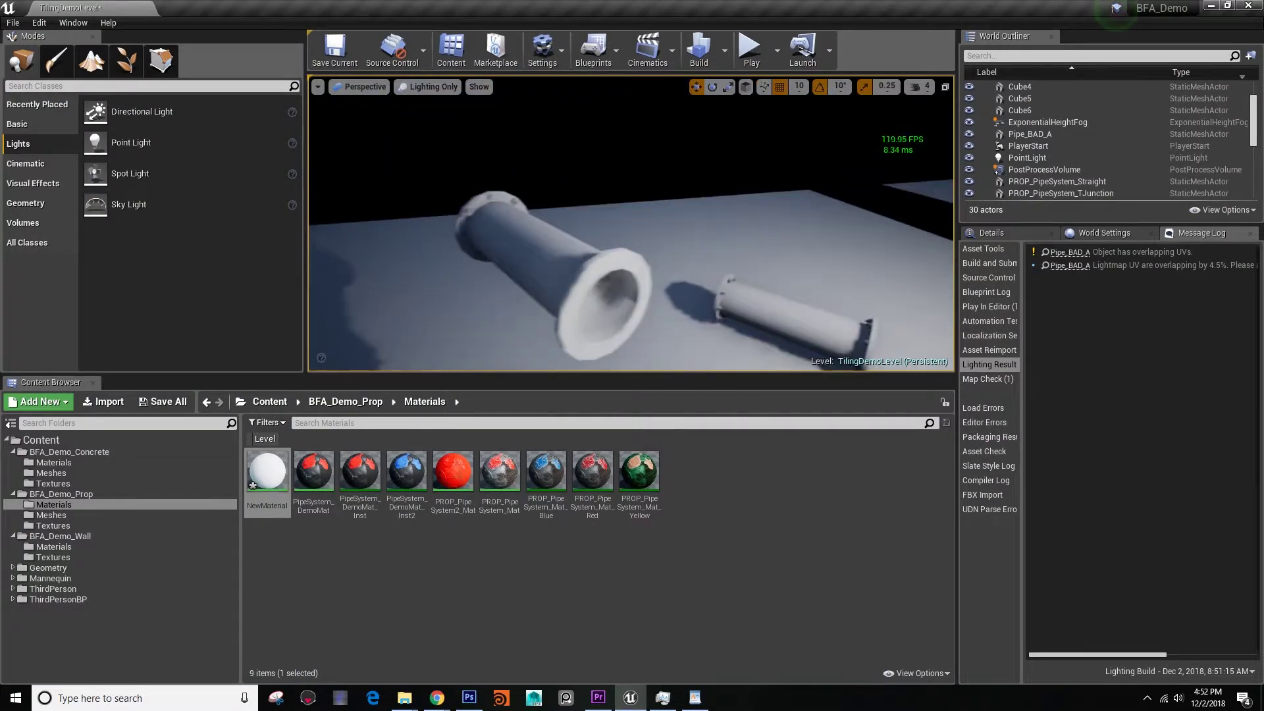
Place the Pipe_BAD_B mesh from the Meshes folder in the level near the other pipes and raise it
right_click_drag(422, 276, 368, 349)
left_click(73, 516)
left_click_drag(360, 471, 688, 339)
key("f")
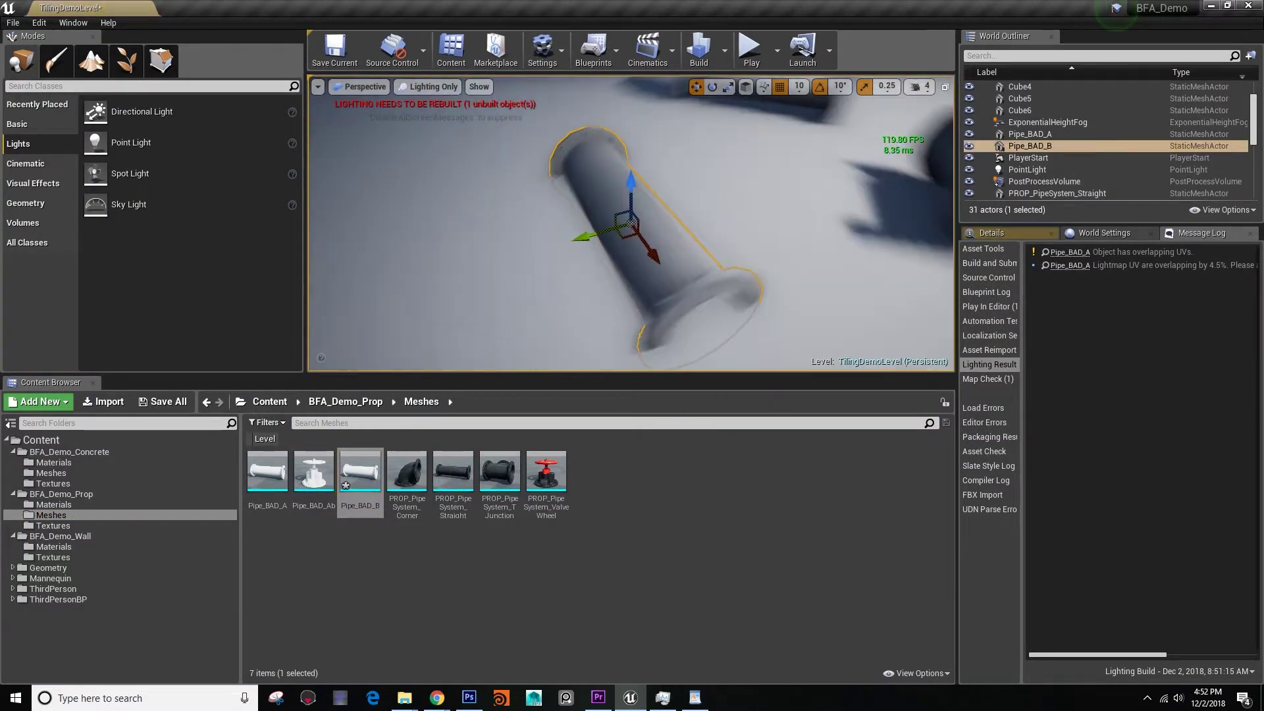
left_click_drag(631, 181, 627, 79)
right_click_drag(618, 132, 698, 185)
right_click_drag(590, 137, 658, 158)
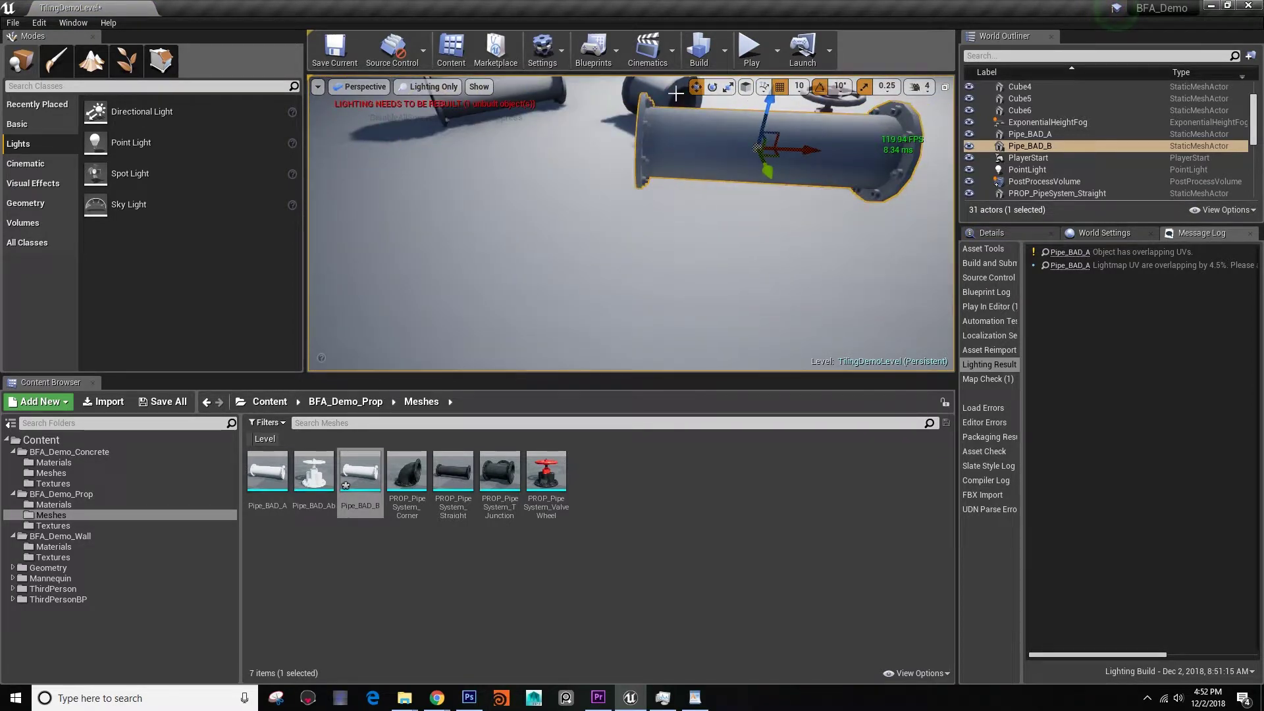
Build the level's lighting with the Pipe_BAD_B pipe in place
left_click(725, 59)
left_click(736, 89)
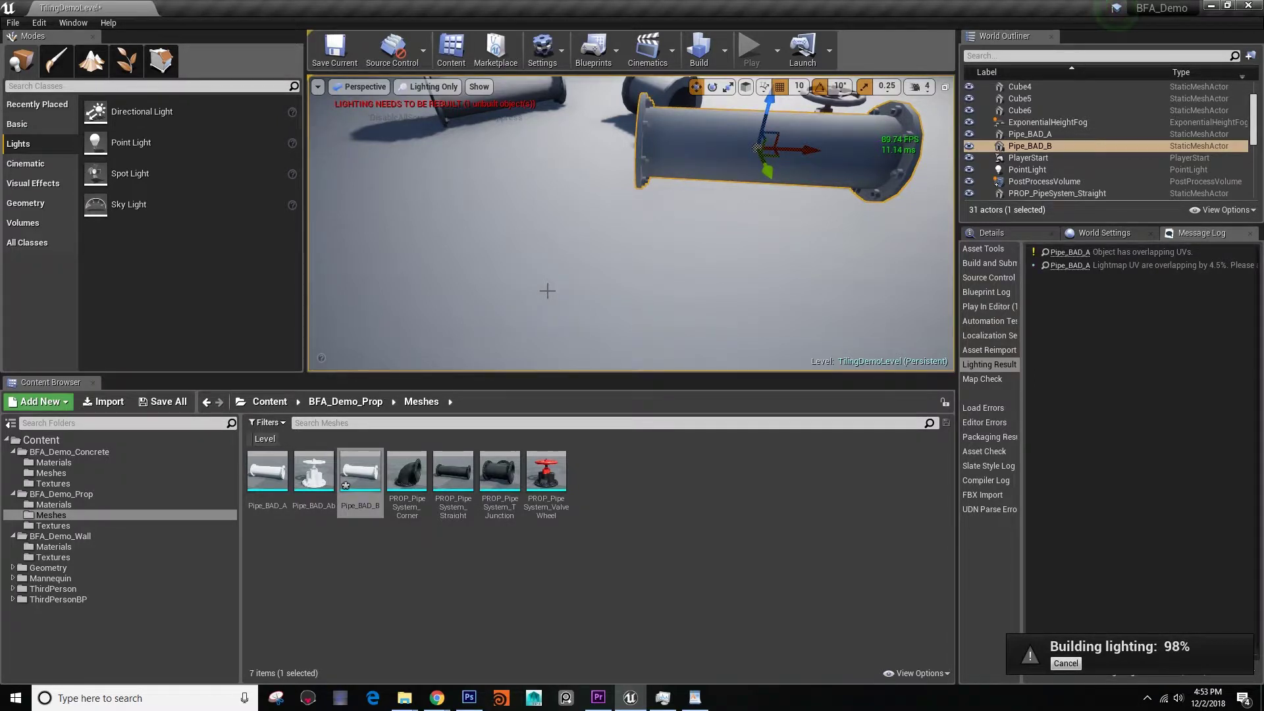
right_click_drag(547, 289, 572, 204)
mouse_move(547, 263)
right_mouse_down()
mouse_move(520, 253)
mouse_move(553, 270)
right_mouse_up()
Inspect the baked shading along the barrel and flanges of Pipe_BAD_B in Lighting Only view
left_click(428, 87)
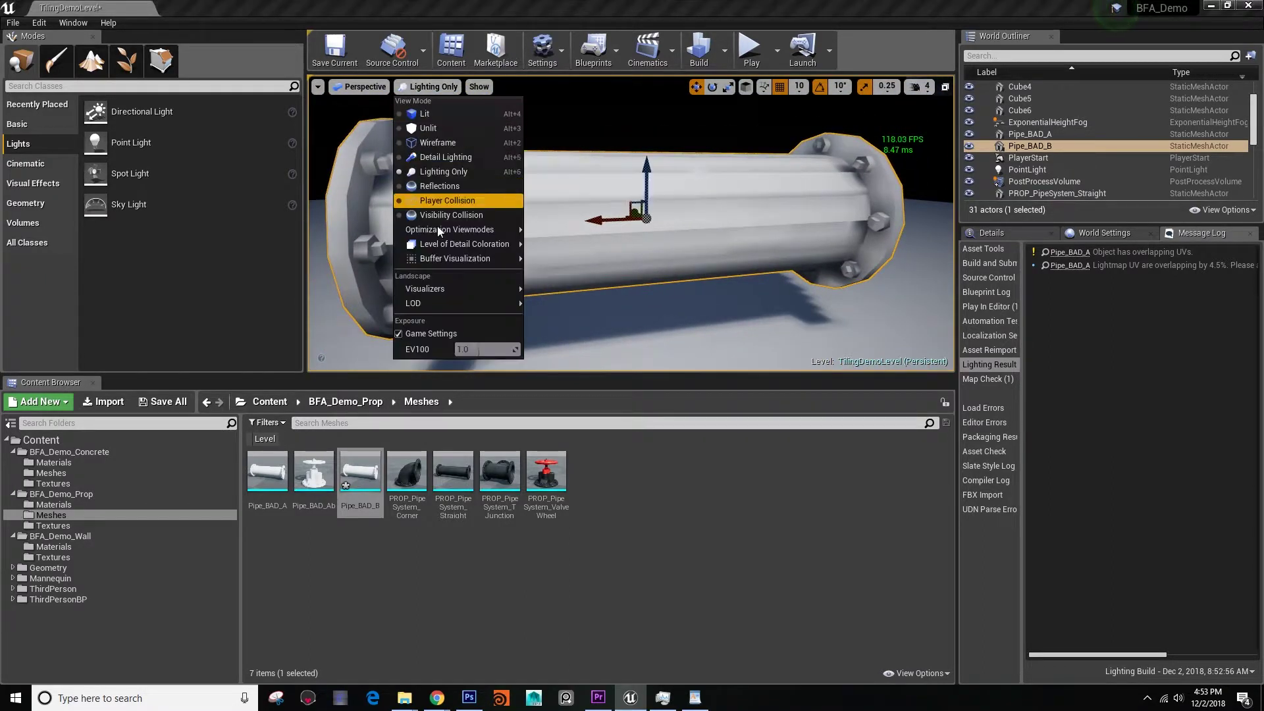
mouse_move(452, 229)
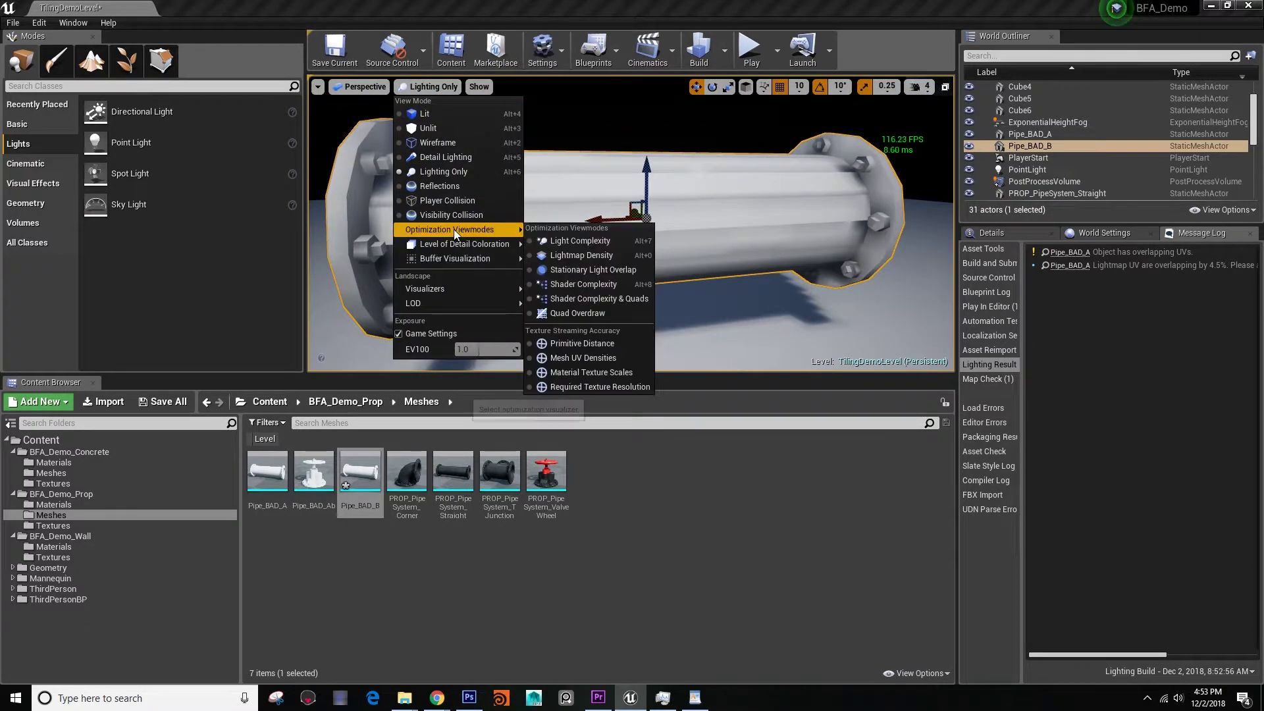
left_click(487, 6)
mouse_move(514, 231)
right_mouse_down()
mouse_move(559, 253)
mouse_move(550, 286)
mouse_move(534, 235)
right_mouse_up()
right_click_drag(647, 263, 649, 264)
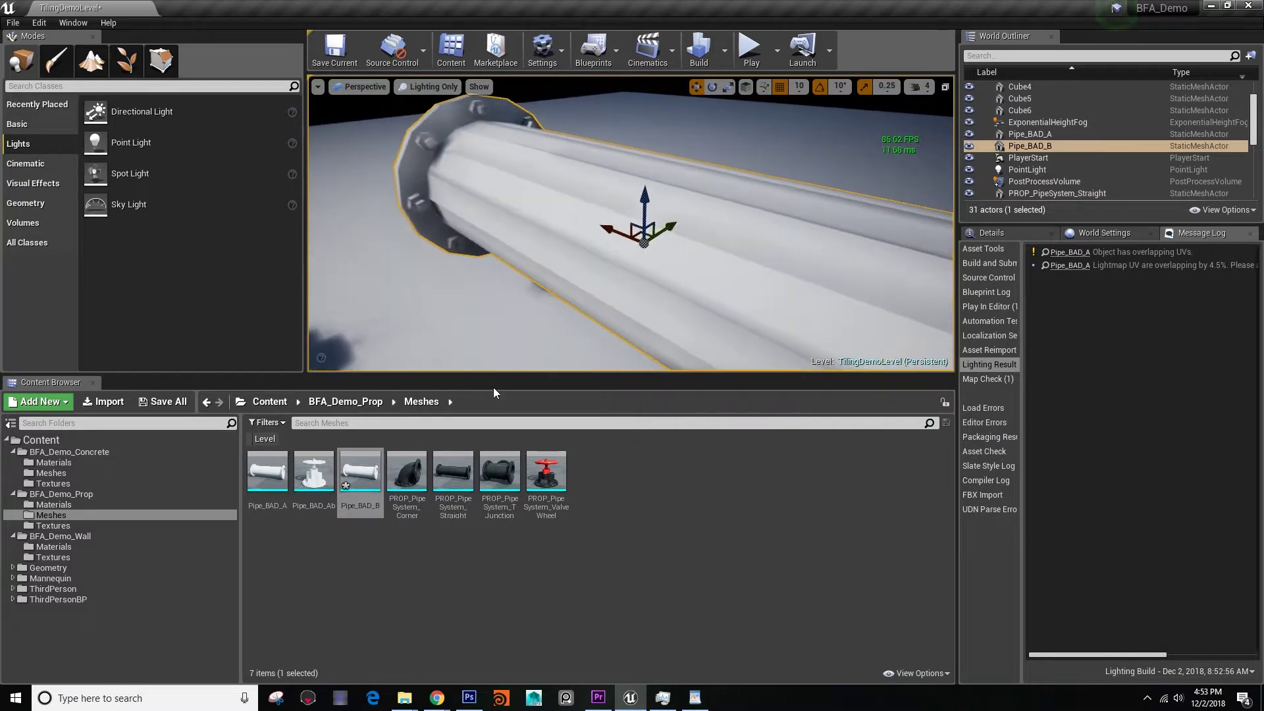
right_click_drag(547, 263, 596, 280)
Reopen the Pipe_BAD_B mesh and check its UV Channel 1 layout and general settings against the pipe in the level
double_click(363, 468)
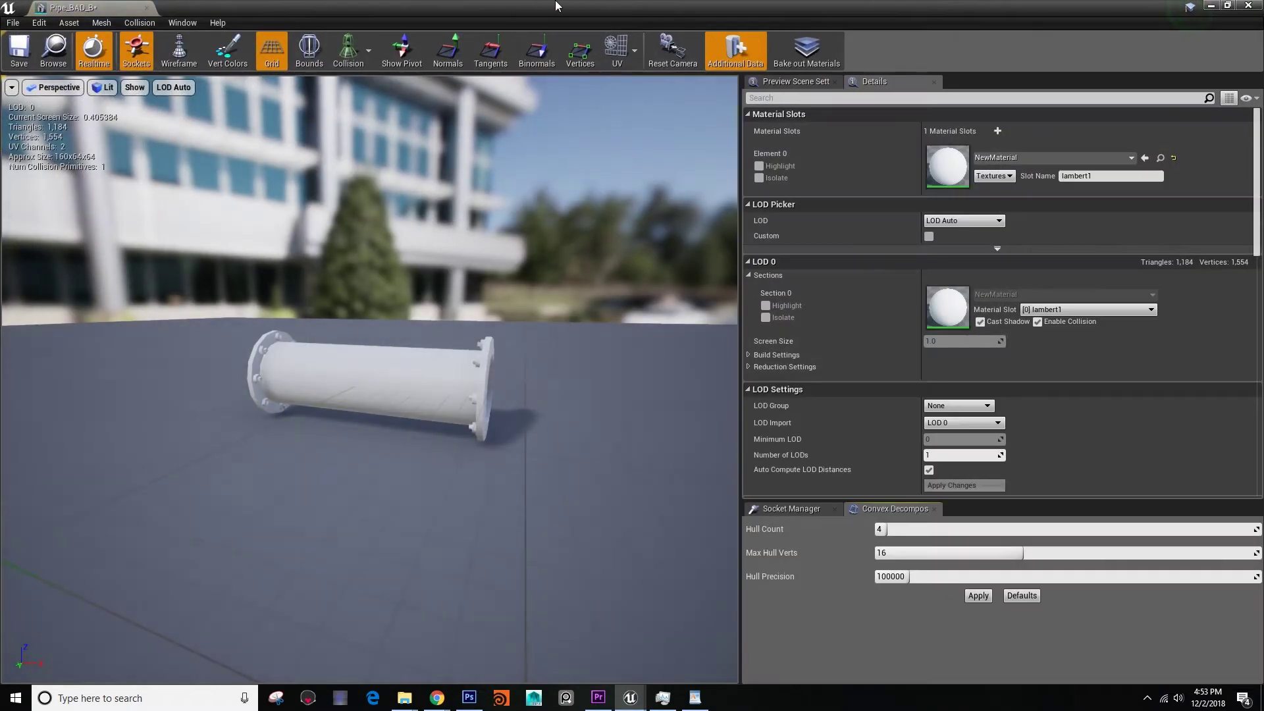
left_click(634, 50)
left_click(621, 108)
scroll(890, 307, "down", 6)
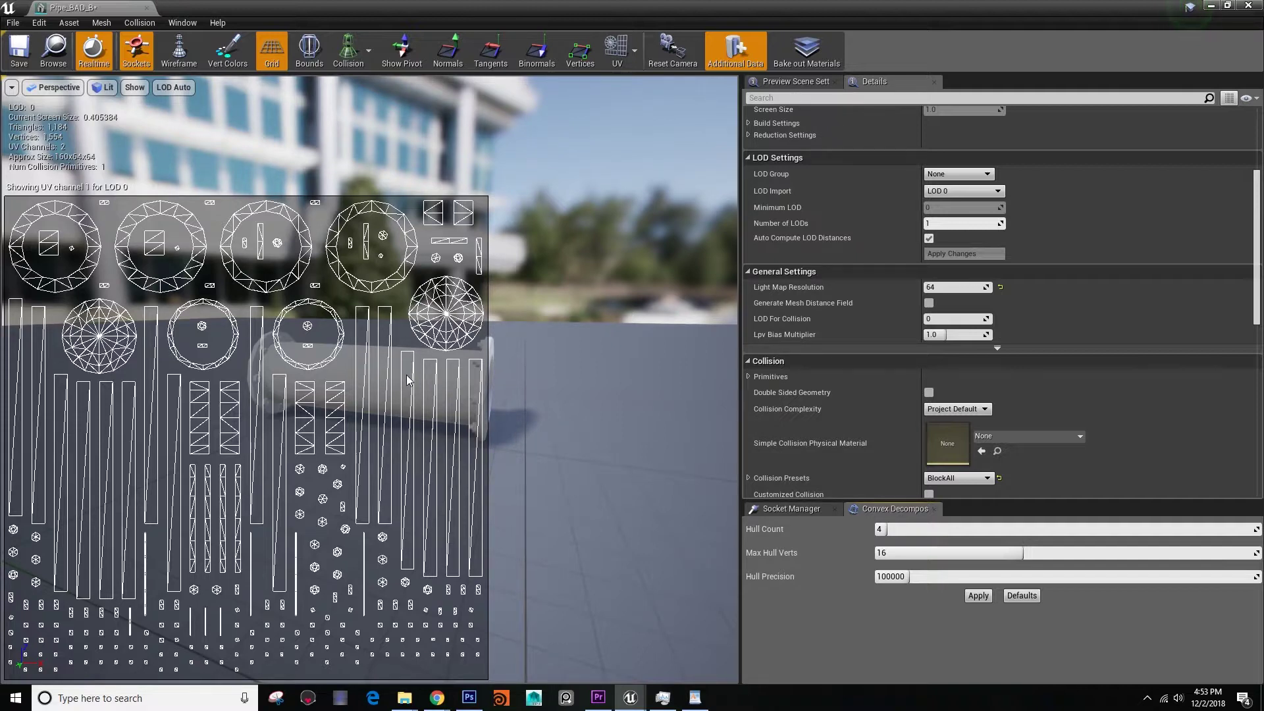
left_click_drag(367, 6, 550, 423)
mouse_move(560, 283)
right_mouse_down()
mouse_move(665, 273)
mouse_move(711, 243)
mouse_move(734, 204)
mouse_move(592, 277)
mouse_move(579, 270)
mouse_move(612, 267)
mouse_move(586, 269)
mouse_move(579, 290)
mouse_move(553, 273)
right_mouse_up()
right_click_drag(638, 250, 661, 244)
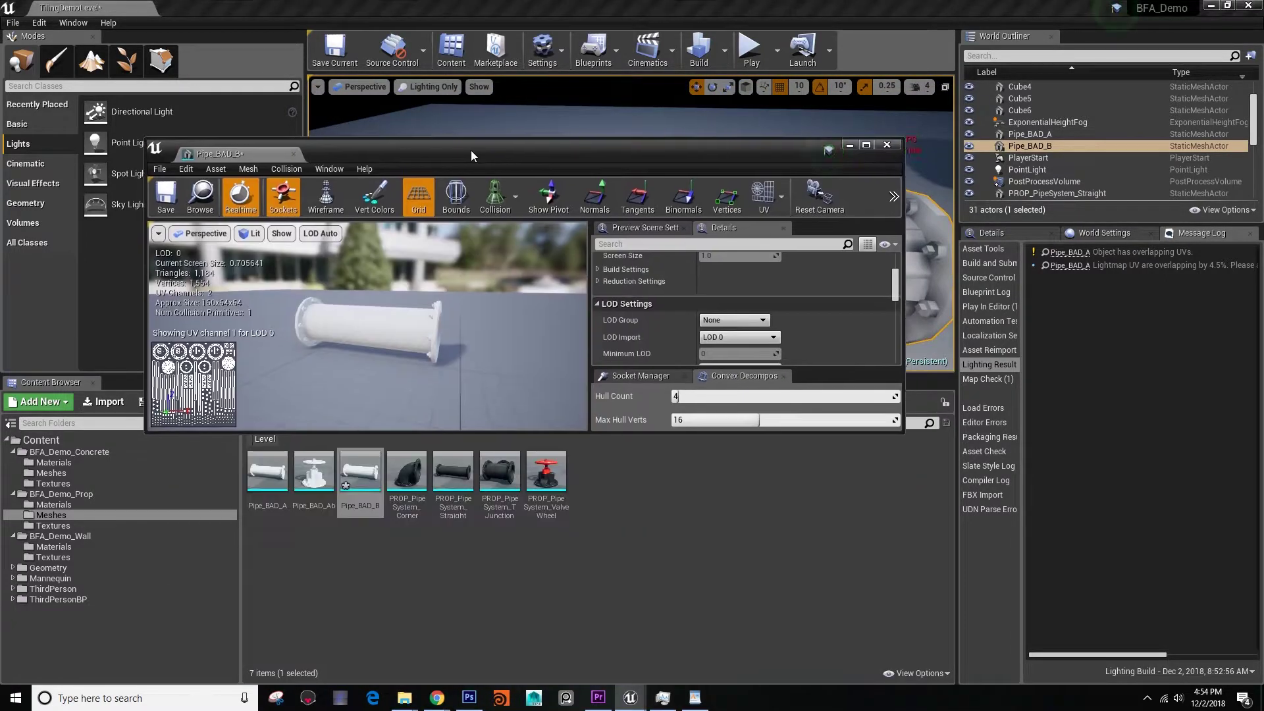
Change the Light Map Resolution of the Pipe_BAD_B mesh and save the mesh
double_click(471, 151)
scroll(887, 316, "down", 2)
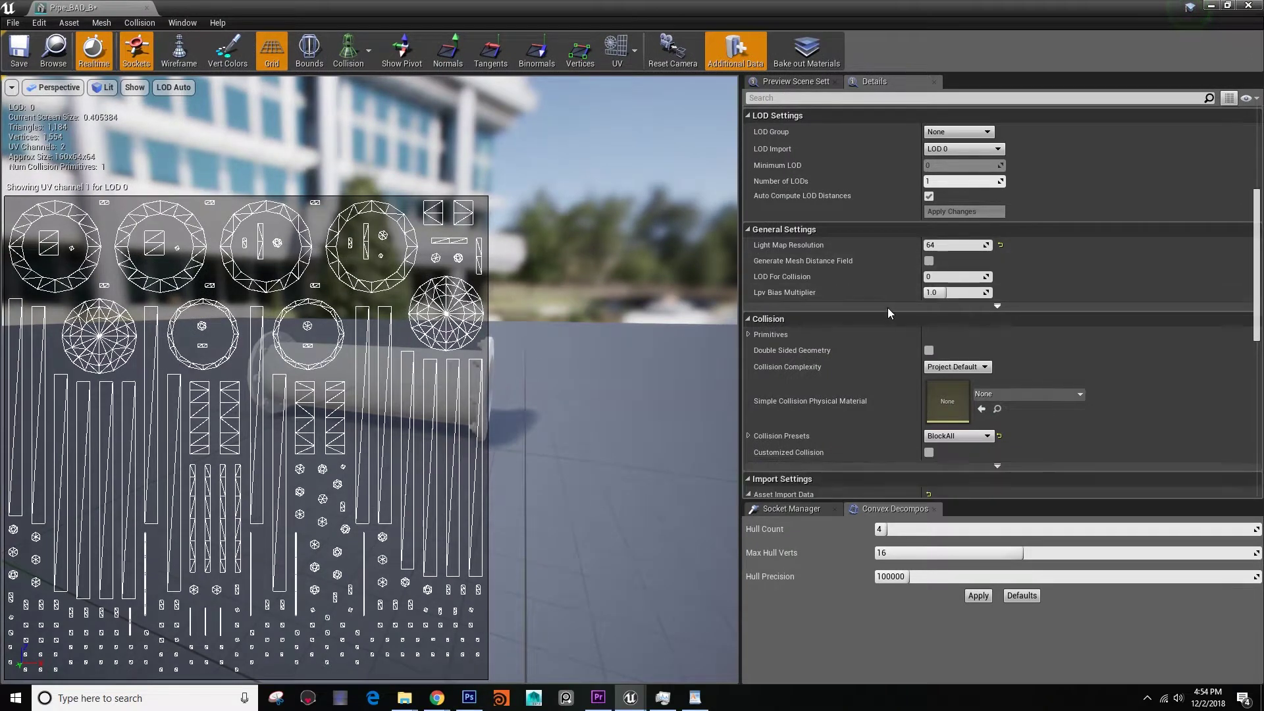
scroll(891, 295, "down", 1)
scroll(890, 291, "up", 4)
scroll(890, 291, "up", 1)
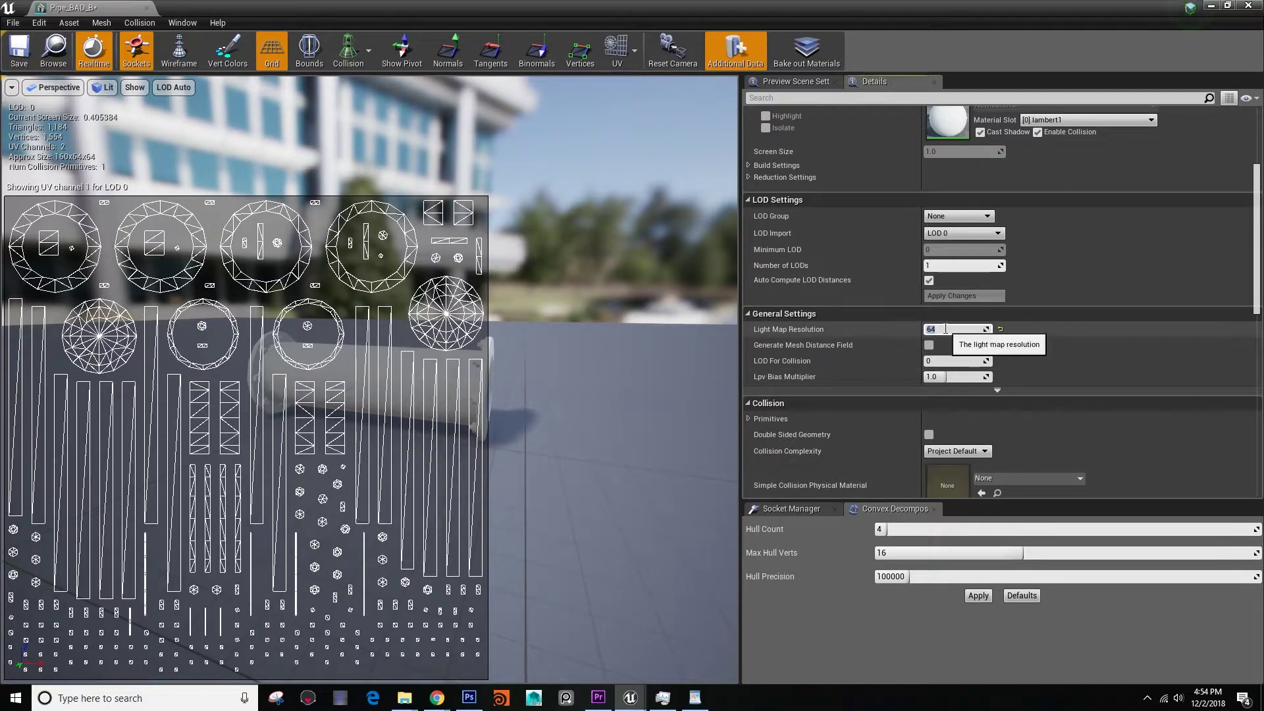
left_click(22, 53)
Move the mesh editor aside and rebuild the level's lighting with the updated Pipe_BAD_B
left_click_drag(319, 8, 431, 500)
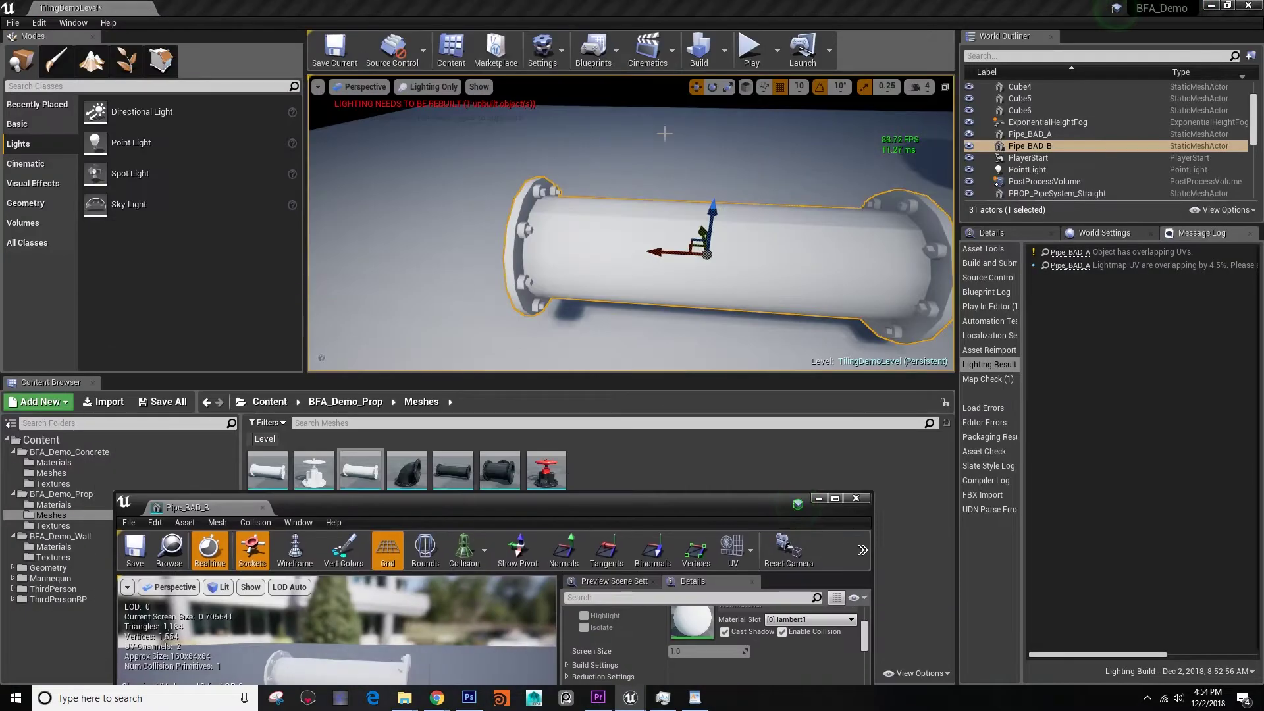
left_click(724, 50)
left_click(750, 91)
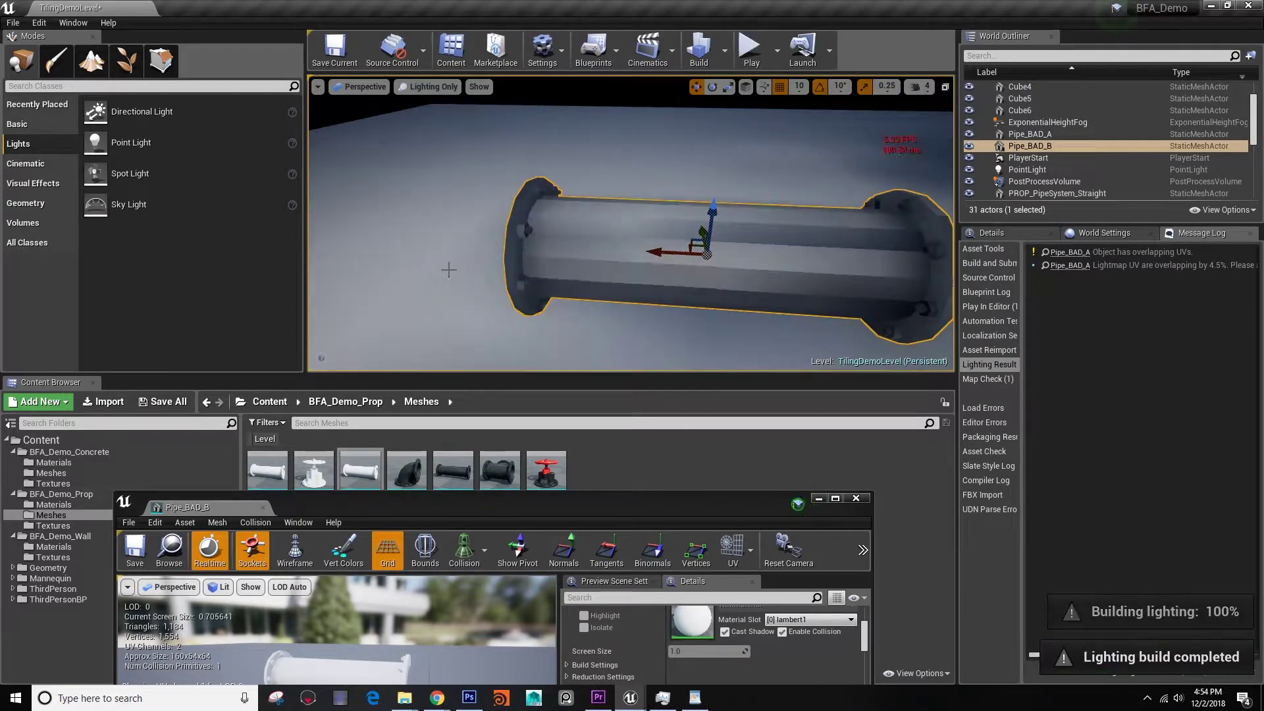
Examine the rebuilt shading on the barrel and flanges of Pipe_BAD_B alongside its UV Channel 1 layout
right_click_drag(449, 270, 790, 237)
mouse_move(586, 277)
right_mouse_down()
mouse_move(685, 284)
mouse_move(576, 275)
right_mouse_up()
left_click_drag(517, 508, 521, 283)
right_click_drag(527, 227, 525, 192)
right_click_drag(493, 245, 499, 133)
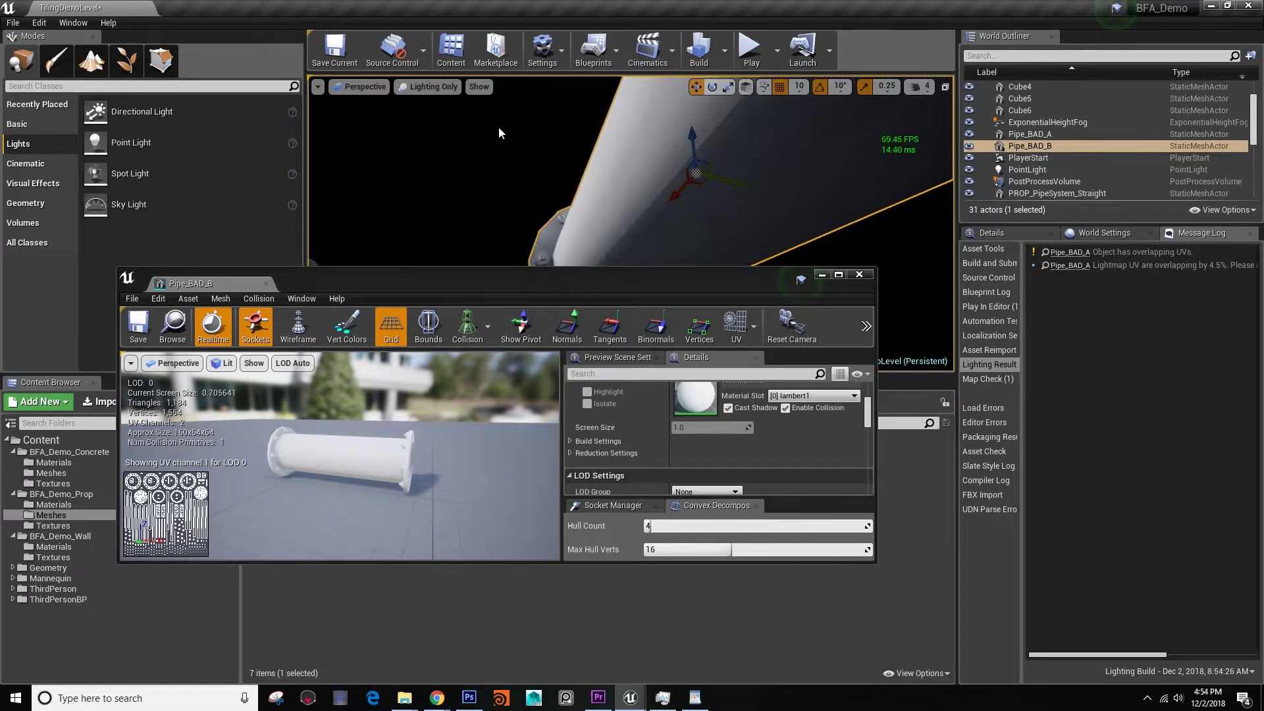
right_click_drag(586, 221, 604, 250)
right_click_drag(545, 198, 536, 258)
left_click_drag(495, 277, 648, 392)
mouse_move(642, 269)
right_mouse_down()
mouse_move(612, 247)
mouse_move(642, 267)
right_mouse_up()
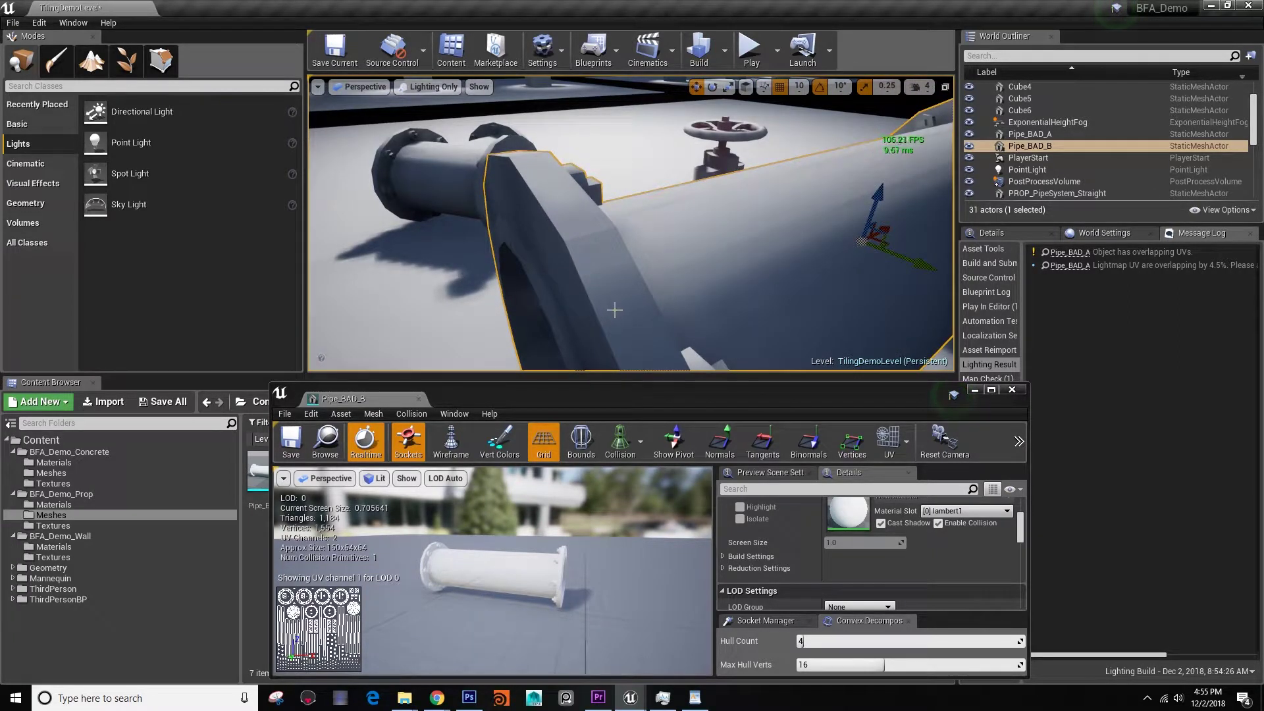
right_click_drag(616, 289, 634, 188)
right_click_drag(632, 270, 547, 351)
Inspect the open end of the pipe in the Pipe_BAD_B mesh preview and close the mesh editor
left_click_drag(548, 399, 529, 245)
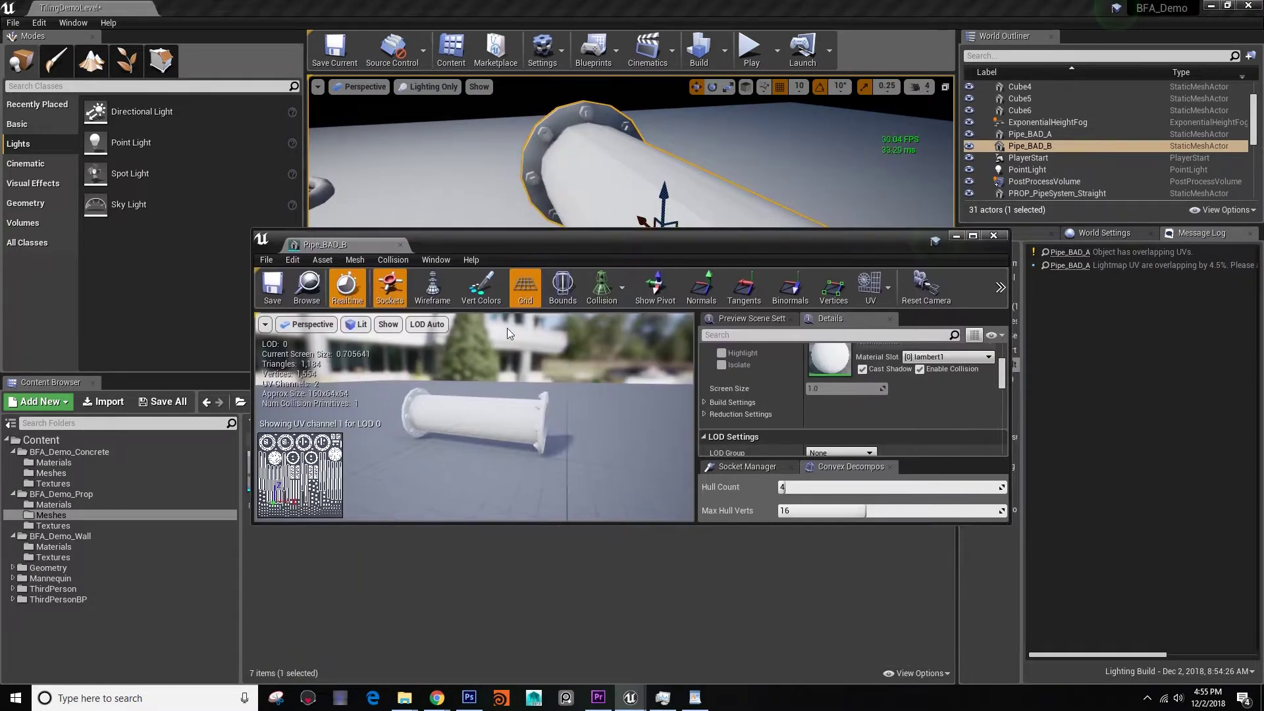
scroll(473, 401, "up", 3)
left_click_drag(472, 401, 426, 395)
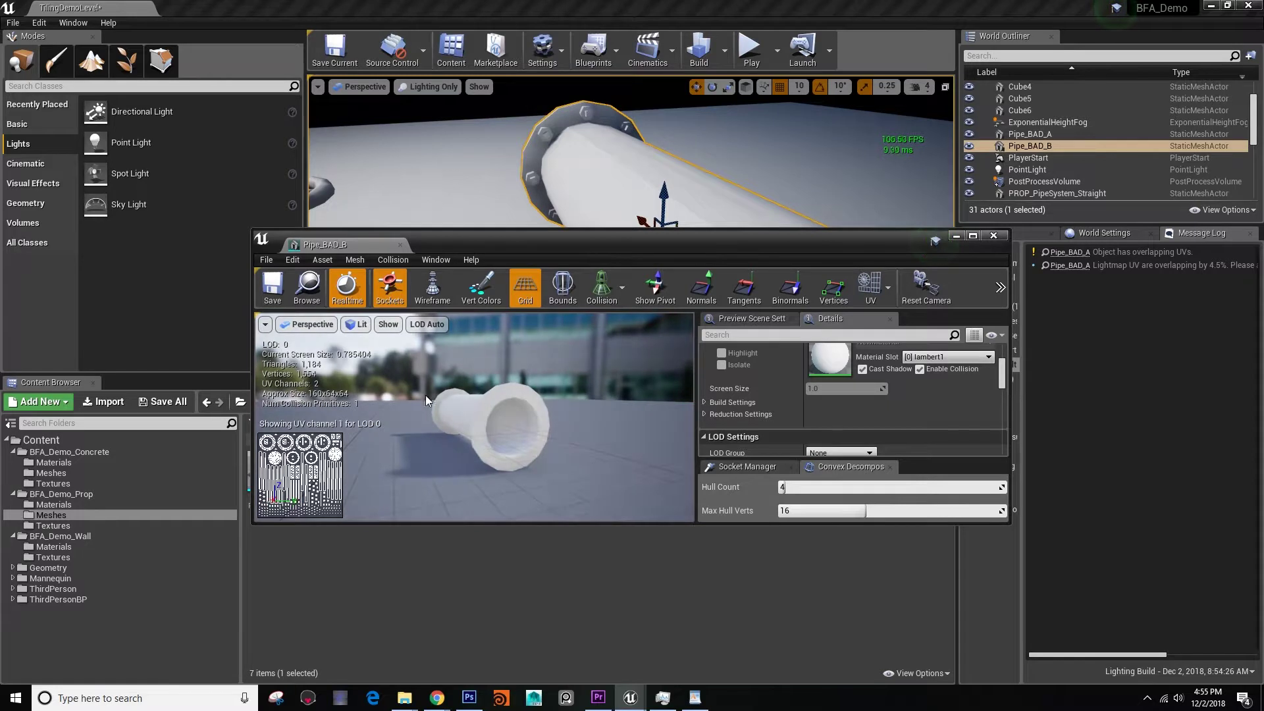
left_click(400, 245)
Select and frame the PROP_PipeSystem_Straight pipe in the level and inspect its baked shading
right_click_drag(753, 302, 597, 227)
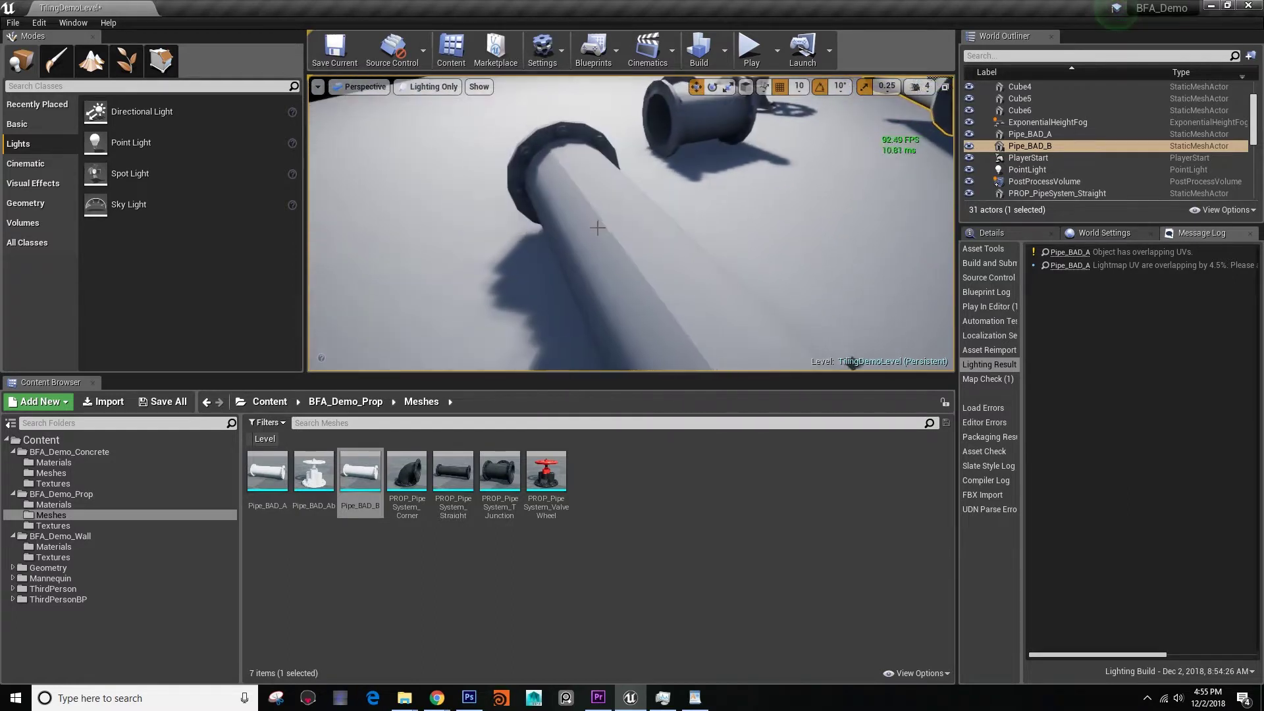
right_click_drag(553, 191, 619, 214)
left_click(553, 191)
key("f")
left_click_drag(553, 192, 356, 197, "alt")
right_click_drag(355, 197, 382, 198, "alt")
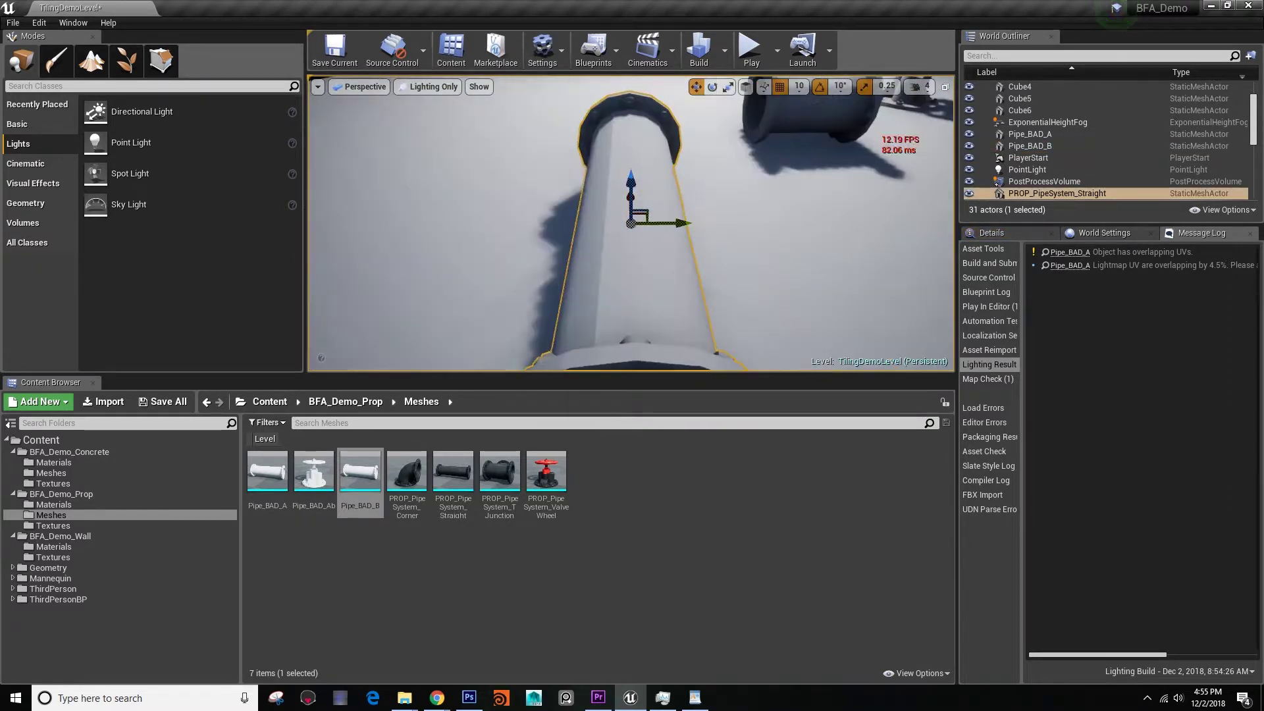
right_click_drag(592, 201, 559, 206, "alt")
Rotate the PROP_PipeSystem_Straight pipe about its long axis by about -170 degrees and deselect it
left_click_drag(559, 207, 583, 260, "alt")
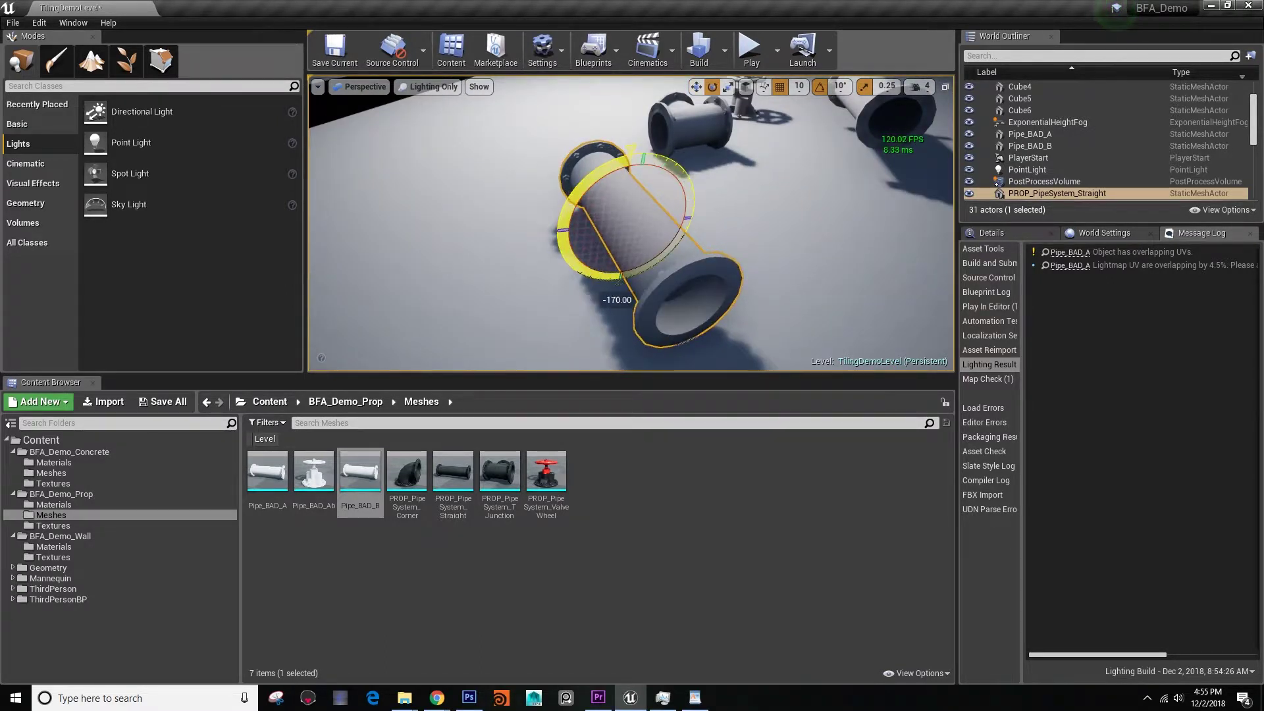
left_click_drag(618, 279, 625, 281)
key("Escape")
mouse_move(626, 223)
left_mouse_down("alt")
mouse_move(579, 221)
mouse_move(513, 164)
mouse_move(619, 227)
left_mouse_up("alt")
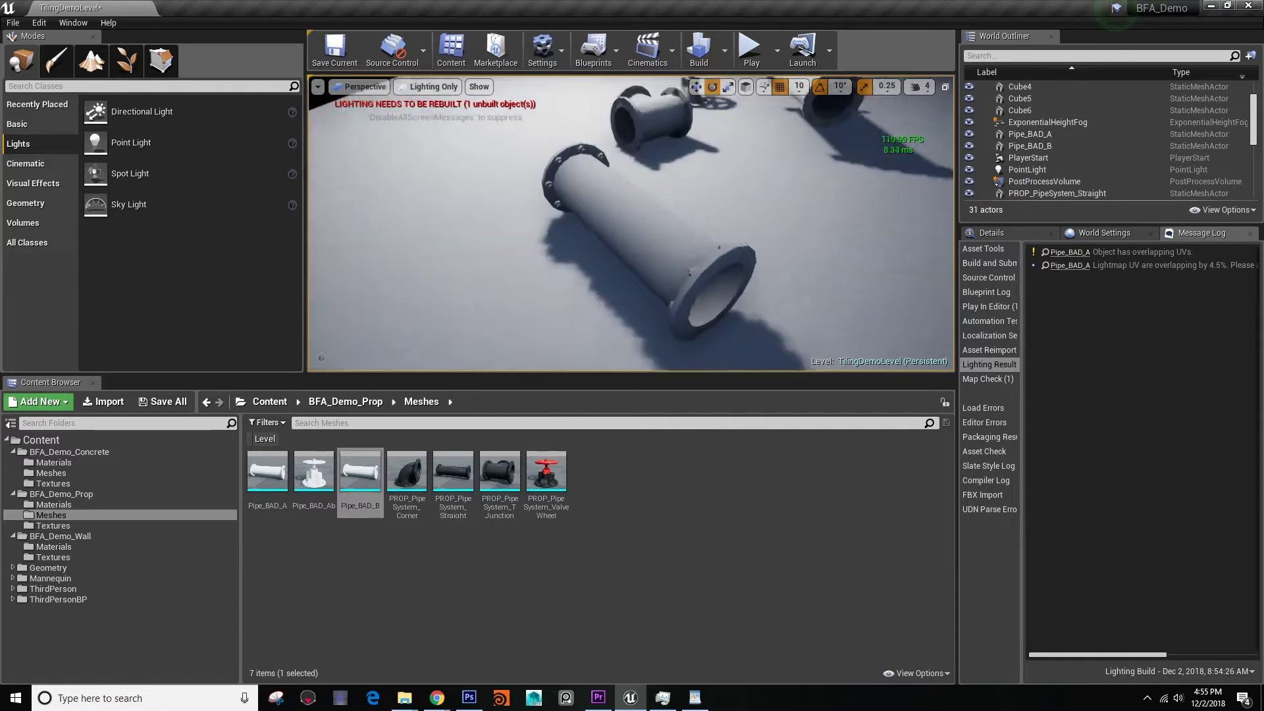
Examine the shading of the rotated straight pipe from several angles and compare it with the surrounding pipe props
left_click_drag(711, 217, 724, 194, "alt")
right_click_drag(724, 195, 698, 197, "alt")
left_click_drag(698, 198, 816, 204, "alt")
left_click_drag(632, 198, 642, 209, "alt")
right_click_drag(642, 209, 669, 217, "alt")
left_click(665, 220)
left_click_drag(576, 248, 746, 289, "alt")
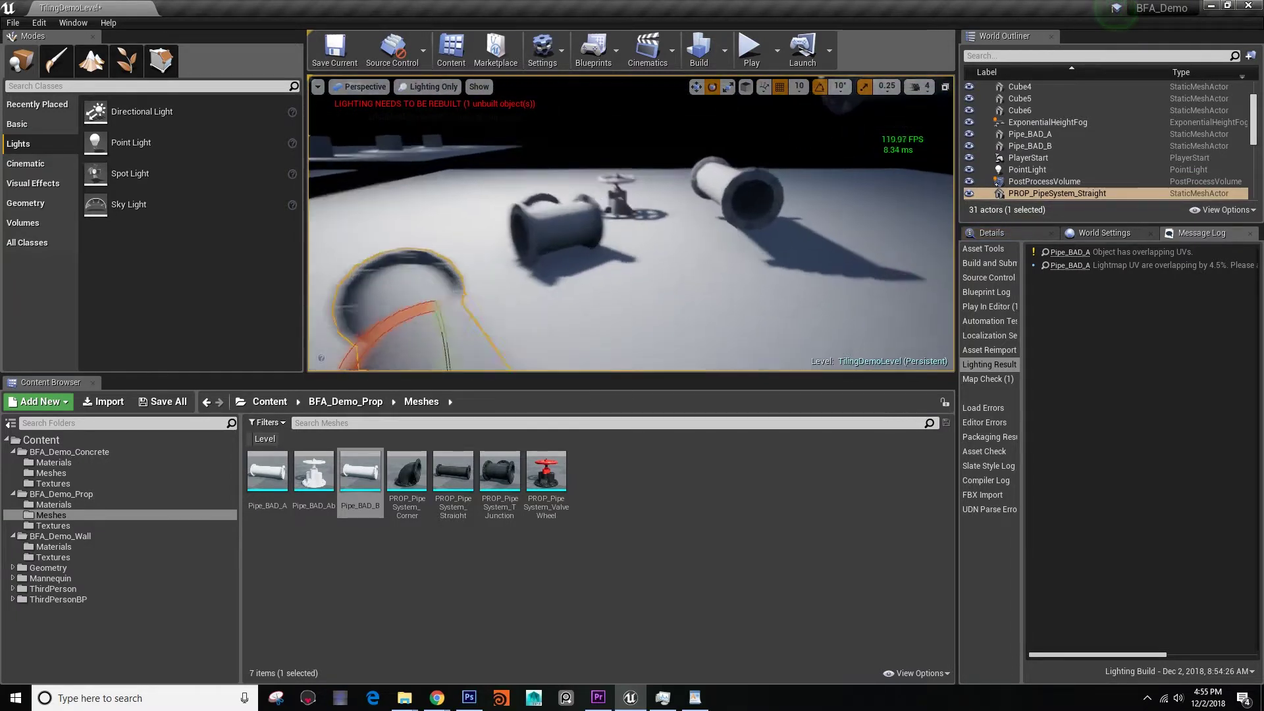
right_click_drag(632, 224, 615, 276)
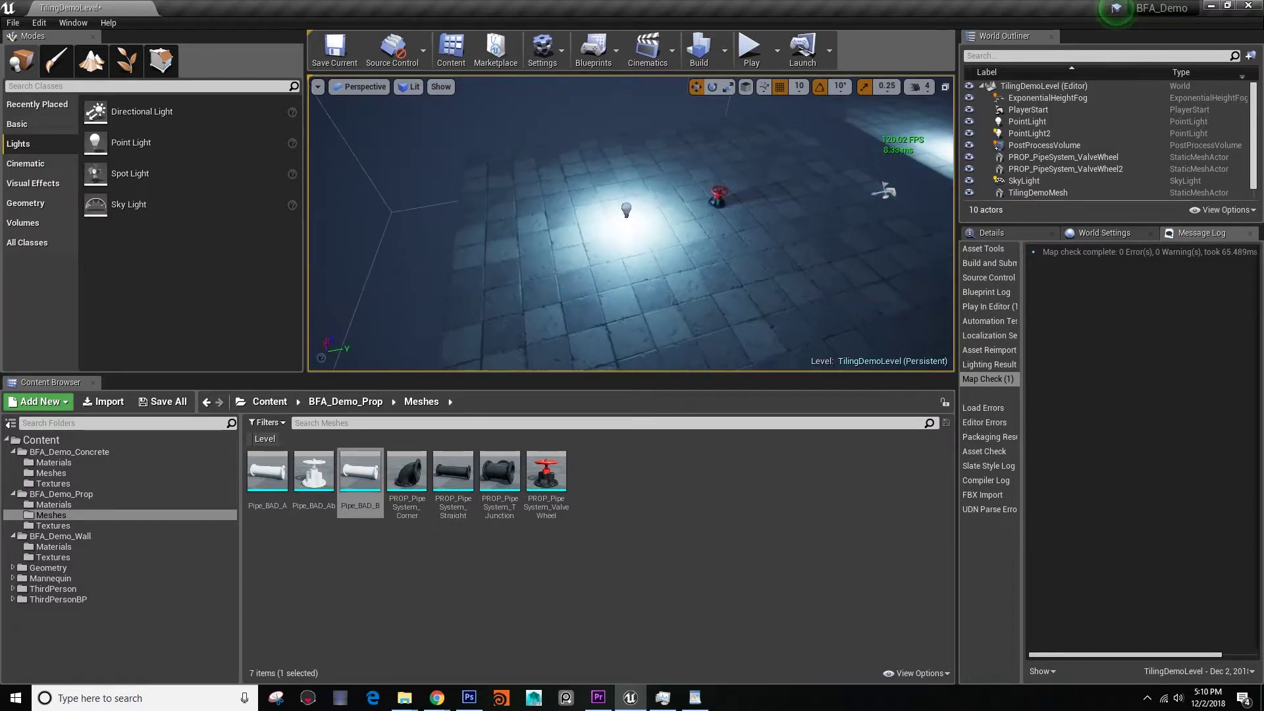
Select PointLight2 near the red valve wheel, view its light details and surroundings, and clear the selection
right_click_drag(631, 224, 460, 220)
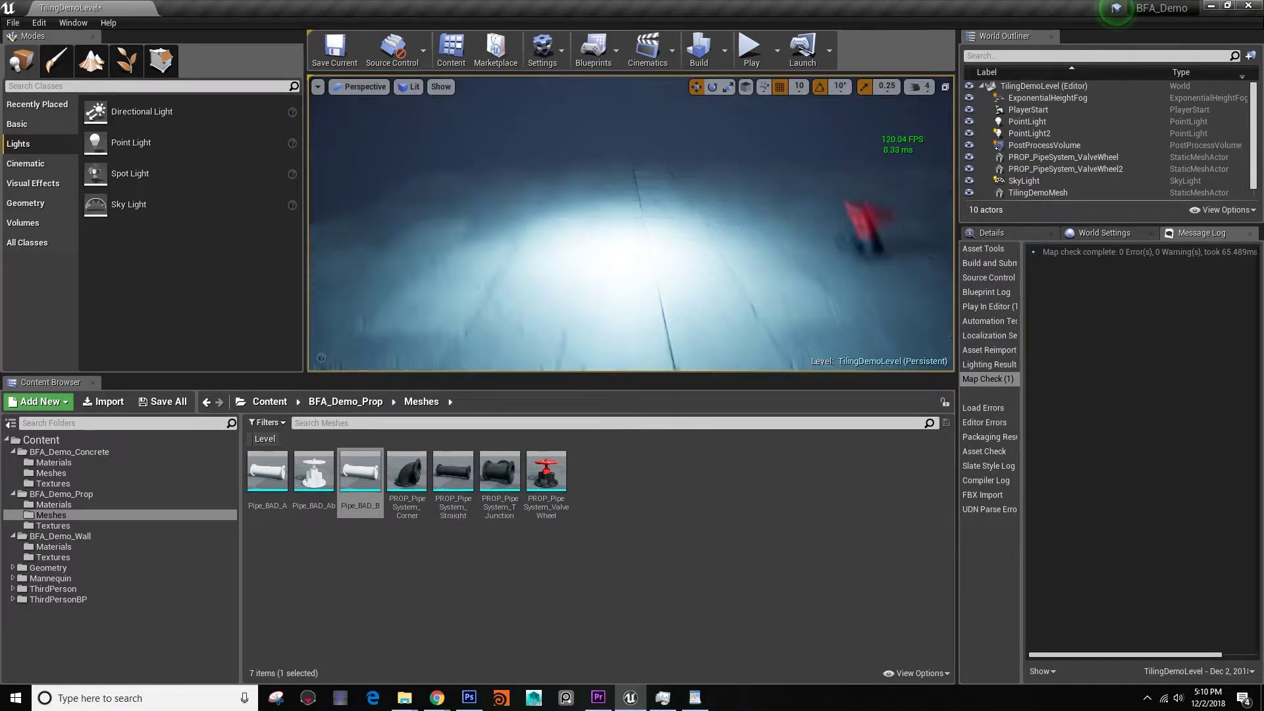
left_click(605, 189)
left_click(1001, 233)
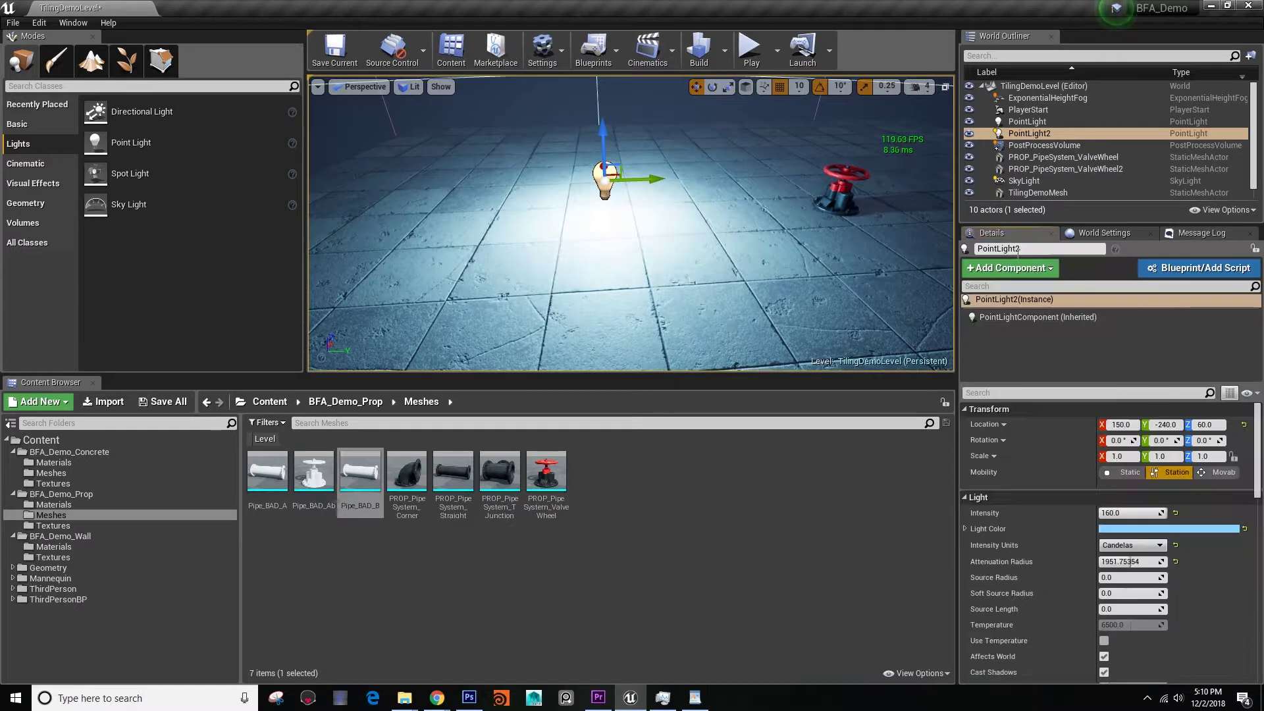
right_click_drag(608, 247, 698, 248)
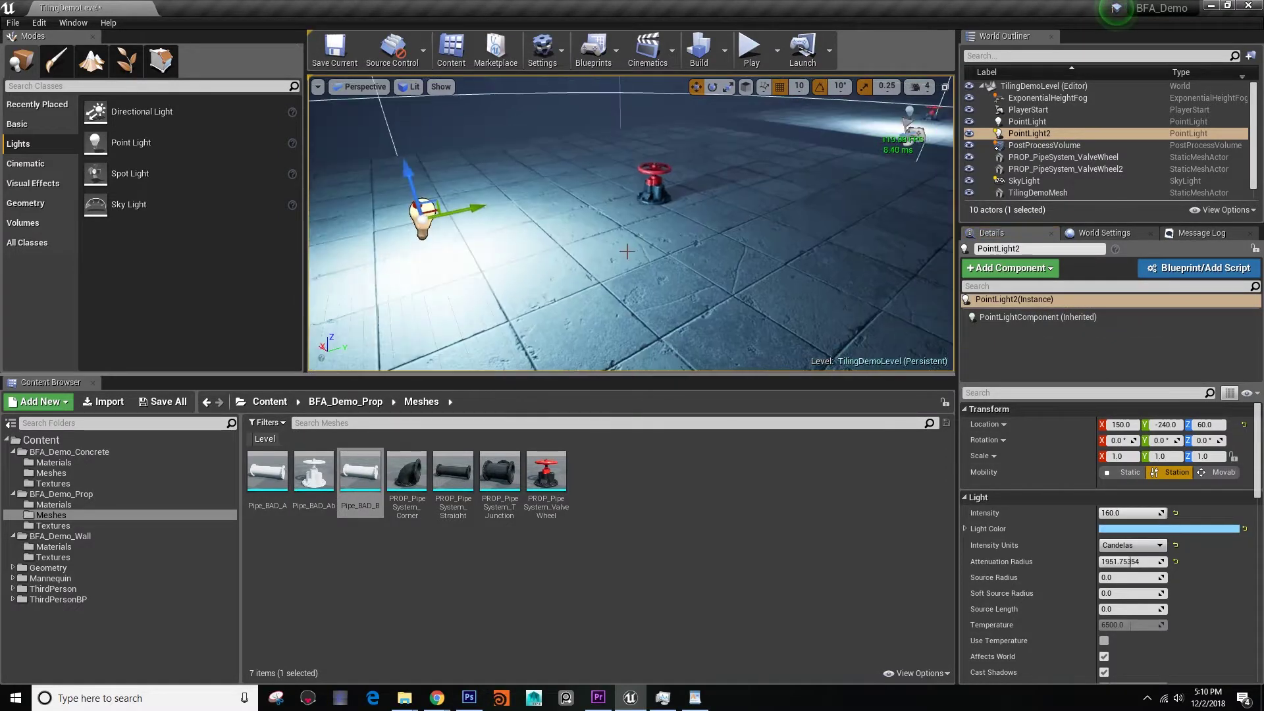
key("Escape")
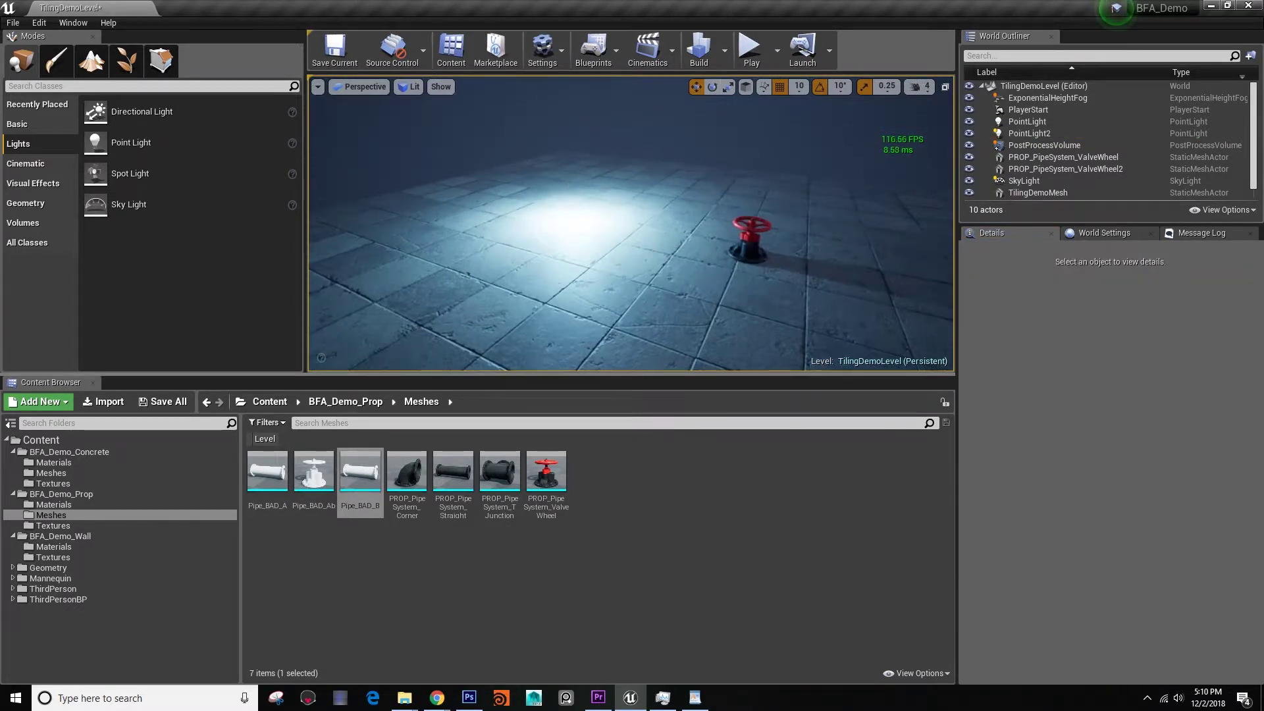
Select PointLight beside the red valve wheel, view its light details and the lit floor, and clear the selection
right_click_drag(631, 223, 566, 253)
key("w")
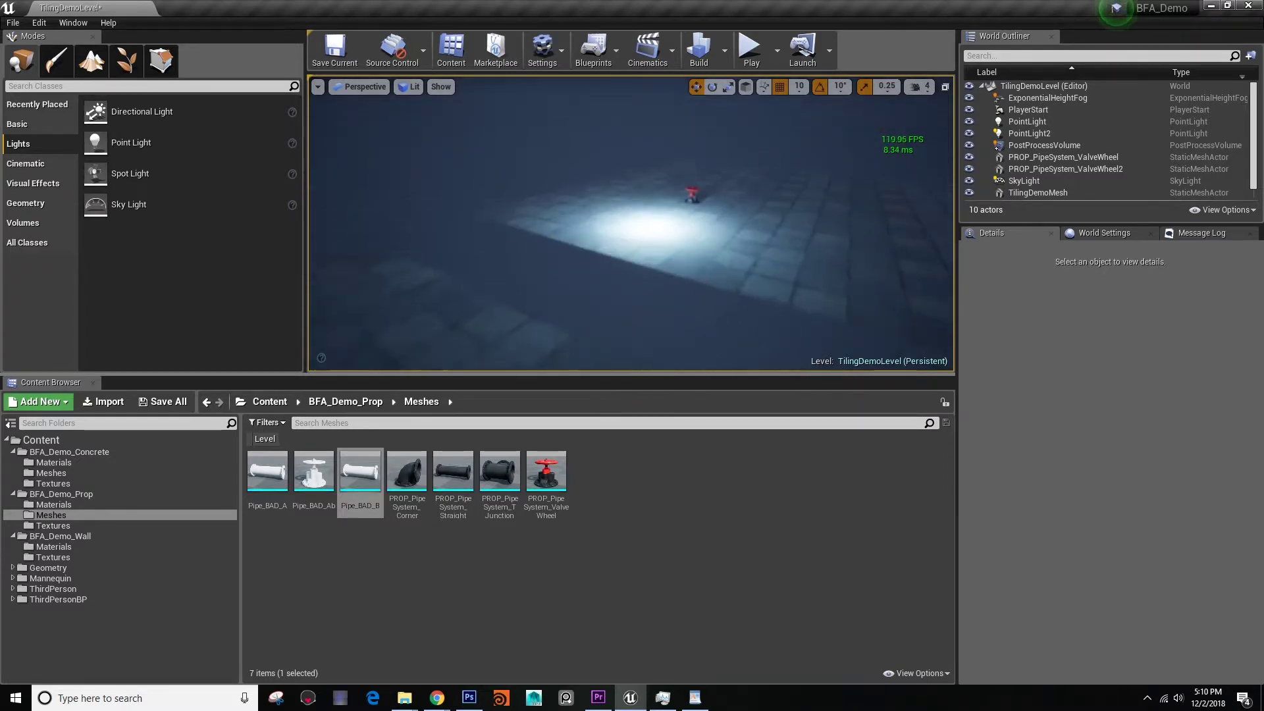
left_click(508, 141)
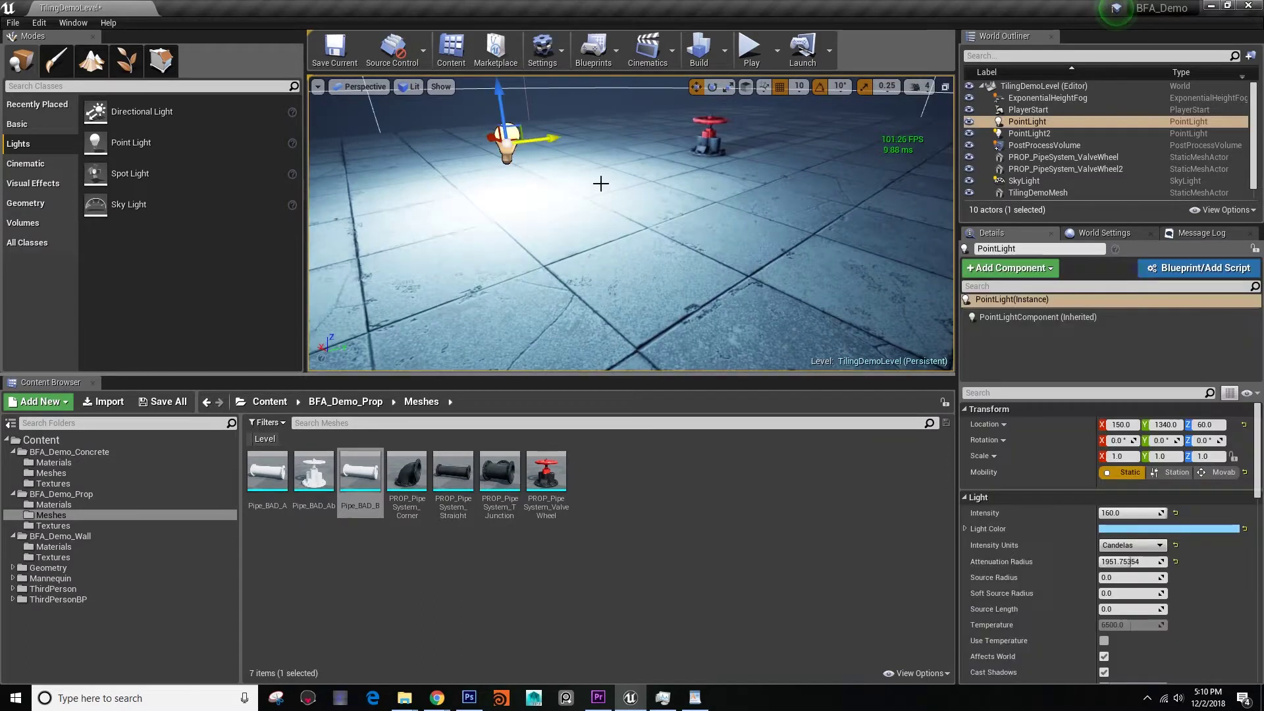
right_click_drag(695, 232, 675, 298)
key("Escape")
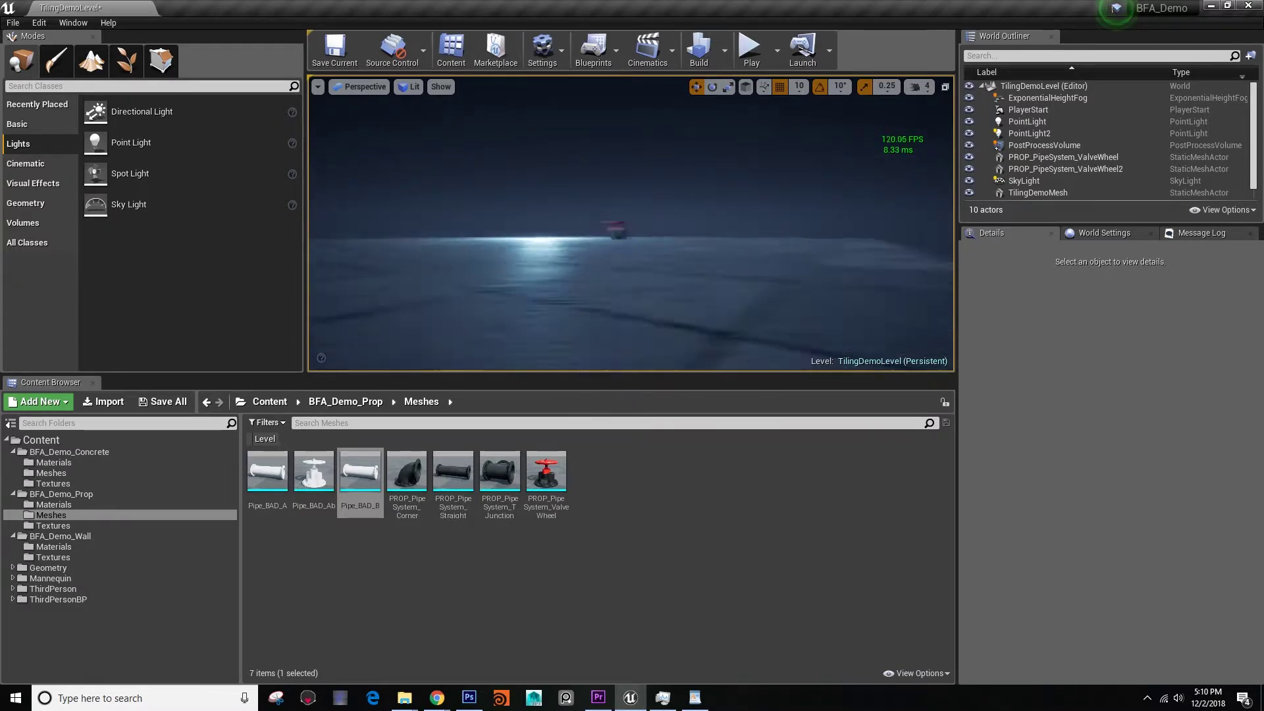
Reselect the point light above the bright floor area, inspect the light from nearby angles, and deselect it
right_click_drag(631, 224, 632, 270)
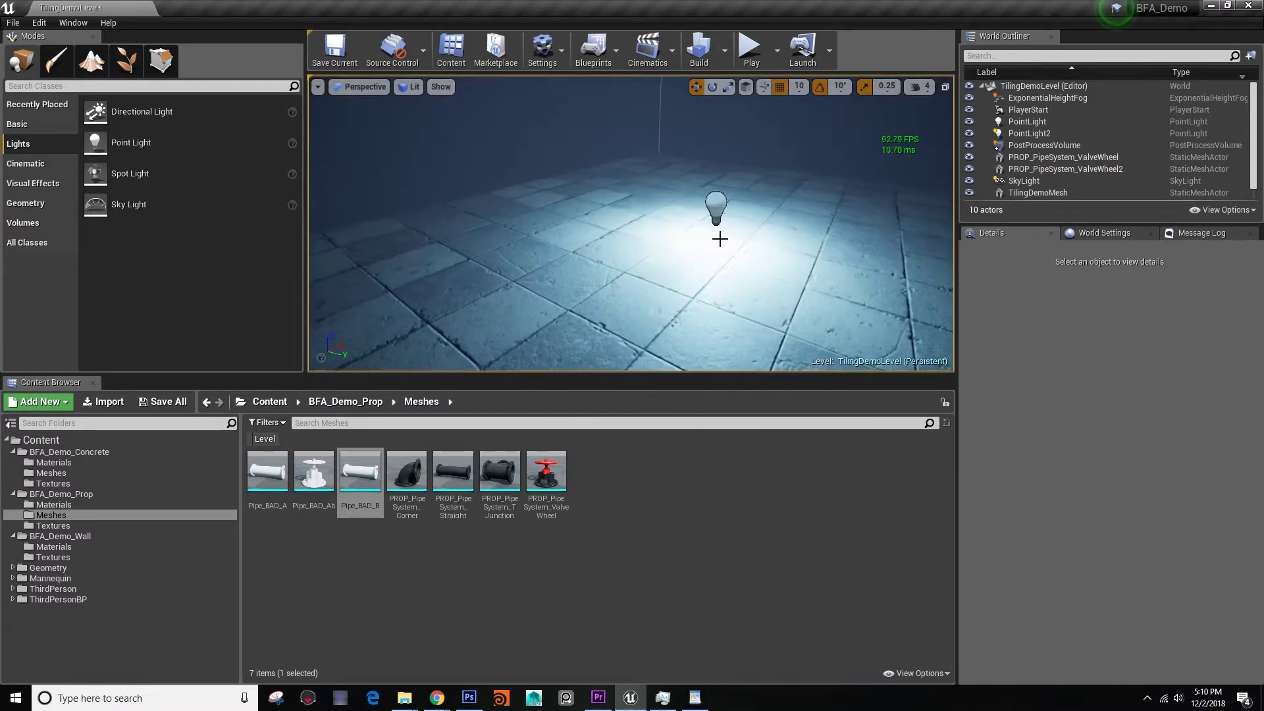
left_click(716, 210)
mouse_move(600, 192)
right_mouse_down()
mouse_move(684, 211)
mouse_move(587, 212)
right_mouse_up()
key("Escape")
right_click_drag(655, 302, 697, 279)
key("g")
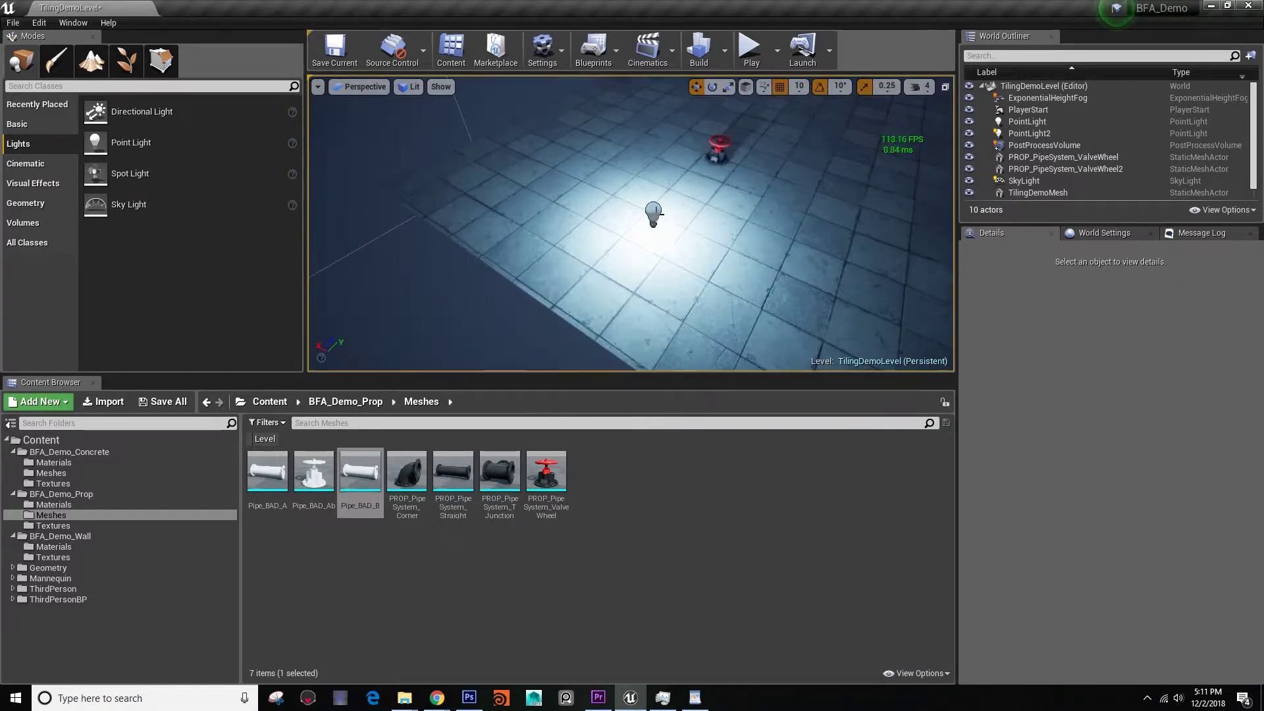
Select and frame PointLight, inspect its glow on the tiles from above and from the side, and deselect it
left_click(657, 213)
key("f")
left_click_drag(722, 240, 797, 258, "alt")
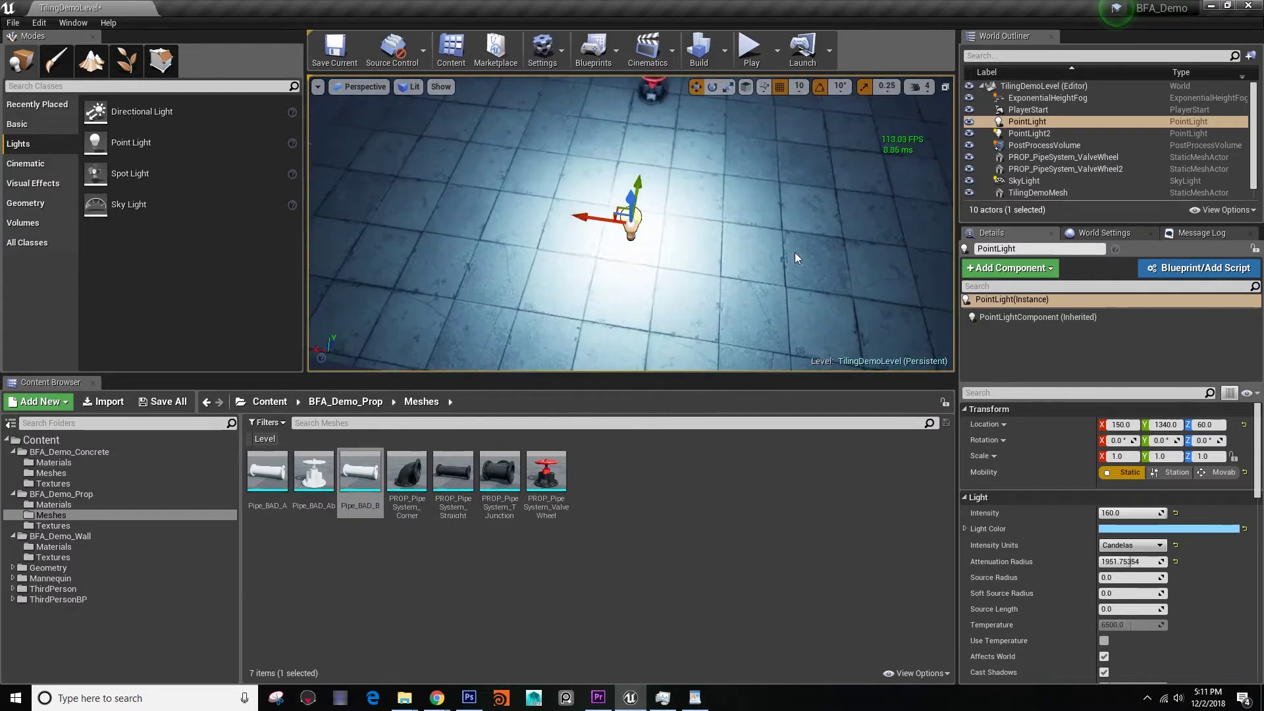
left_click_drag(512, 274, 522, 276, "alt")
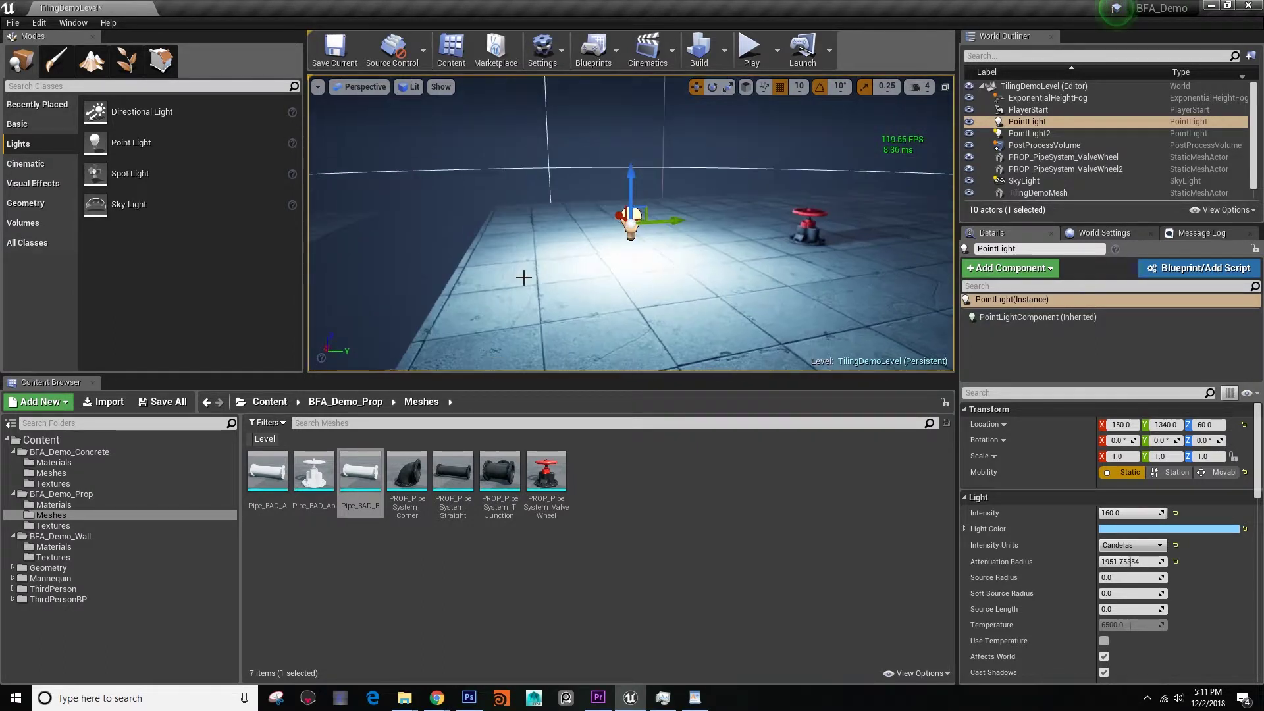
key("Escape")
Examine the lighting on the tiled floor and valve wheels from high and low viewpoints, leaving nothing selected
left_click_drag(672, 299, 707, 293, "alt")
left_click(710, 207)
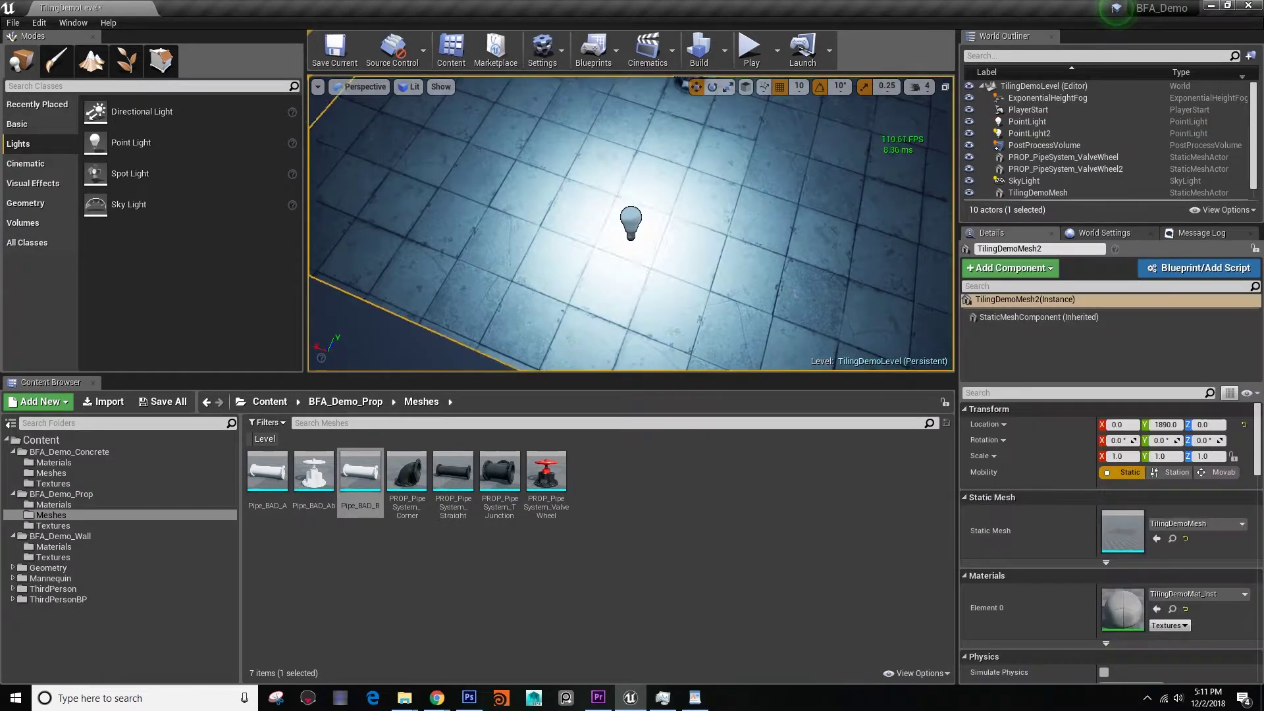
scroll(787, 298, "down", 4)
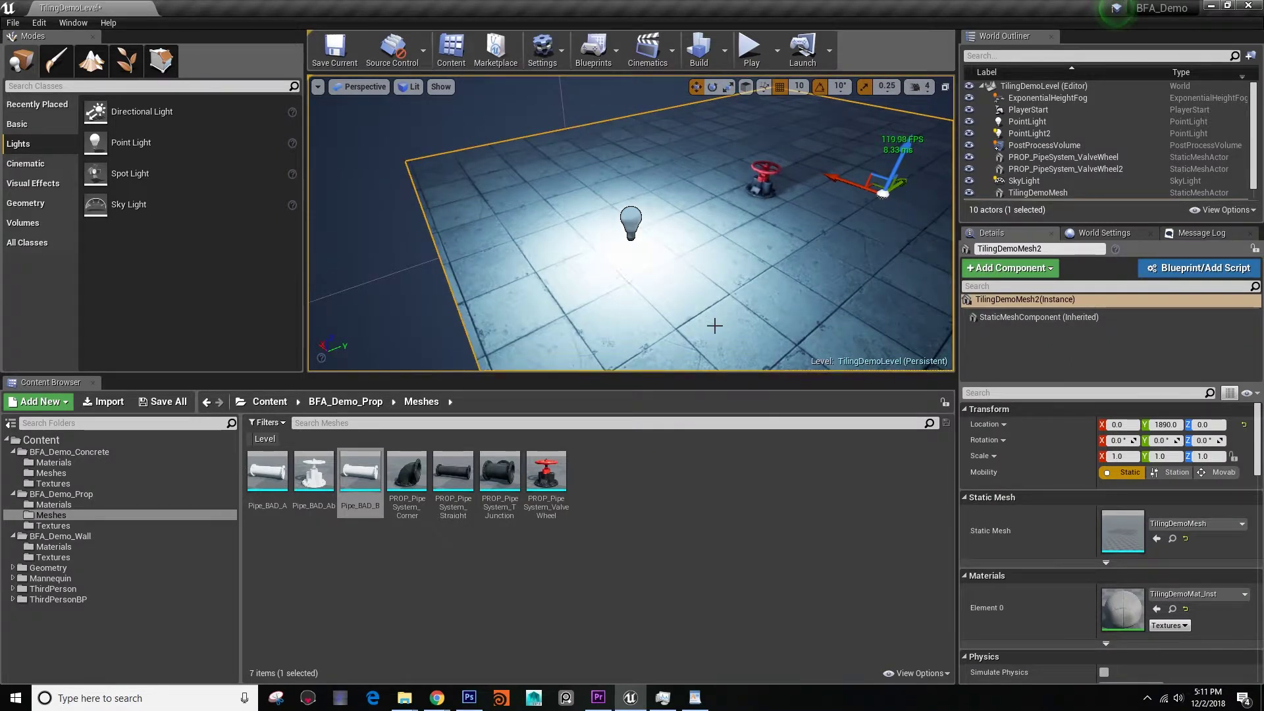
key("Escape")
mouse_move(722, 316)
left_mouse_down("alt")
mouse_move(739, 298)
mouse_move(742, 309)
left_mouse_up("alt")
scroll(742, 309, "down", 4)
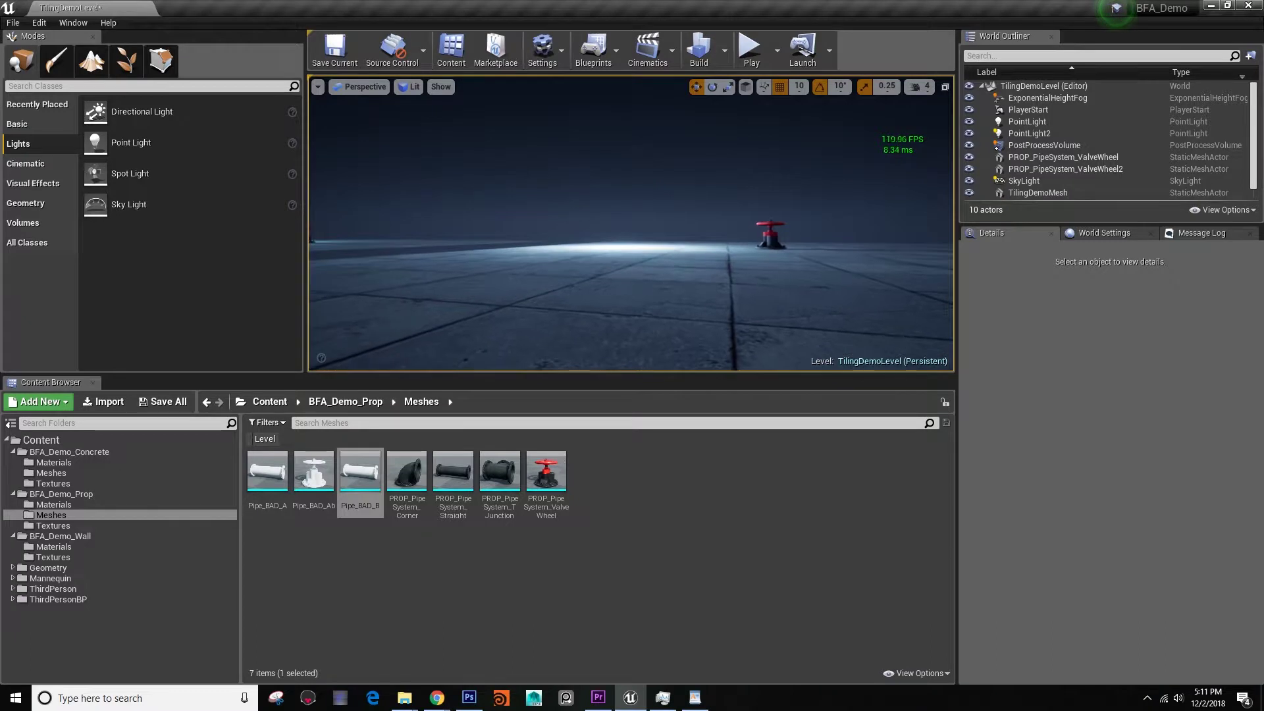
right_click_drag(742, 309, 708, 321)
left_click_drag(743, 308, 754, 320, "alt")
left_click_drag(560, 258, 528, 262, "alt")
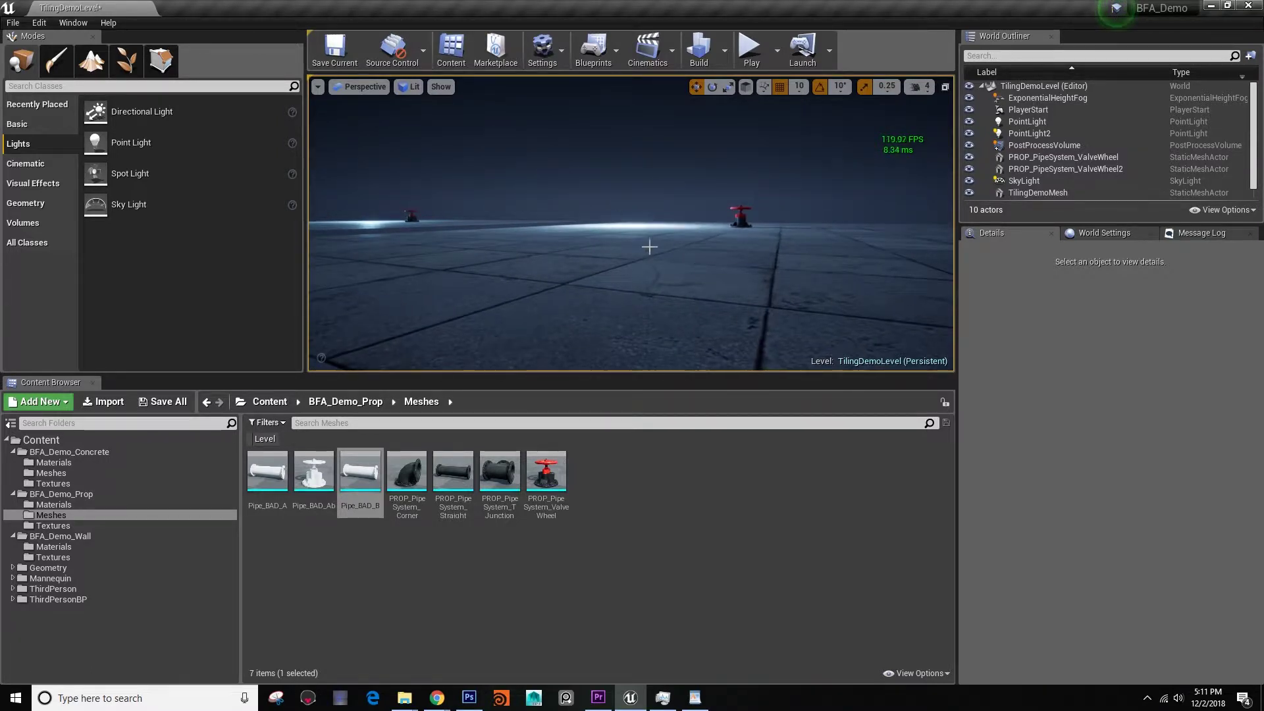
right_click_drag(667, 221, 673, 262)
right_click_drag(630, 223, 589, 214)
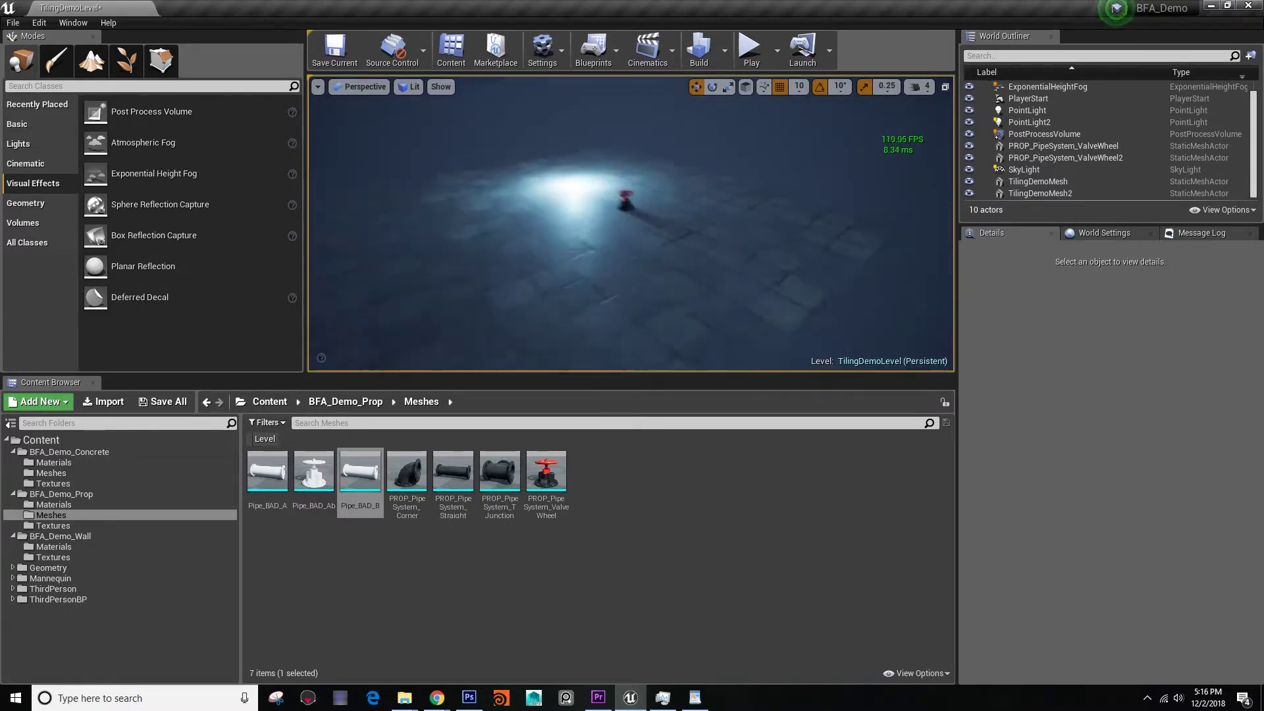
Select PointLight and examine its lit area and the valve wheel's shadow with editor icons hidden and shown
right_click_drag(631, 224, 553, 283)
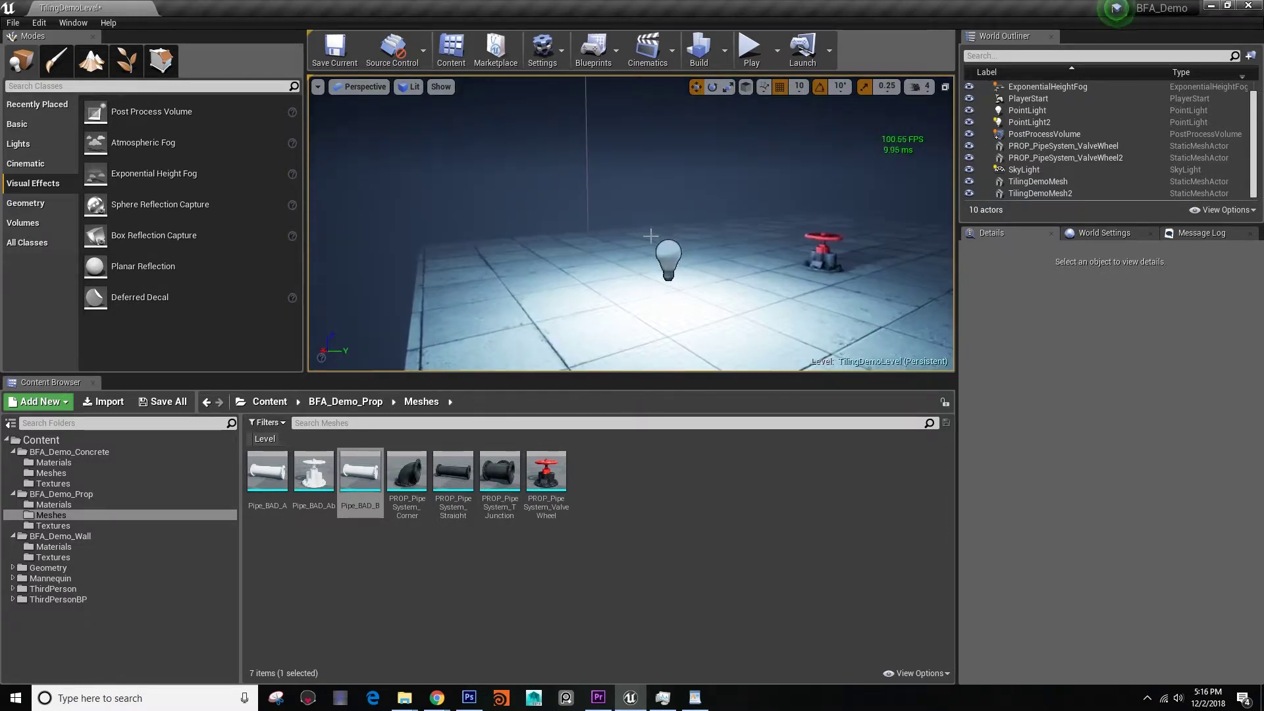
left_click(666, 260)
mouse_move(664, 260)
right_mouse_down()
mouse_move(681, 267)
mouse_move(667, 260)
right_mouse_up()
key("g")
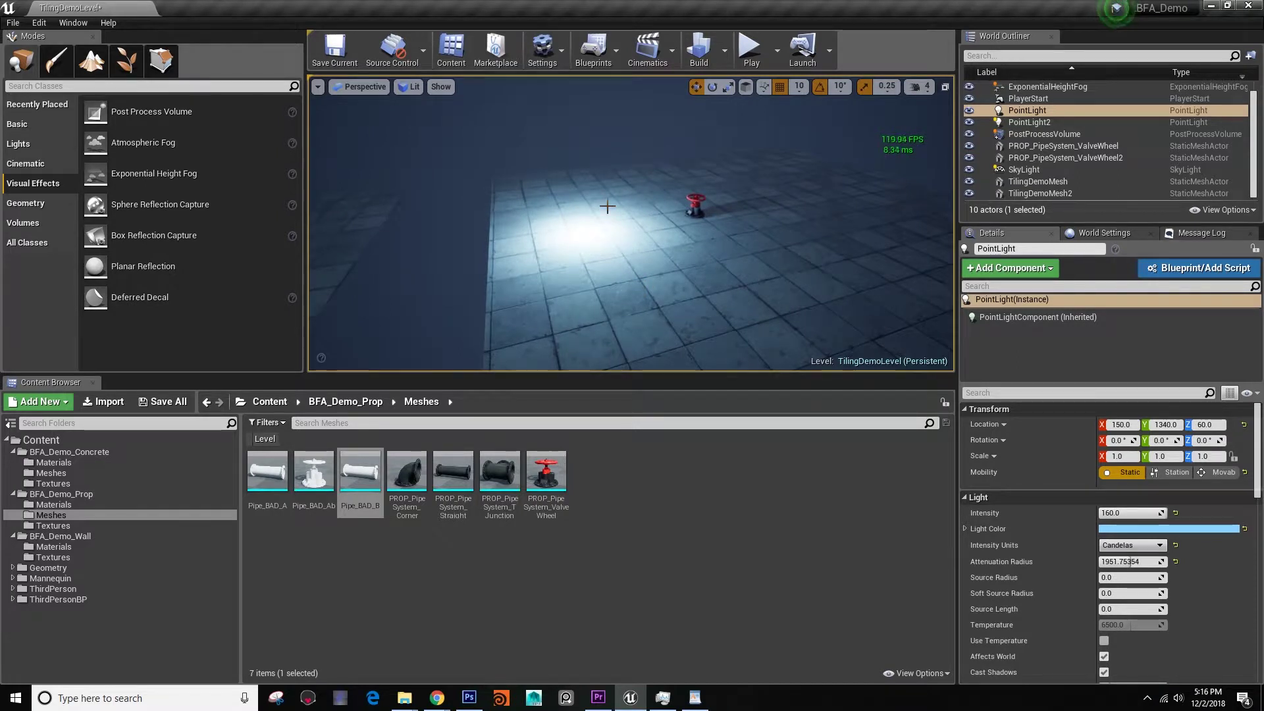
right_click_drag(616, 225, 617, 225)
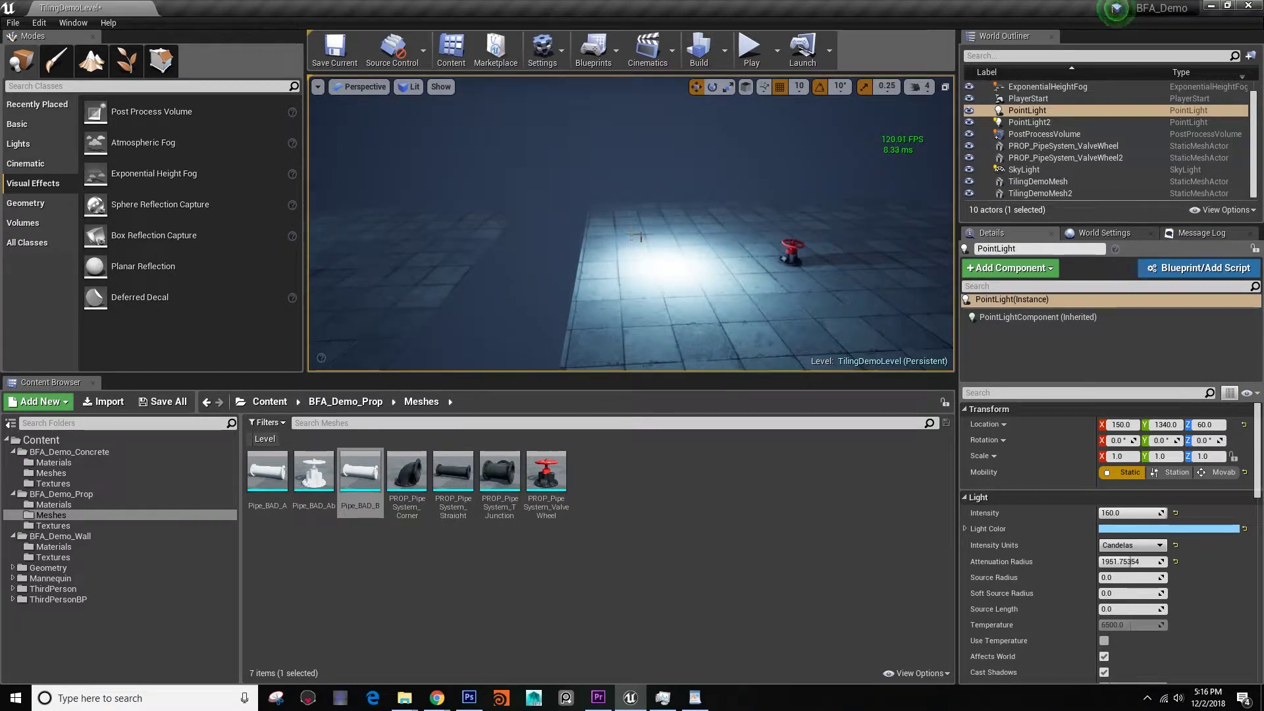
right_click_drag(792, 153, 792, 154)
key("g")
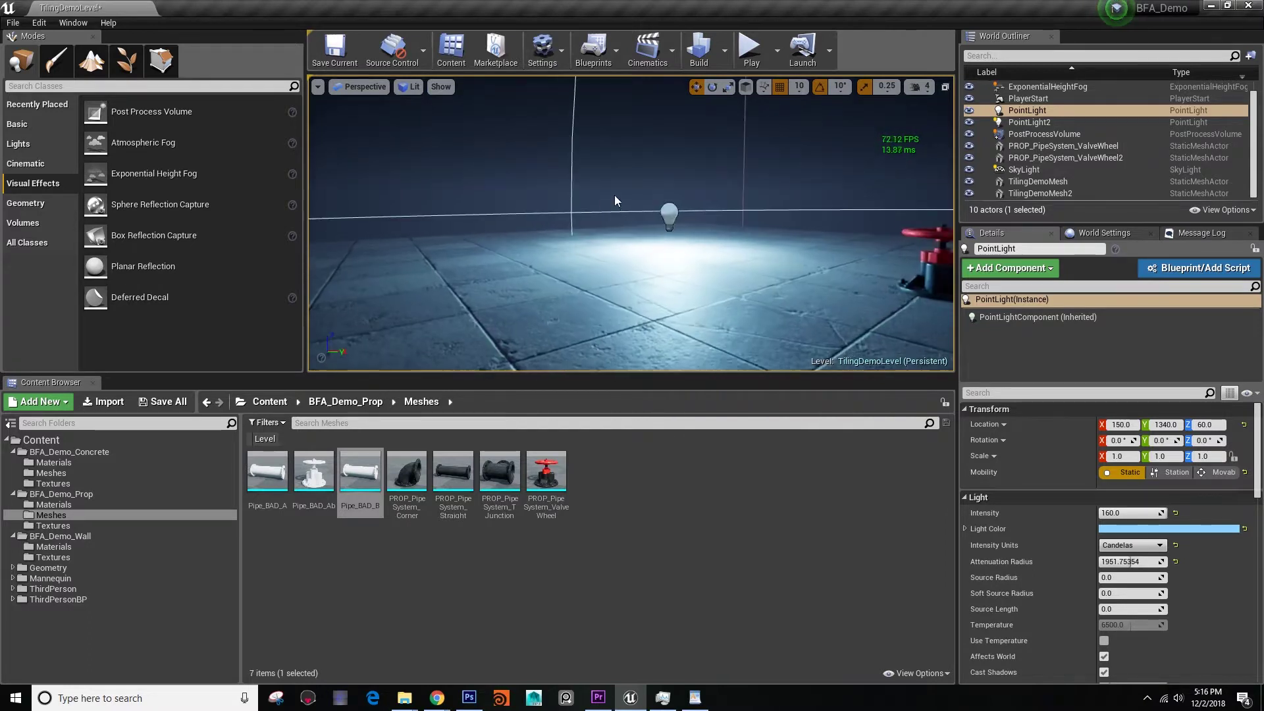
Select PointLight2 and raise it above the floor to a Z location of 100
left_click(670, 210)
right_click_drag(670, 209, 670, 209)
left_click_drag(623, 141, 618, 120)
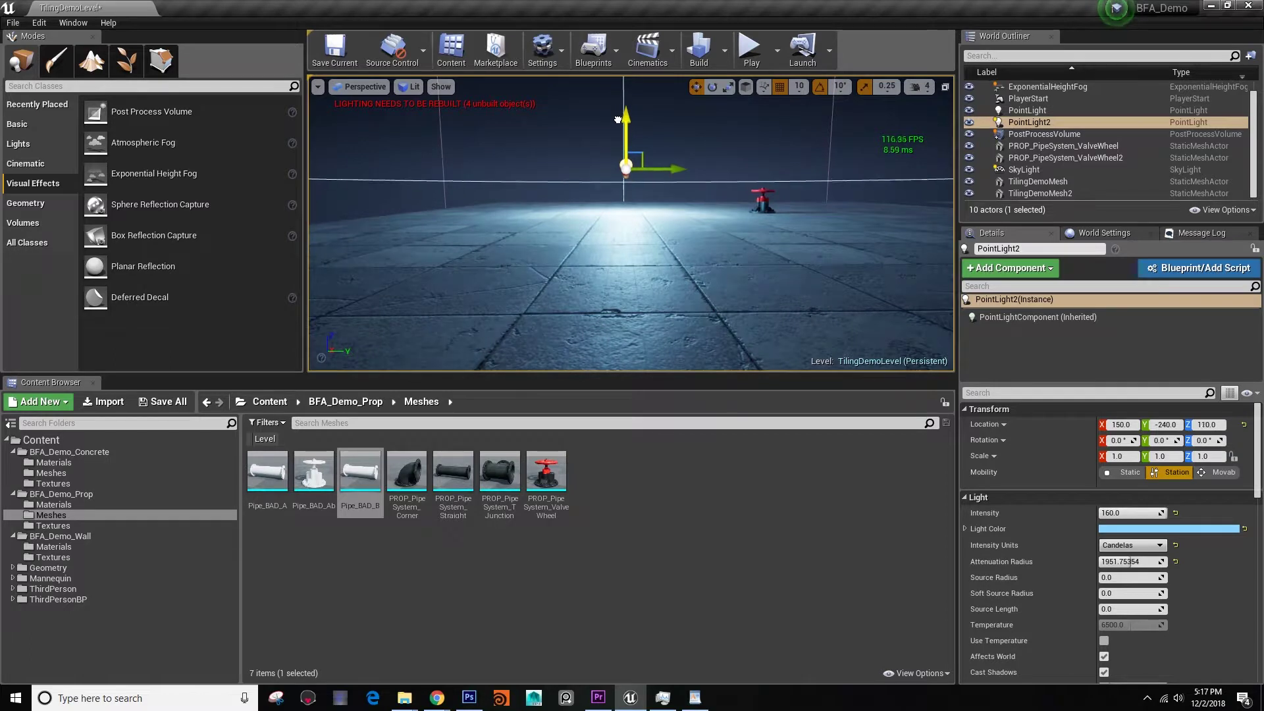
right_click_drag(621, 147, 622, 147)
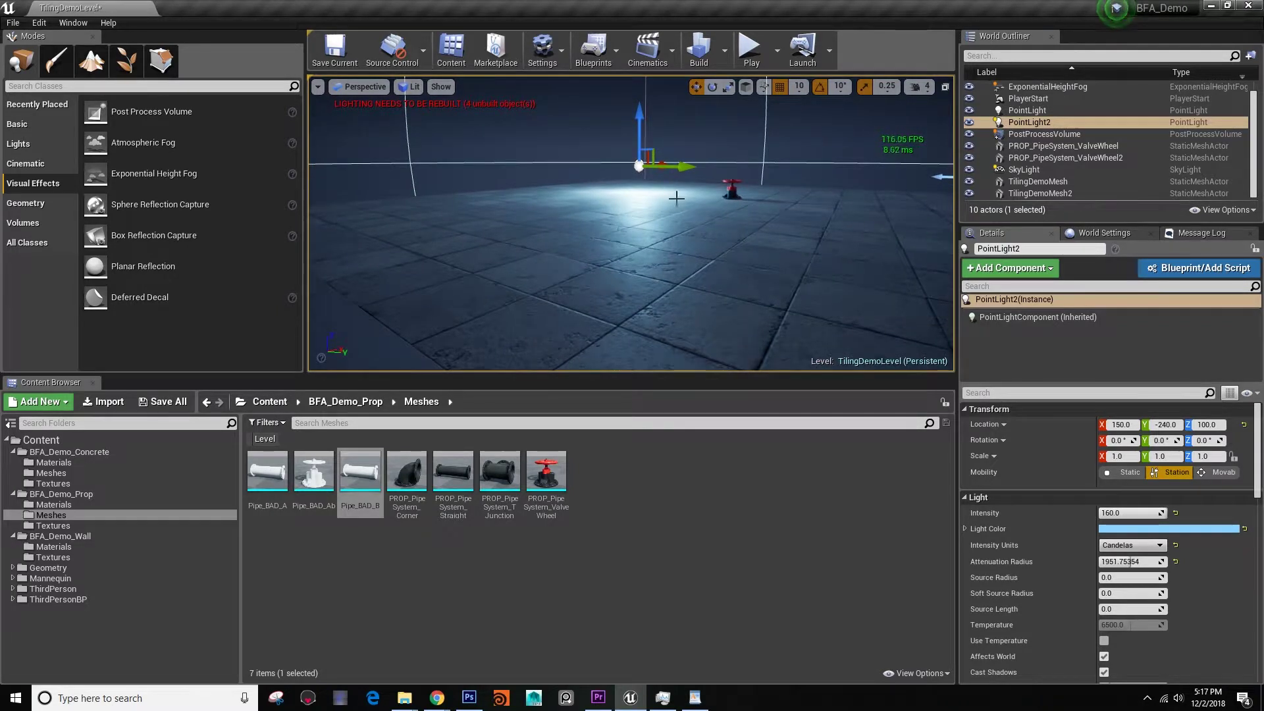
Build only the lighting for the level with PointLight2 at its new height
right_click_drag(605, 255, 582, 267)
key("g")
right_click_drag(602, 224, 601, 222)
left_click(724, 50)
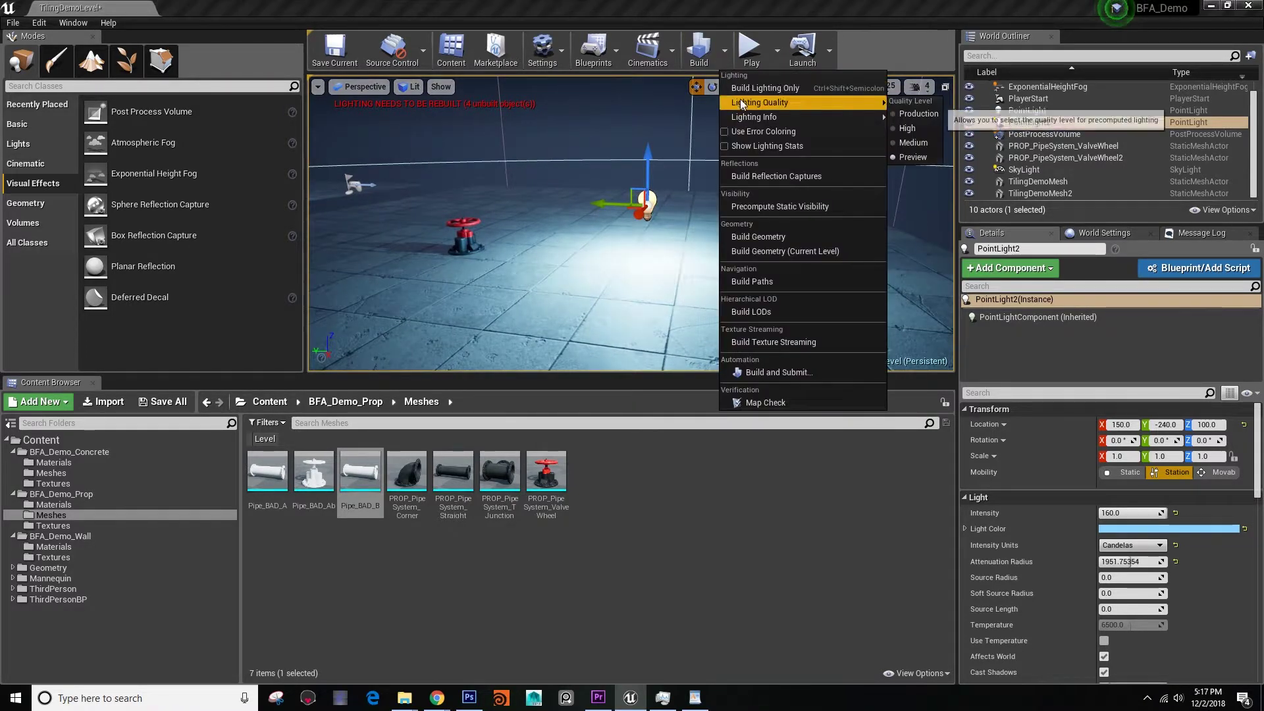
left_click(742, 92)
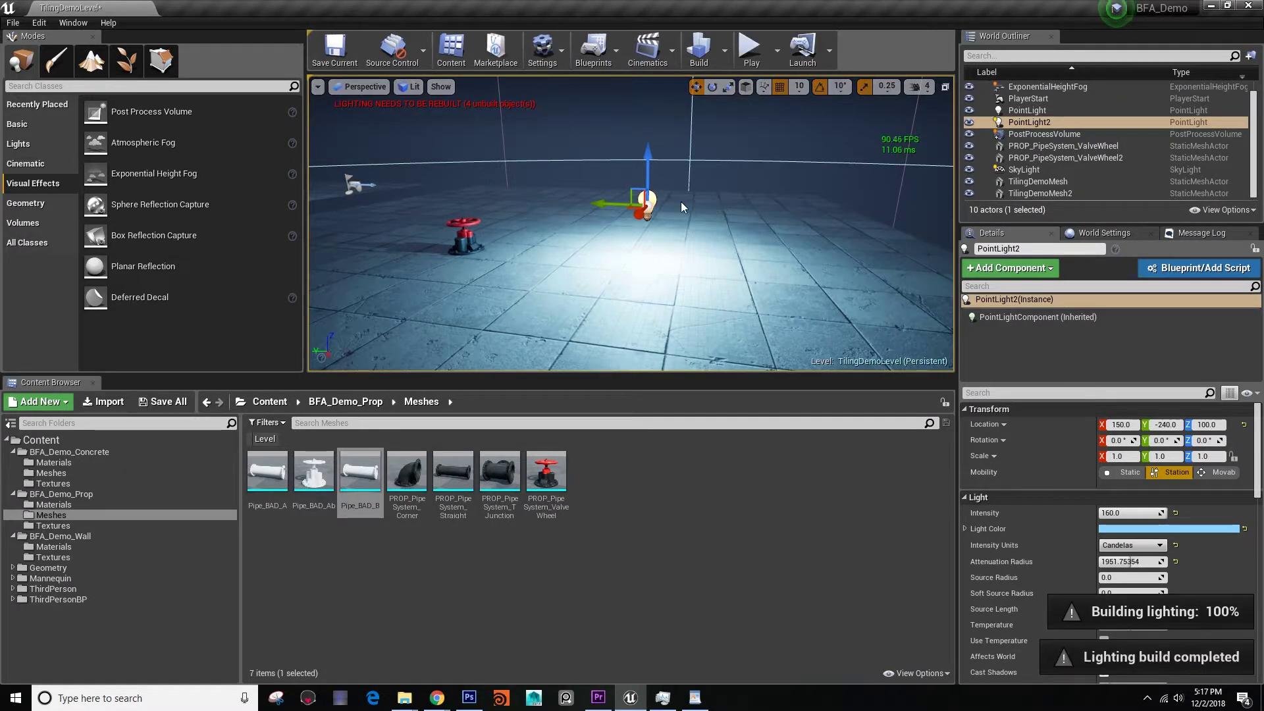
Clear the selection and inspect the rebuilt lighting and the valve wheel's shadow across the floor
right_click_drag(555, 206, 421, 206)
left_click(555, 206)
right_click_drag(555, 206, 520, 196)
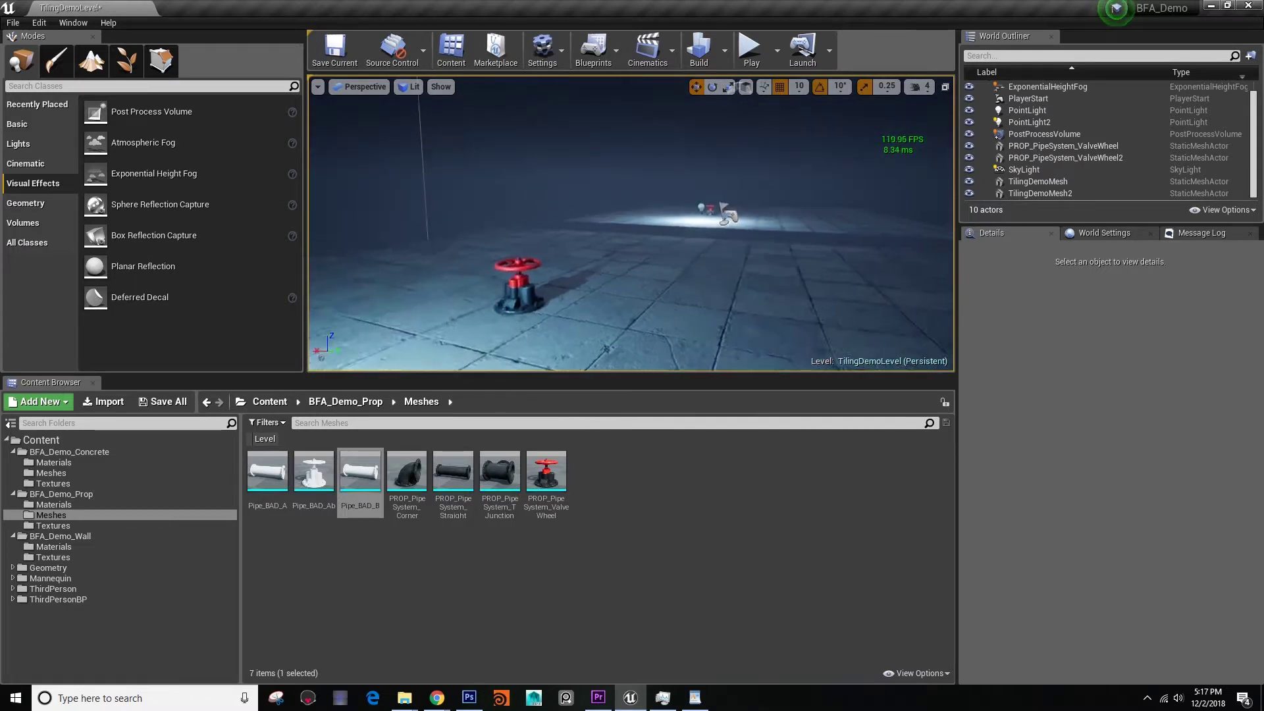
right_click_drag(520, 196, 527, 204)
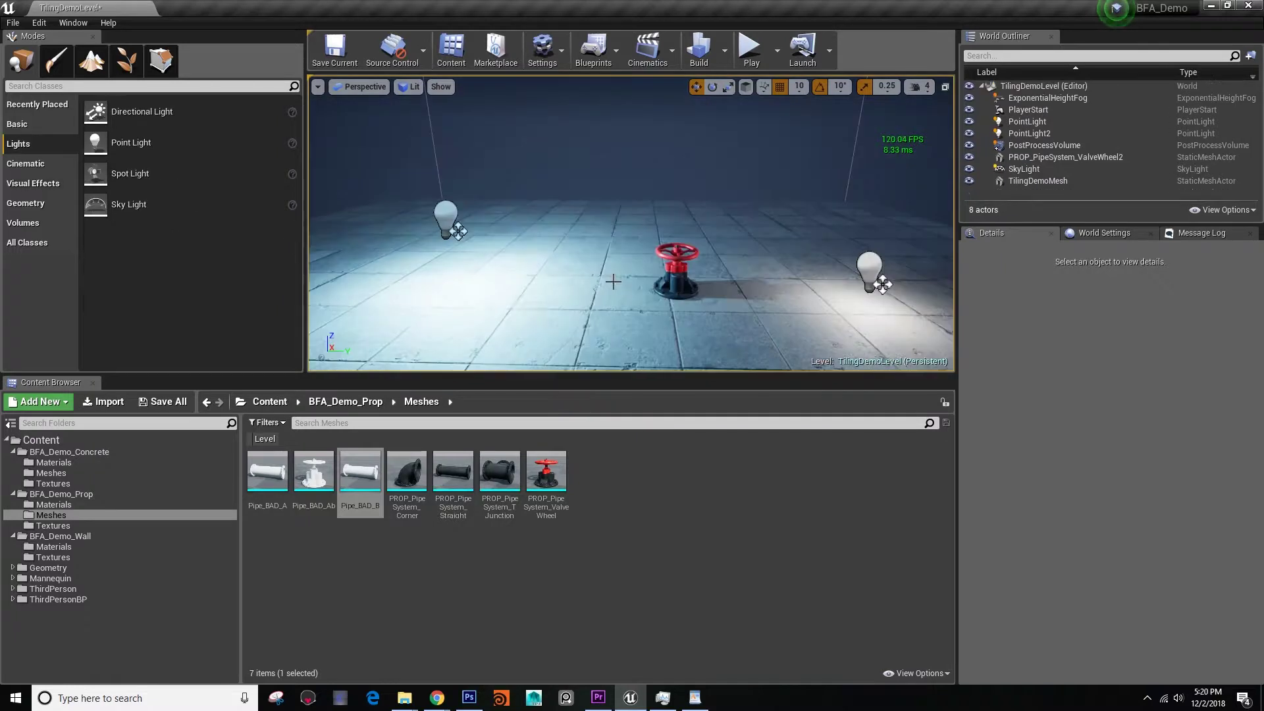
Select PointLight2, review its mobility and light settings, and expand the advanced Light options to examine the shadow and lighting channel settings
right_click_drag(609, 279, 610, 280)
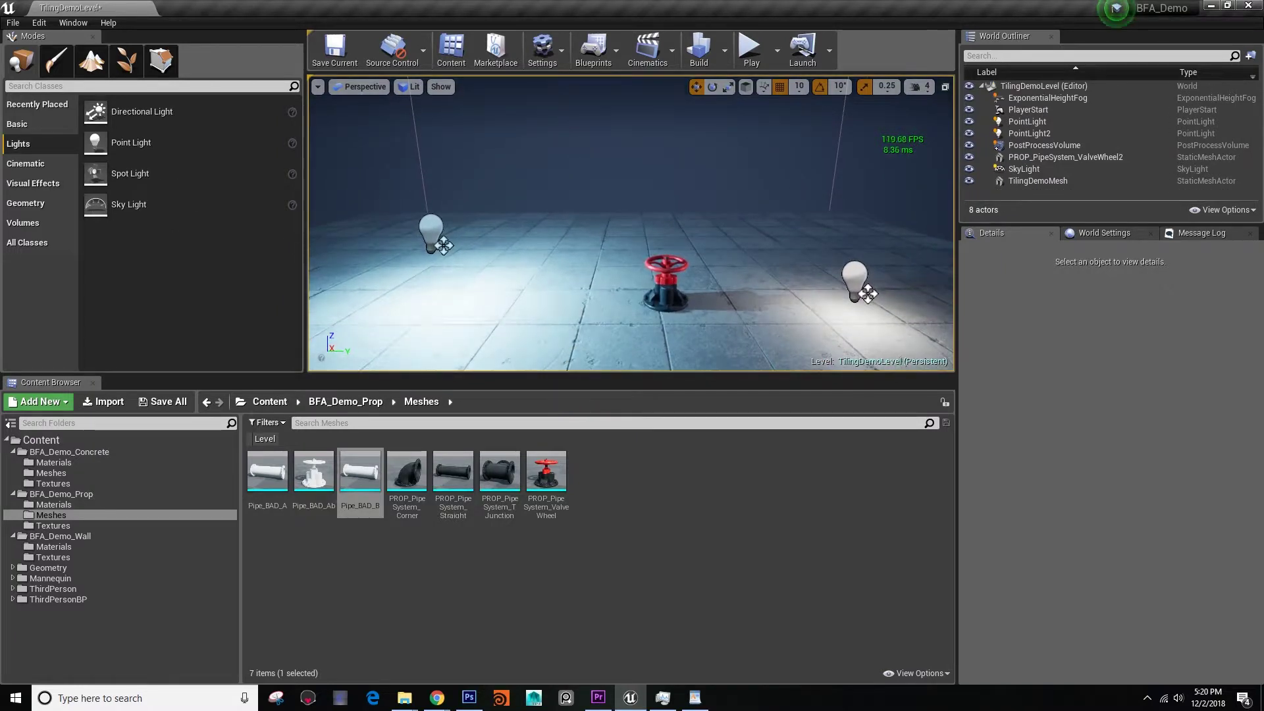
left_click(429, 225)
scroll(1119, 477, "up", 10)
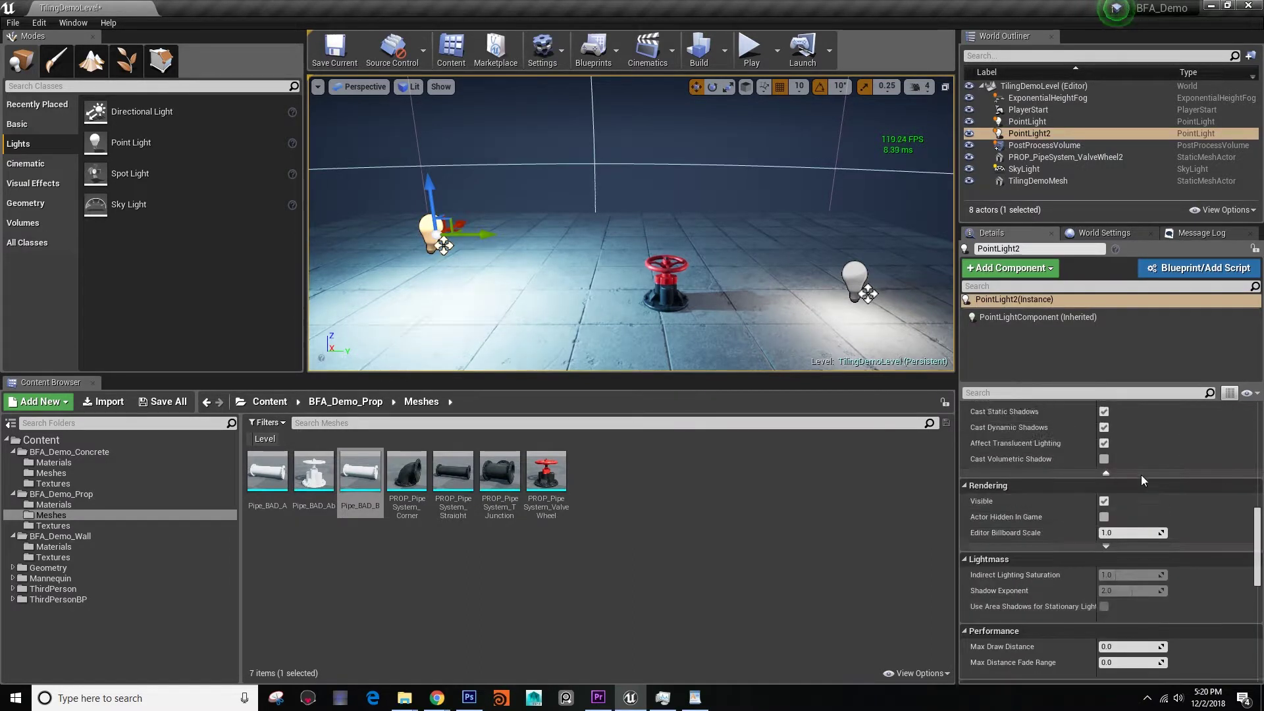
scroll(1128, 470, "up", 2)
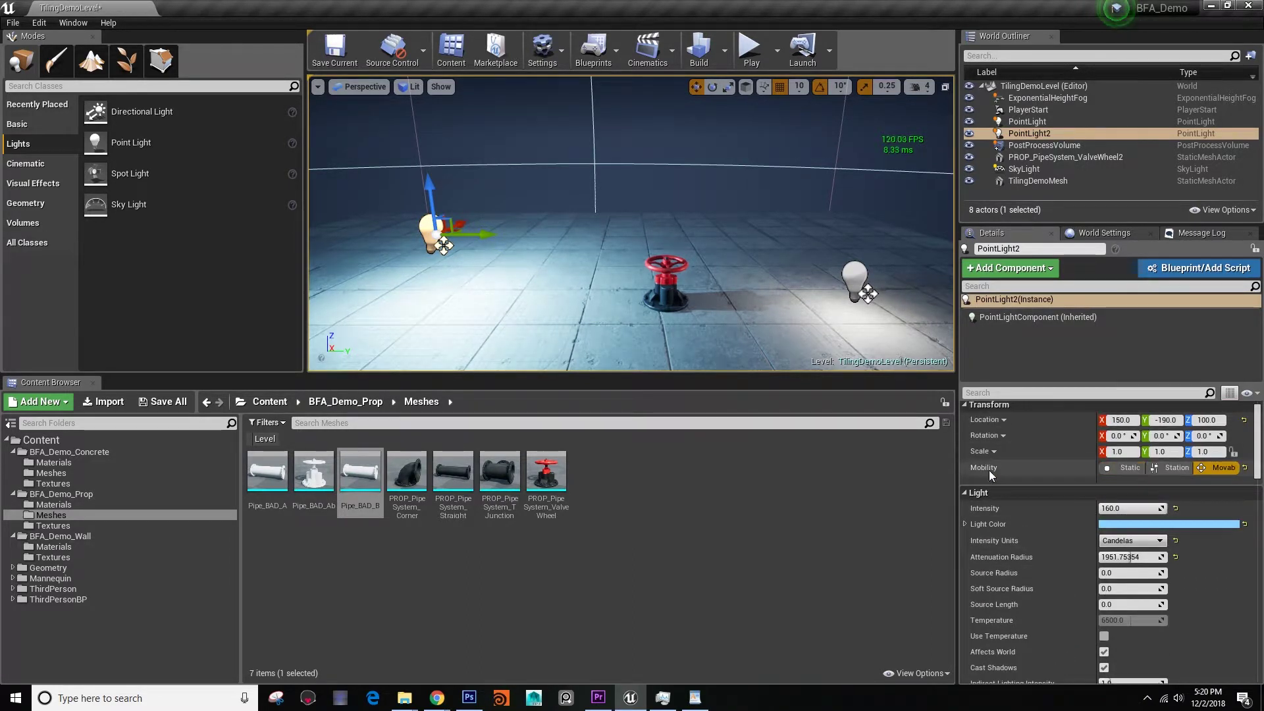
scroll(1087, 520, "down", 6)
scroll(1098, 614, "down", 8)
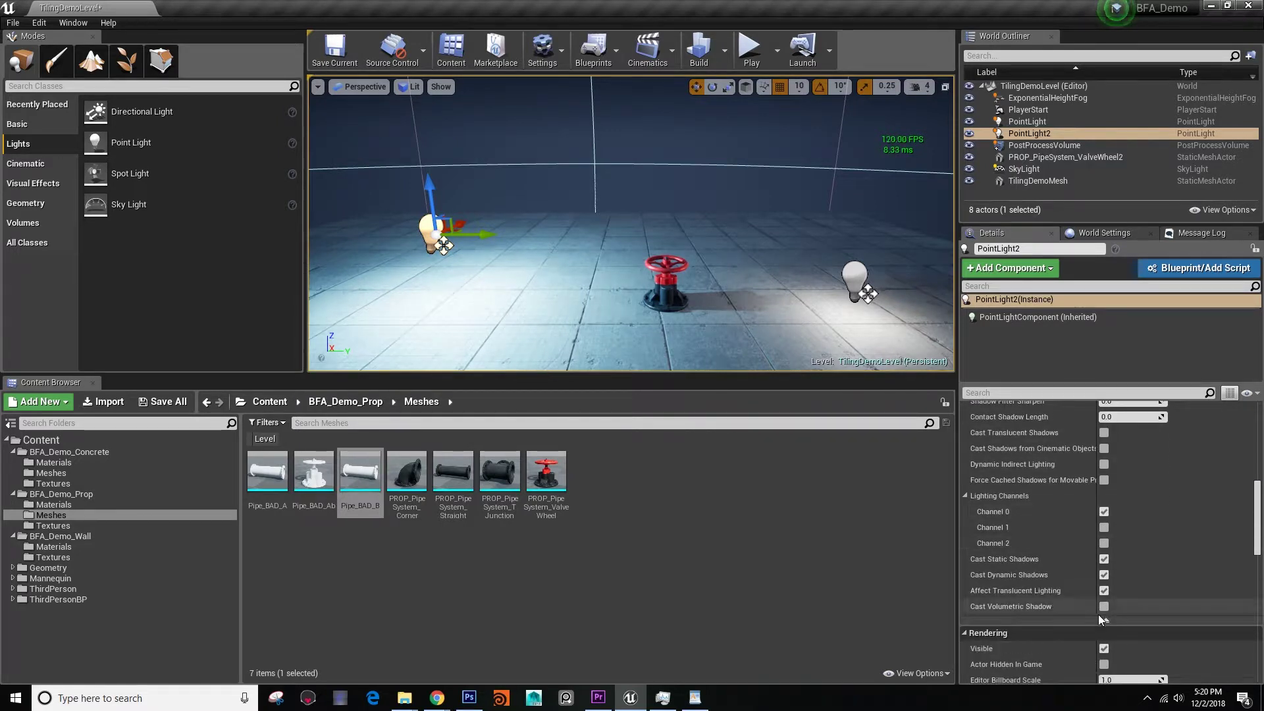
scroll(1070, 490, "up", 10)
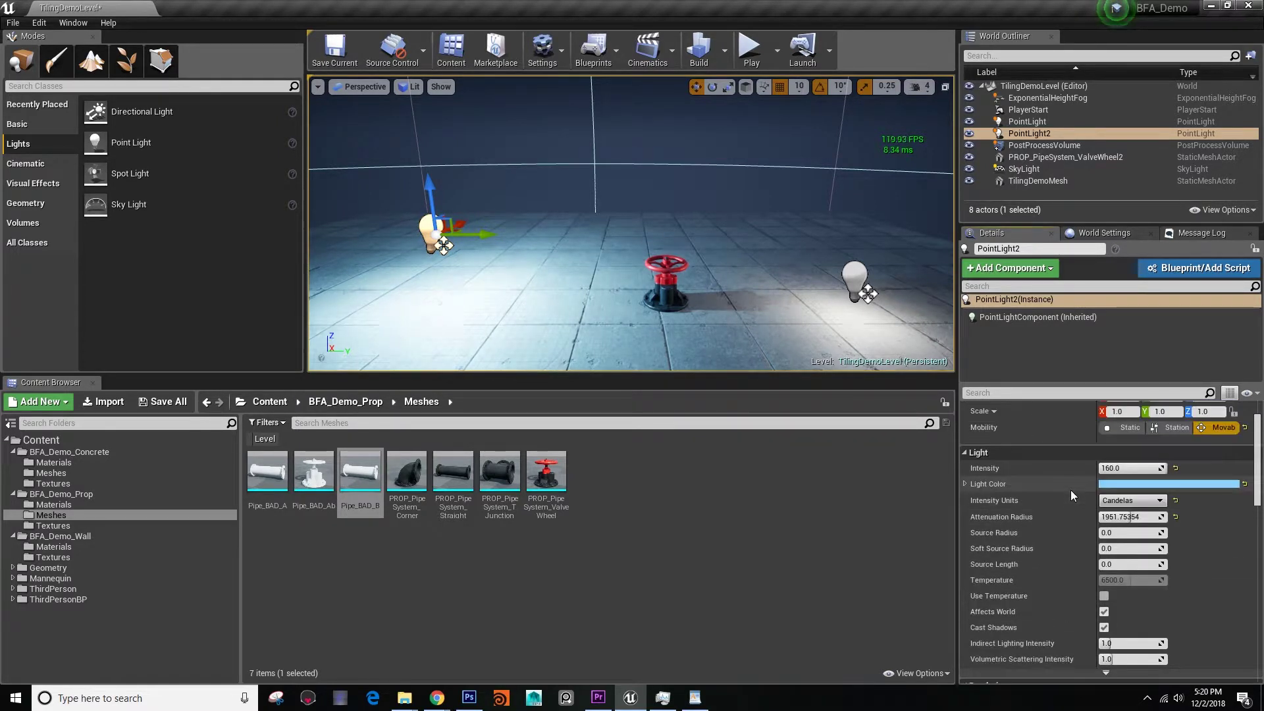
scroll(1012, 461, "down", 2)
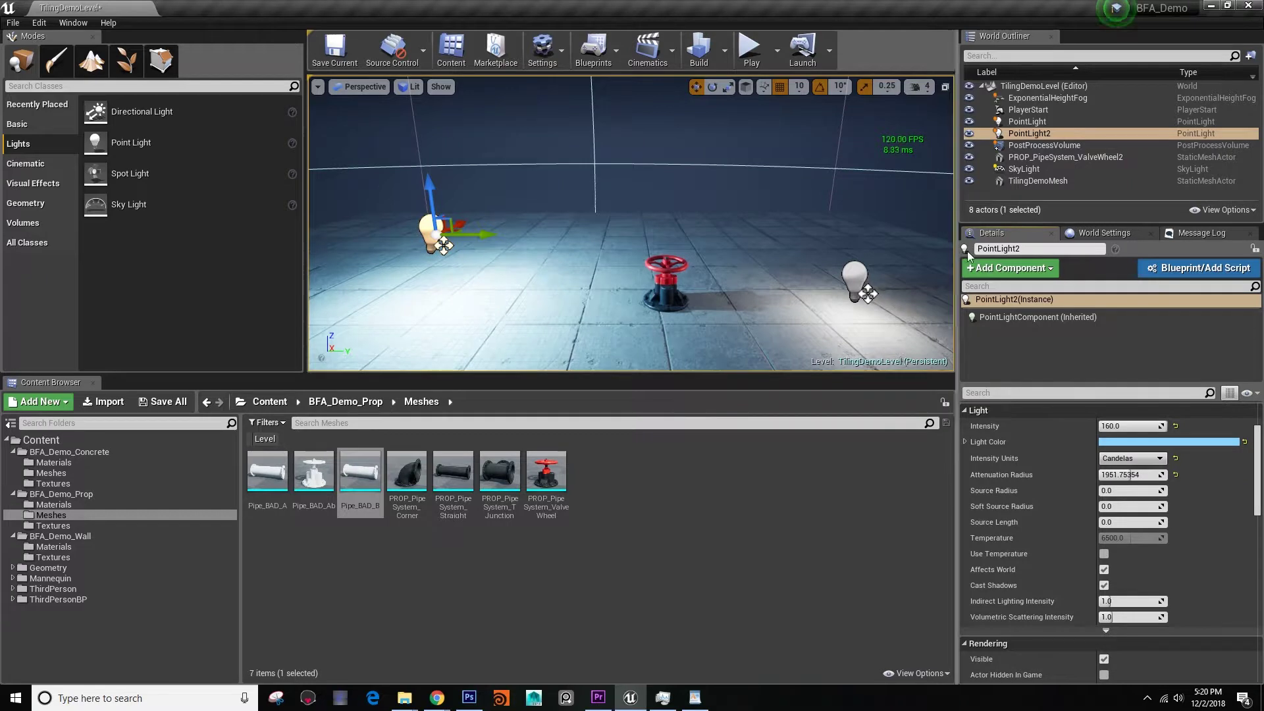
left_click(1105, 631)
scroll(1105, 607, "down", 8)
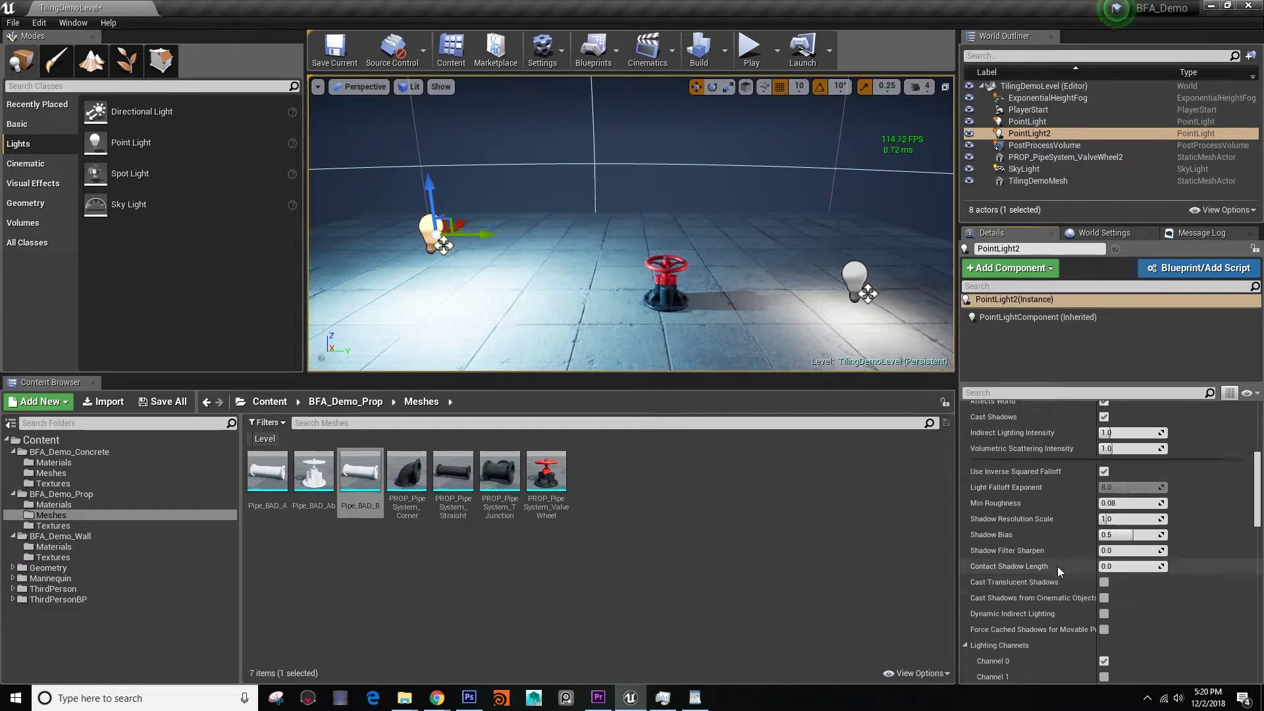
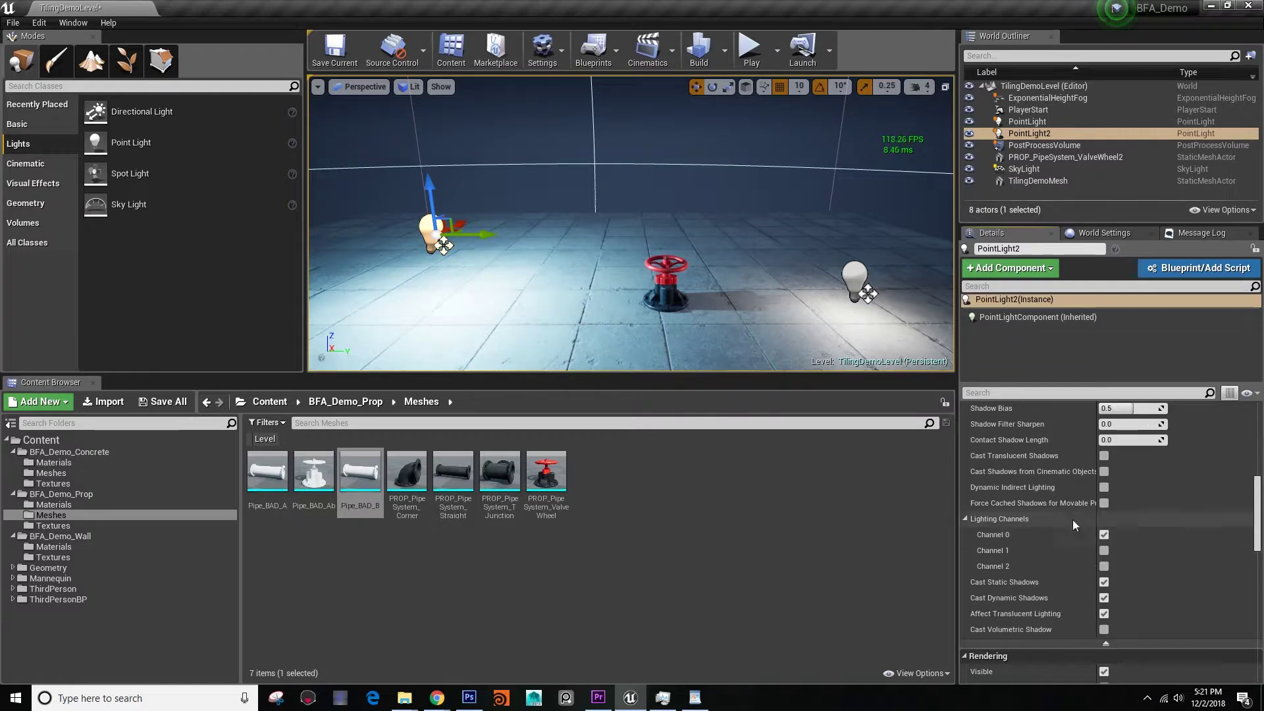
Examine the lighting channel settings of PointLight and PROP_PipeSystem_ValveWheel2 for comparison
left_click(859, 273)
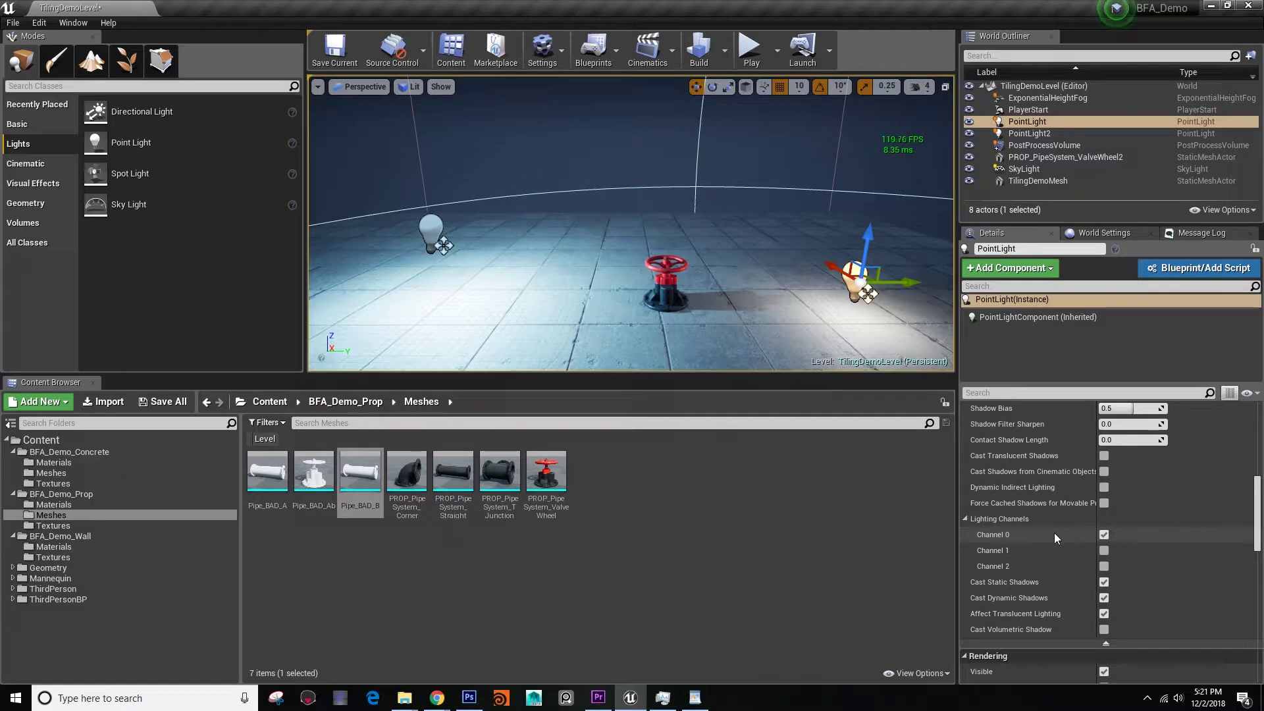
left_click(662, 288)
scroll(1067, 533, "up", 4)
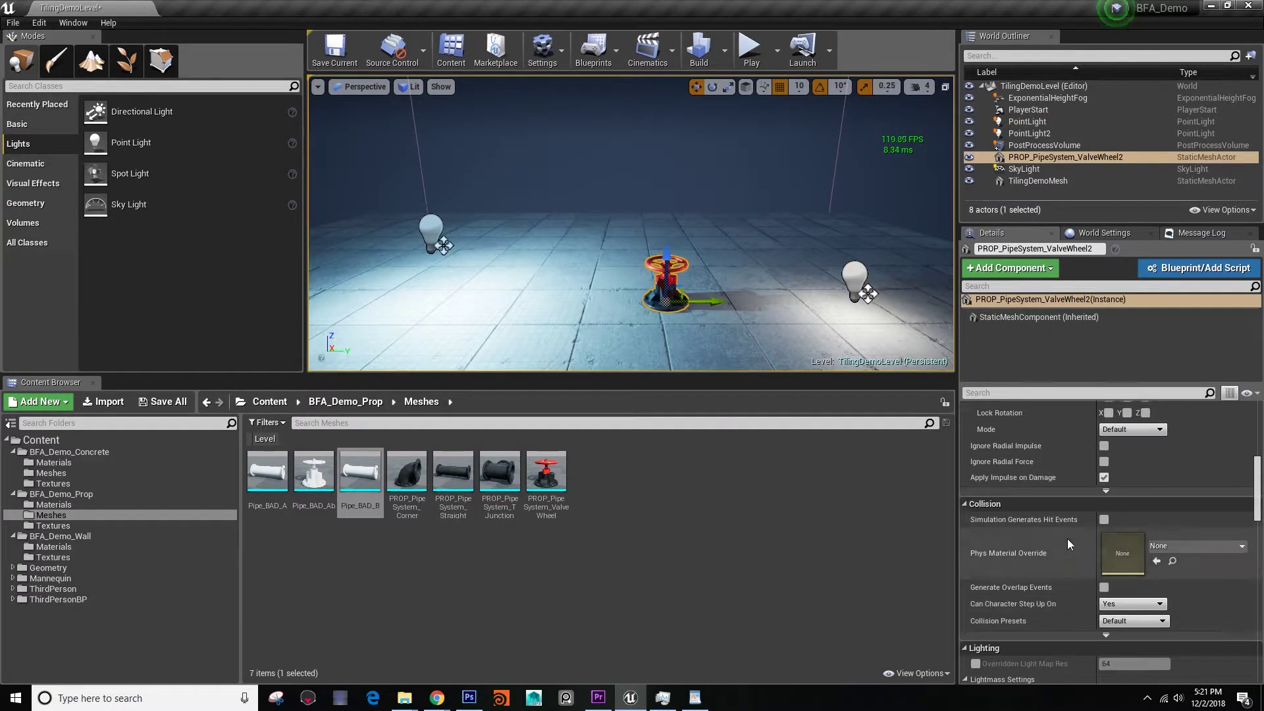
scroll(1075, 533, "up", 8)
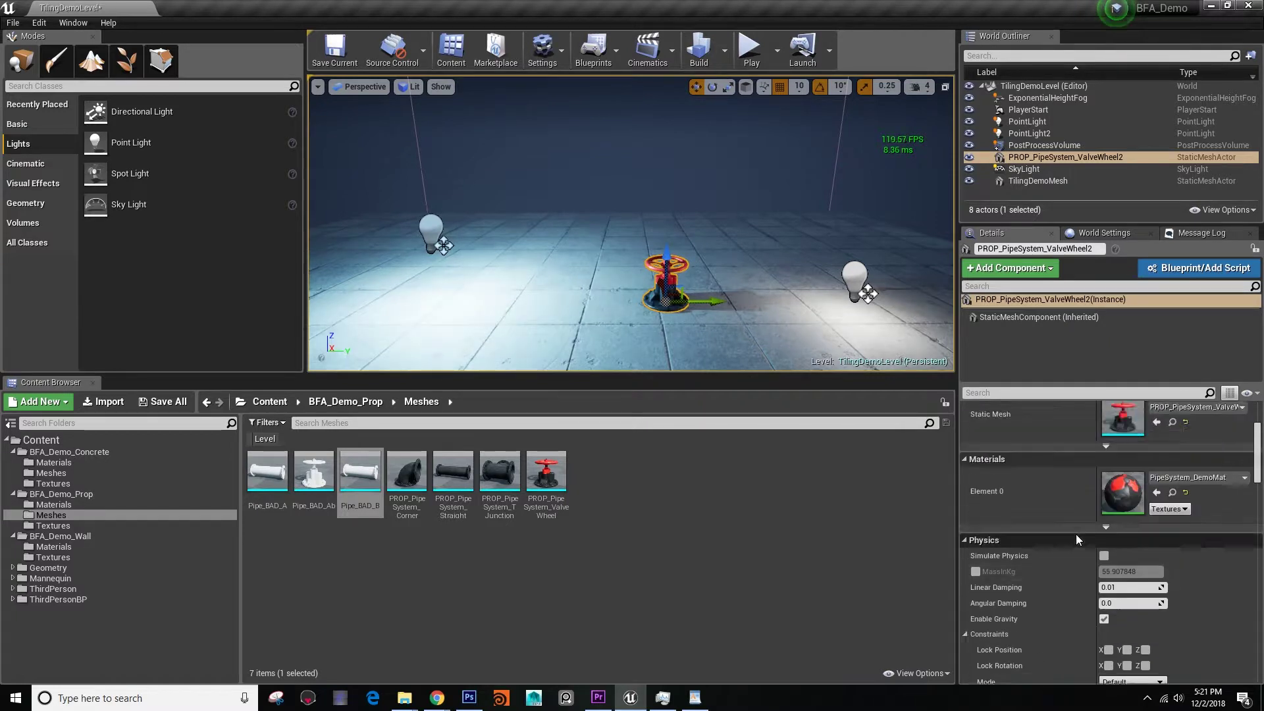
scroll(1073, 536, "down", 12)
scroll(1070, 546, "down", 10)
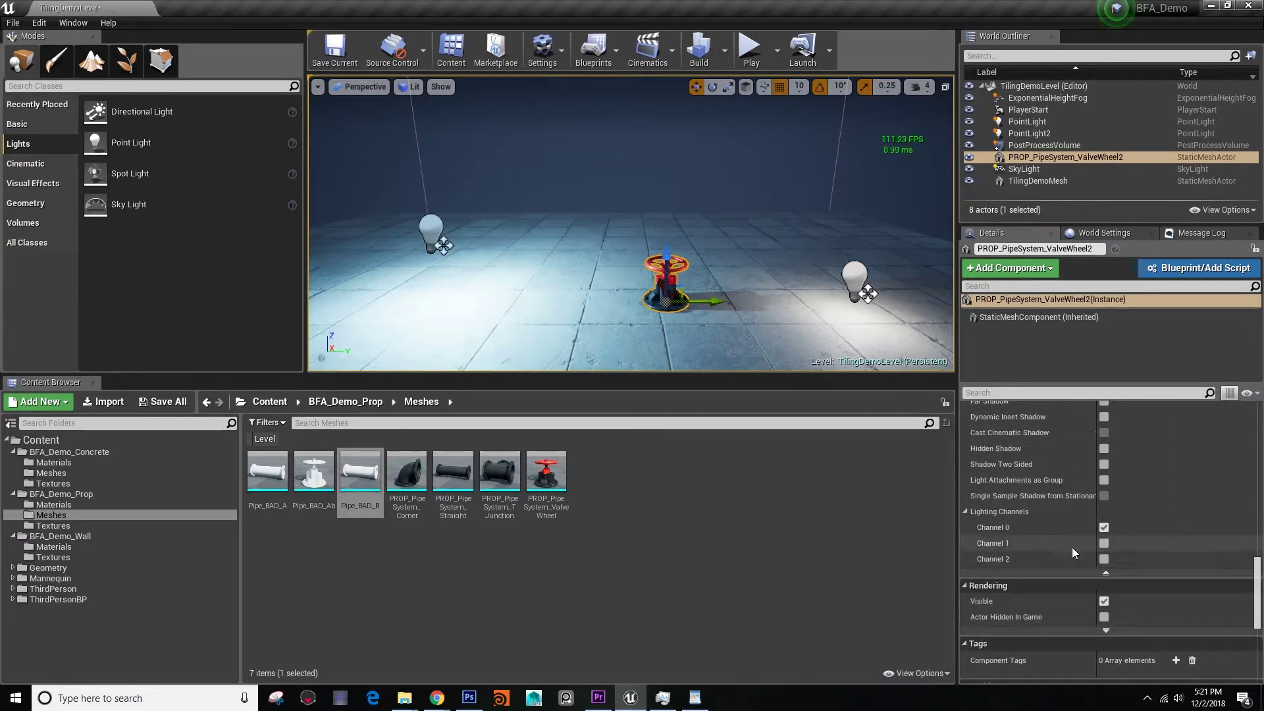
scroll(790, 283, "up", 4)
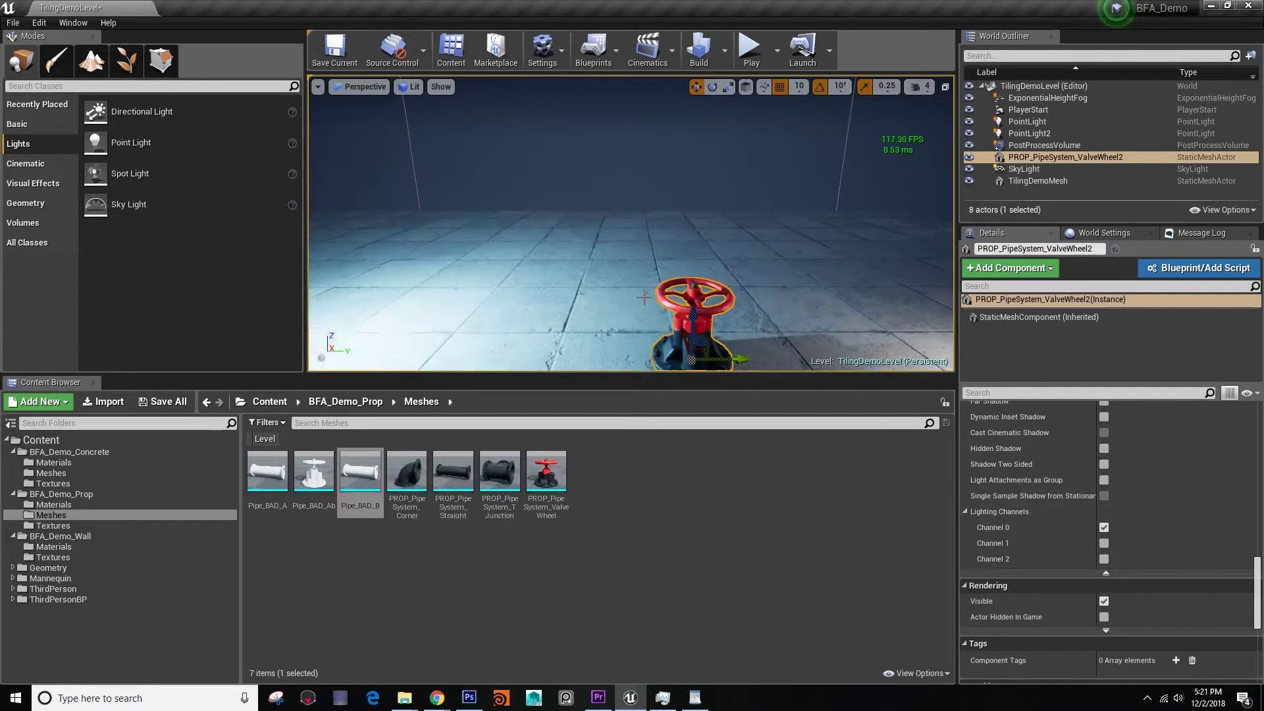
Turn off lighting Channel 0 on PROP_PipeSystem_ValveWheel2, clear the selection and inspect how the valve wheel is lit from the other side
scroll(1111, 453, "up", 7)
scroll(1129, 492, "down", 5)
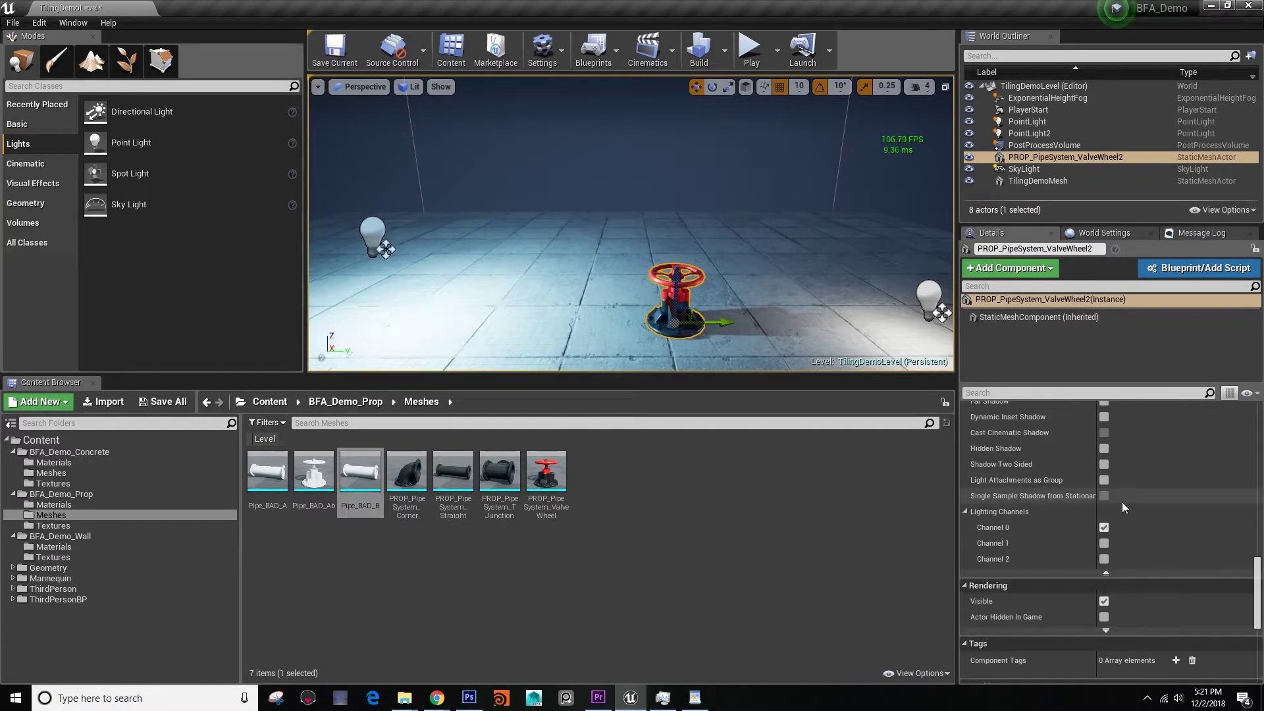
left_click(1103, 465)
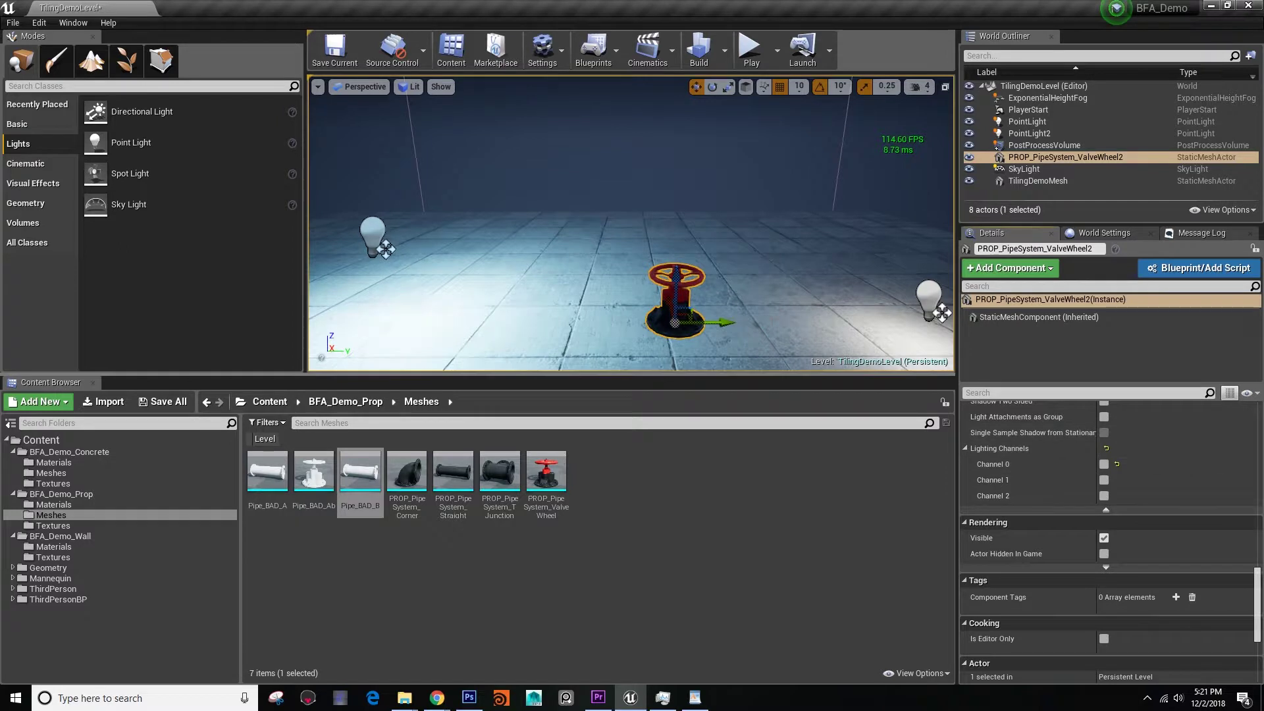
left_click(790, 250)
key("Escape")
right_click_drag(790, 251, 892, 287)
key("a")
key("w")
key("a")
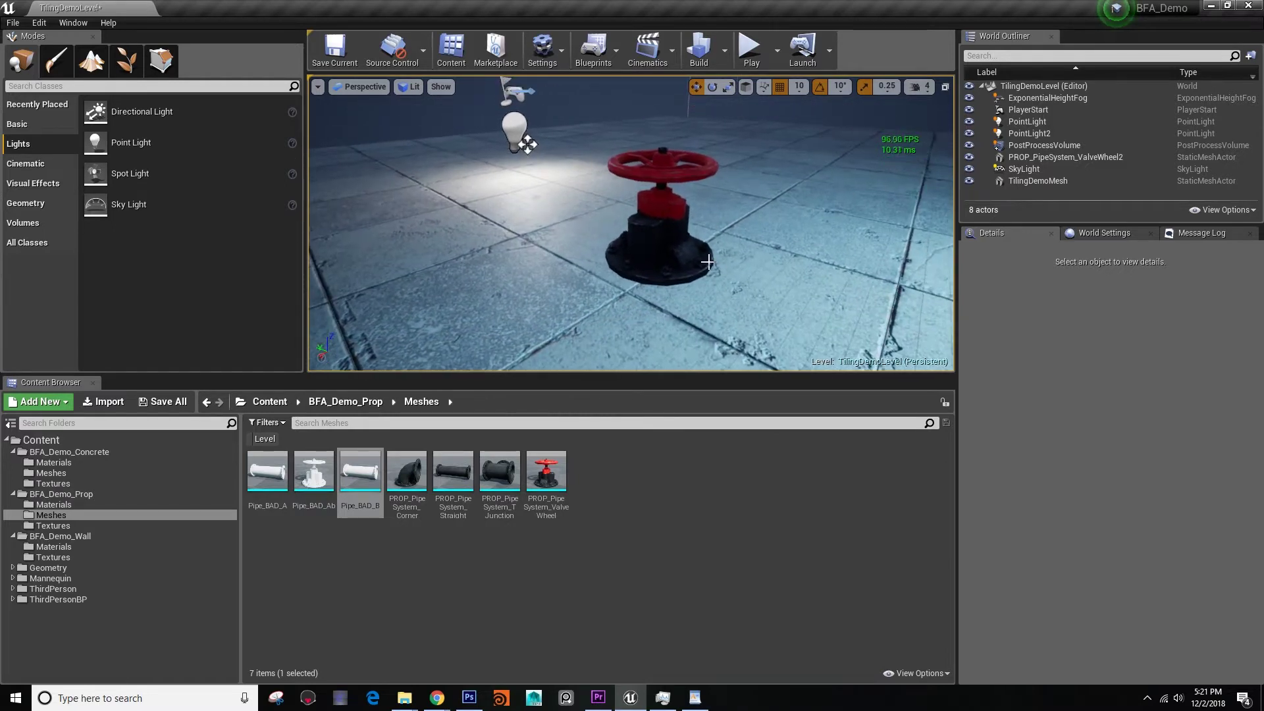
Turn lighting Channel 0 back on for PROP_PipeSystem_ValveWheel2 and view the valve wheel together with both point lights
left_click(709, 272)
scroll(1104, 498, "up", 1)
left_click(1105, 486)
right_click_drag(757, 263, 842, 232)
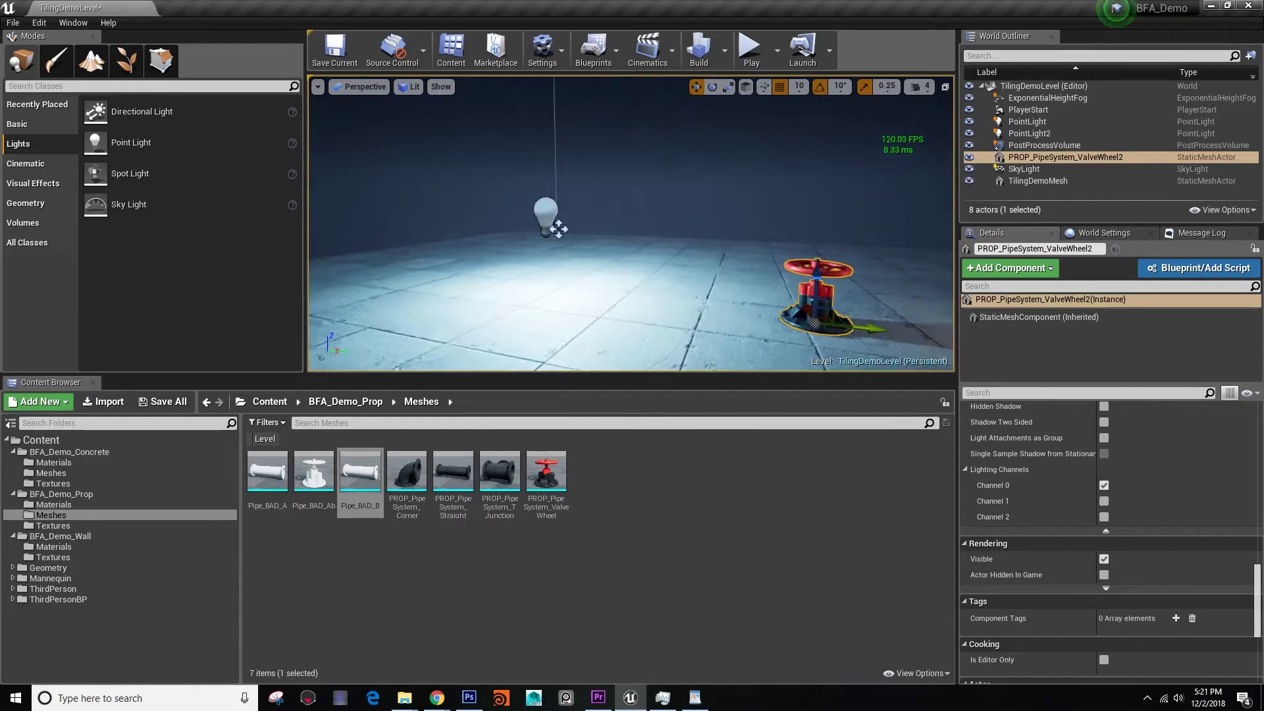
right_click_drag(573, 246, 599, 254)
right_click_drag(781, 301, 845, 304)
right_click_drag(645, 258, 799, 304)
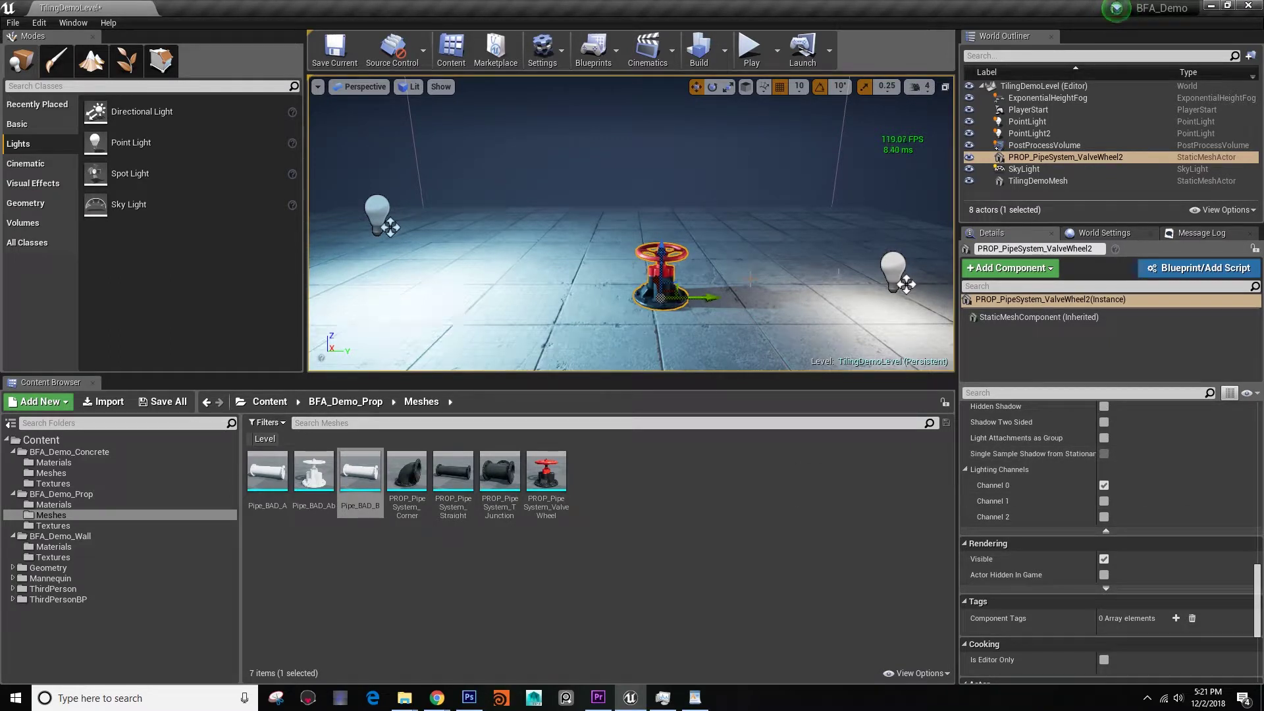
Select PointLight and set its light color to pure red (R 1.0, G 0.0, B 0.0)
left_click(893, 266)
right_click_drag(893, 266, 929, 265)
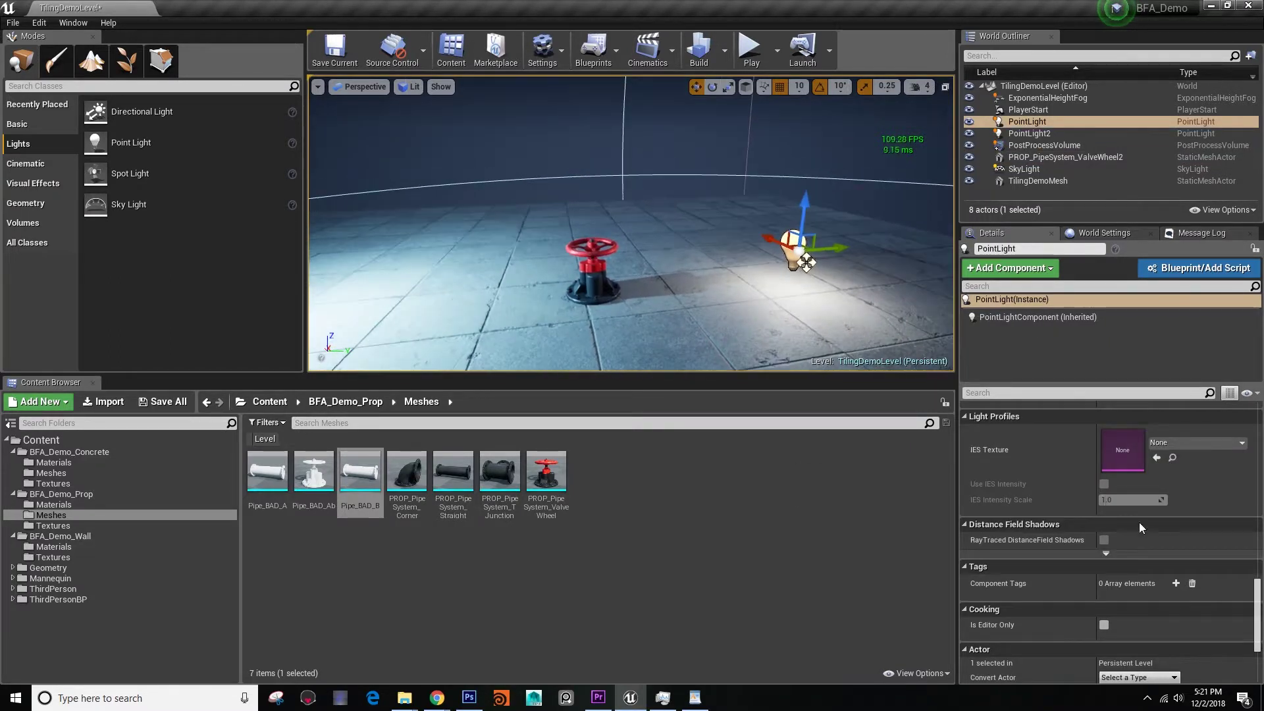
scroll(1160, 533, "up", 5)
scroll(1159, 535, "up", 10)
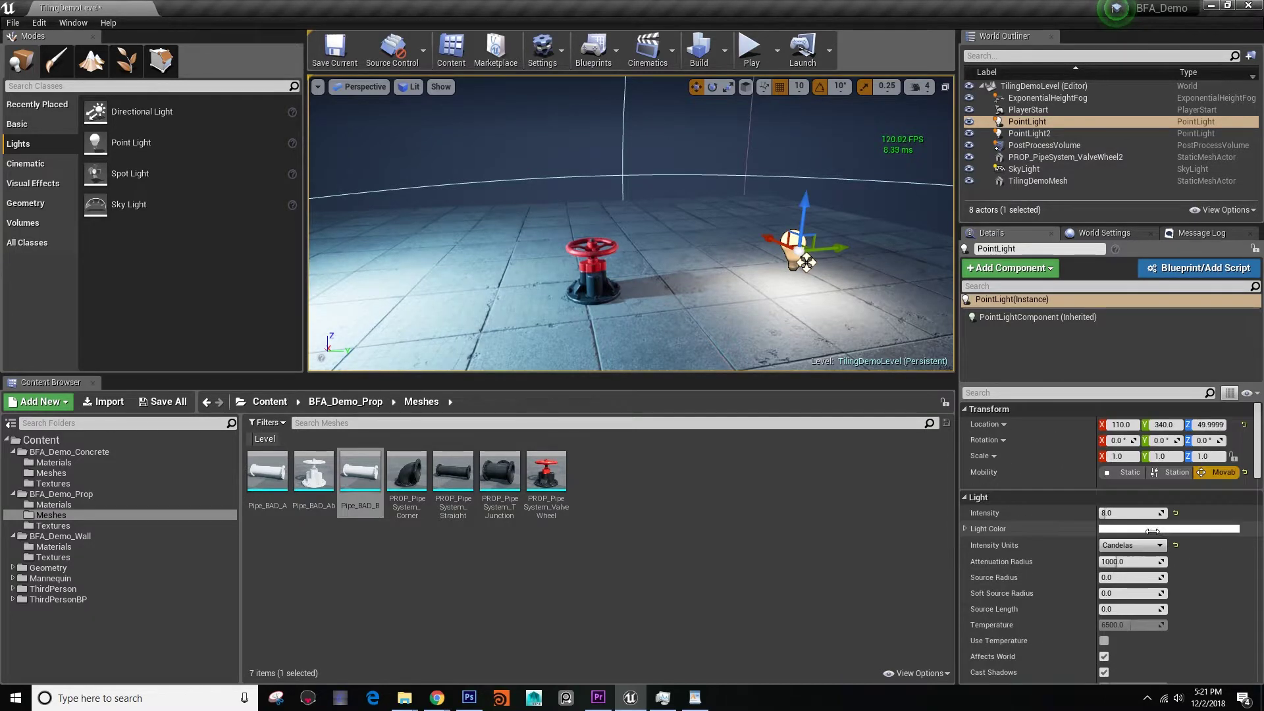
left_click(1147, 529)
left_click_drag(1031, 402, 1026, 329)
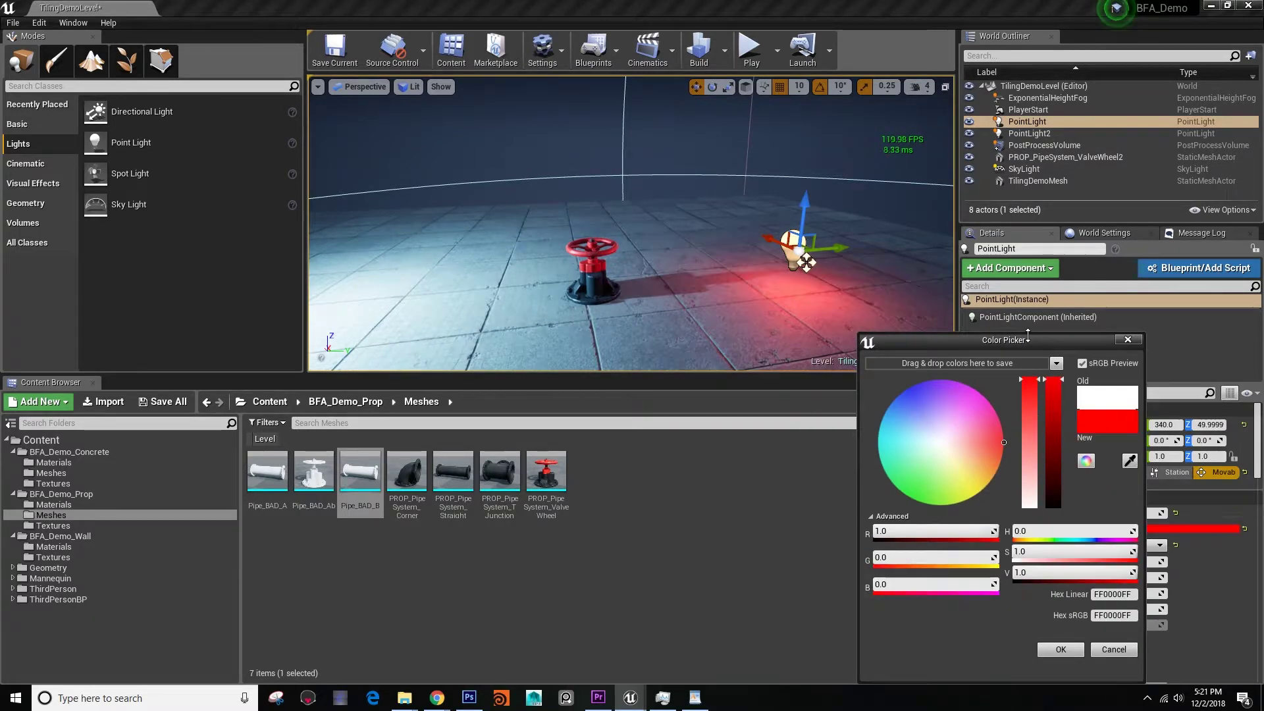
left_click(1060, 649)
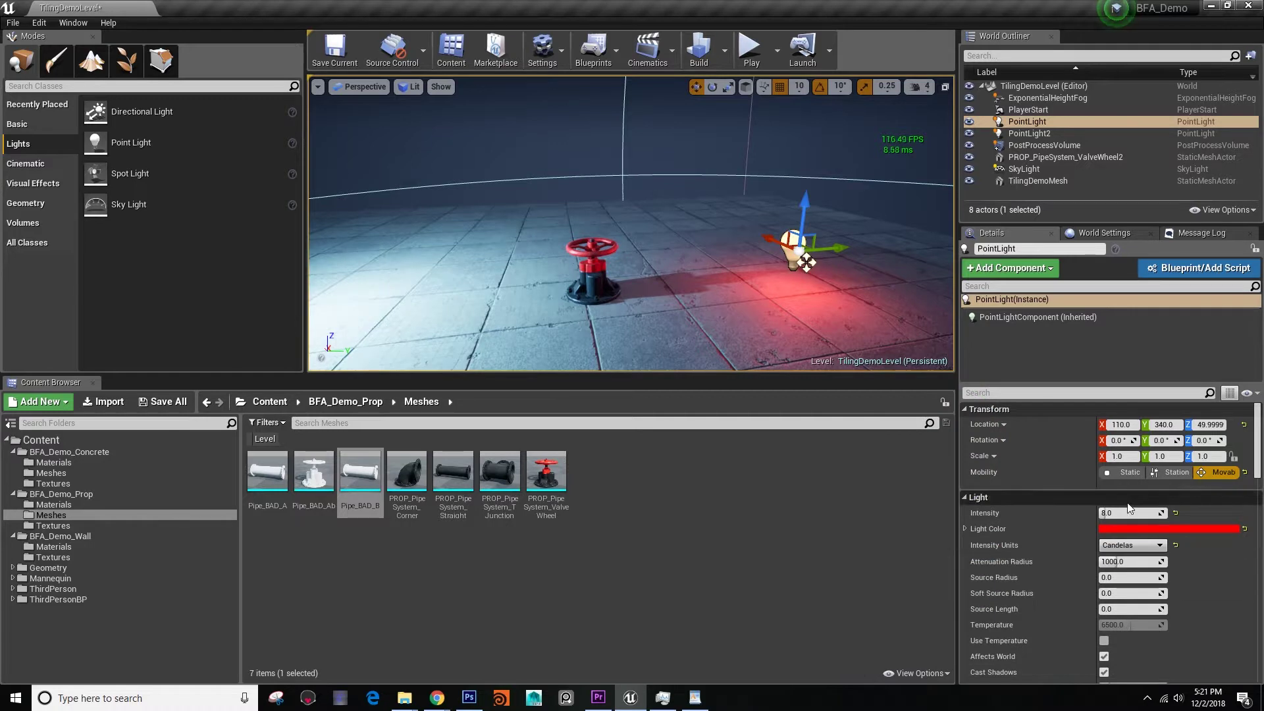
Raise PointLight's intensity to about 32.4 and move it along Y to 150, close beside the valve wheel
left_click_drag(1119, 514, 1123, 513)
left_click_drag(842, 251, 752, 271)
right_click_drag(771, 273, 731, 265)
left_click_drag(804, 230, 738, 235)
key("f")
left_click_drag(577, 276, 784, 279, "alt")
left_click_drag(631, 264, 830, 274, "alt")
right_click_drag(673, 300, 823, 222, "alt")
left_click_drag(710, 293, 590, 231, "alt")
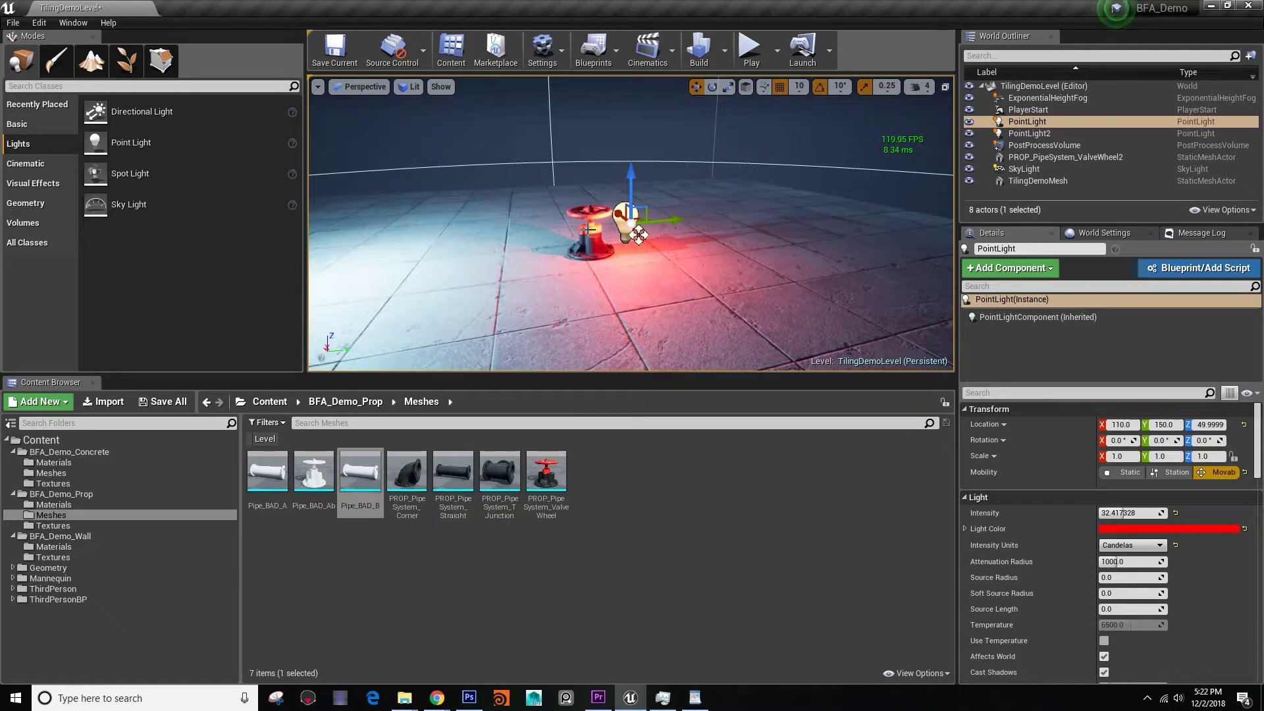
Switch PointLight's lighting channels from Channel 0 to Channel 1 only, and deselect the light
scroll(1056, 547, "down", 15)
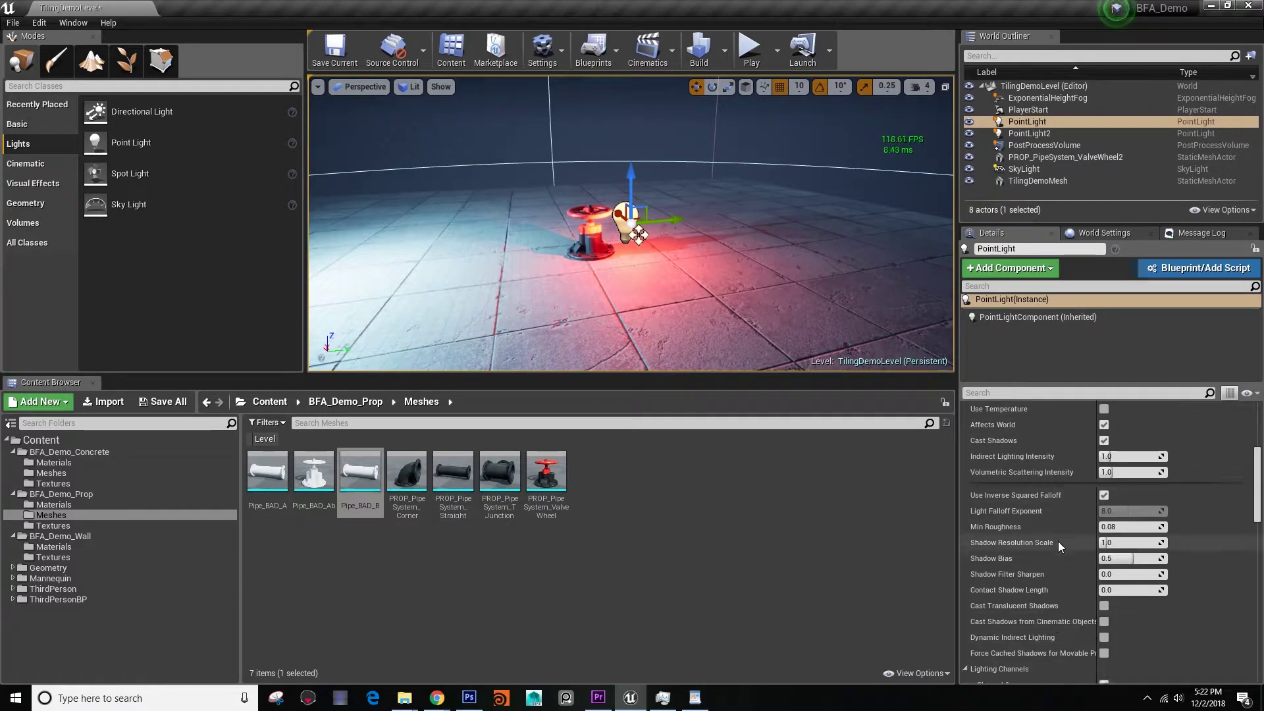
left_click(1103, 495)
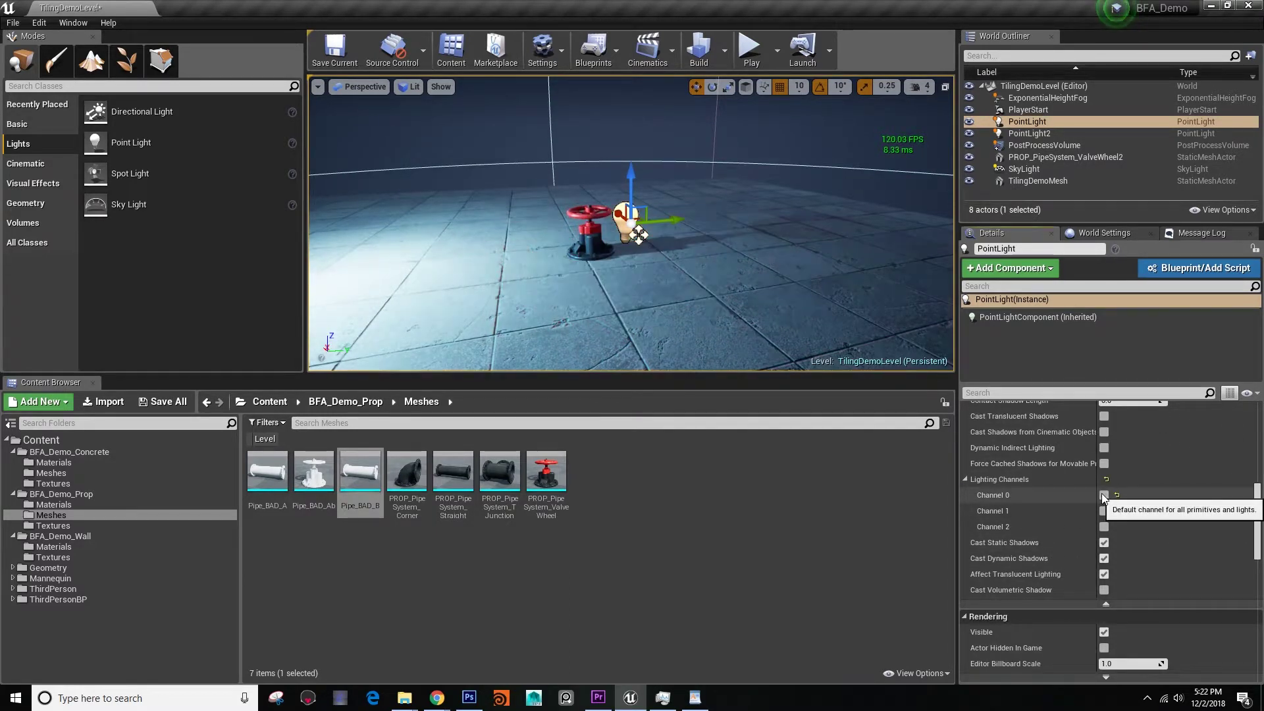
left_click(1102, 511)
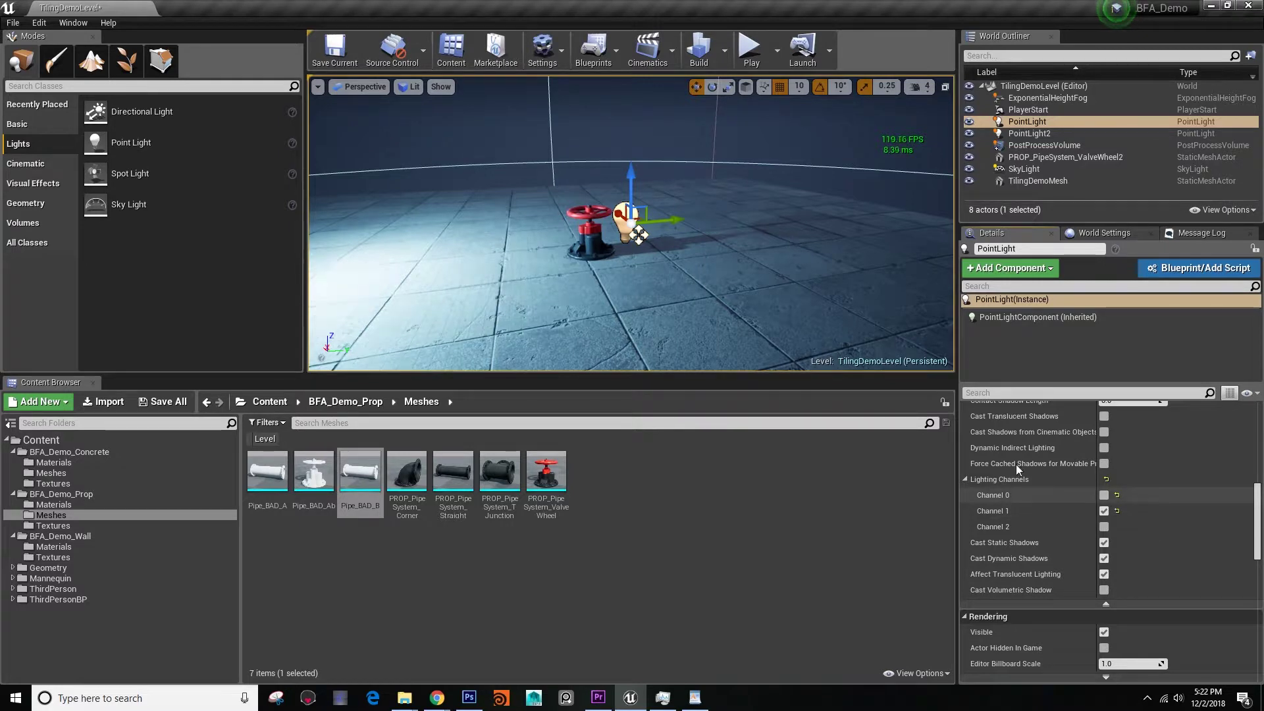
right_click_drag(718, 260, 673, 257)
key("Escape")
Select PROP_PipeSystem_ValveWheel2, enable lighting Channel 1 in addition to Channel 0, and inspect the red light on the valve wheel
left_click(671, 246)
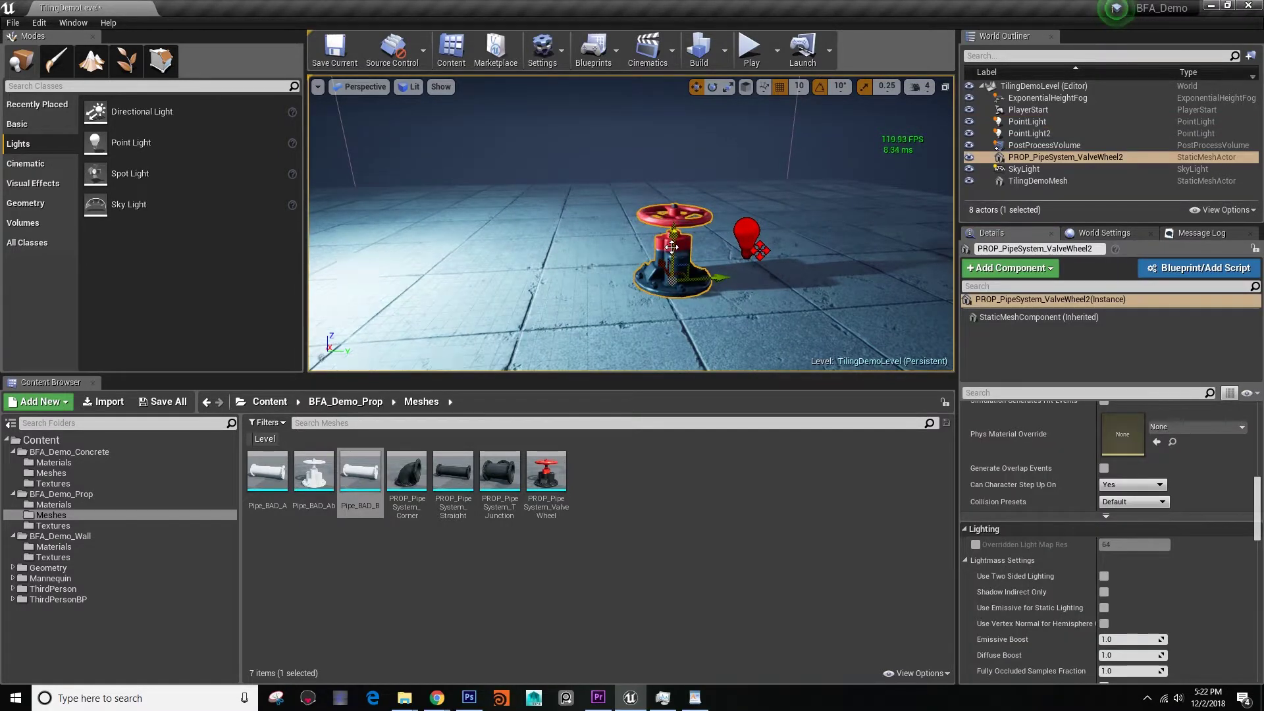
scroll(1039, 510, "down", 10)
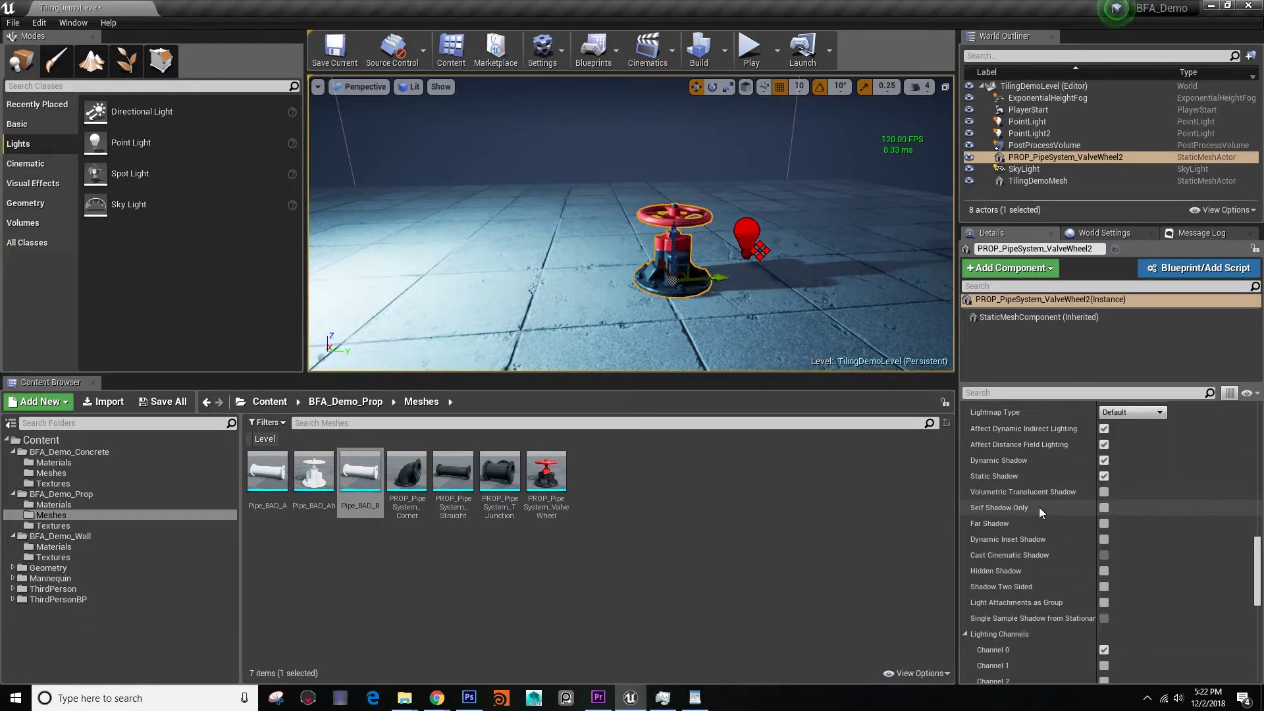
scroll(1060, 559, "down", 1)
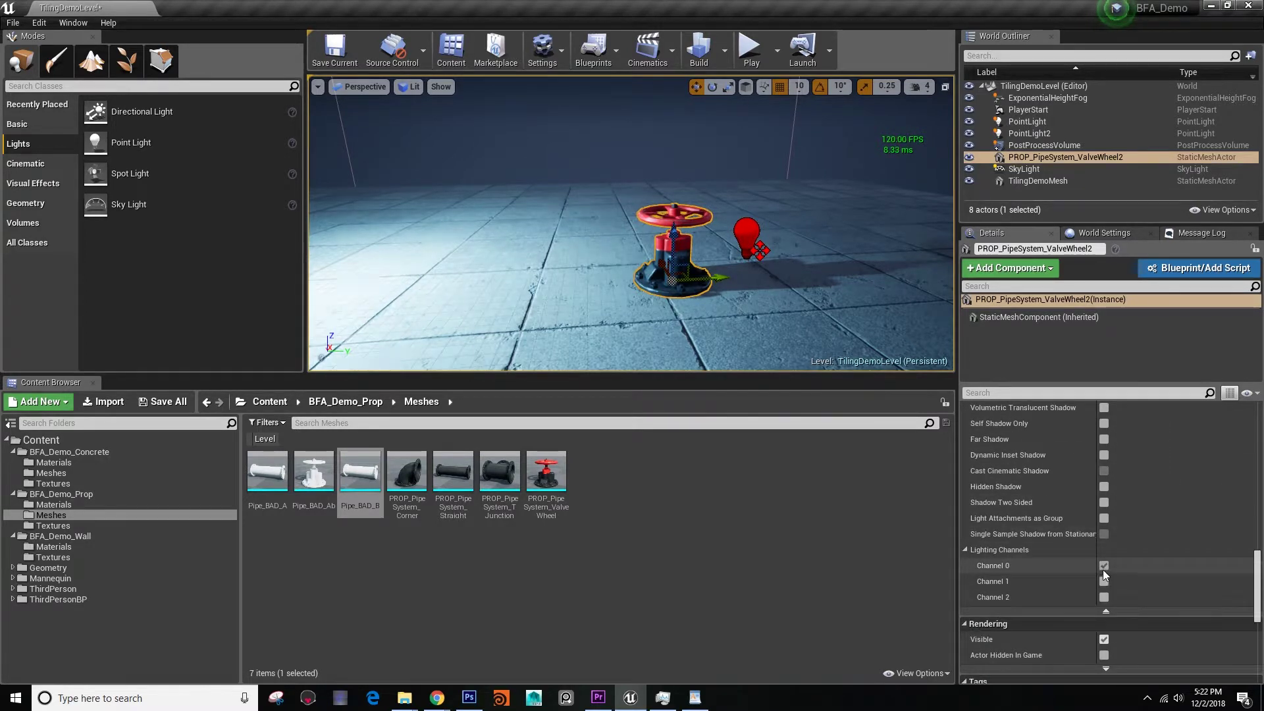
right_click_drag(526, 316, 475, 173)
right_click_drag(894, 308, 612, 268)
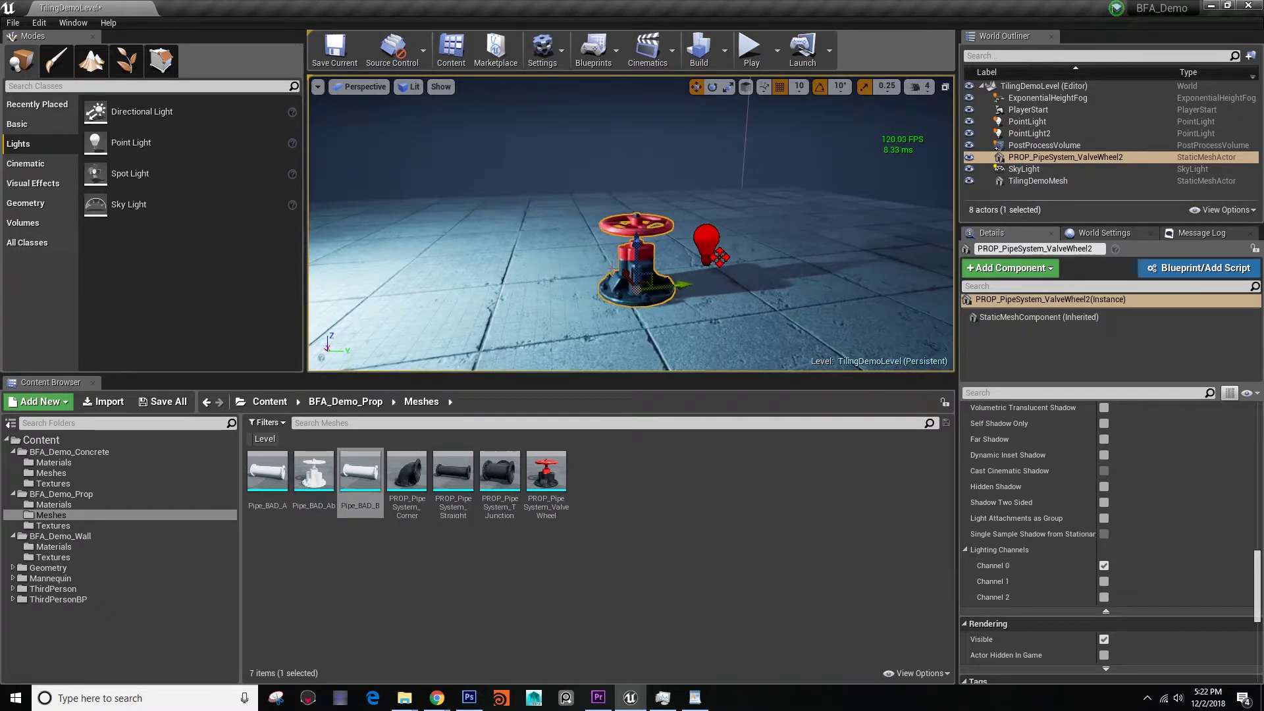
right_click_drag(737, 322, 703, 322)
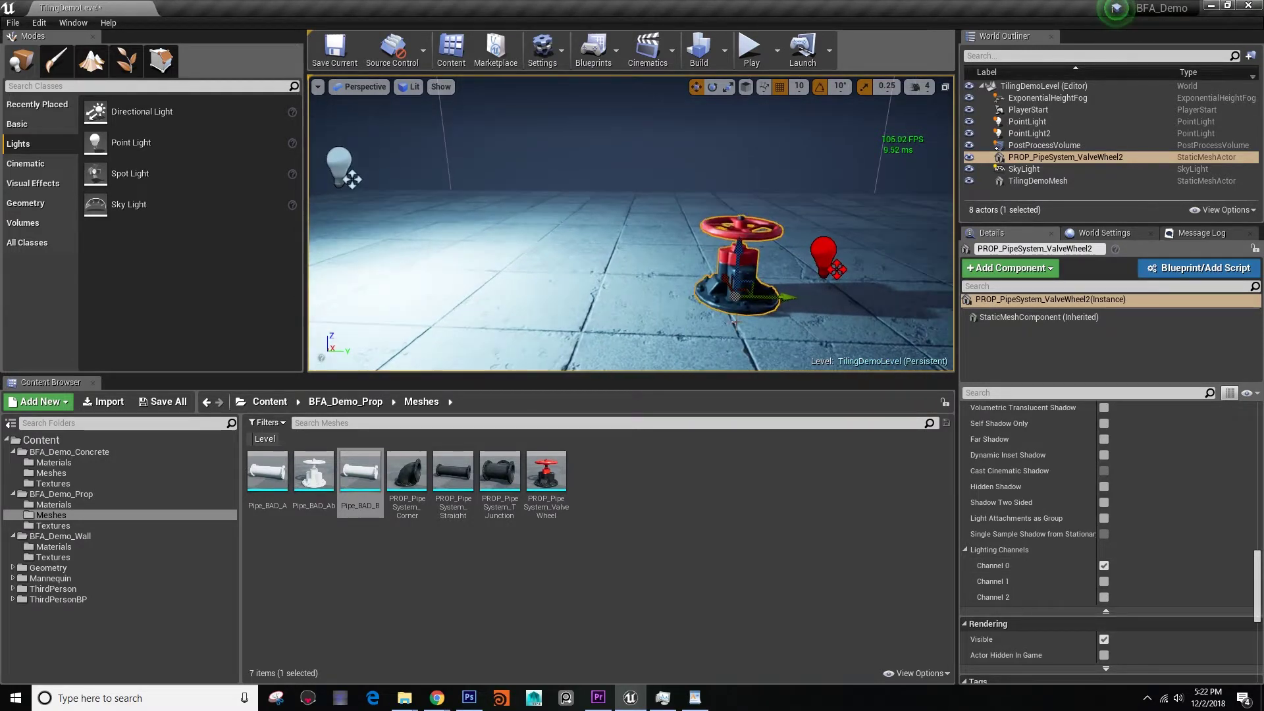
left_click(1104, 581)
key("f")
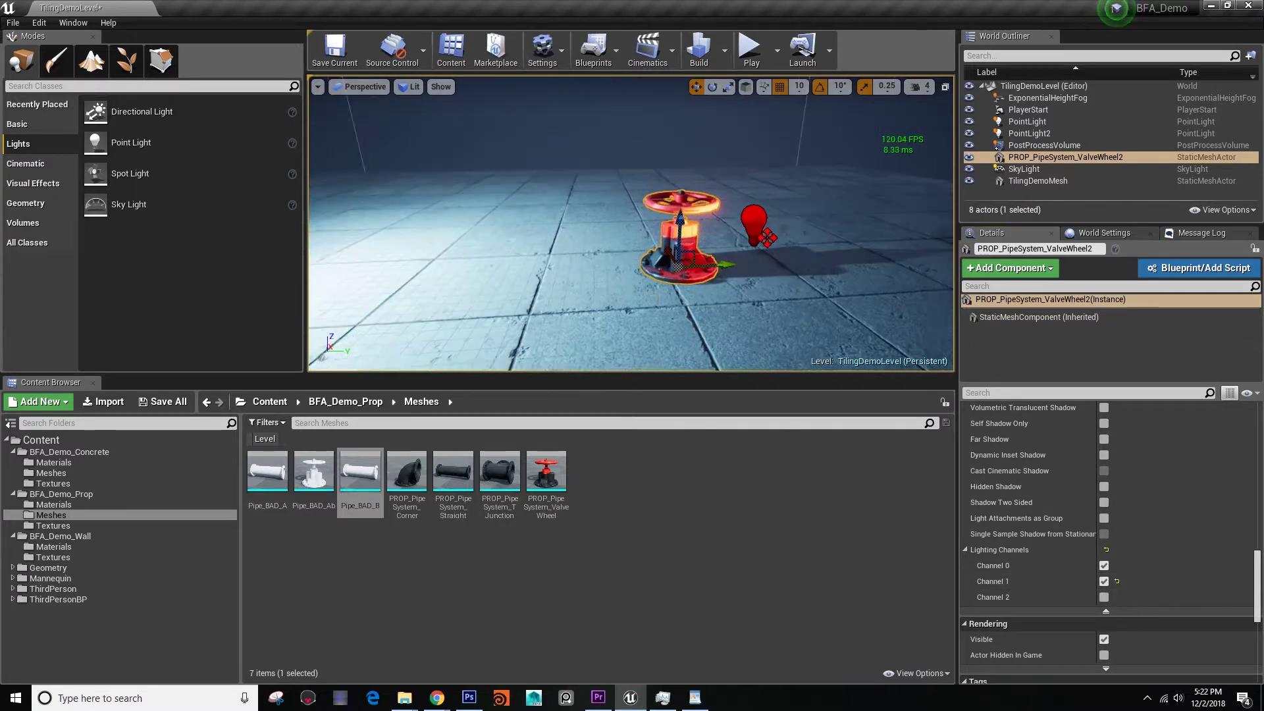
key("Escape")
right_click_drag(660, 303, 668, 294)
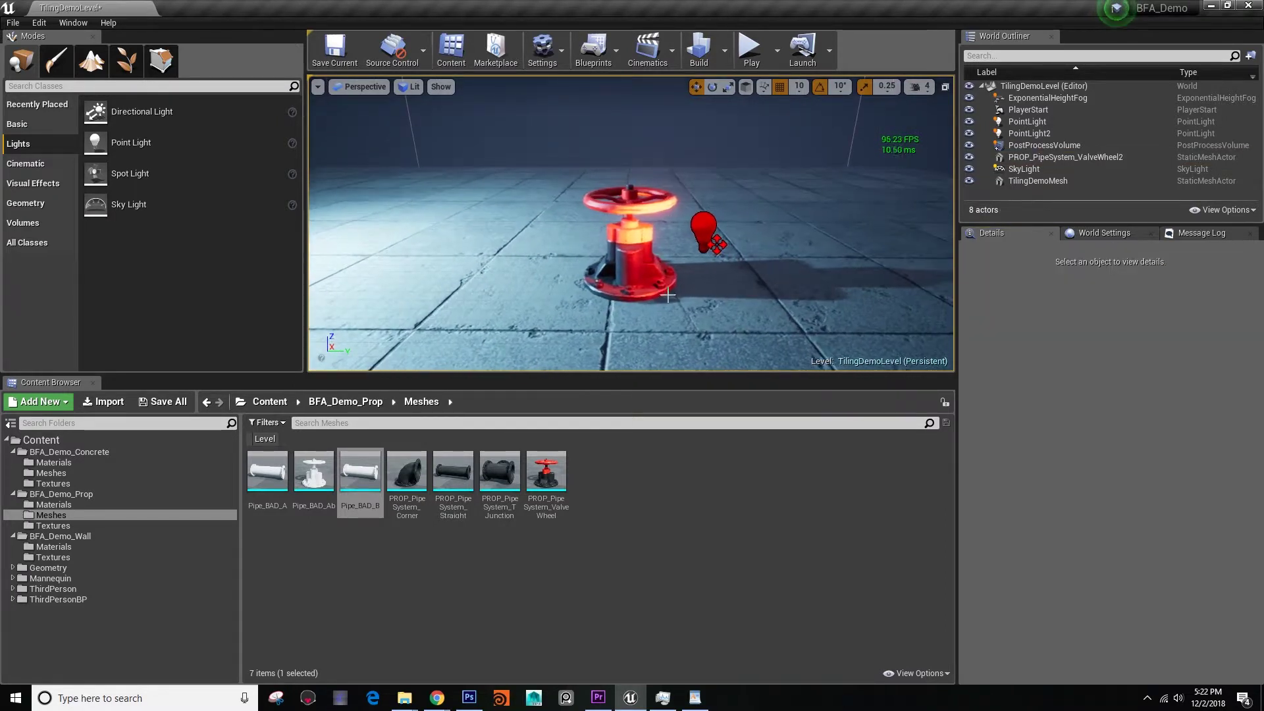
Select PointLight, lower it and move it along Y farther away from the valve wheel
left_click(700, 223)
left_click_drag(713, 189, 684, 214)
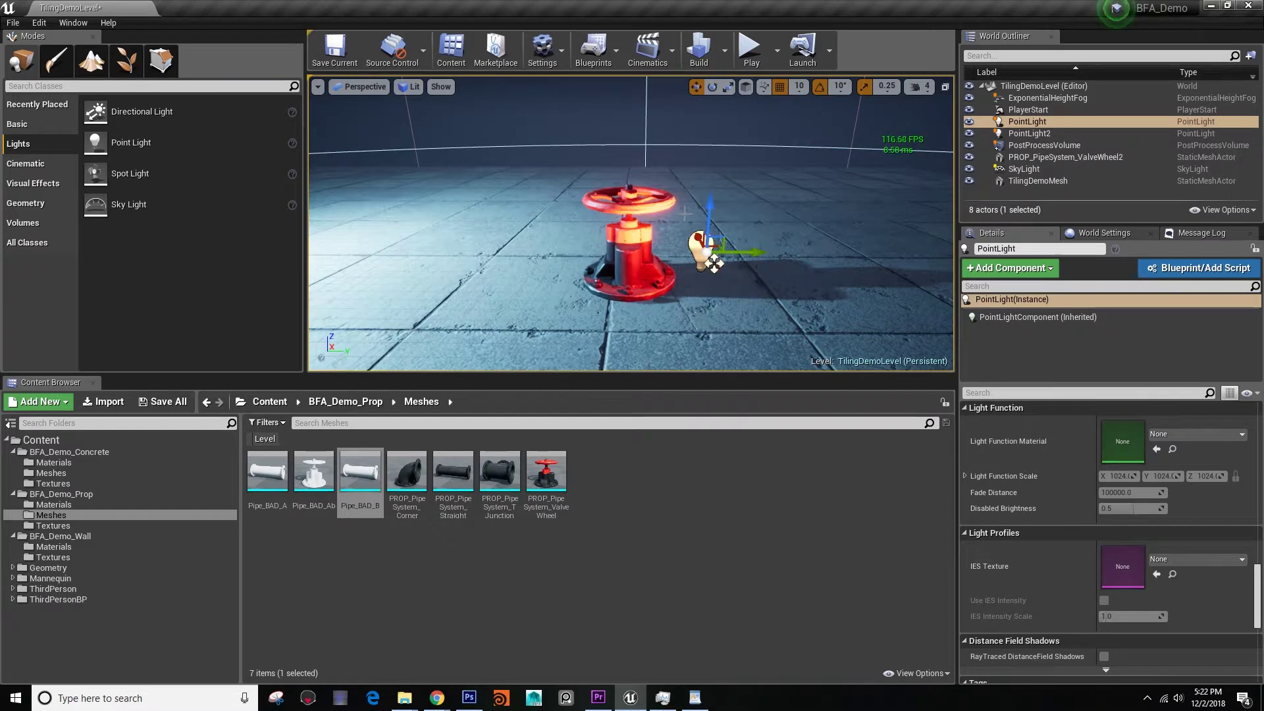
left_click_drag(759, 254, 880, 252)
key("f")
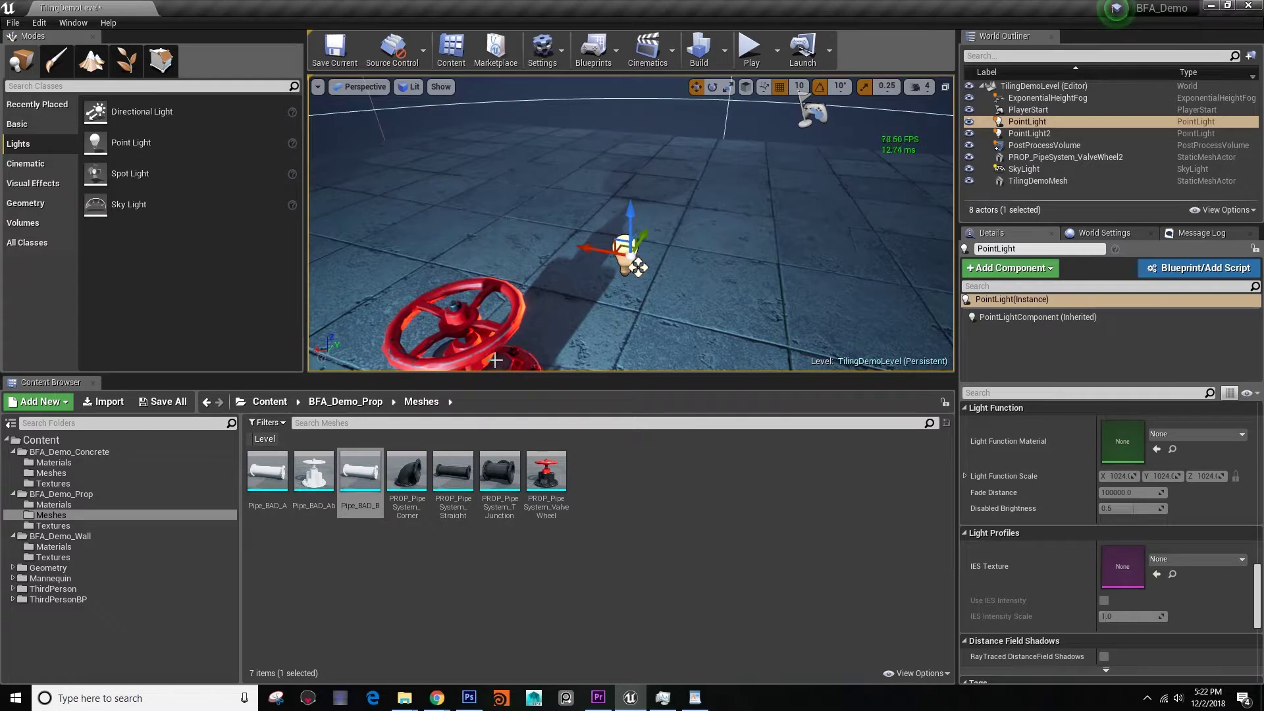
Place the PROP_PipeSystem_Corner mesh in the level and position it above the floor between the valve wheel and the red light
left_click_drag(407, 471, 497, 211)
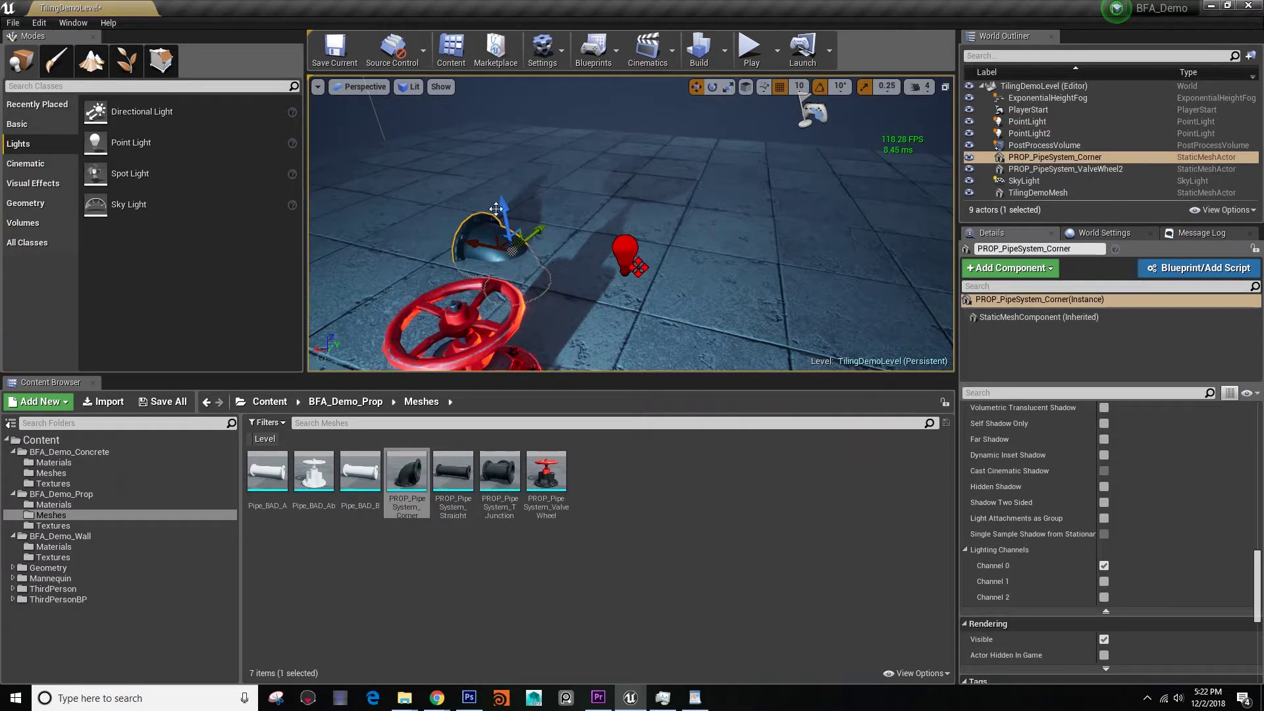
left_click_drag(503, 157, 500, 169)
left_click_drag(450, 216, 495, 213)
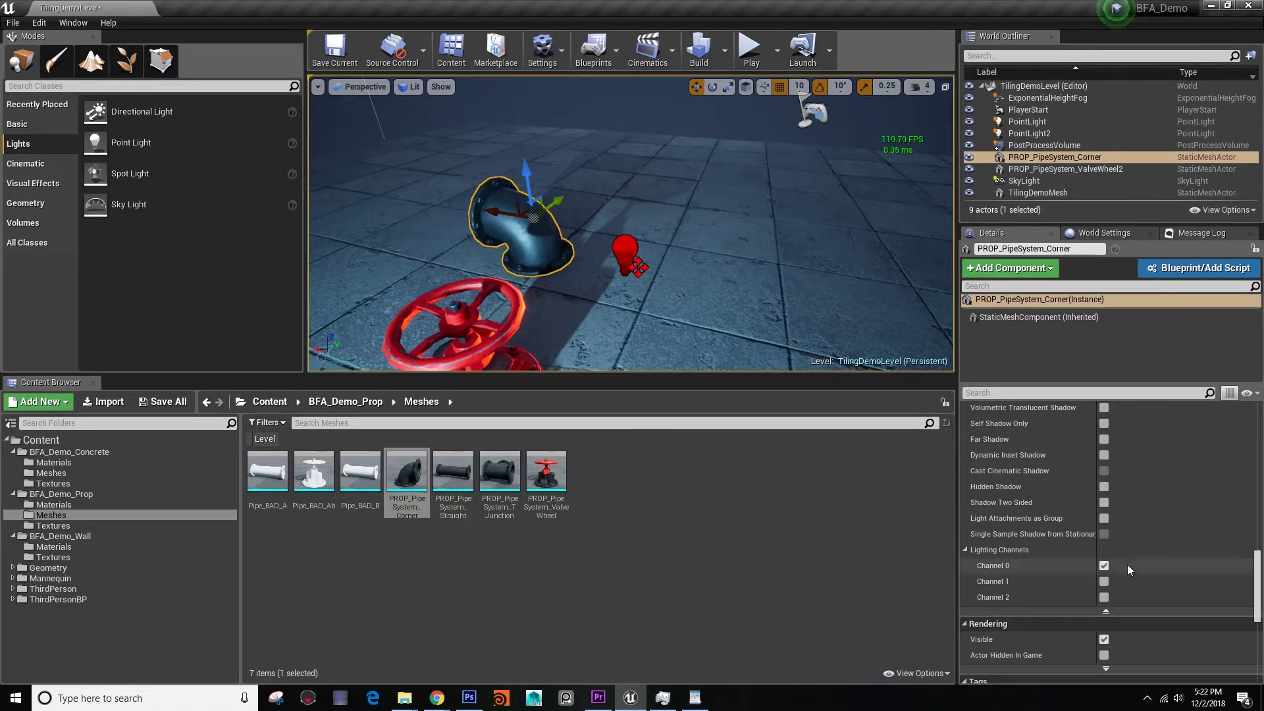
Enable lighting Channel 1 on PROP_PipeSystem_Corner, inspect the red light on it, and disable the channel again
scroll(1126, 563, "down", 2)
left_click(1104, 539)
right_click_drag(737, 307, 613, 336)
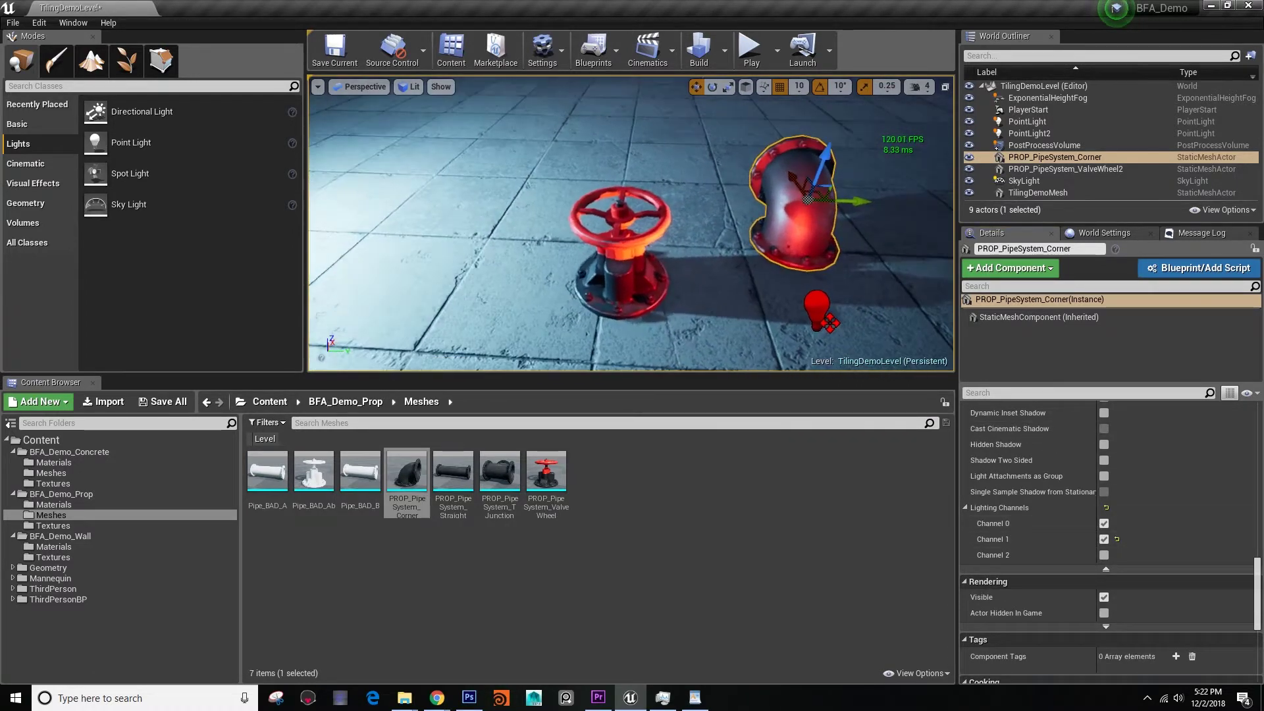
left_click(1104, 539)
right_click_drag(744, 290, 806, 307)
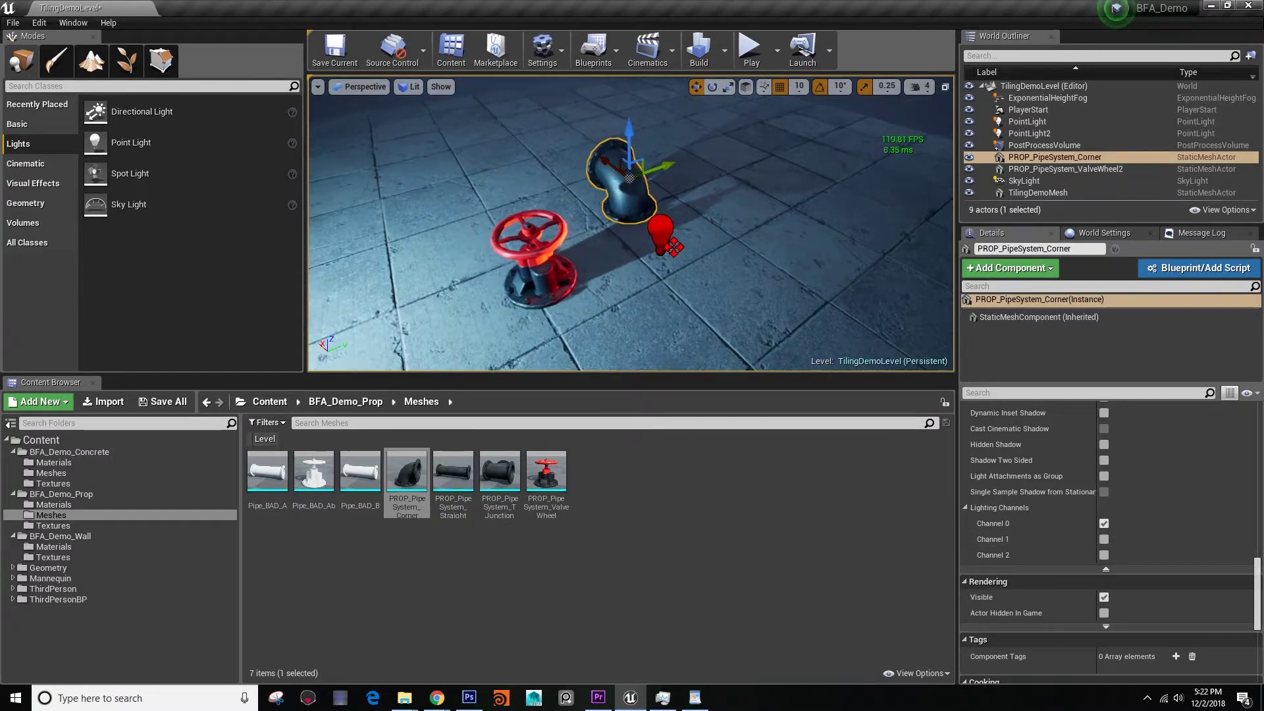
Delete the PROP_PipeSystem_Corner mesh and the red PointLight from the level
key("Delete")
left_click(658, 231)
right_click_drag(658, 230, 728, 279)
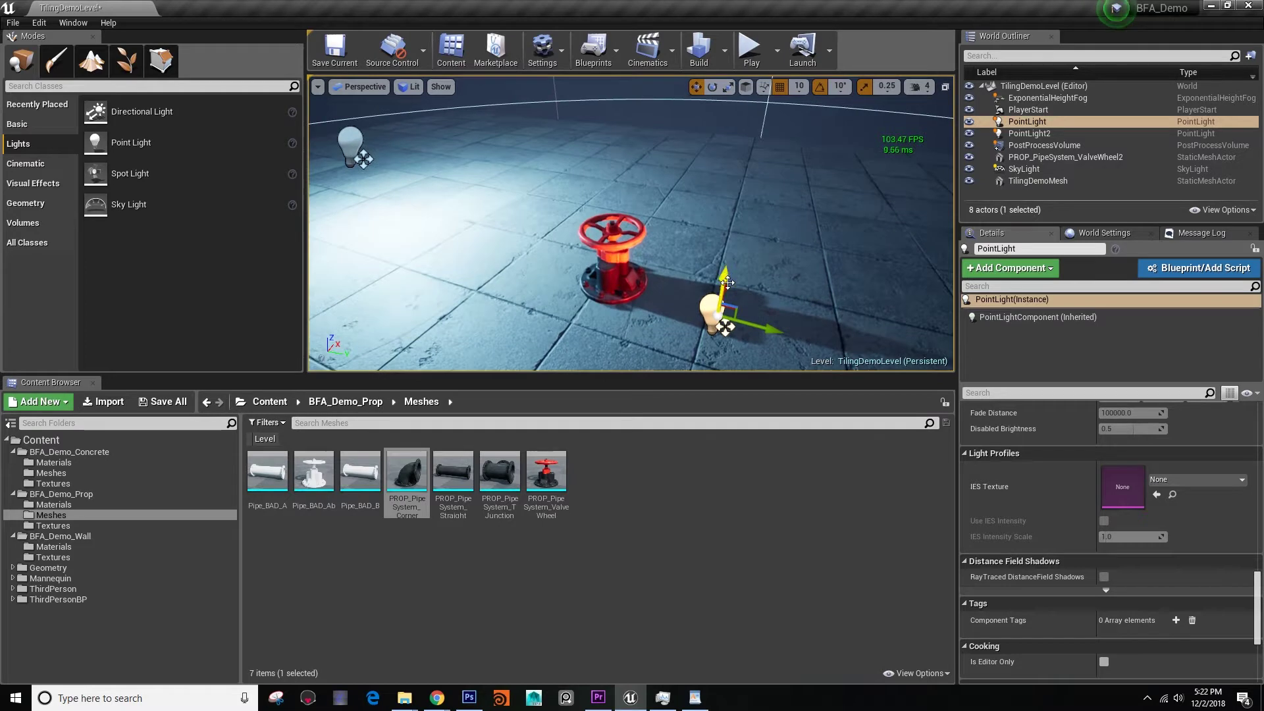
key("Delete")
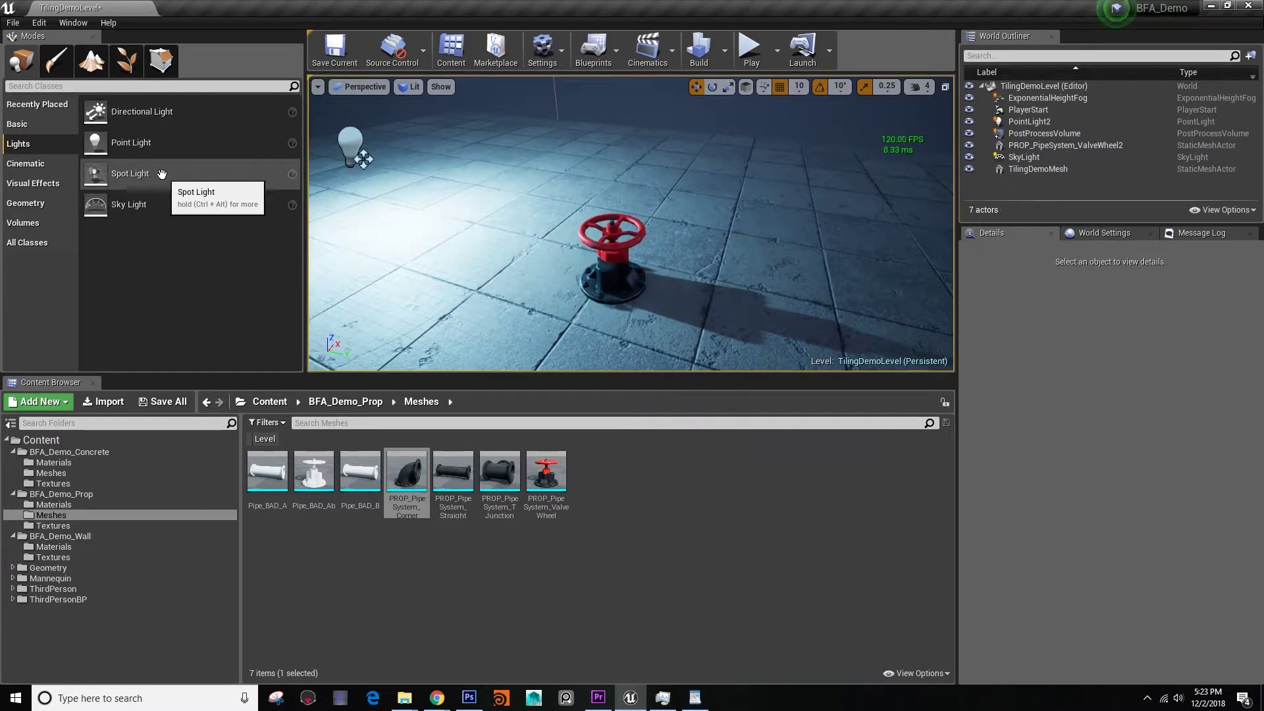
Add a Spot Light to the level, placed just above the floor near the valve wheel
left_click_drag(114, 177, 640, 383)
right_click_drag(638, 296, 691, 333)
left_click_drag(130, 175, 614, 345)
right_click_drag(618, 349, 776, 336)
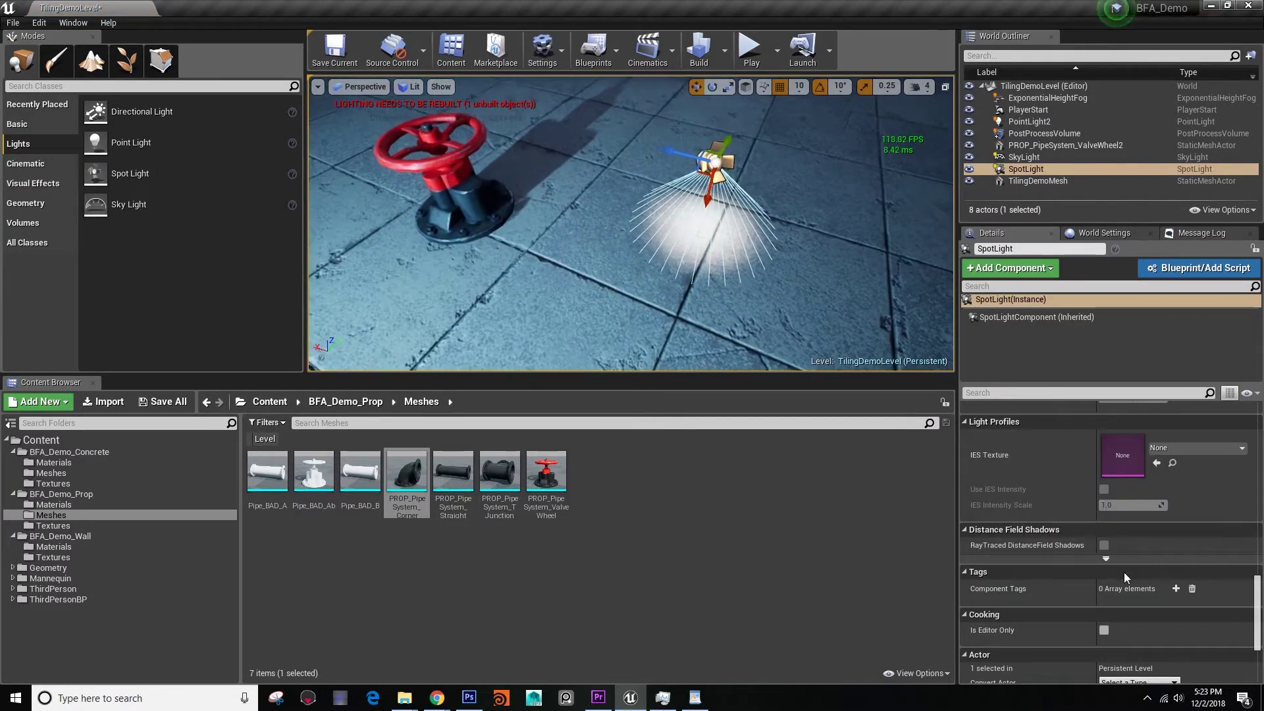
Set the SpotLight's lighting channels to Channel 1 only, with Channel 0 turned off
scroll(1116, 557, "down", 7)
scroll(1112, 552, "up", 10)
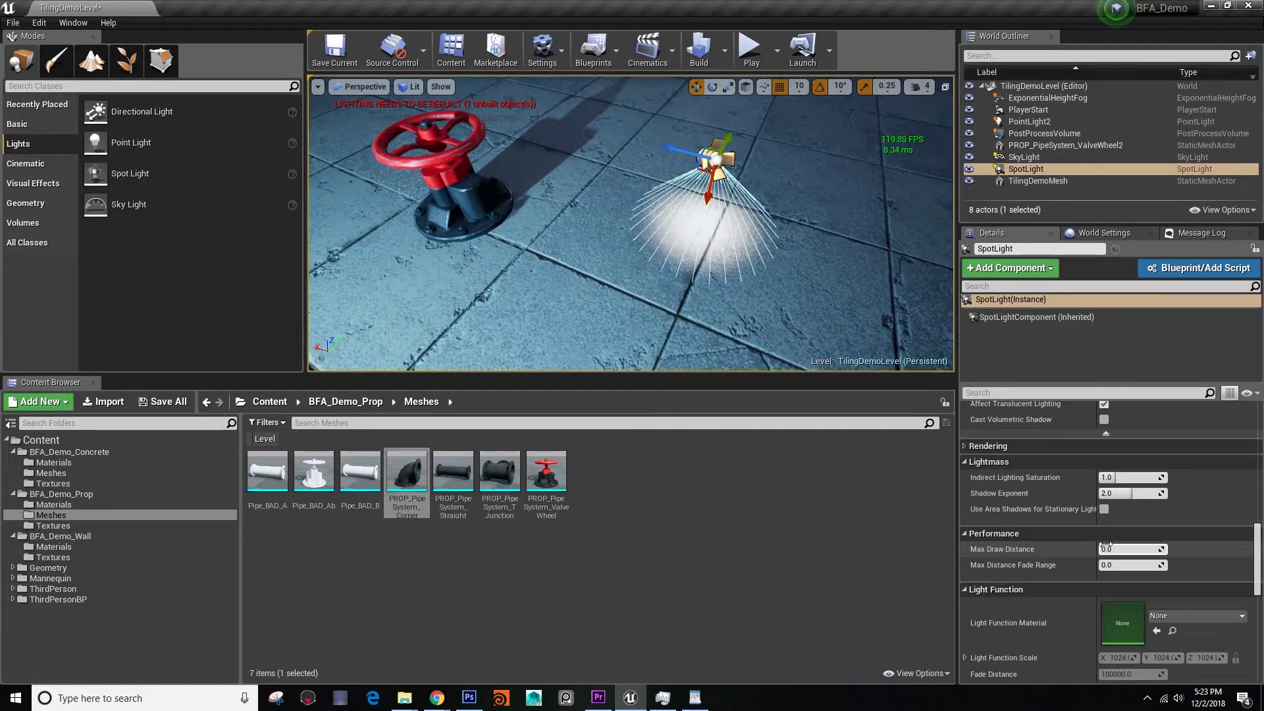
scroll(1095, 539, "up", 3)
left_click(1104, 530)
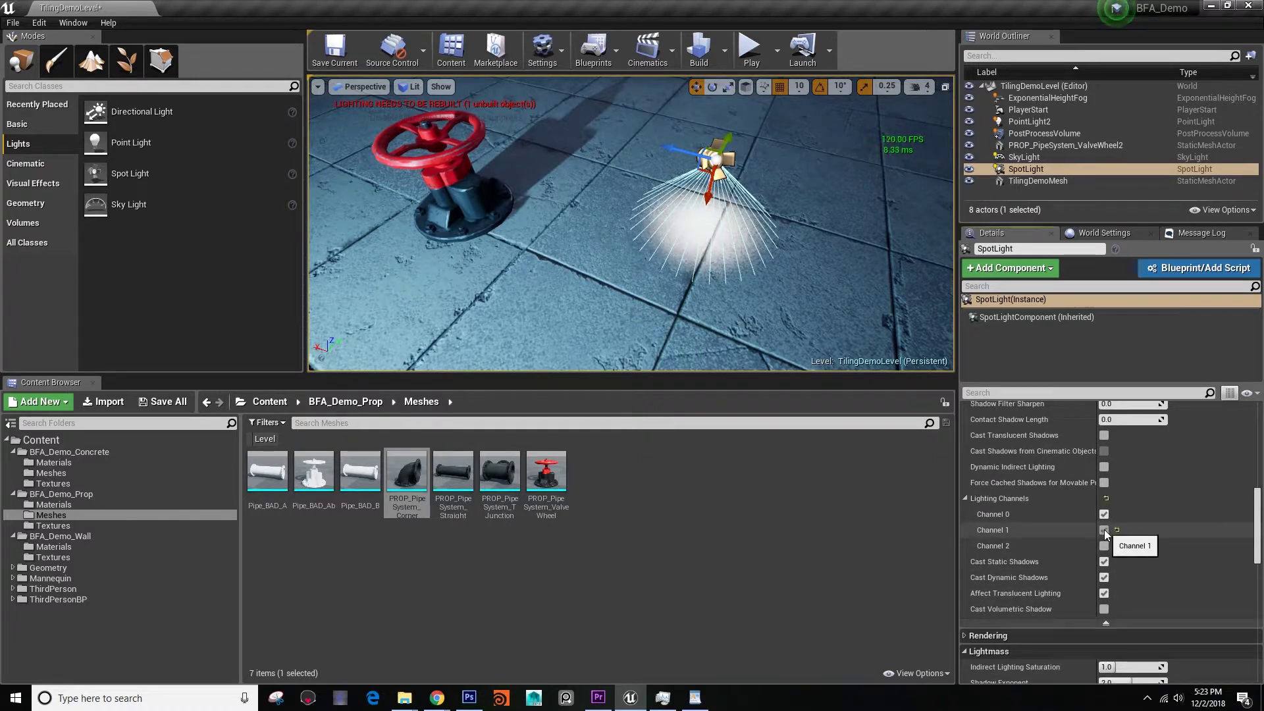
left_click(1107, 516)
Rotate the SpotLight so its cone points at the valve wheel
mouse_move(741, 193)
right_mouse_down()
mouse_move(757, 181)
mouse_move(742, 193)
right_mouse_up()
key("e")
left_click_drag(787, 173, 802, 225)
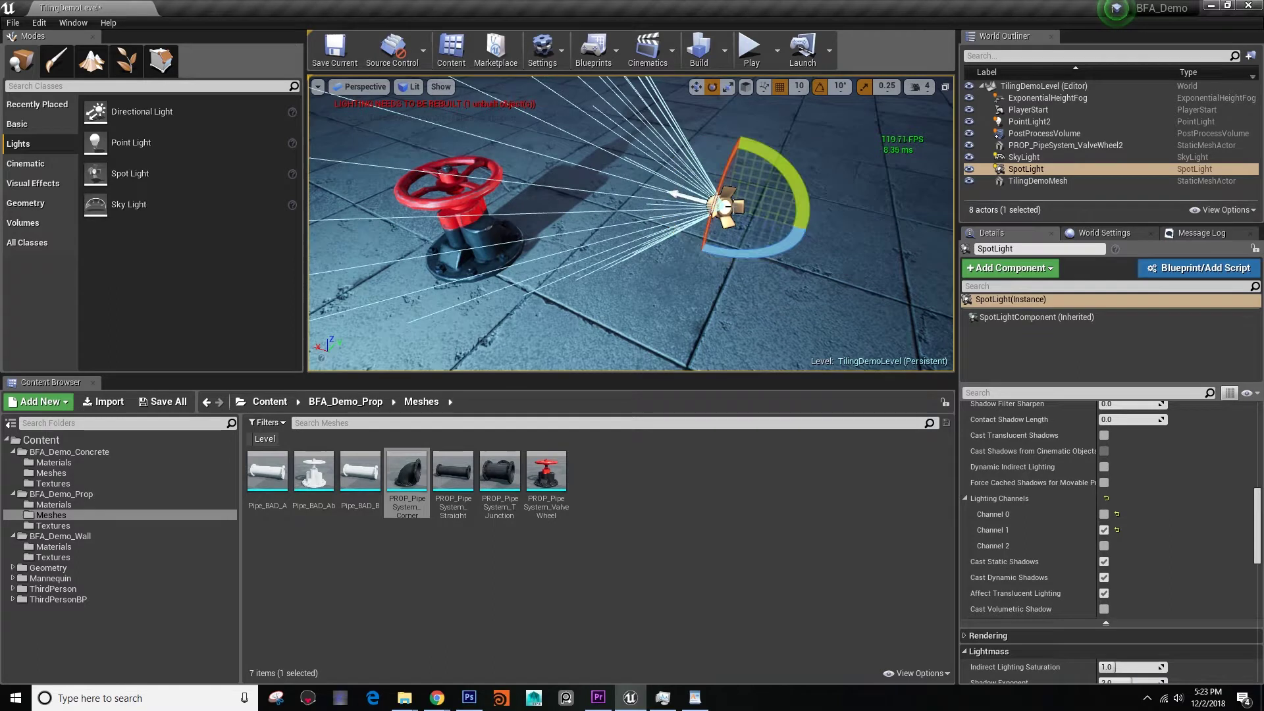
left_click_drag(735, 253, 714, 257)
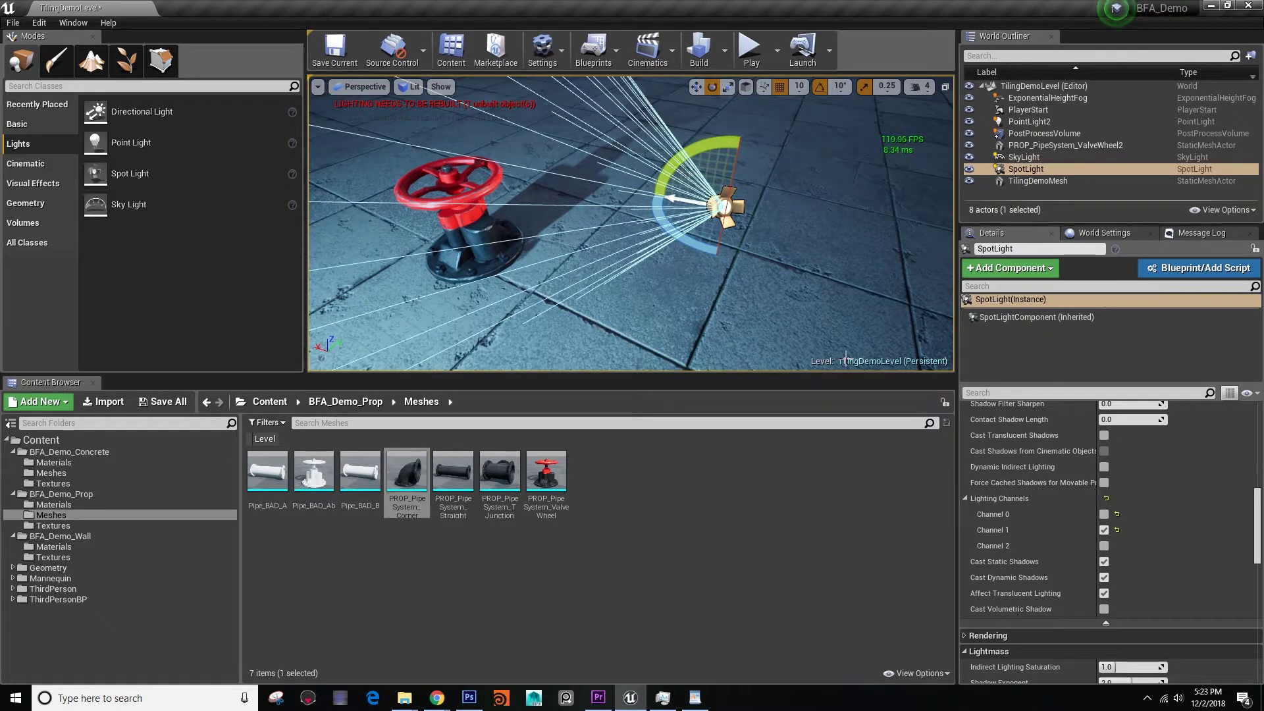
Disable Use Inverse Squared Falloff on the SpotLight
scroll(1205, 528, "up", 5)
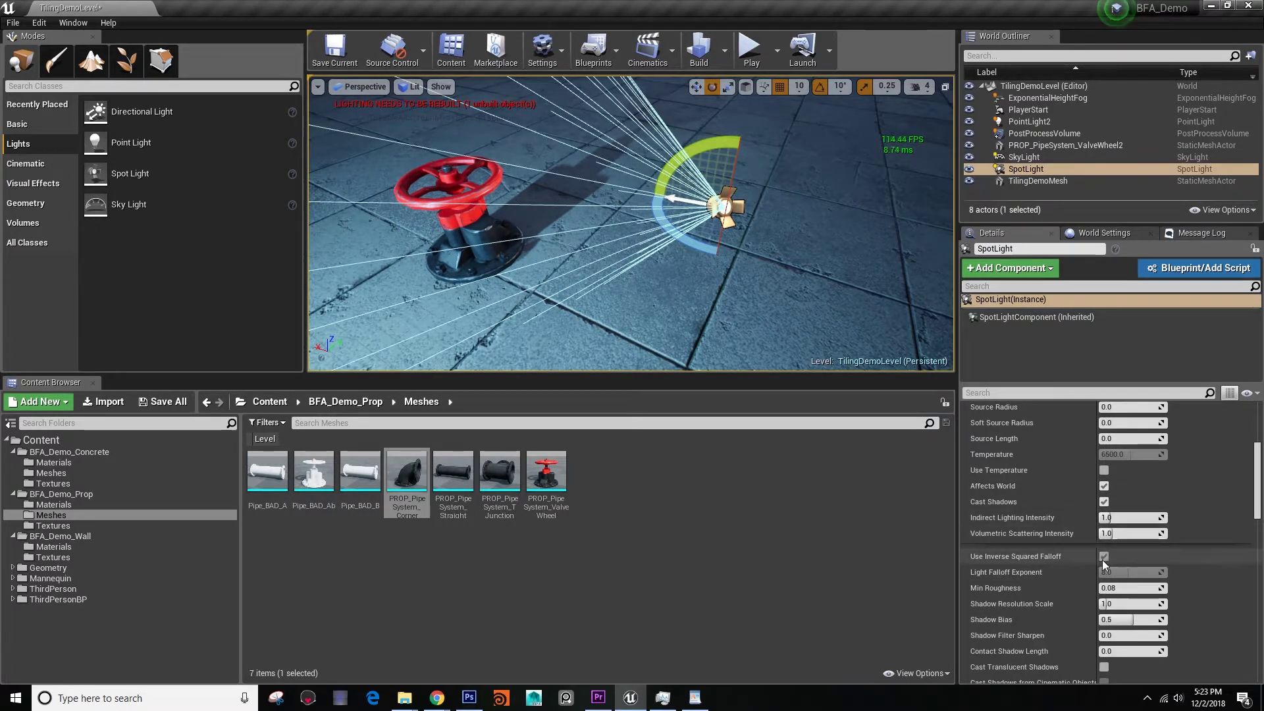
left_click(1103, 558)
scroll(1116, 460, "up", 3)
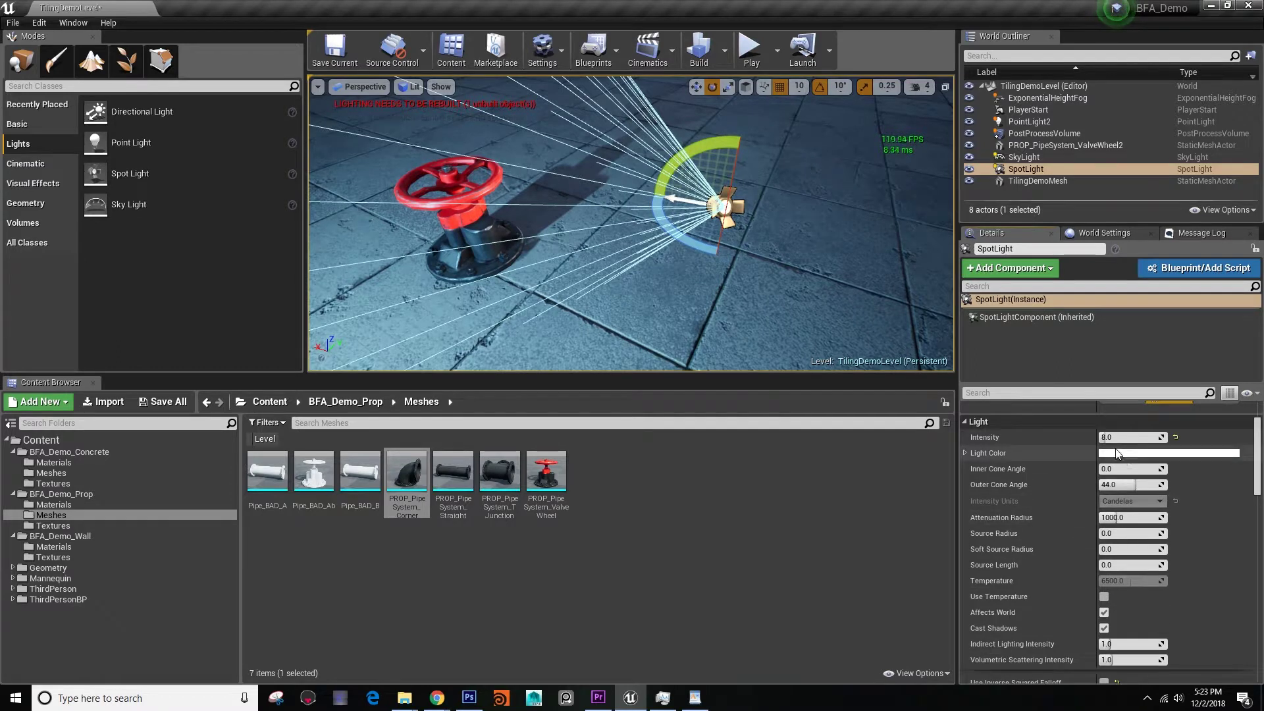
Set the SpotLight's intensity to 160 and view the lit valve wheel at close range in game view
left_click_drag(1120, 436, 1168, 435)
right_click_drag(823, 283, 757, 181)
key("g")
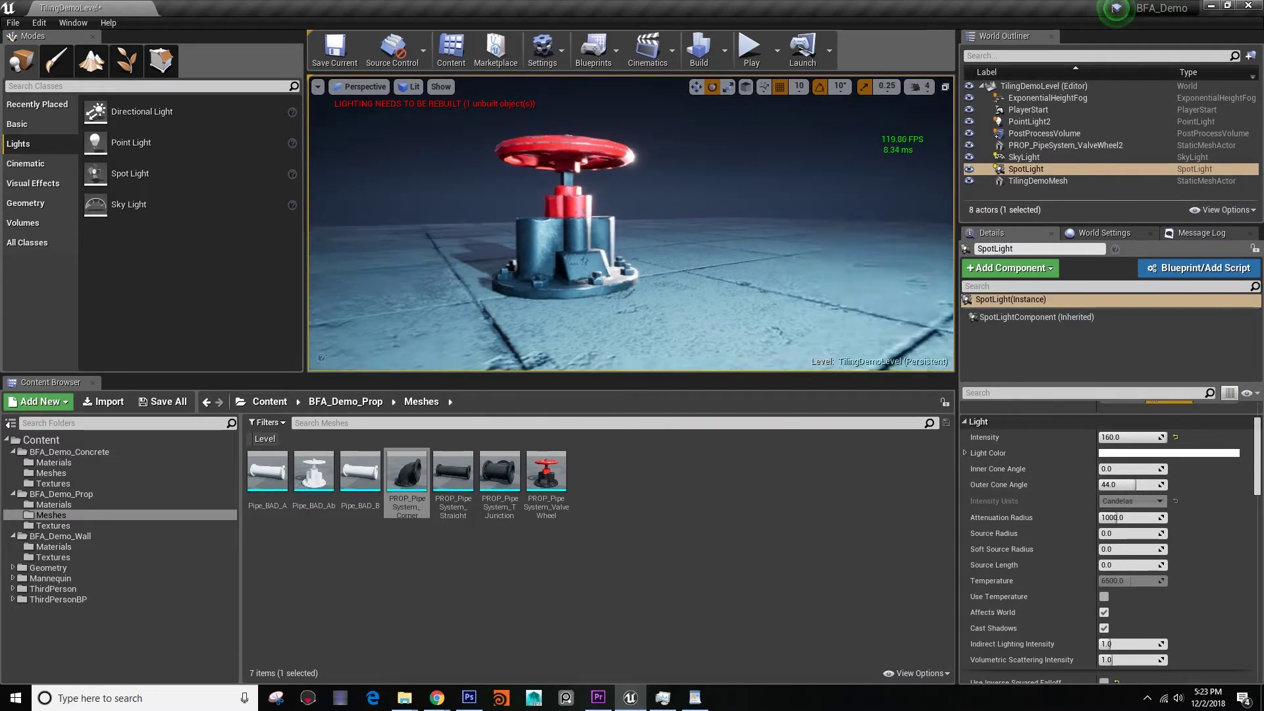
Toggle Channel 0 in the SpotLight's lighting channels on and off, comparing its effect on the valve wheel and floor
key("g")
scroll(1106, 505, "down", 10)
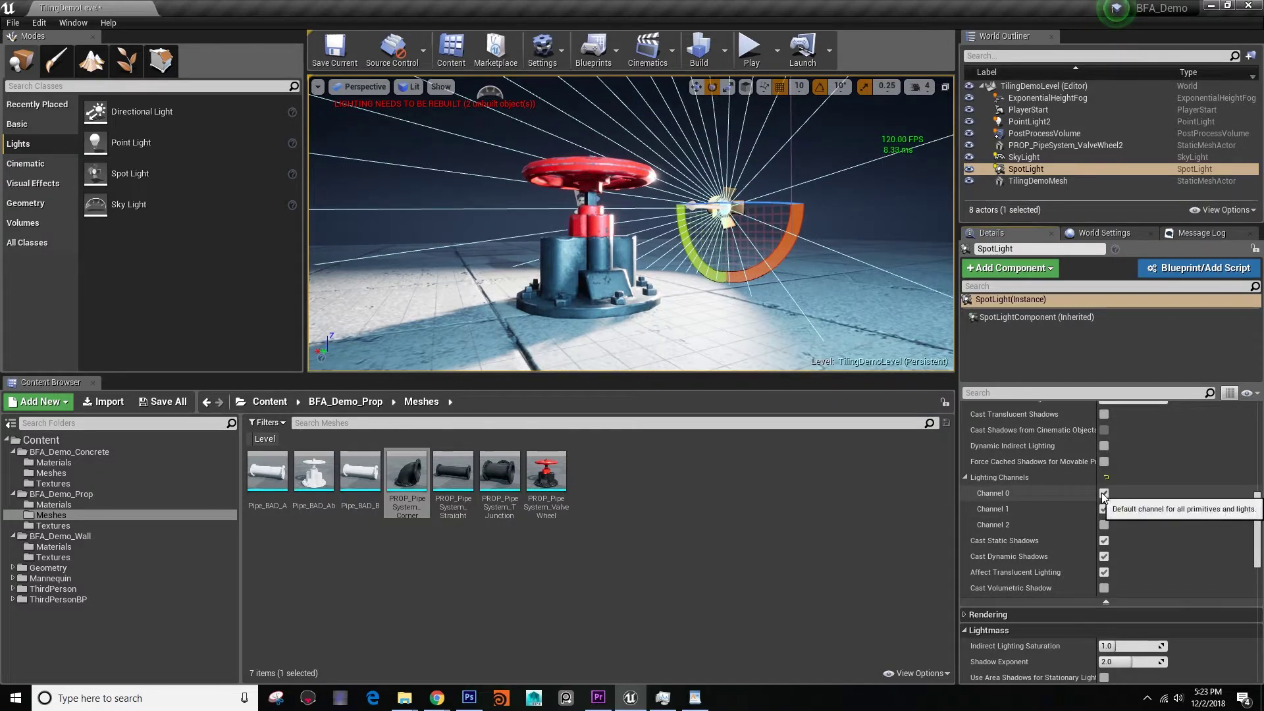
right_click_drag(632, 223, 652, 213)
key("Escape")
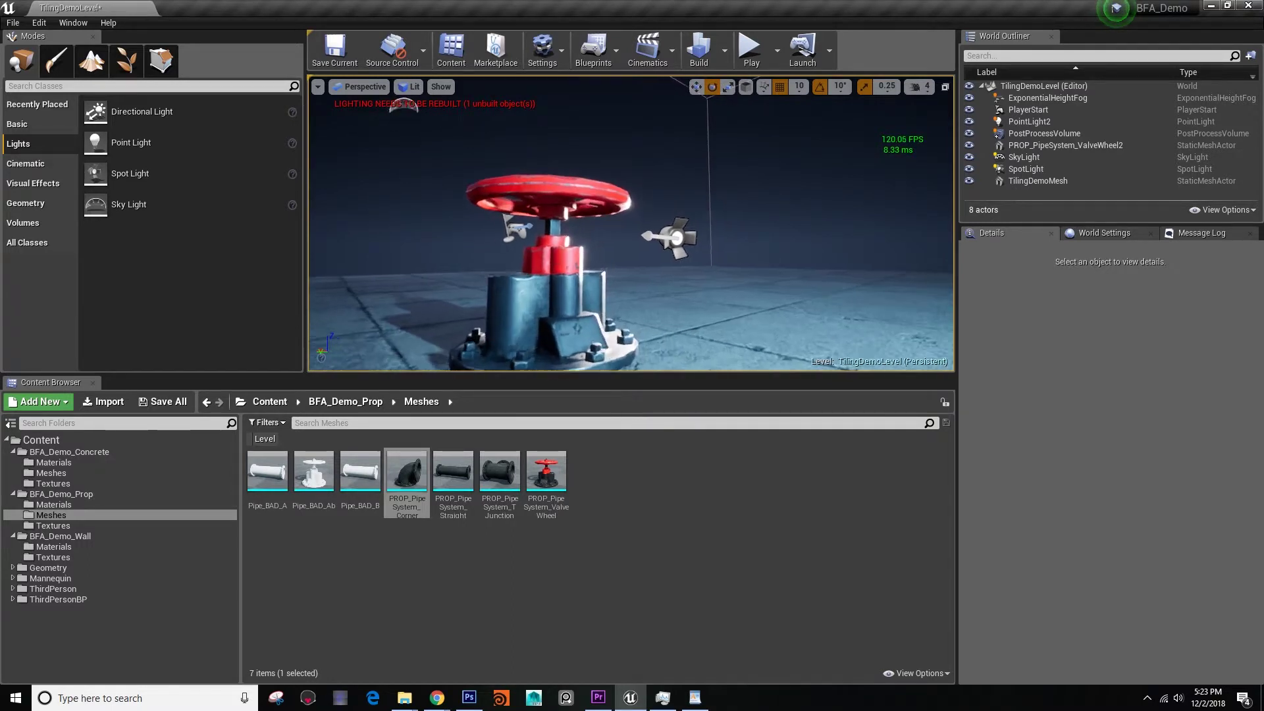
right_click_drag(631, 223, 598, 257)
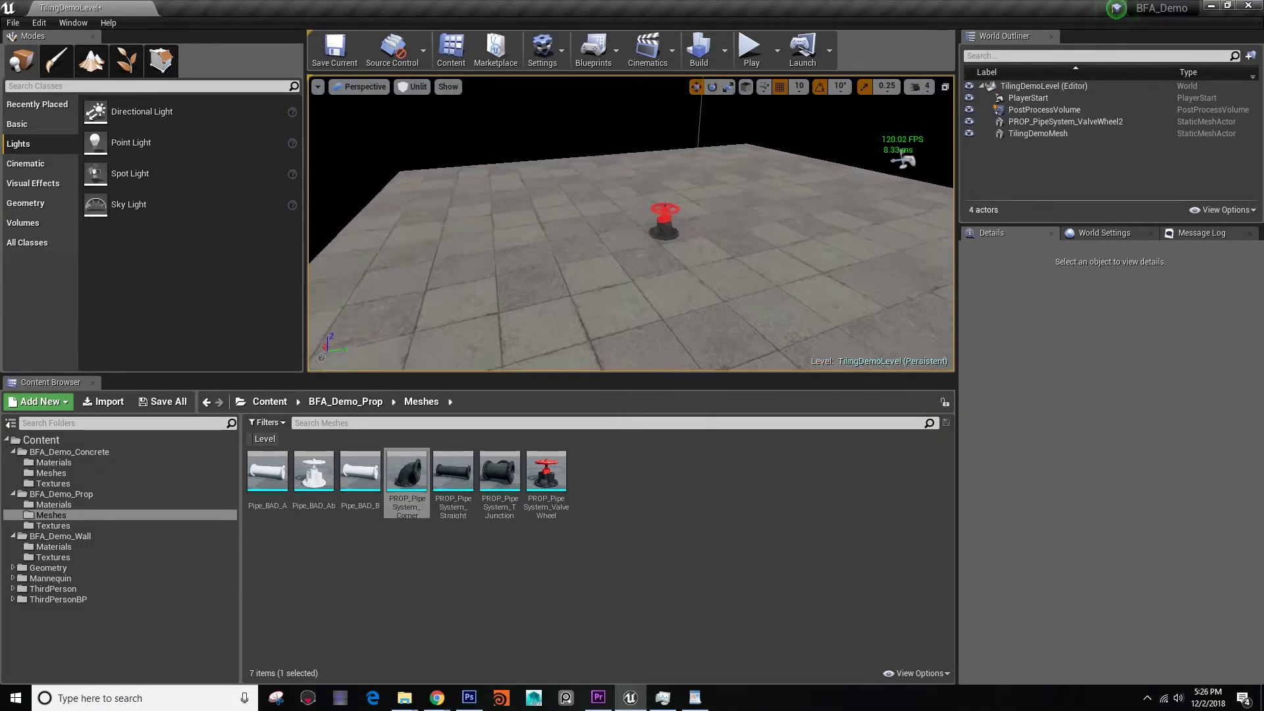
right_click_drag(631, 223, 583, 218)
left_click(414, 87)
right_click_drag(756, 211, 753, 171)
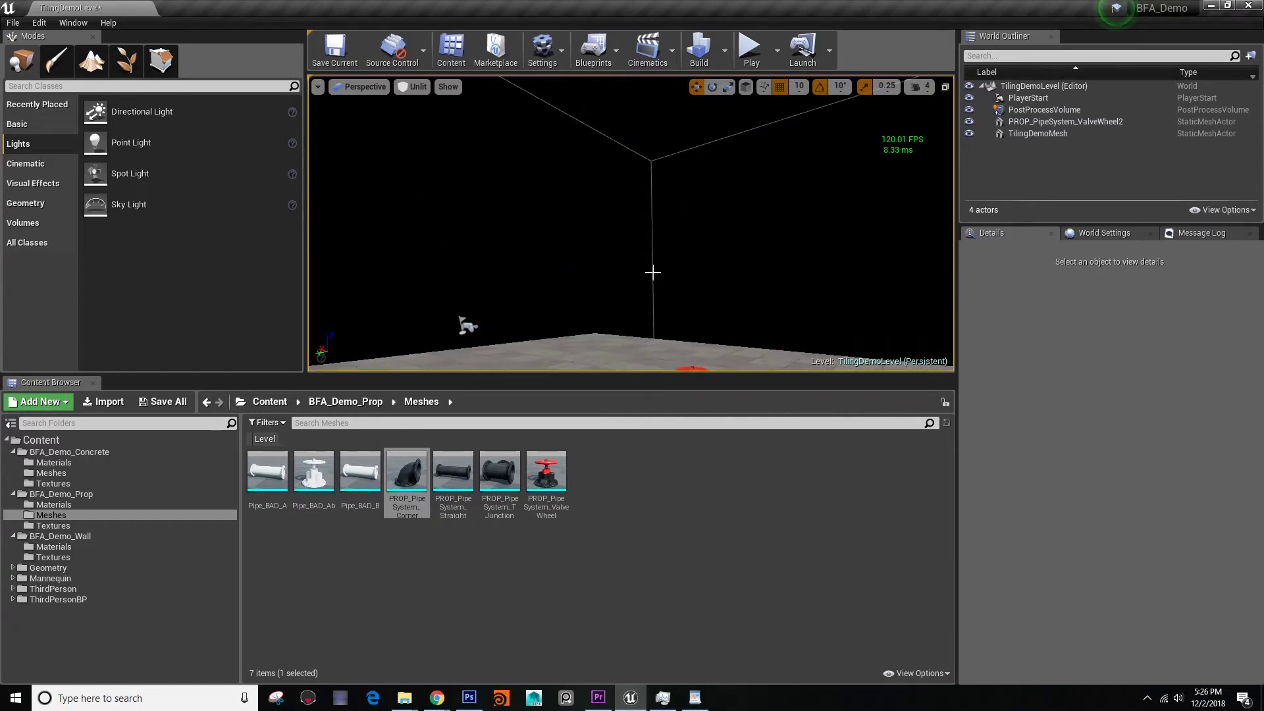
right_click_drag(753, 171, 757, 218)
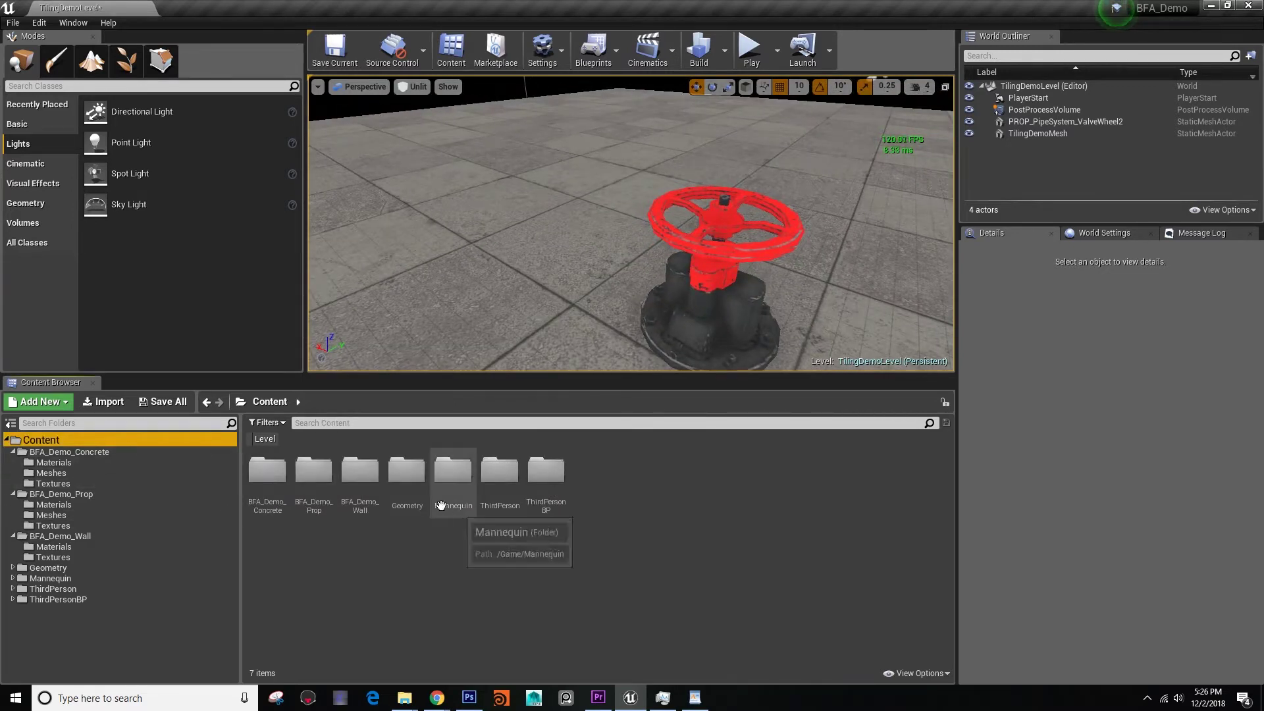
right_click(681, 492)
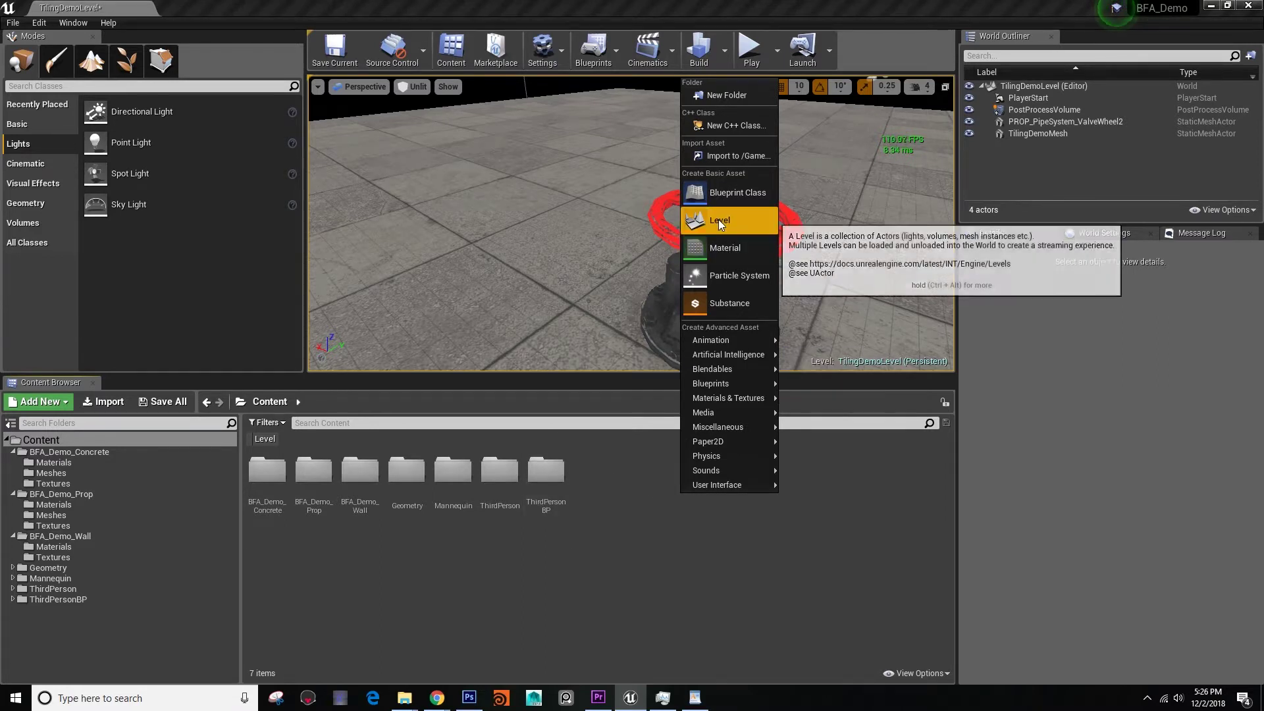
left_click(629, 555)
Delete the PostProcessVolume and the PlayerStart from the level
key("s")
right_click_drag(629, 250, 652, 172)
right_click_drag(568, 196, 567, 231)
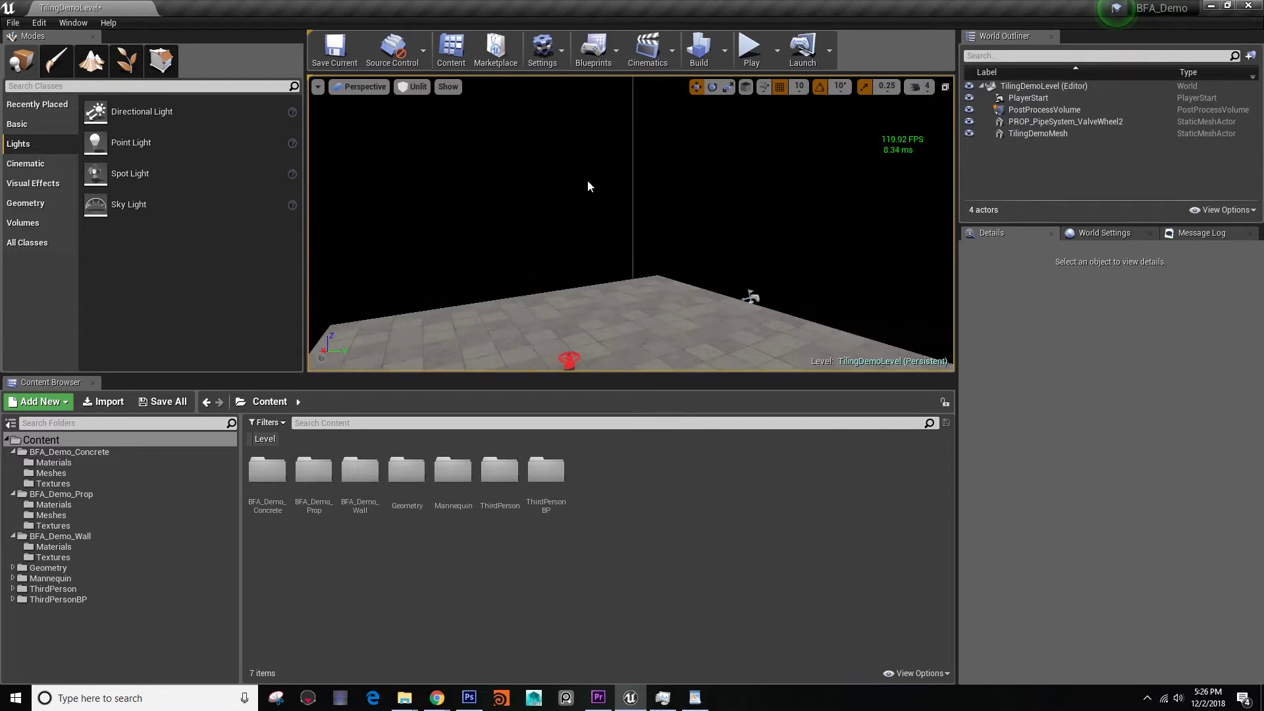
left_click(628, 165)
key("Delete")
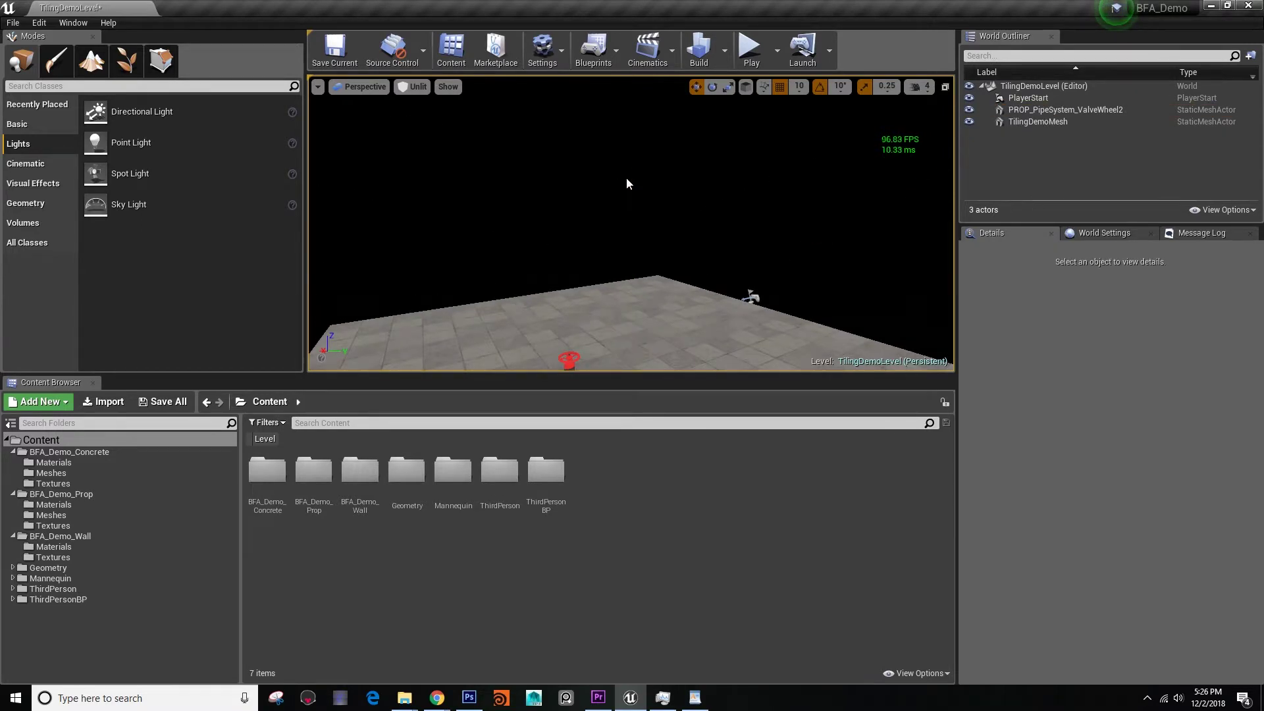
left_click(749, 297)
left_click(755, 300)
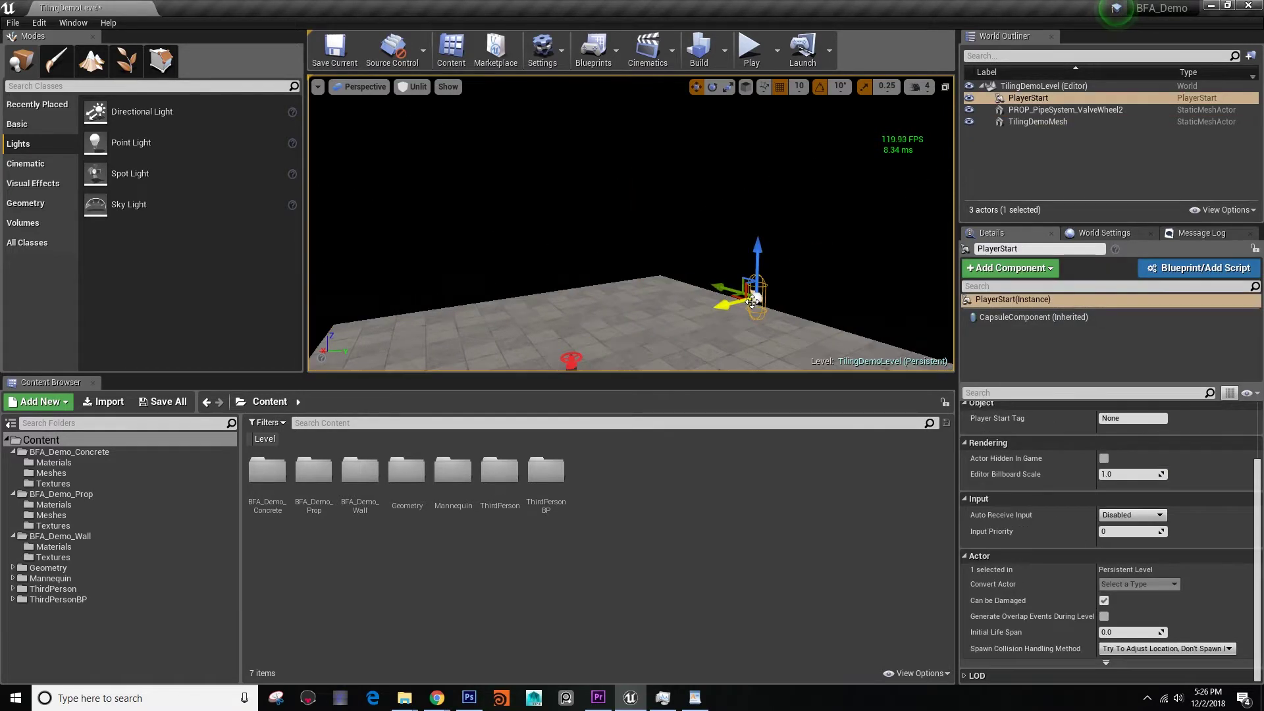
key("Delete")
Delete the TilingDemoMesh floor and the valve wheel so the level is empty
left_click(662, 325)
key("Delete")
right_click_drag(662, 326, 665, 320)
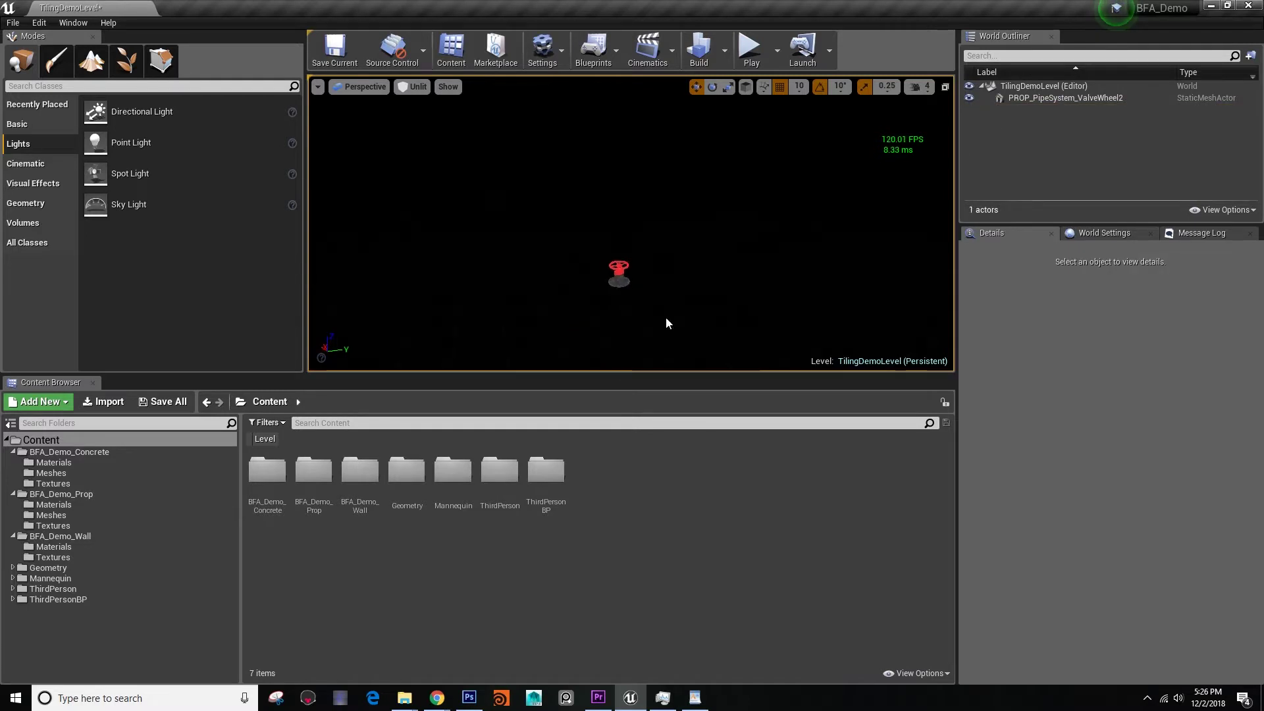
left_click(619, 275)
key("Delete")
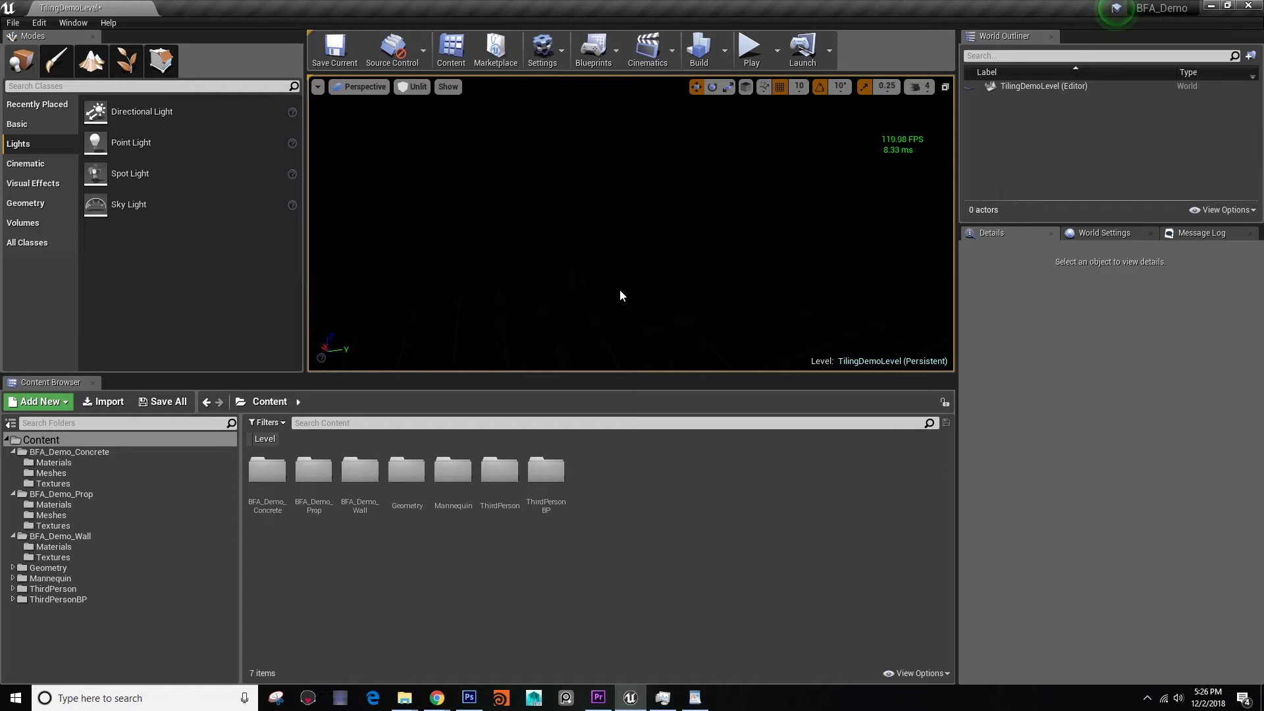
Place the TilingDemoMesh from the BFA_Demo_Concrete meshes in the empty level as a floor
left_click(68, 515)
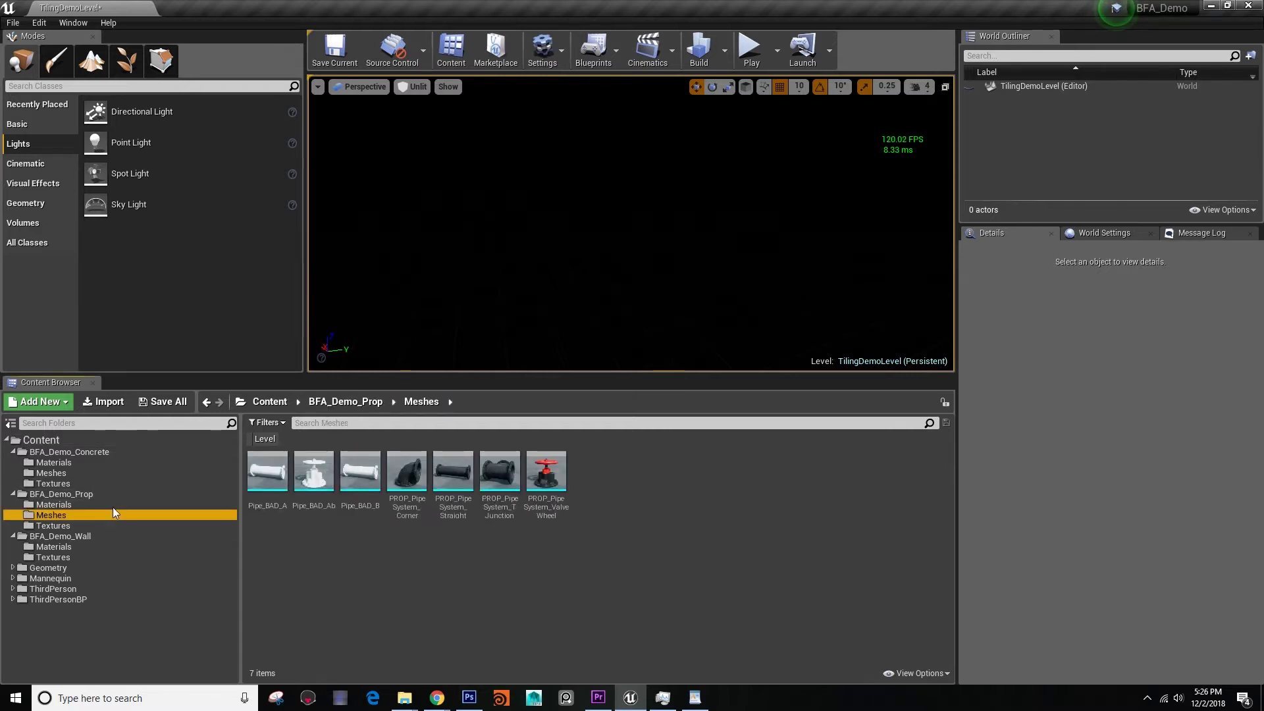
left_click(69, 472)
left_click_drag(360, 471, 629, 329)
left_click_drag(559, 290, 619, 293, "alt")
scroll(559, 290, "up", 3)
key("f")
left_click_drag(567, 324, 661, 329, "alt")
right_click_drag(662, 329, 711, 316, "alt")
key("f")
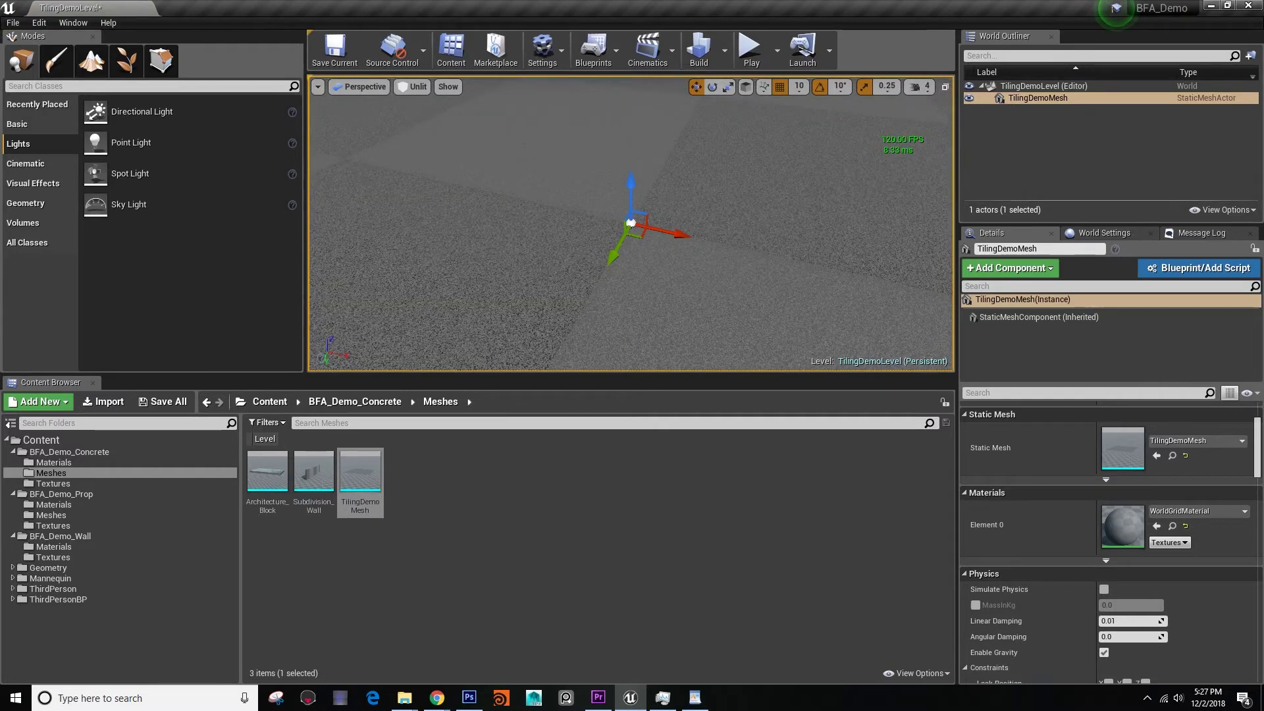
left_click_drag(579, 296, 737, 294, "alt")
left_click_drag(478, 260, 424, 208, "alt")
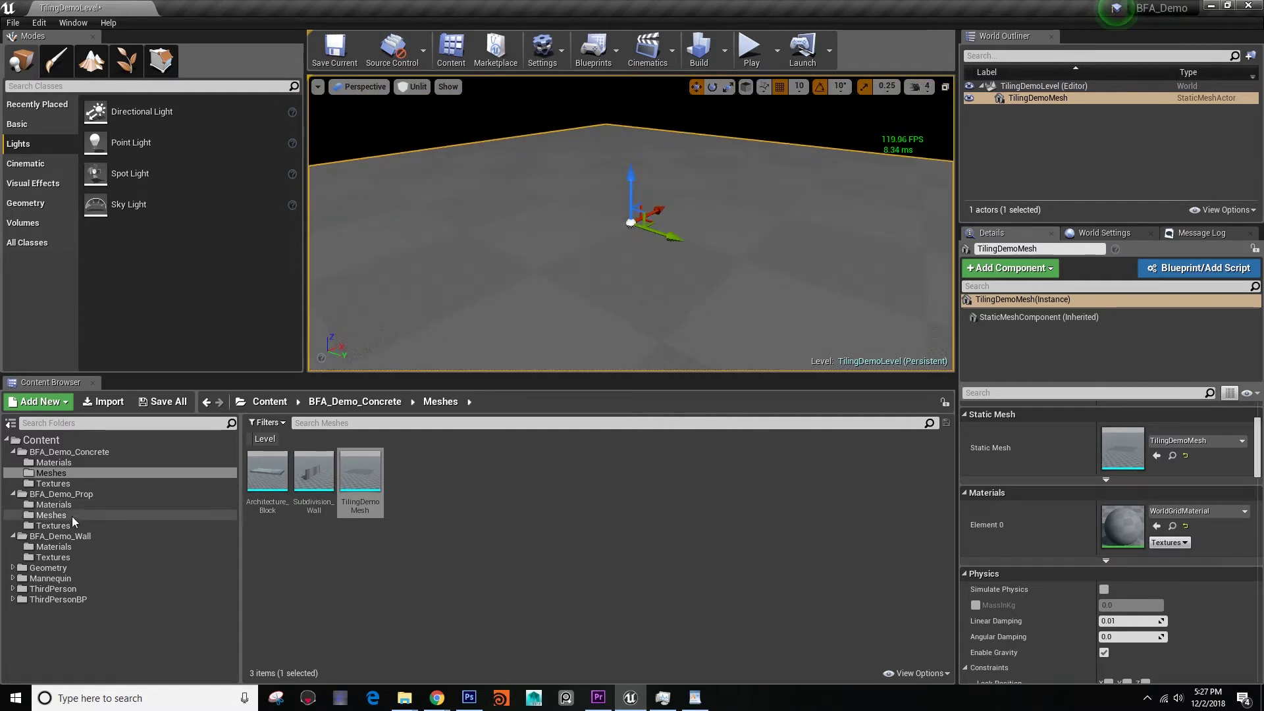
Apply the TilingDemoMat_Inst1 concrete material to the TilingDemoMesh floor and deselect it
left_click(54, 463)
left_click(453, 478)
left_click_drag(554, 274, 559, 265)
right_click_drag(560, 264, 506, 249)
key("a")
key("Escape")
Place the PROP_PipeSystem_ValveWheel mesh from the BFA_Demo_Prop meshes on the floor
left_click(65, 513)
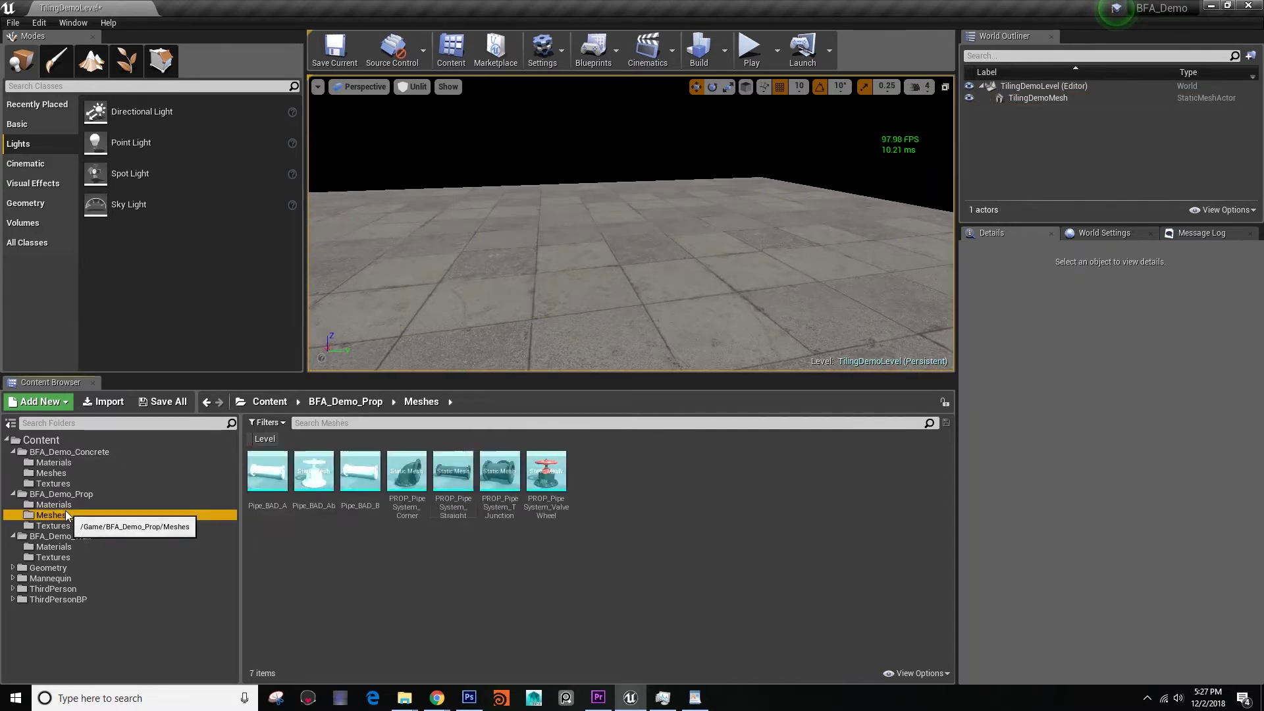
left_click_drag(544, 477, 434, 342)
key("f")
mouse_move(434, 342)
right_mouse_down("alt")
mouse_move(402, 335)
mouse_move(448, 329)
right_mouse_up("alt")
left_click_drag(448, 329, 651, 309, "alt")
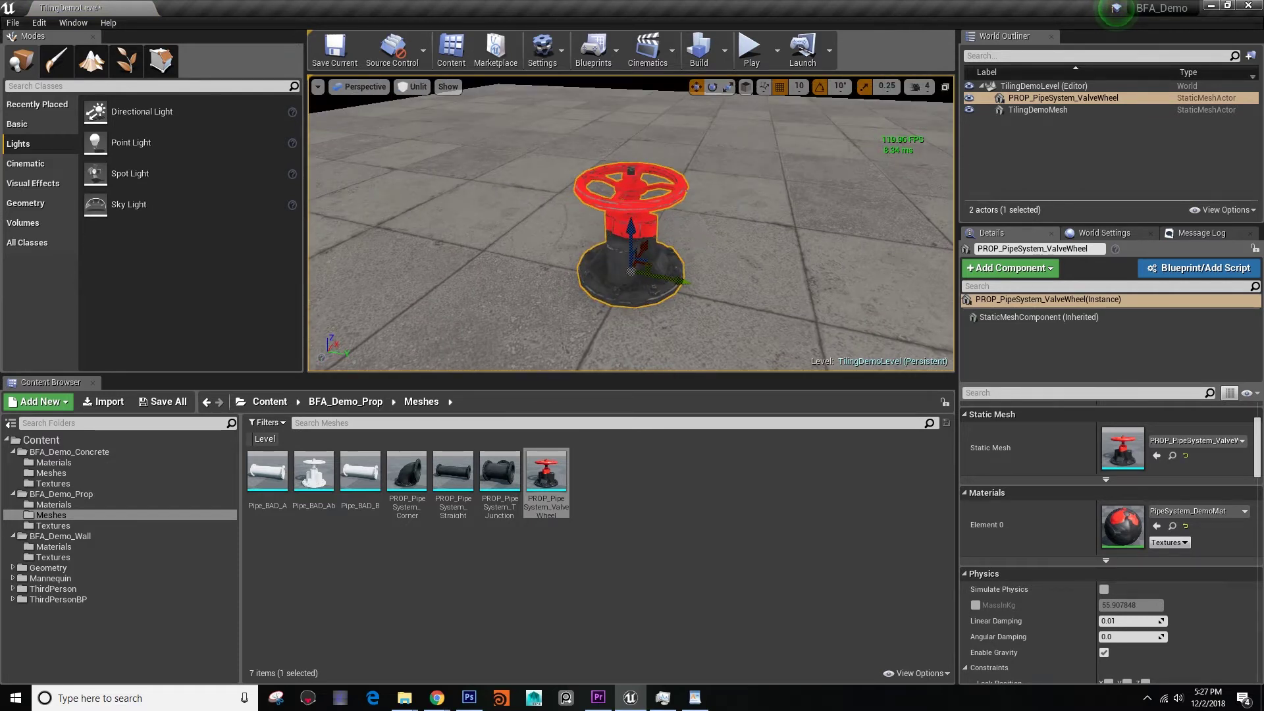
key("Escape")
Check the level without any lights in Lit view mode and return the viewport to Unlit
left_click(411, 86)
left_click(461, 113)
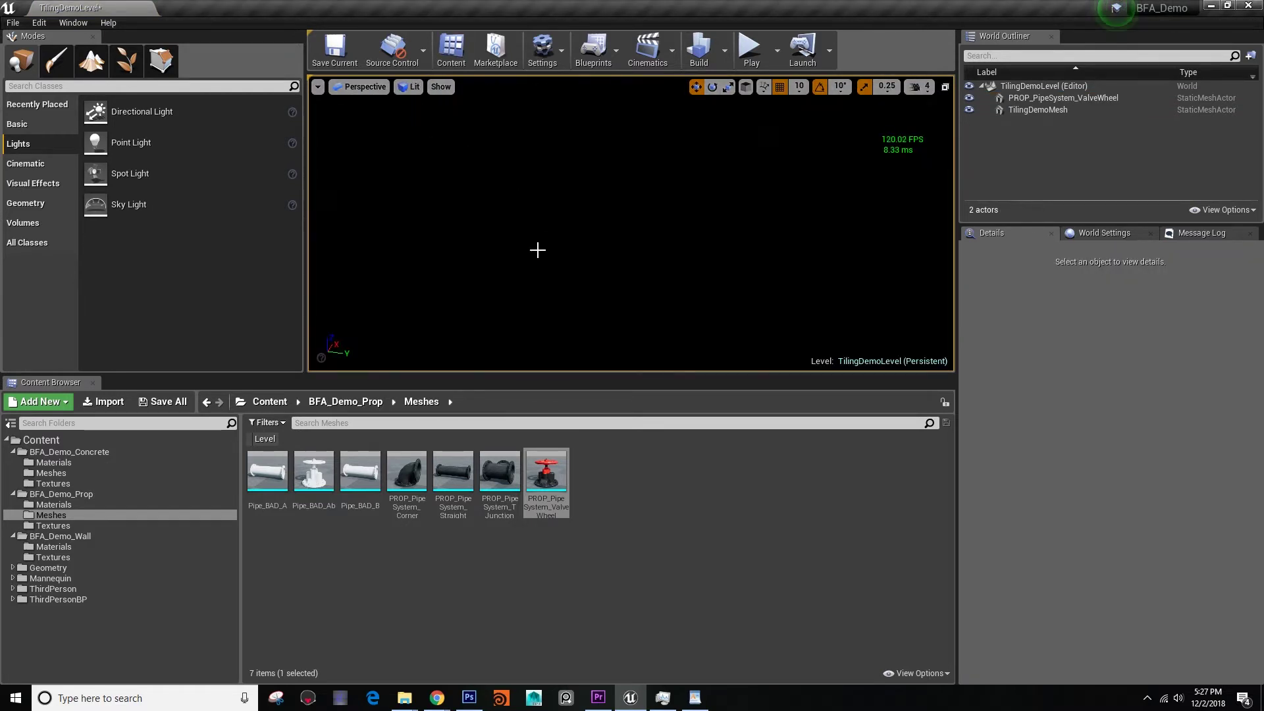
left_click(415, 86)
left_click(420, 129)
Add a Point Light near the valve wheel and set the viewport to Lit view mode
left_click_drag(101, 156, 621, 250)
left_click(424, 90)
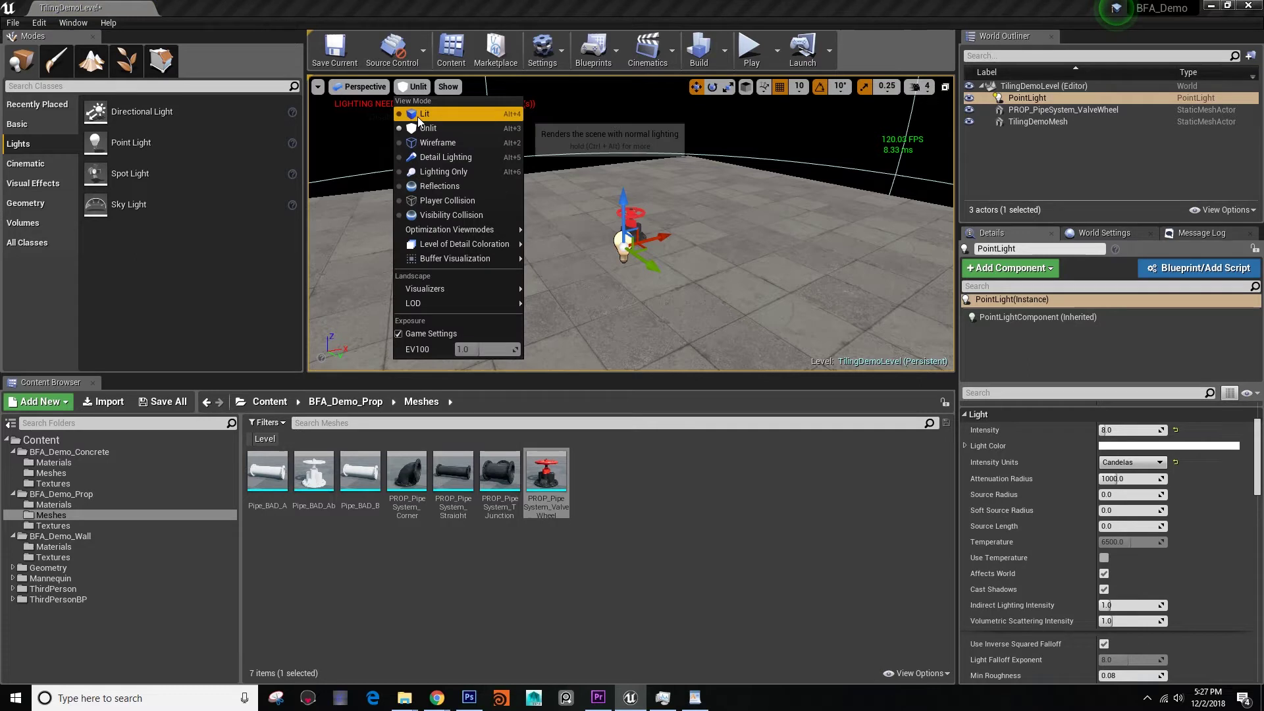
left_click(422, 115)
Move the PointLight away from the valve wheel and above the floor so the wheel casts a shadow
left_click_drag(475, 263, 571, 293, "alt")
left_click_drag(712, 187, 855, 120)
left_click_drag(495, 263, 698, 259, "alt")
scroll(495, 263, "up", 3)
left_click_drag(495, 262, 517, 262, "alt")
mouse_move(529, 100)
left_mouse_down()
mouse_move(530, 135)
mouse_move(529, 121)
left_mouse_up()
left_click_drag(585, 281, 572, 242, "alt")
scroll(585, 279, "up", 6)
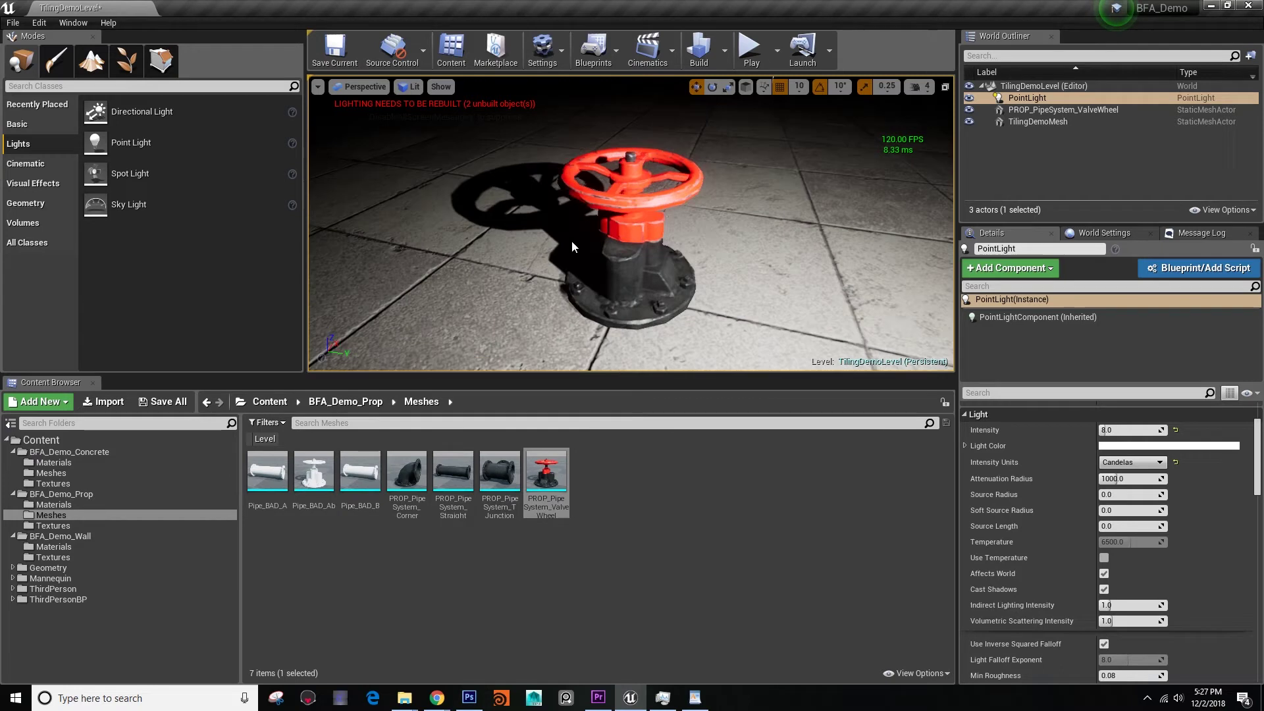
Add a Directional Light beside the valve wheel and rotate it to light the scene at an angle
scroll(572, 243, "down", 8)
scroll(572, 242, "up", 3)
left_click_drag(121, 115, 539, 298)
scroll(540, 298, "down", 3)
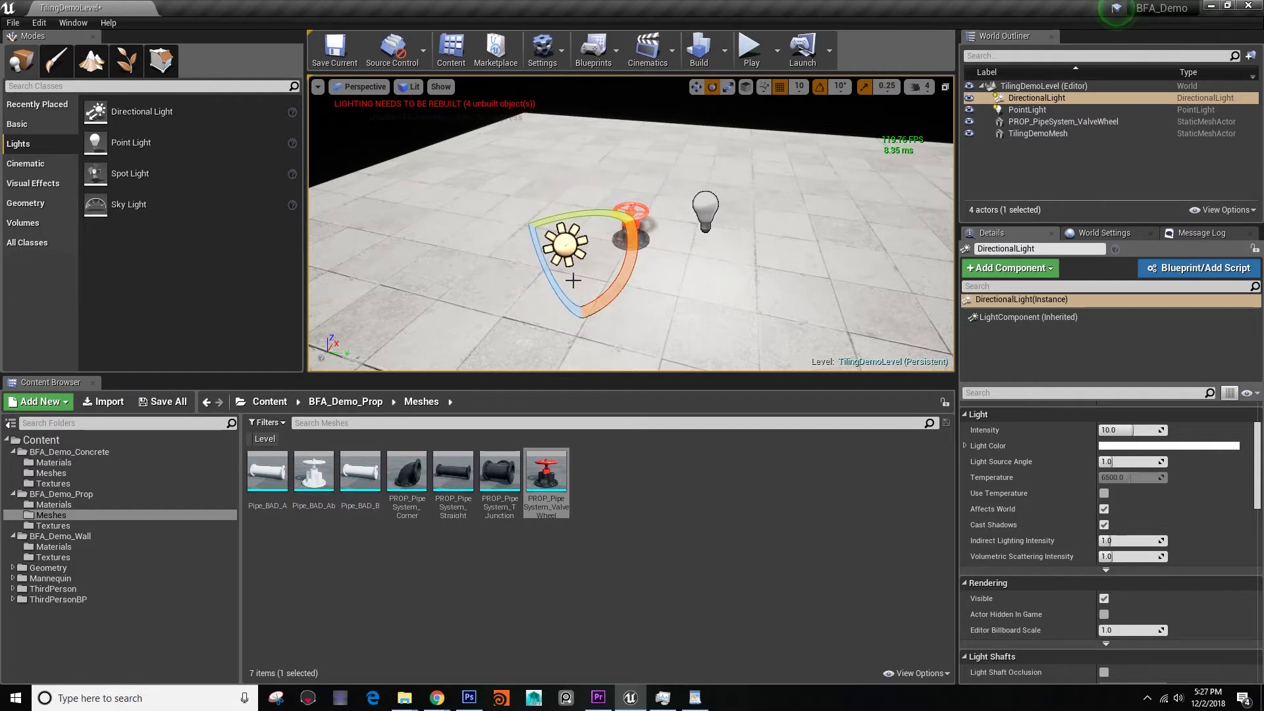
mouse_move(544, 266)
left_mouse_down()
mouse_move(593, 302)
mouse_move(558, 252)
left_mouse_up()
Delete the PointLight and the TilingDemoMesh floor, keeping only the DirectionalLight and the valve wheel
left_click(684, 244)
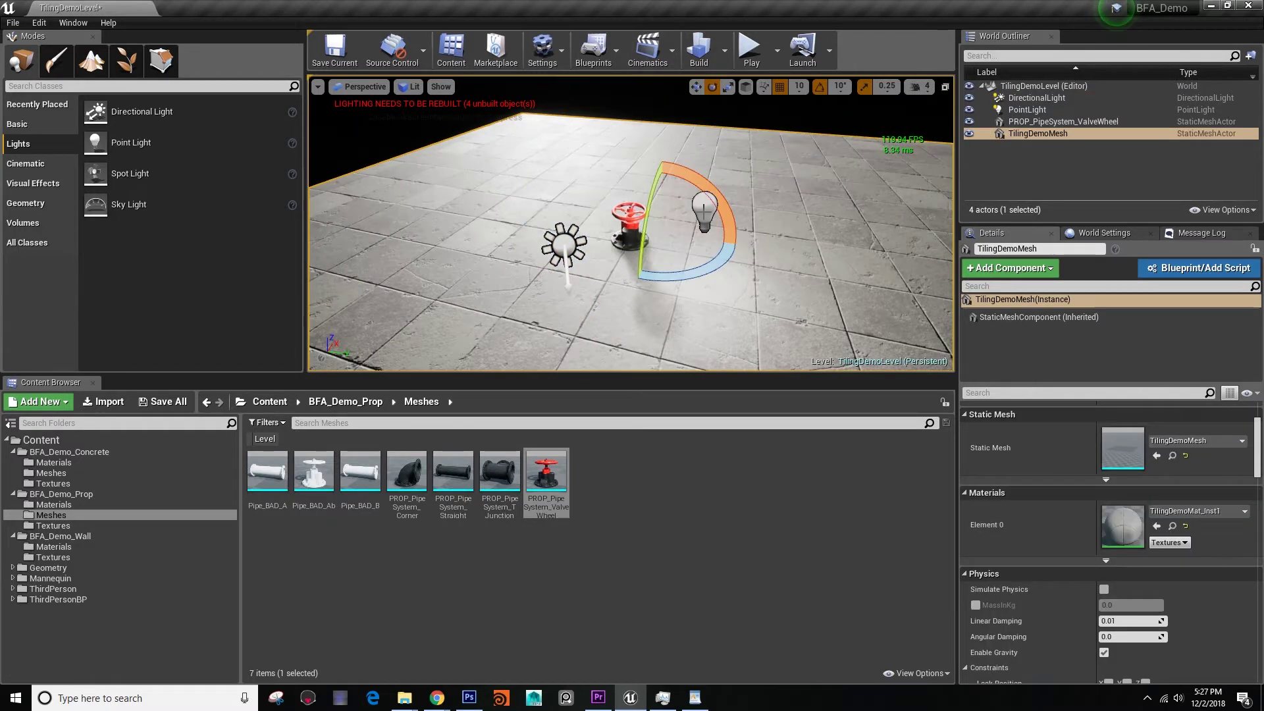
key("Delete")
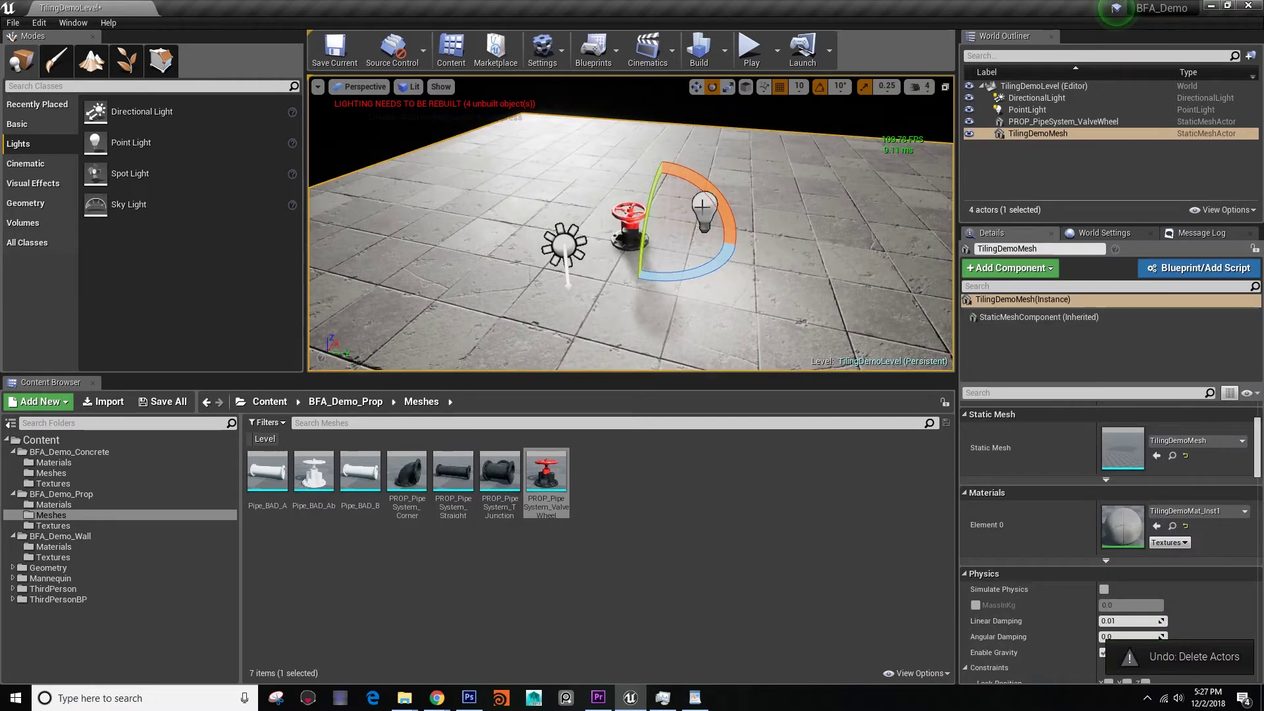
left_click(691, 206)
key("Delete")
right_click_drag(530, 262, 500, 263)
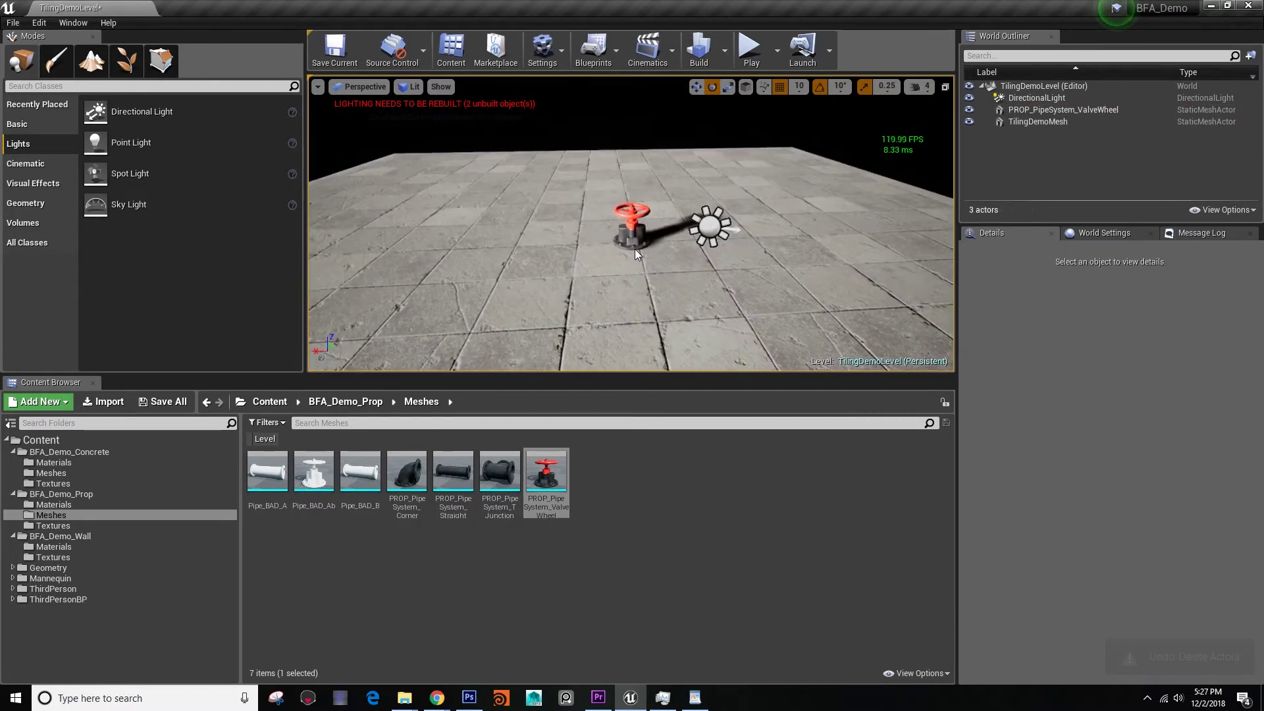
left_click(530, 262)
key("Delete")
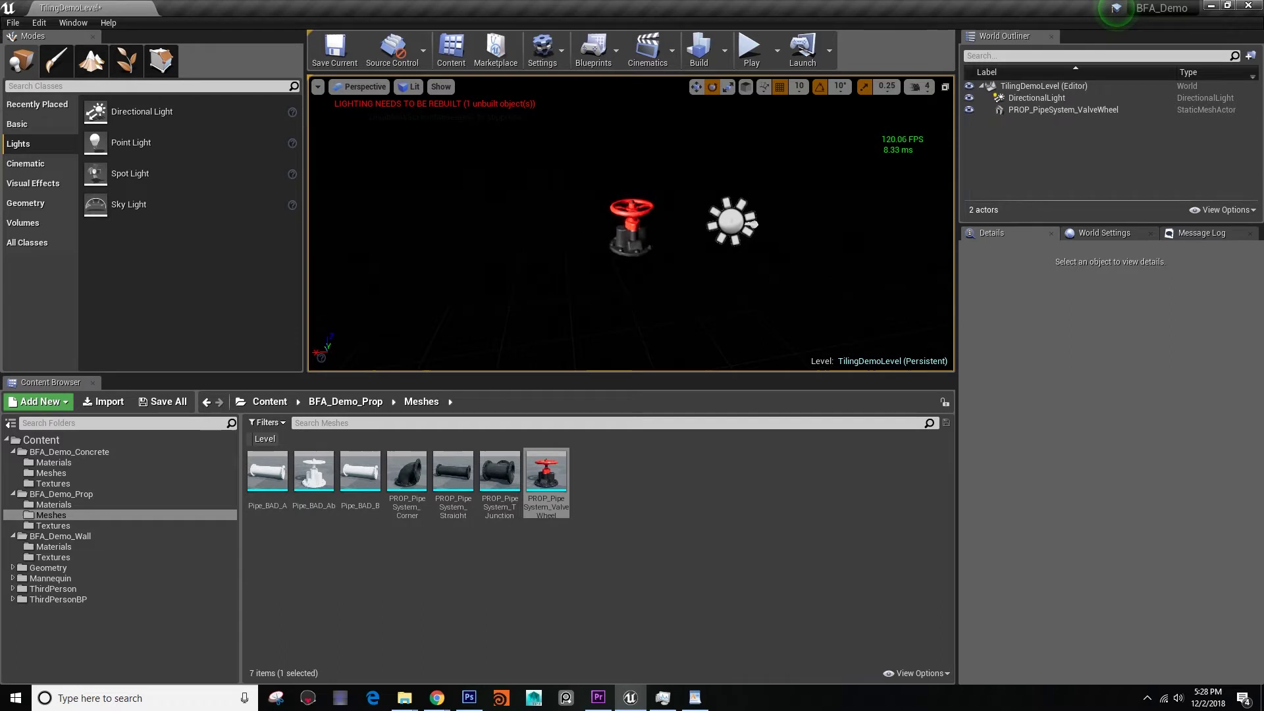
Add a Point Light and move it well off to one side of the valve wheel, away from the DirectionalLight
scroll(524, 257, "up", 5)
left_click_drag(524, 257, 495, 249, "alt")
scroll(496, 249, "down", 5)
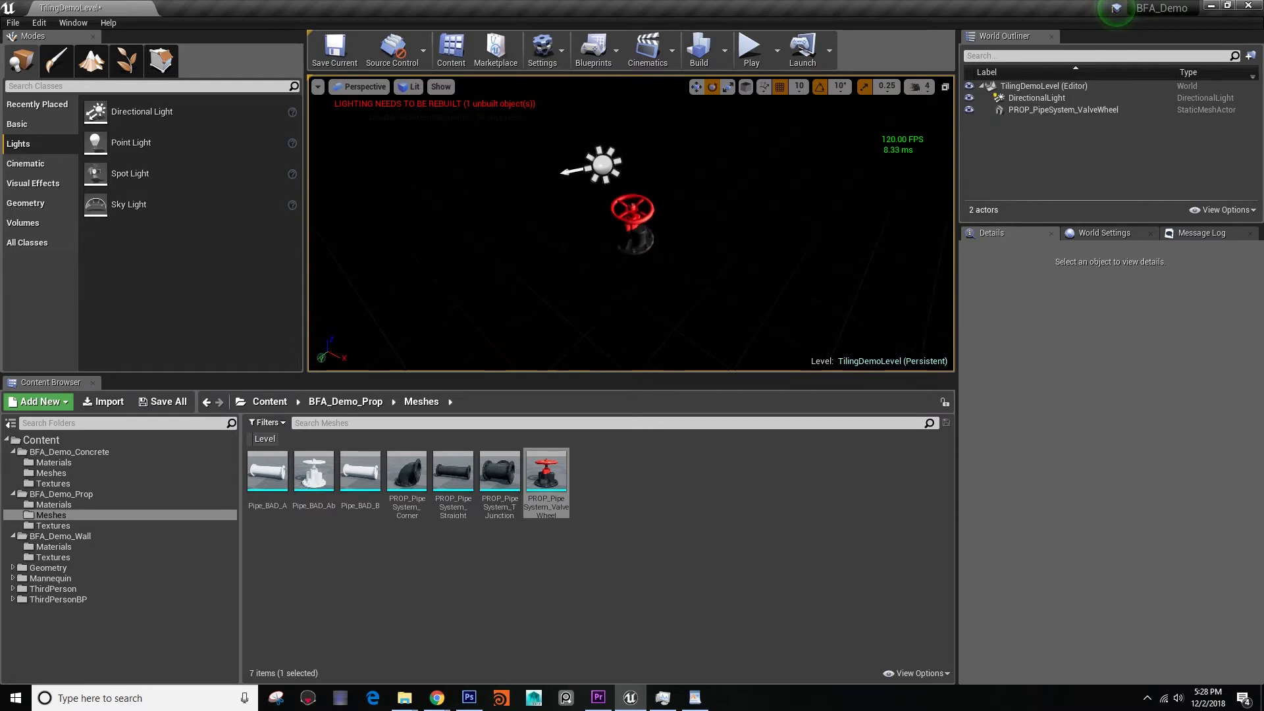
scroll(495, 249, "up", 3)
left_click_drag(496, 249, 395, 274, "alt")
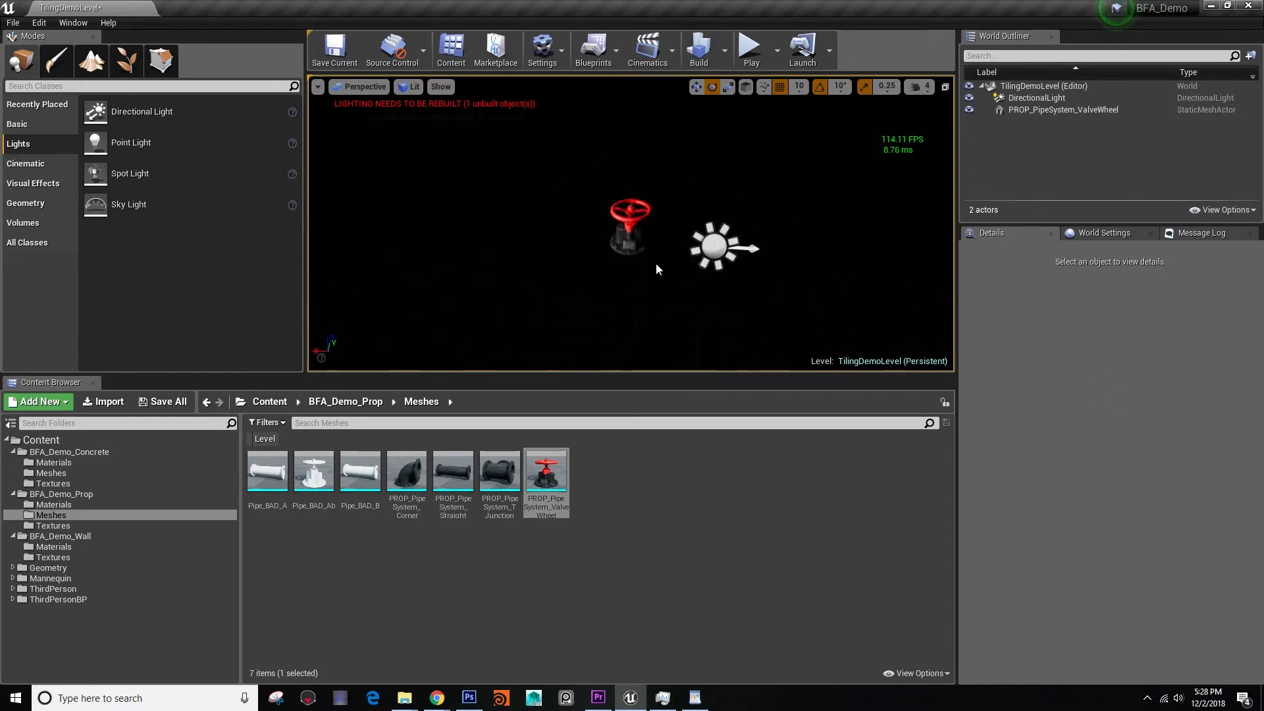
left_click_drag(135, 143, 375, 176)
left_click_drag(637, 238, 637, 238)
left_click_drag(827, 293, 606, 268, "alt")
key("w")
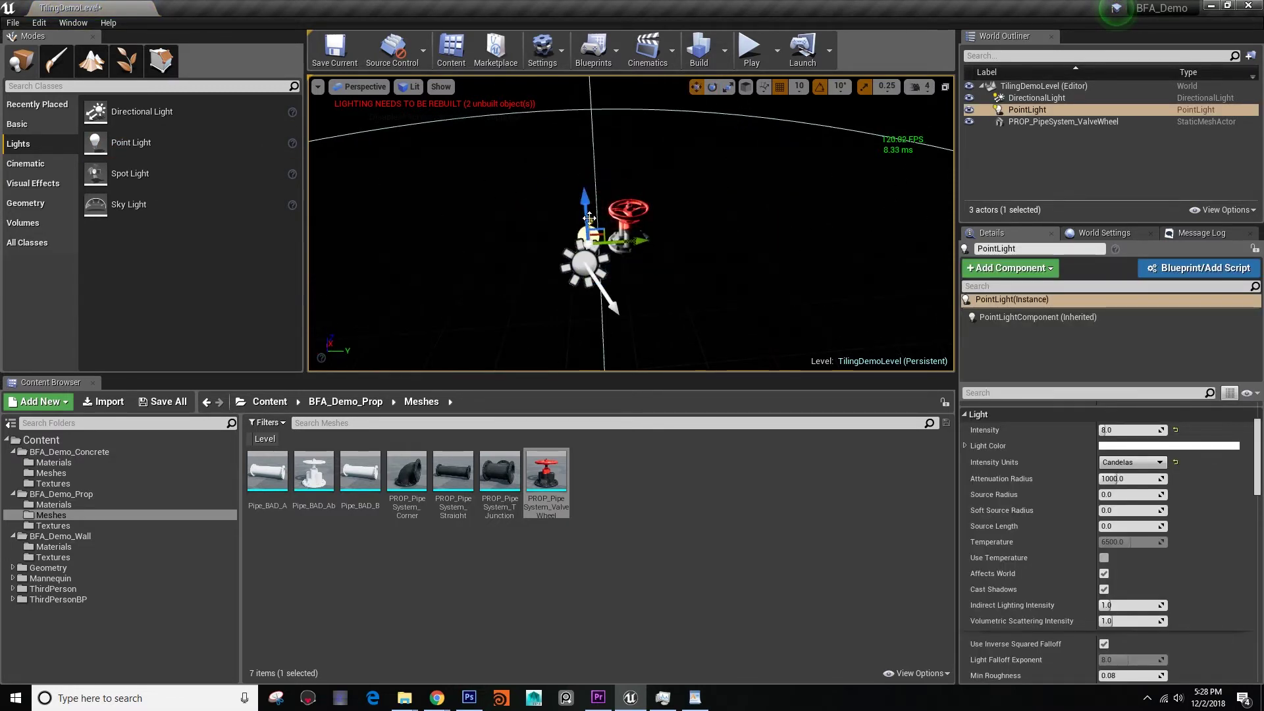
left_click_drag(592, 220, 919, 197)
left_click_drag(940, 293, 711, 297, "alt")
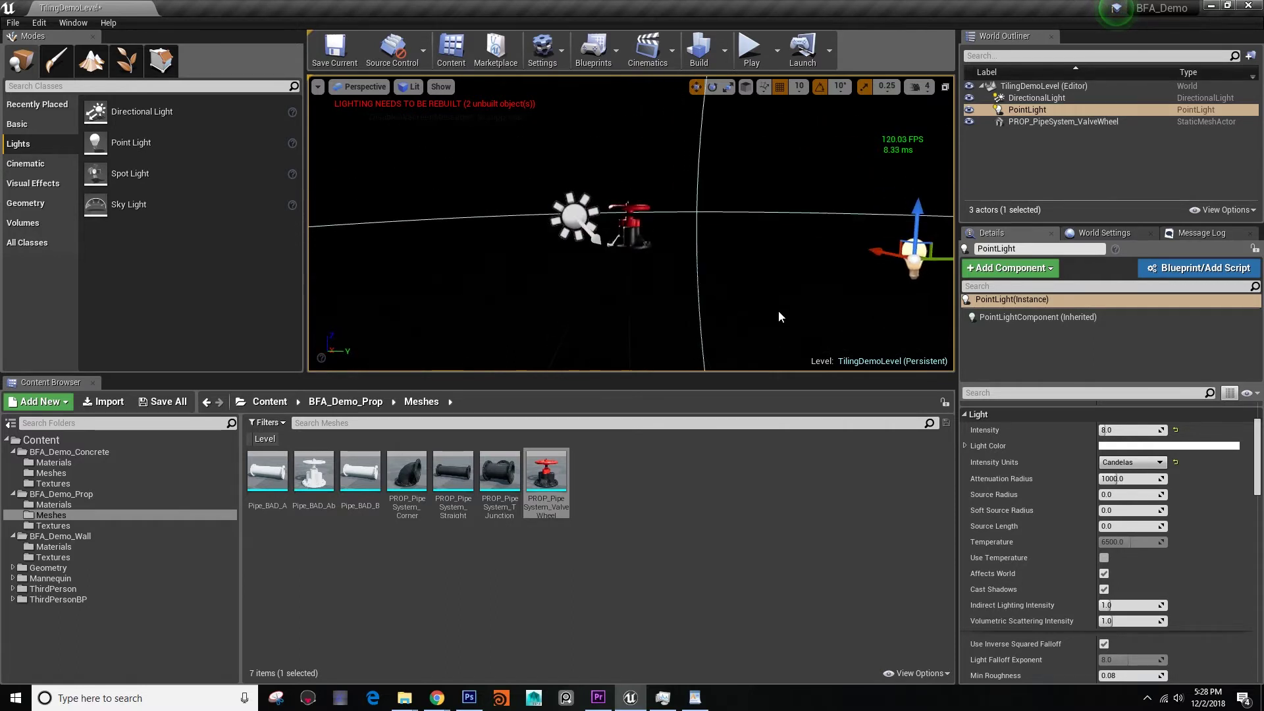
Set the PointLight's light color to a warm orange, Hex sRGB FFBA74FF
left_click(1119, 445)
left_click(965, 454)
left_click_drag(965, 454, 966, 468)
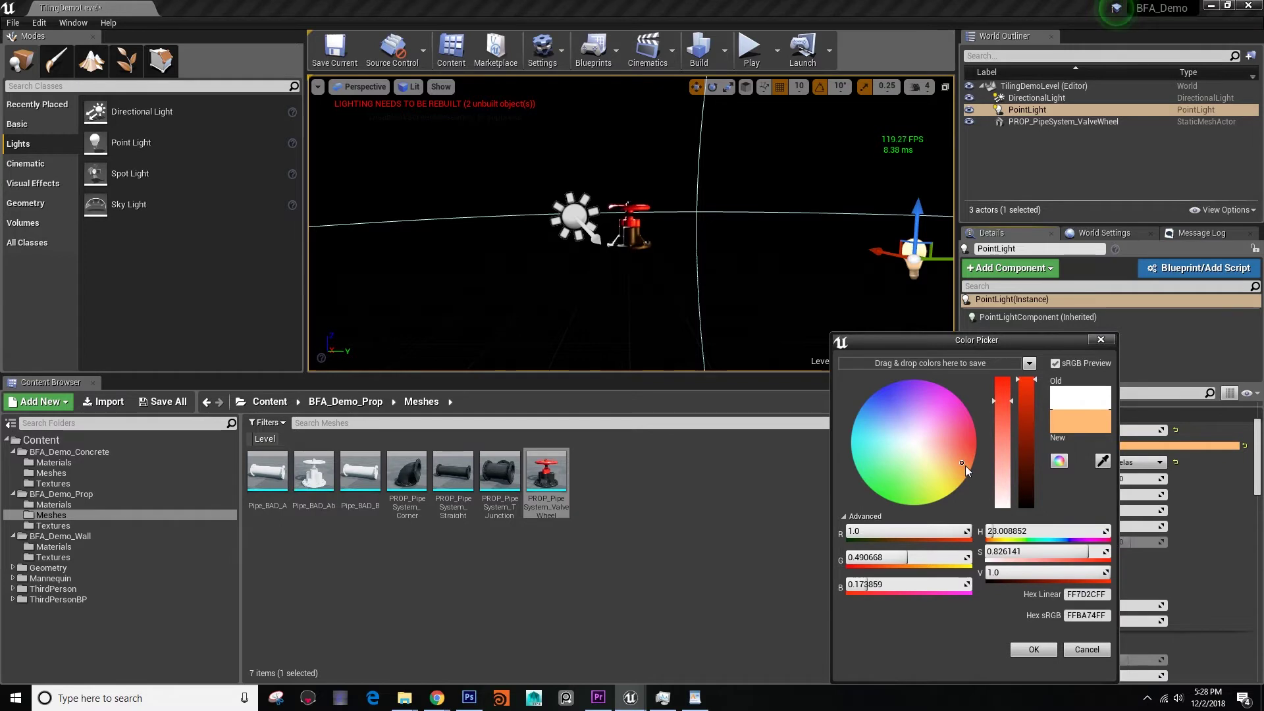
left_click(1032, 653)
left_click_drag(700, 293, 764, 329, "alt")
Set the DirectionalLight's light color to a light violet-blue, Hex sRGB A499FFFF
left_click(638, 264)
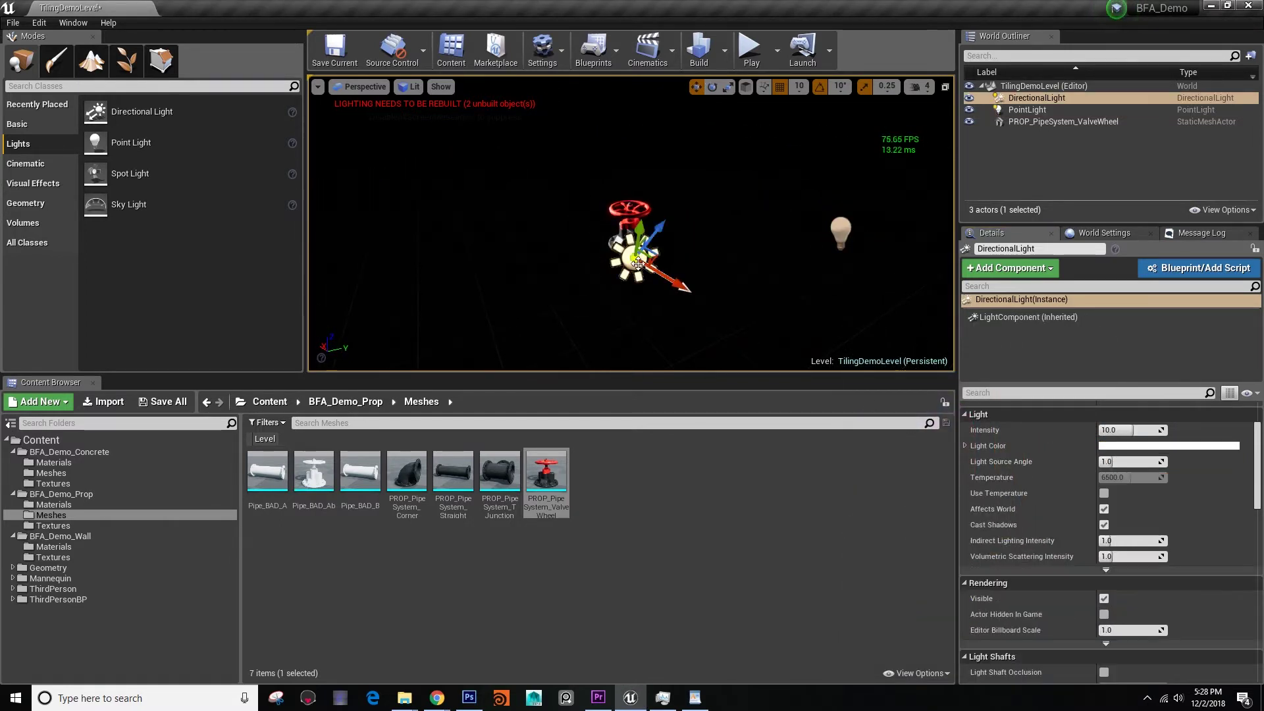
left_click(1157, 447)
left_click(933, 404)
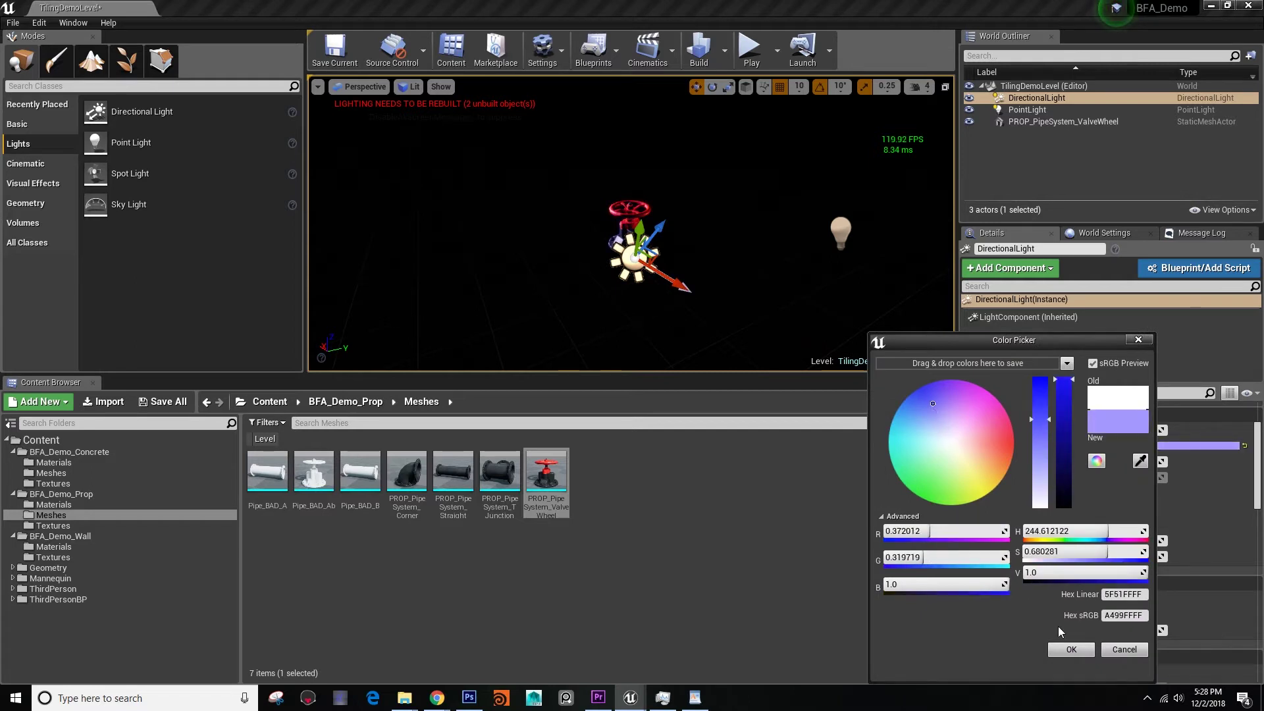
left_click(1069, 649)
Turn on game view to inspect the two-colored lighting, and add a Sky Light at the valve wheel
left_click_drag(781, 279, 728, 233, "alt")
scroll(728, 233, "up", 3)
key("g")
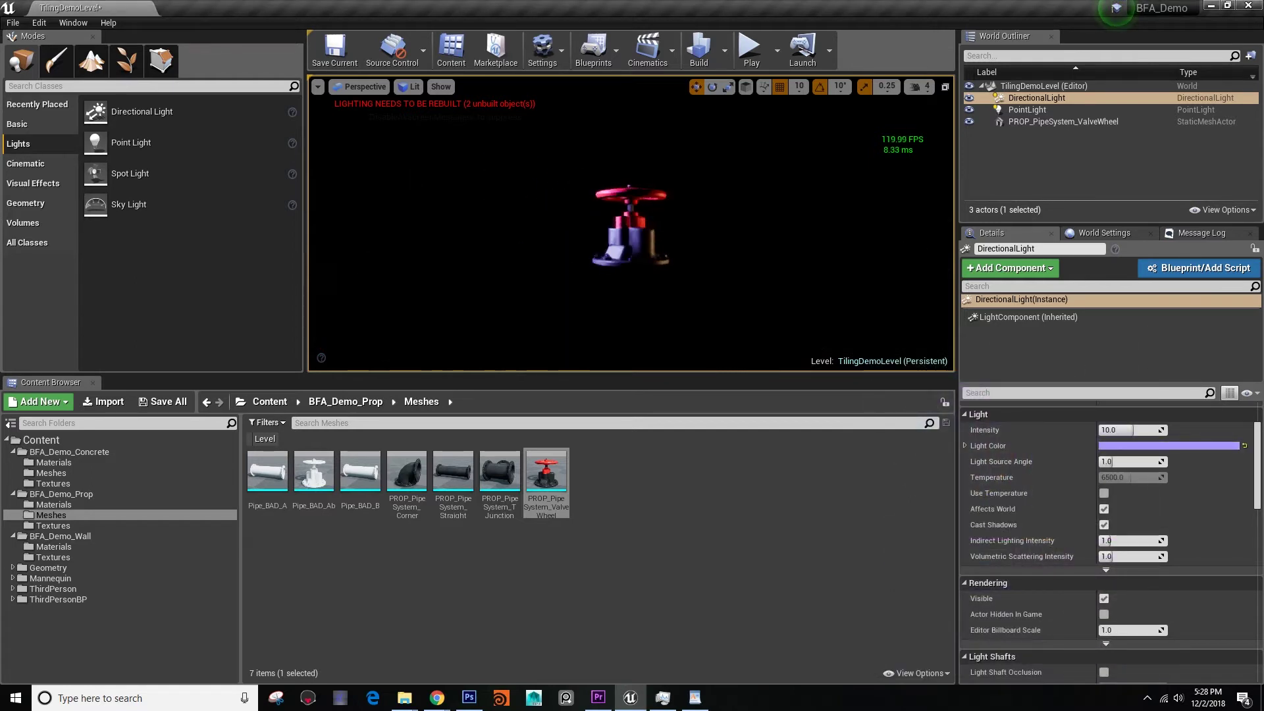
right_click_drag(626, 225, 684, 226, "alt")
mouse_move(625, 226)
left_mouse_down("alt")
mouse_move(626, 191)
mouse_move(626, 247)
left_mouse_up("alt")
right_click_drag(678, 226, 626, 226, "alt")
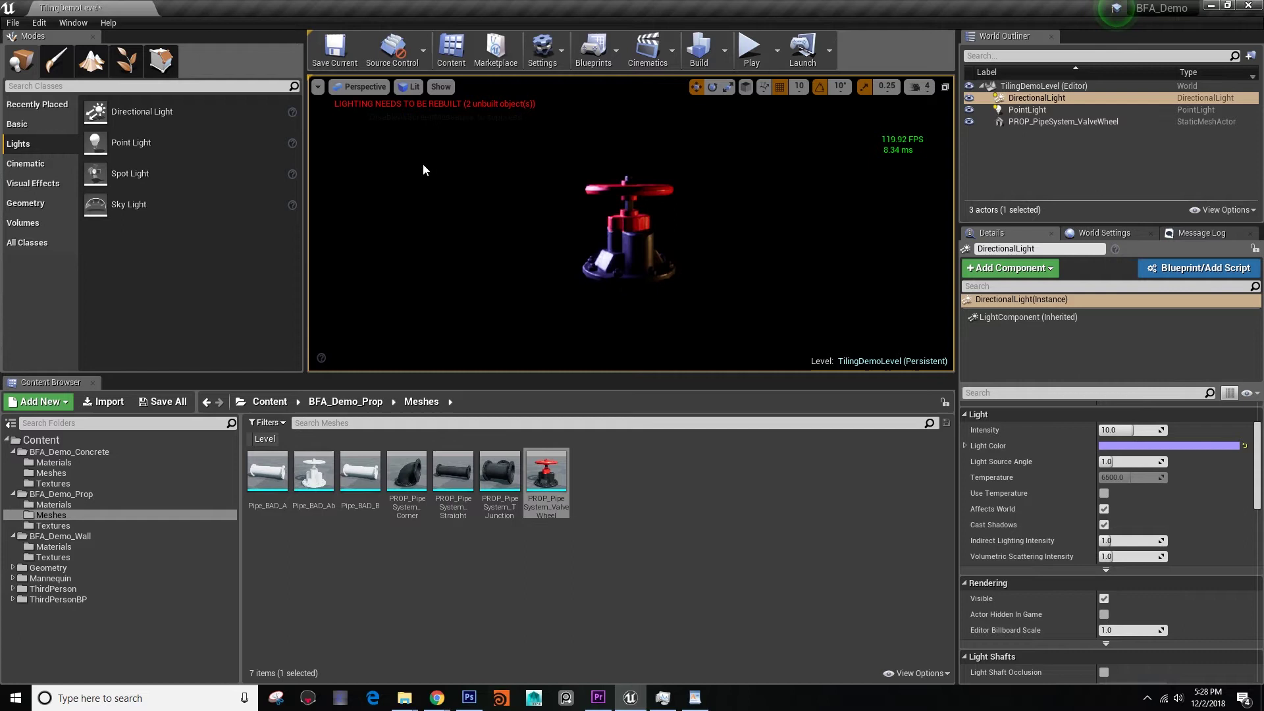
left_click_drag(118, 204, 632, 266)
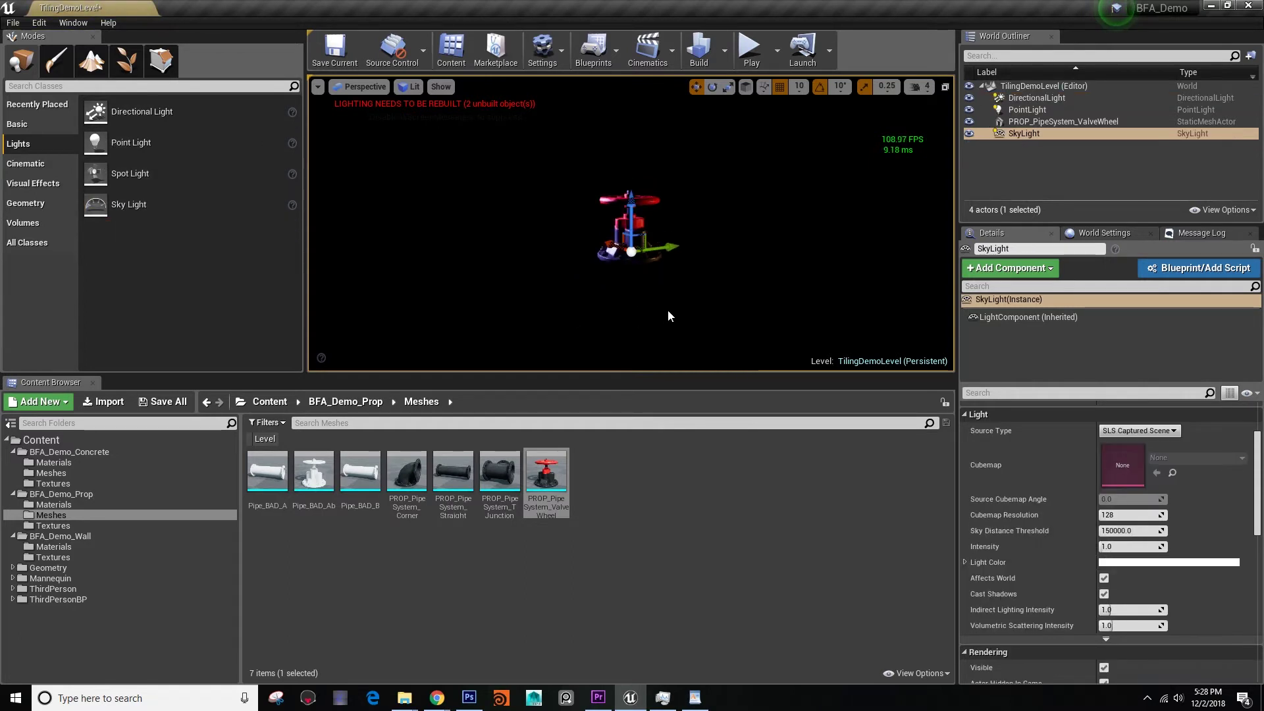
Inspect the valve wheel up close and delete the SkyLight from the level
right_click_drag(653, 306, 670, 302, "alt")
mouse_move(670, 302)
left_mouse_down("alt")
mouse_move(670, 273)
mouse_move(670, 302)
left_mouse_up("alt")
right_click_drag(670, 302, 717, 319, "alt")
left_click_drag(716, 318, 717, 296, "alt")
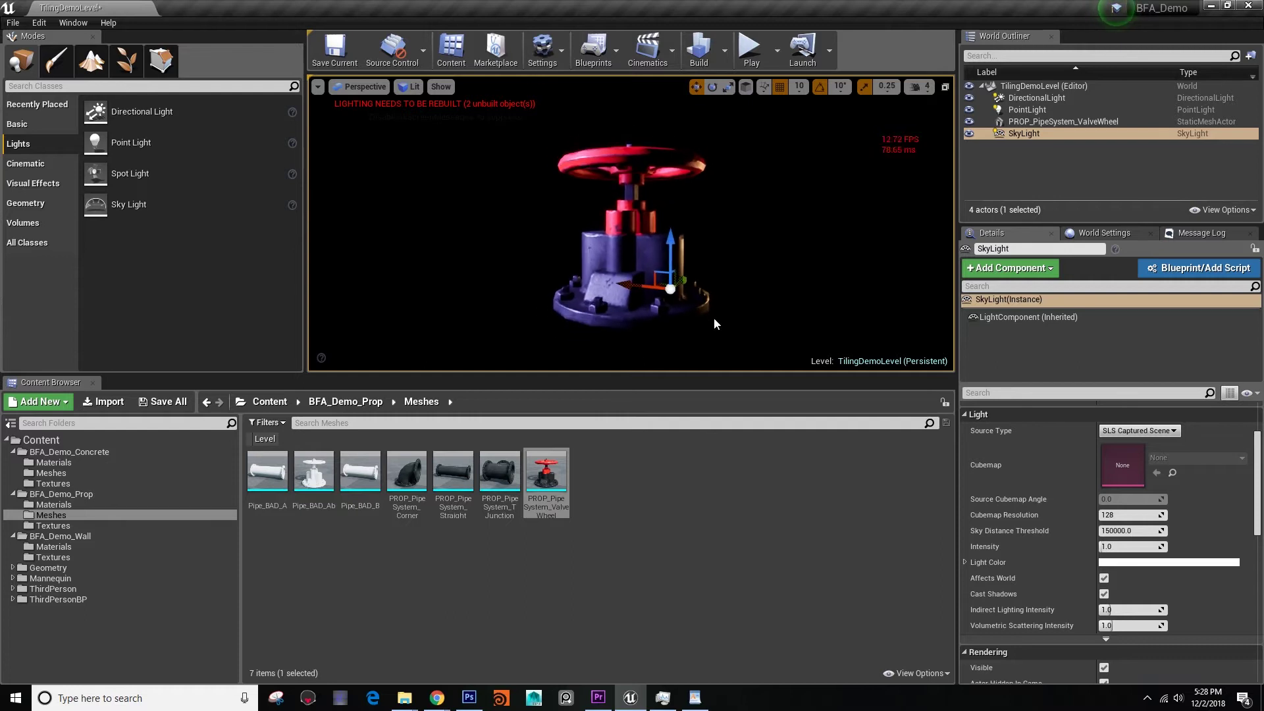
key("Delete")
Add an Exponential Height Fog to the level at the base of the valve wheel
left_click(28, 185)
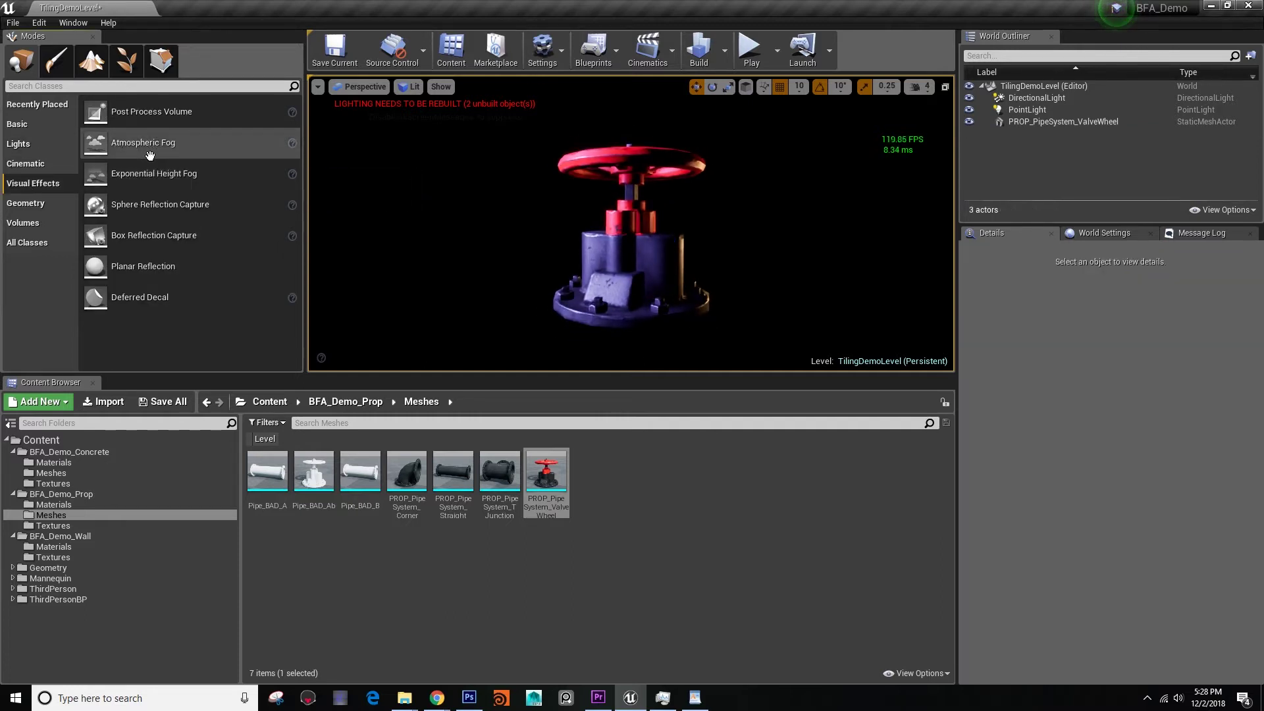
left_click_drag(160, 175, 658, 314)
right_click_drag(658, 313, 724, 309)
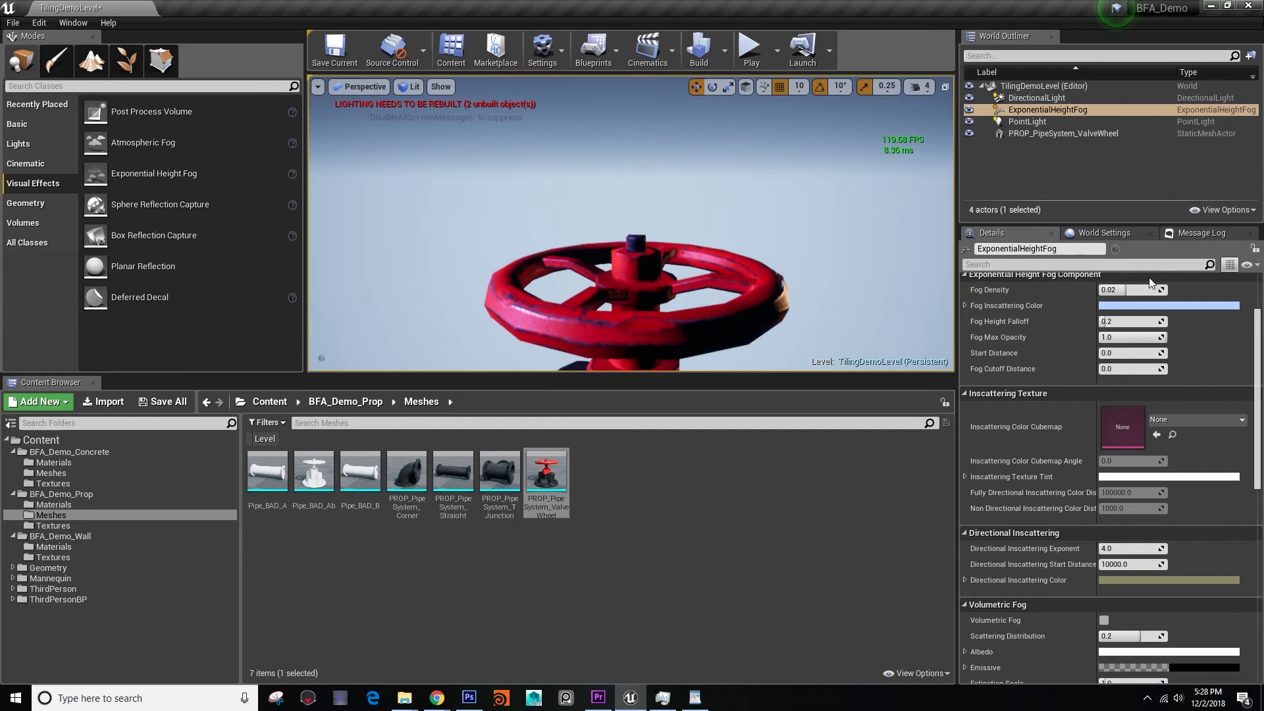
Try a saturated red, Hex sRGB FF564CFF, as the fog's inscattering color and view it around the valve wheel
left_click(1175, 307)
left_click_drag(973, 416, 945, 431)
key("s")
right_click_drag(717, 237, 717, 250)
left_click_drag(974, 427, 1027, 416)
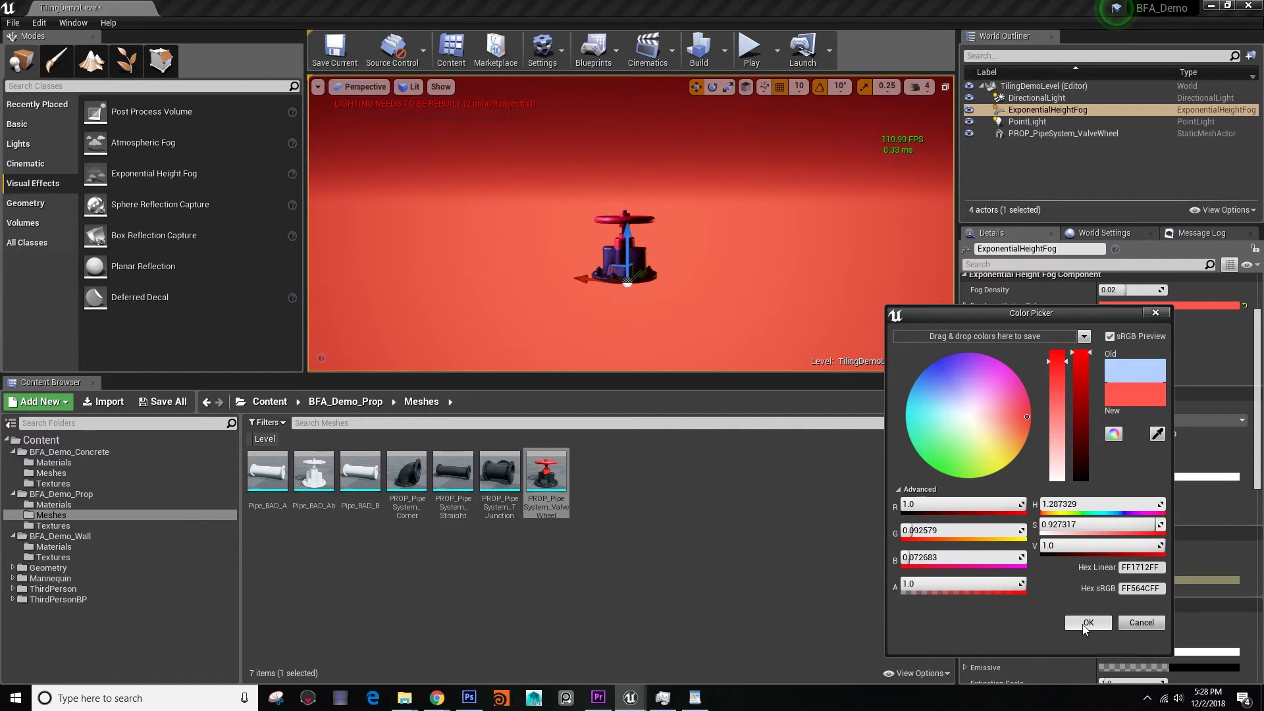
right_click_drag(698, 275, 693, 310)
key("e")
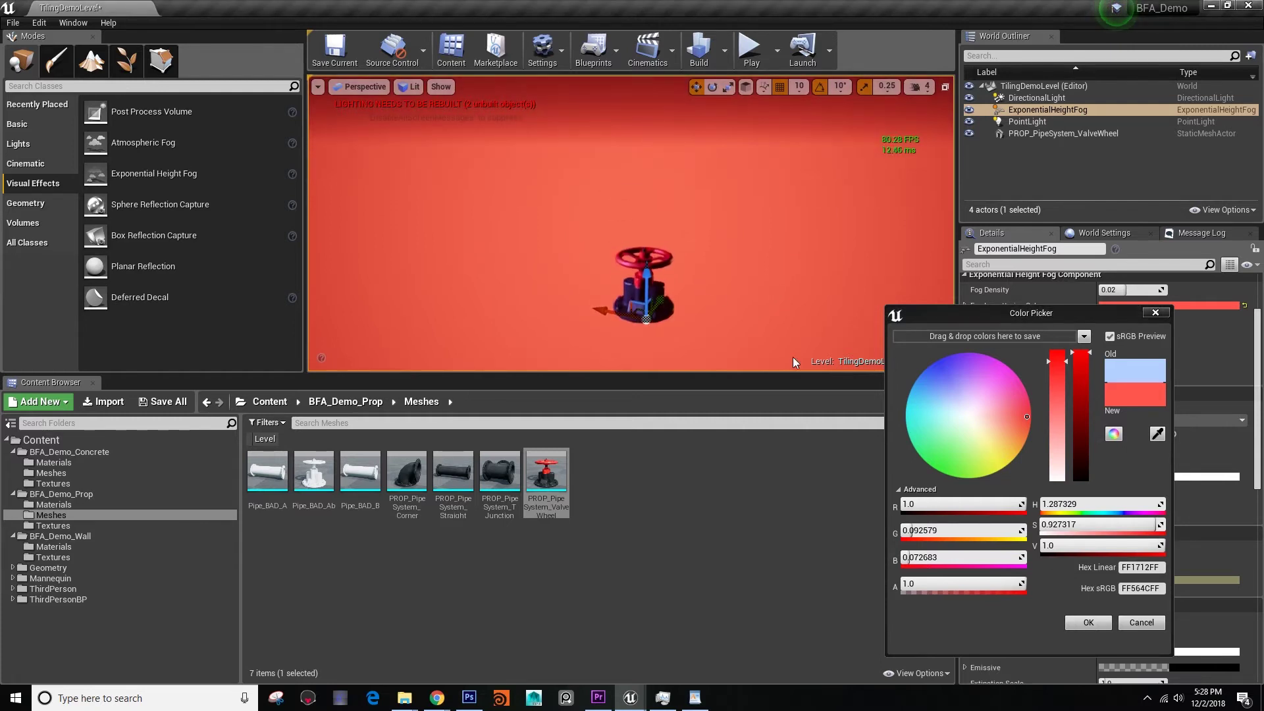
Set the fog's inscattering color to a near-black warm gray, Hex sRGB 100F0DFF, and deselect the fog
left_click_drag(947, 453, 1002, 451)
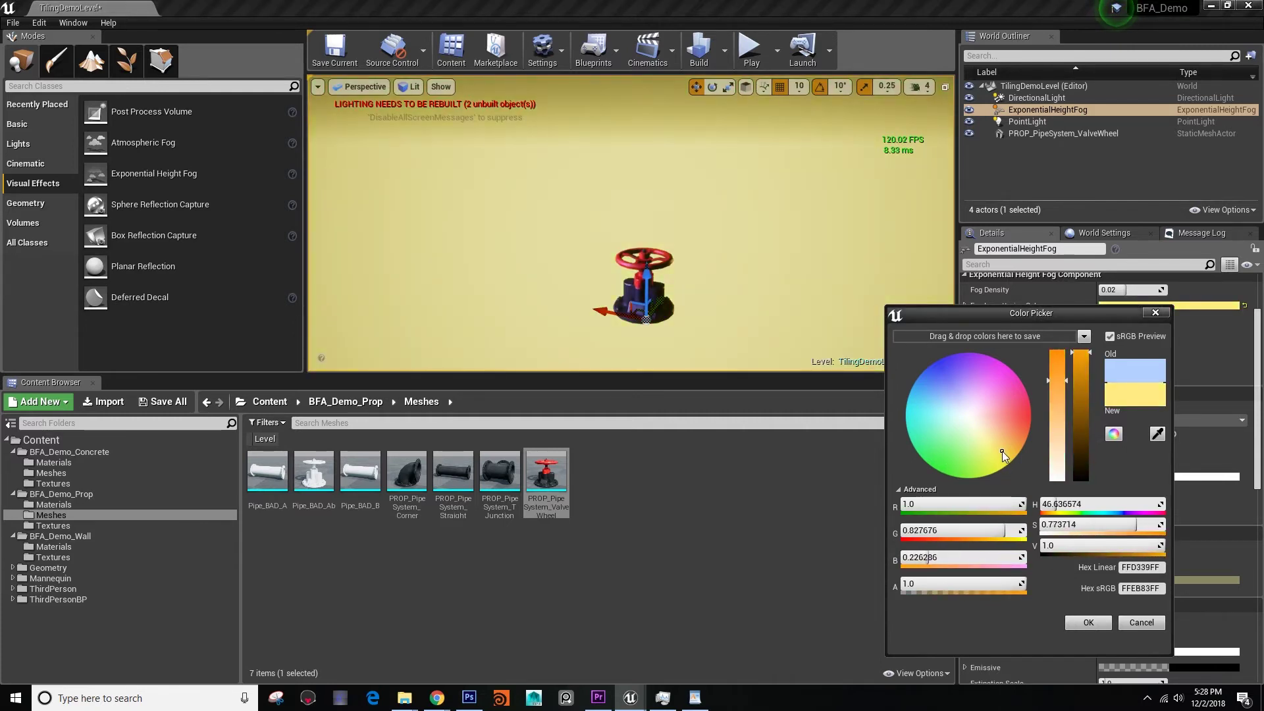
mouse_move(1081, 395)
left_mouse_down()
mouse_move(1081, 464)
mouse_move(1081, 442)
mouse_move(1055, 449)
mouse_move(1083, 478)
left_mouse_up()
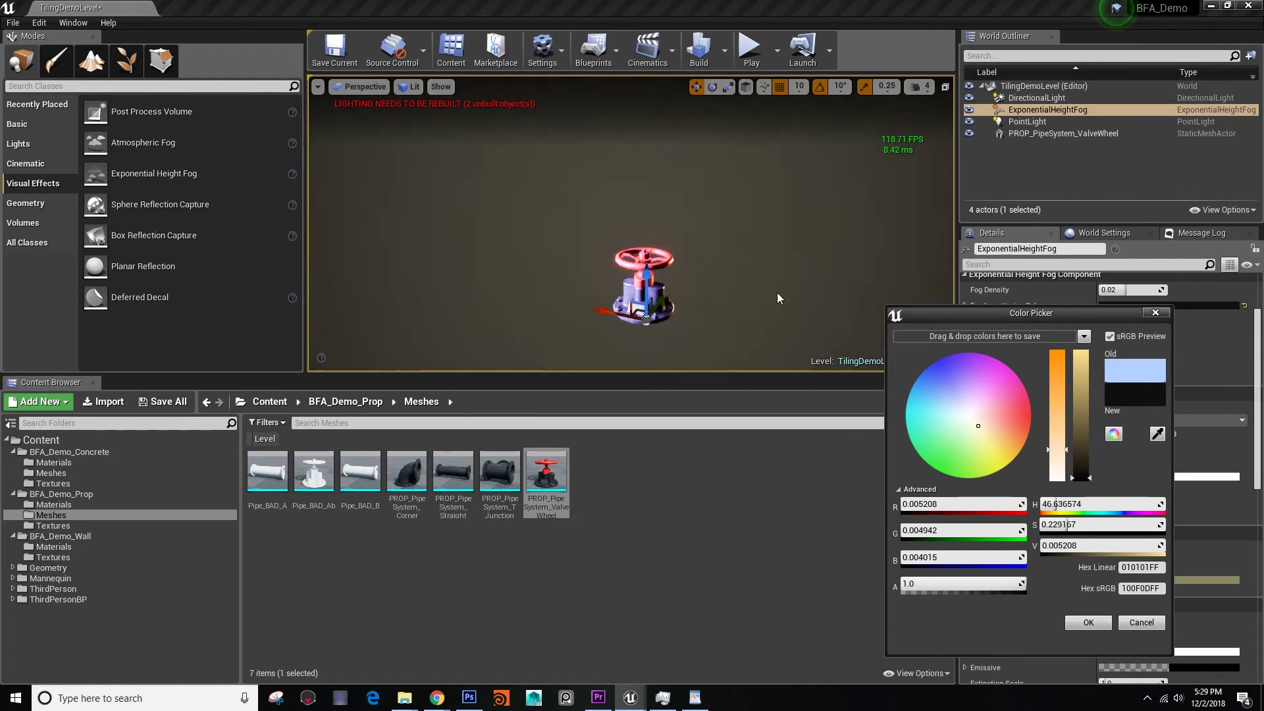
left_click(1095, 626)
right_click_drag(736, 308, 760, 289)
left_click(737, 308)
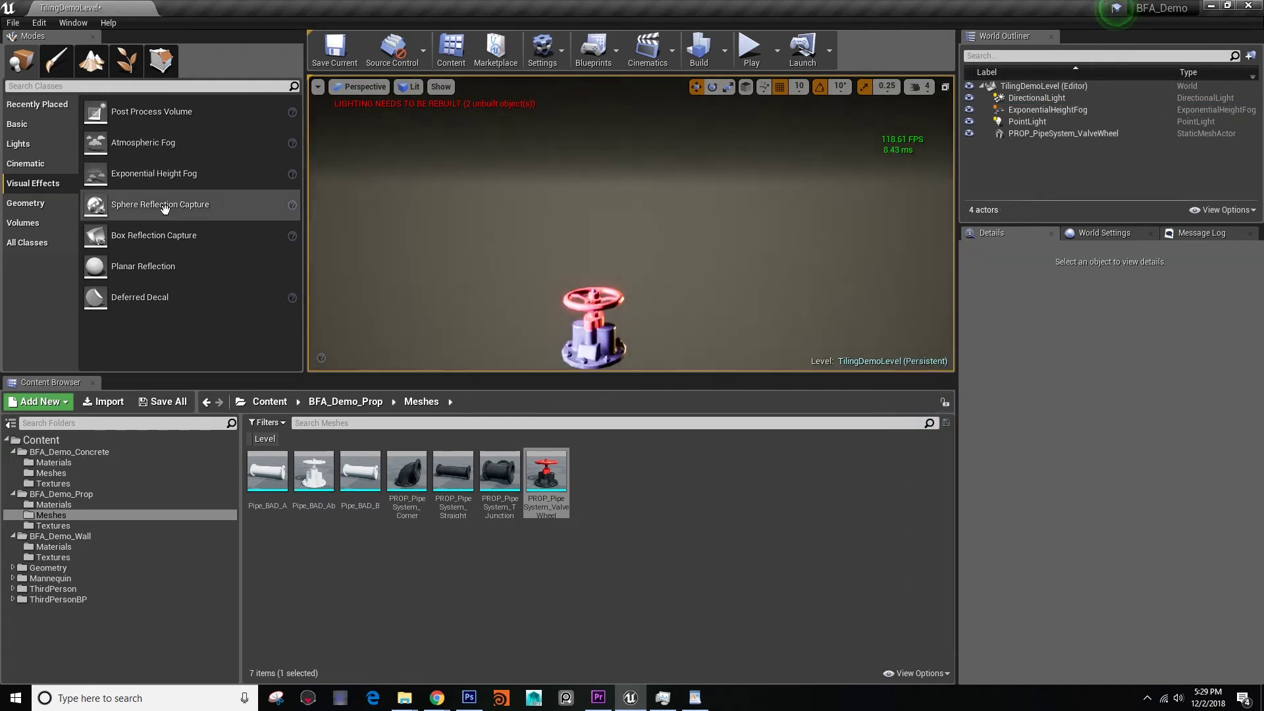
Add a Sky Light above the valve wheel and frame both in the viewport
left_click(30, 143)
left_click_drag(128, 204, 609, 327)
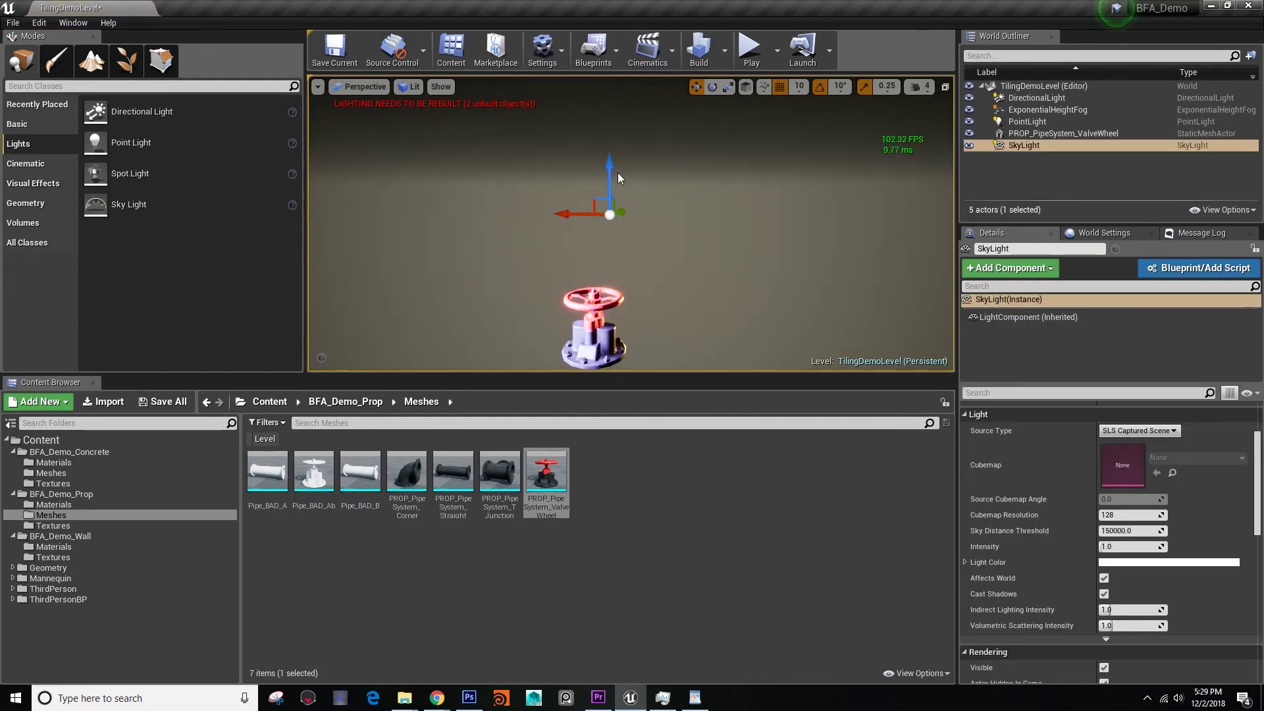
left_click_drag(721, 311, 738, 298, "alt")
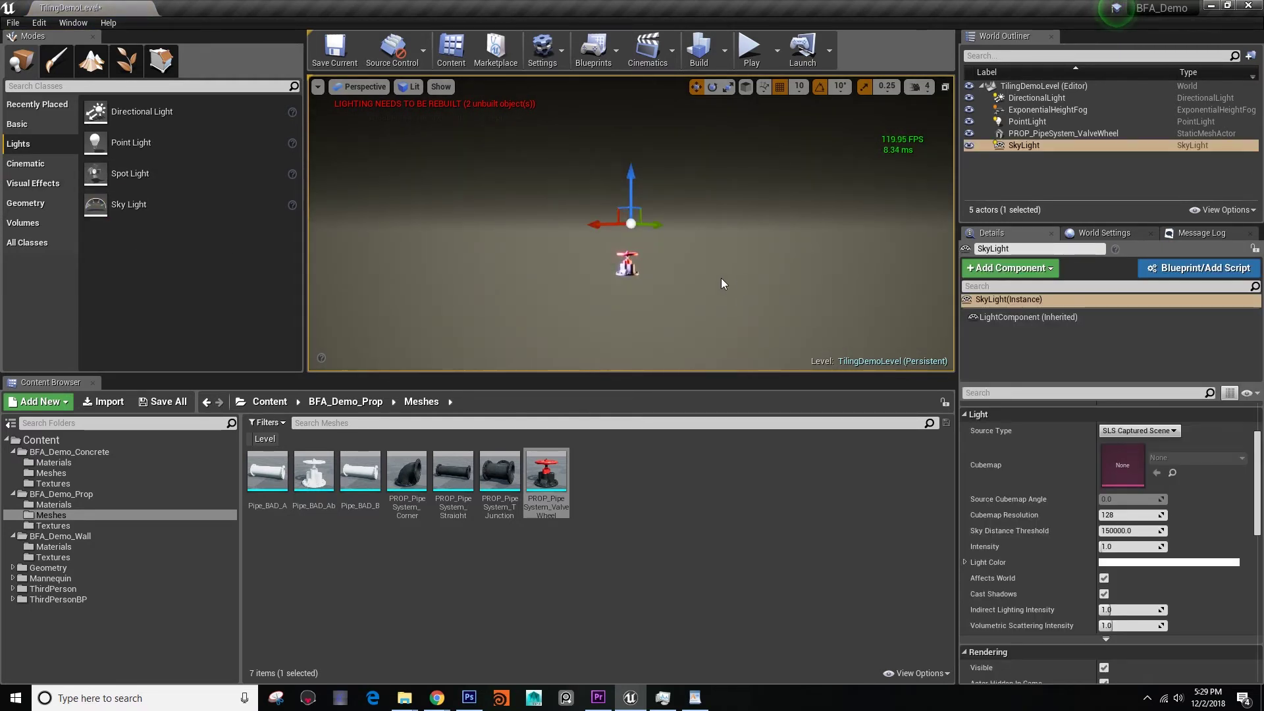
mouse_move(739, 298)
right_mouse_down("alt")
mouse_move(783, 298)
mouse_move(750, 298)
right_mouse_up("alt")
Set the SkyLight's intensity to 20
scroll(1092, 488, "up", 3)
scroll(1115, 522, "down", 3)
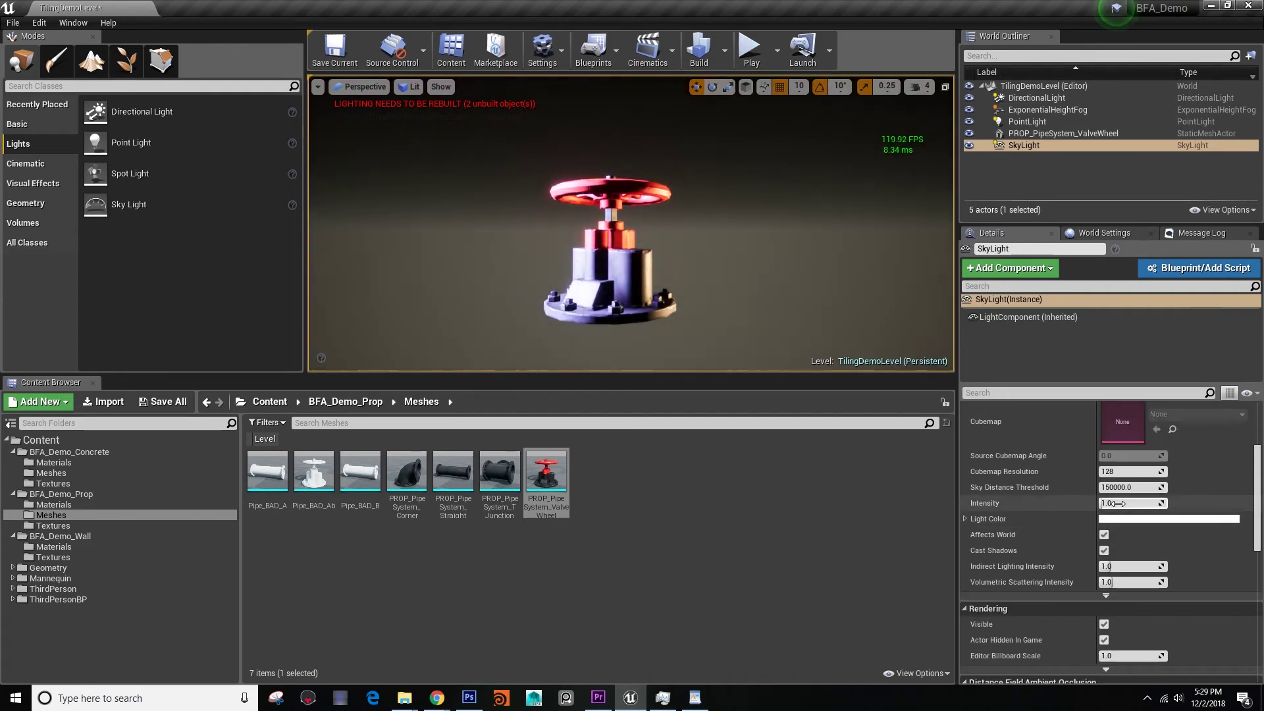
left_click_drag(1206, 505, 1215, 512)
scroll(1113, 464, "up", 4)
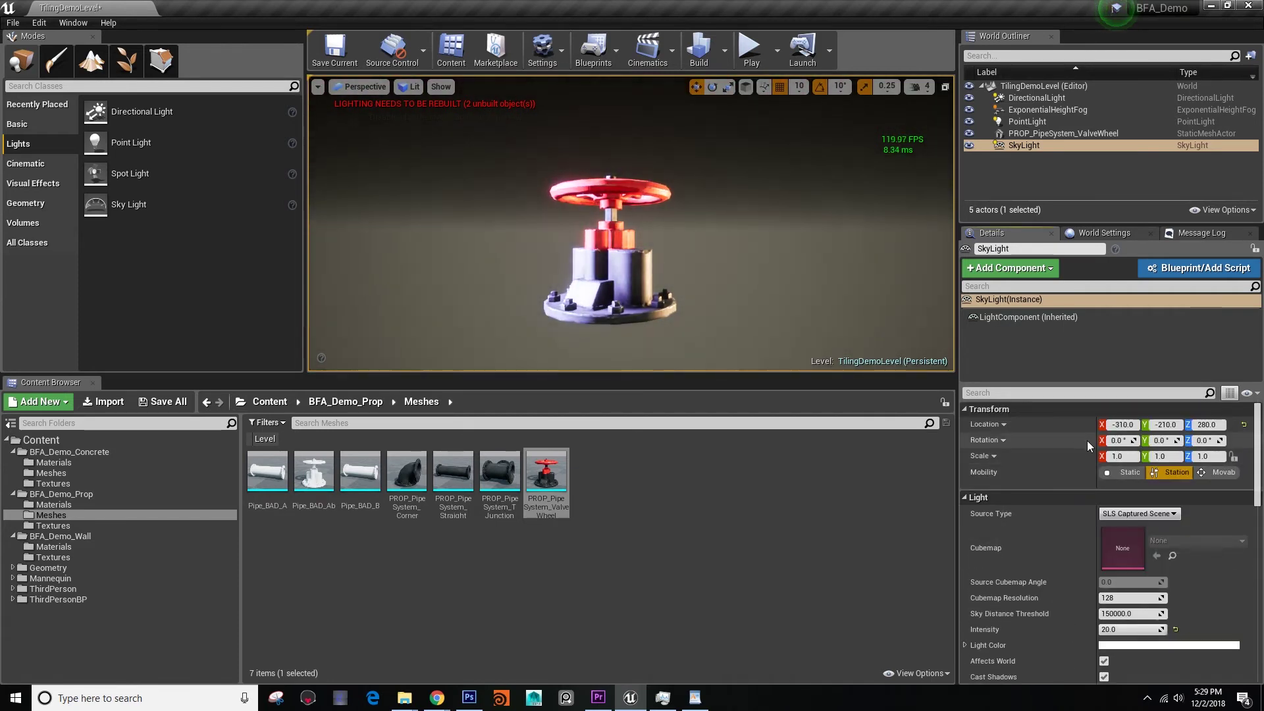
Look through the SkyLight's mobility, light, occlusion and recapture properties while checking the lighting on the valve wheel
key("s")
right_click_drag(855, 297, 895, 316)
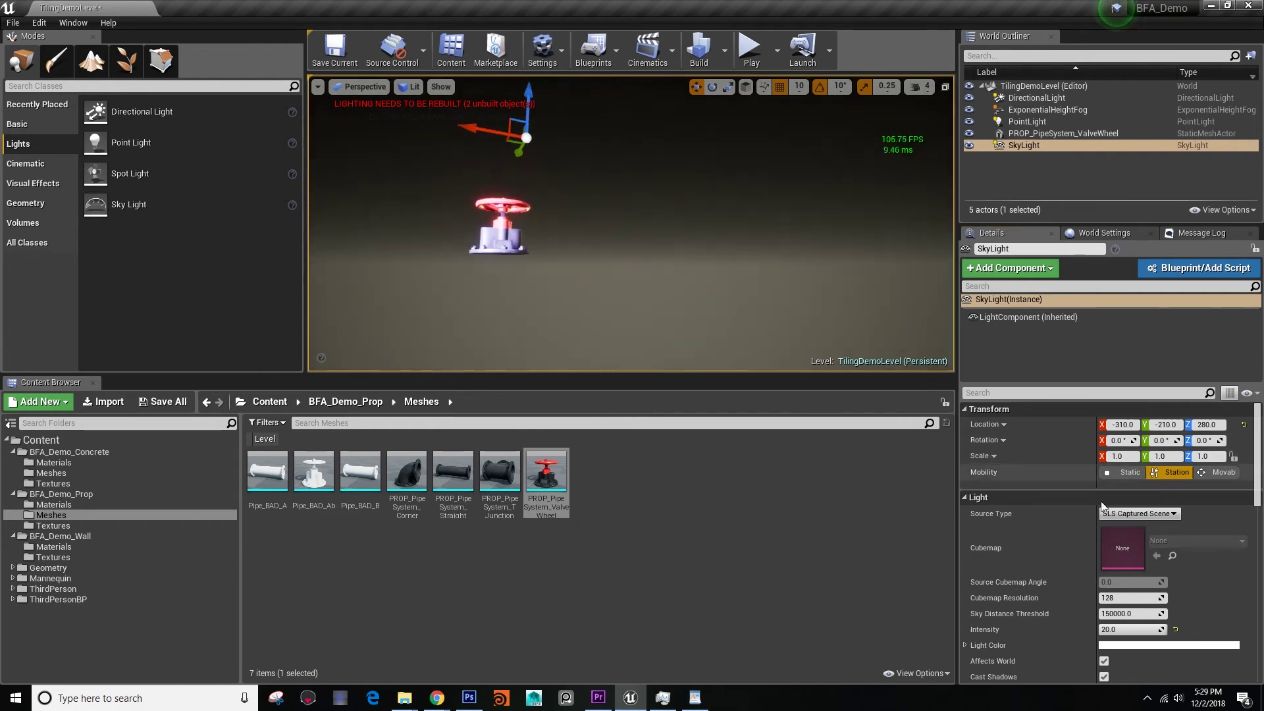
scroll(1042, 523, "down", 5)
scroll(1047, 517, "down", 7)
key("w")
mouse_move(816, 315)
right_mouse_down()
mouse_move(743, 316)
mouse_move(796, 329)
right_mouse_up()
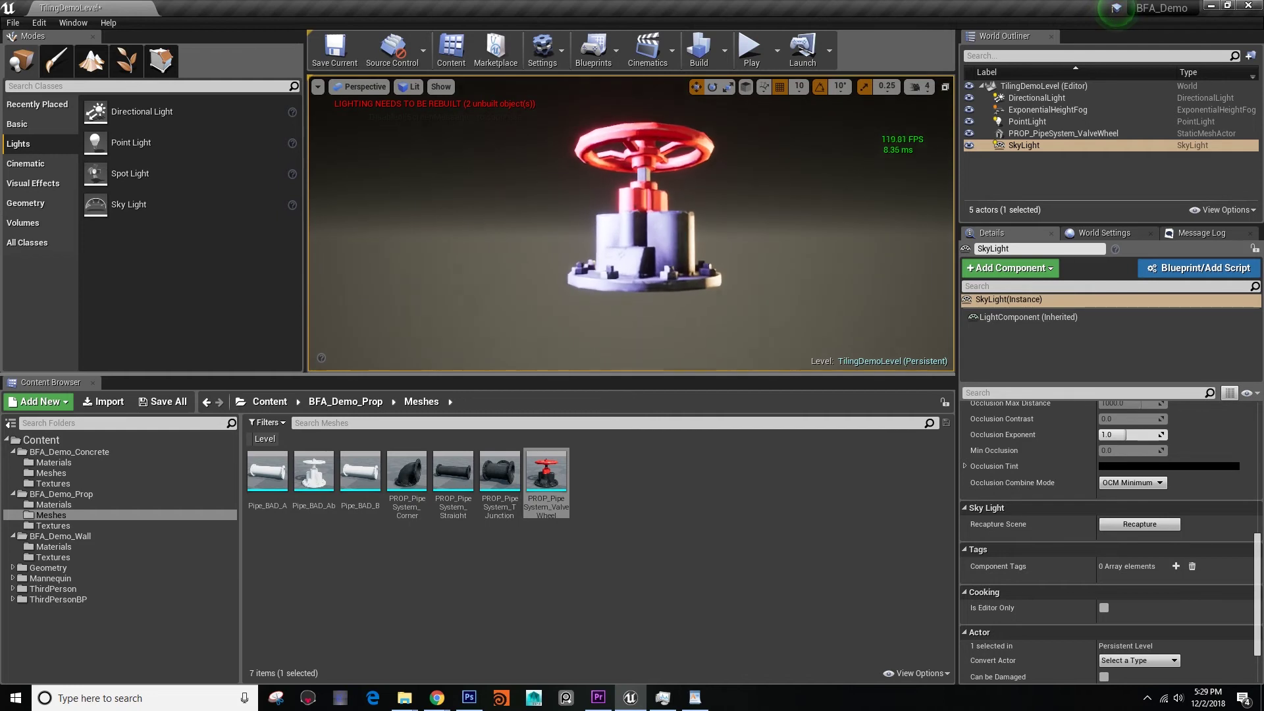
scroll(1119, 535, "up", 13)
scroll(1139, 559, "down", 4)
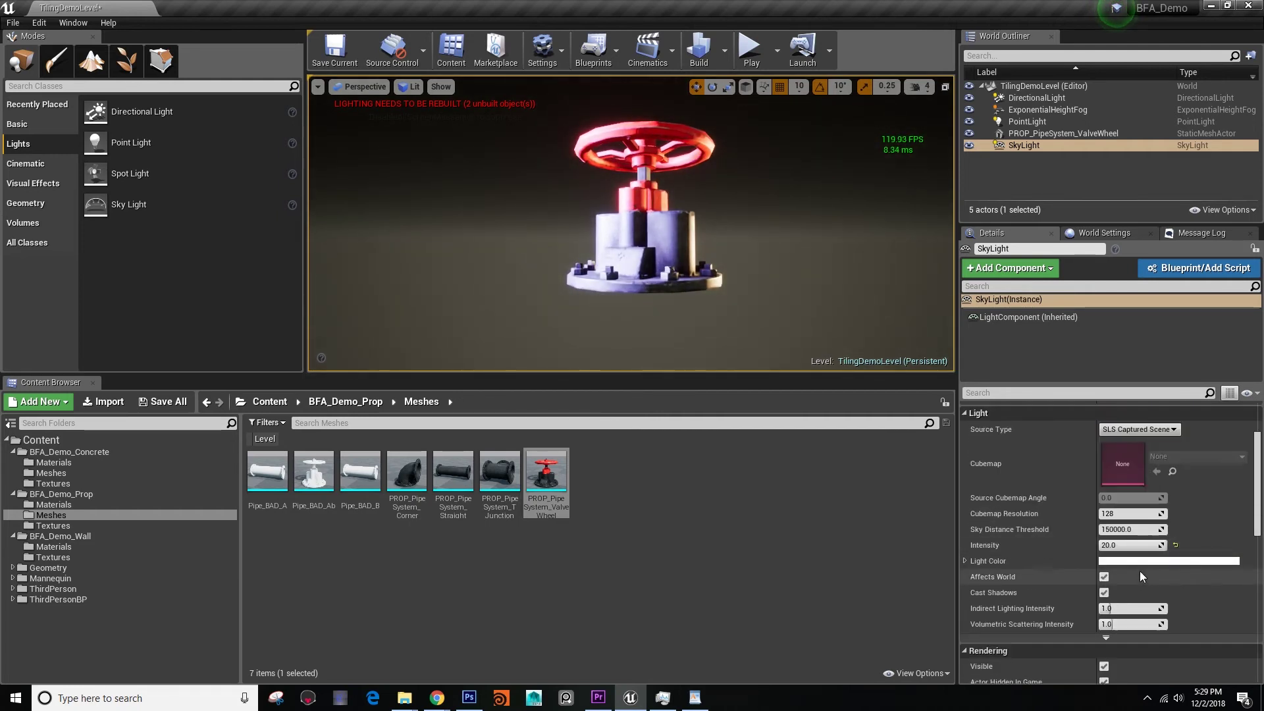
Examine from several distances and angles how the sky light and dark fog light the valve wheel
key("s")
right_click_drag(789, 354, 829, 337)
key("w")
key("s")
key("w")
key("d")
key("a")
key("a")
key("e")
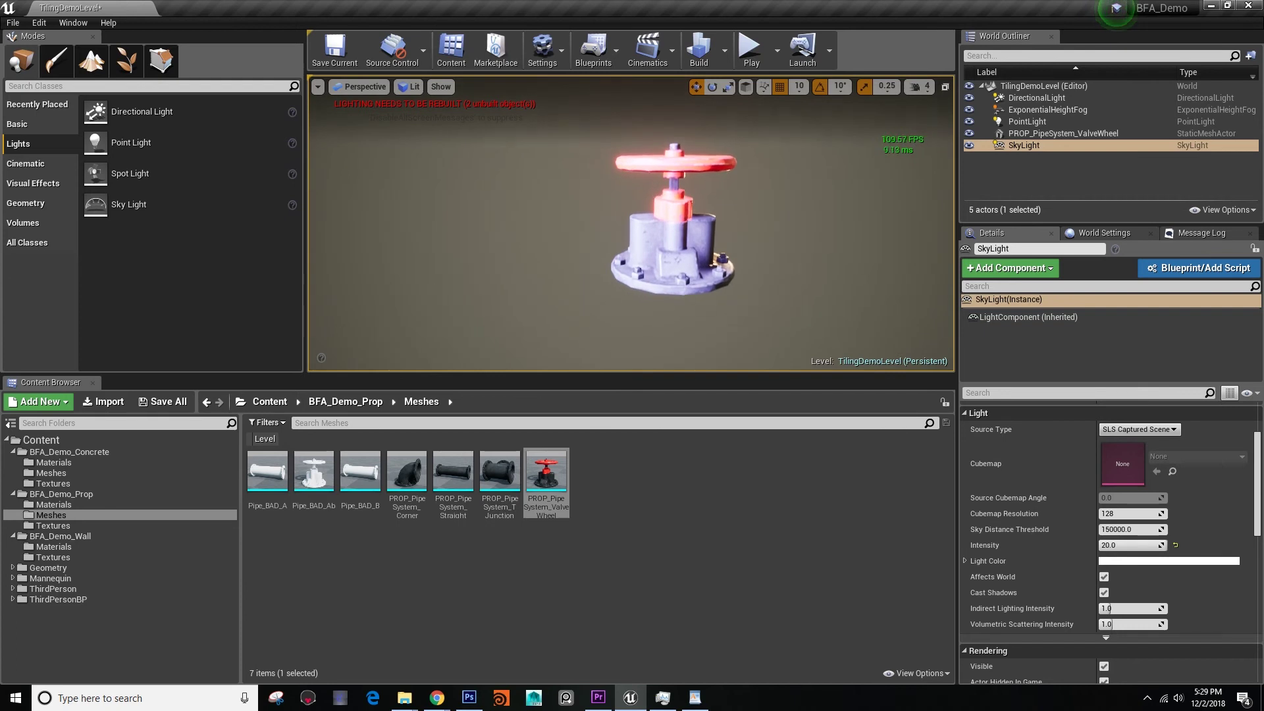
key("alt+Tab")
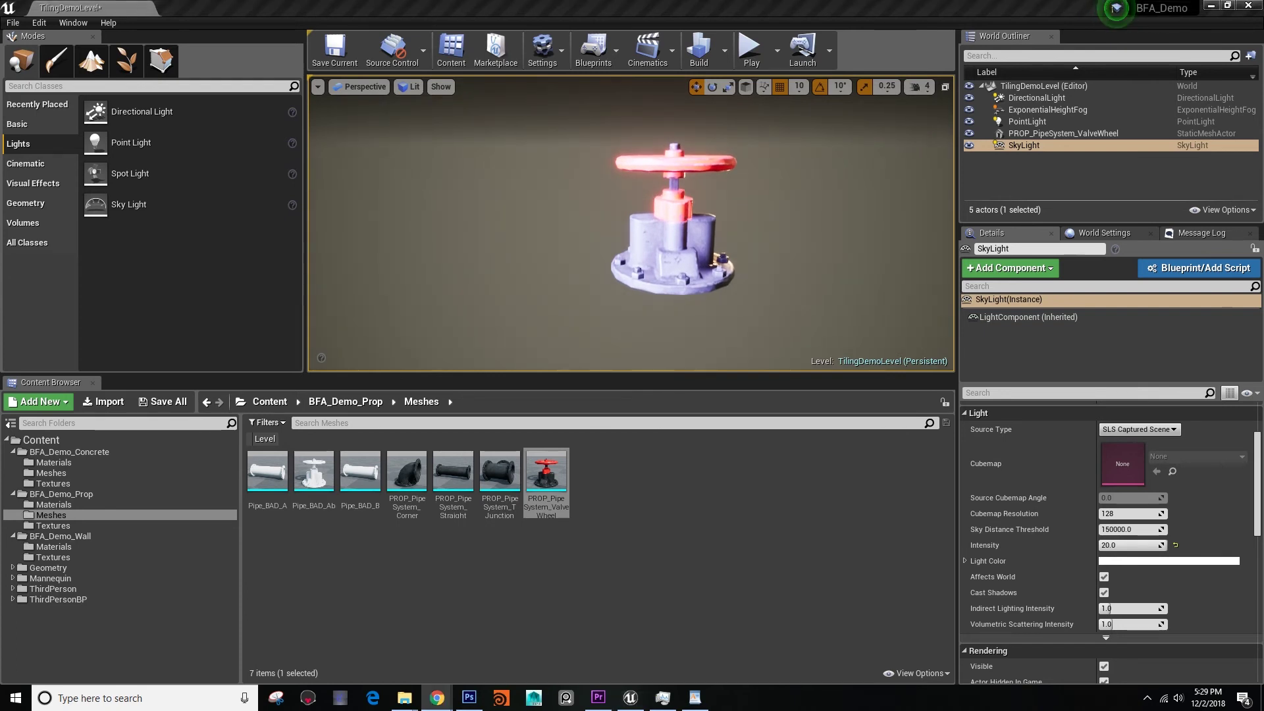
mouse_move(410, 340)
right_mouse_down()
mouse_move(399, 328)
mouse_move(400, 338)
mouse_move(414, 325)
right_mouse_up()
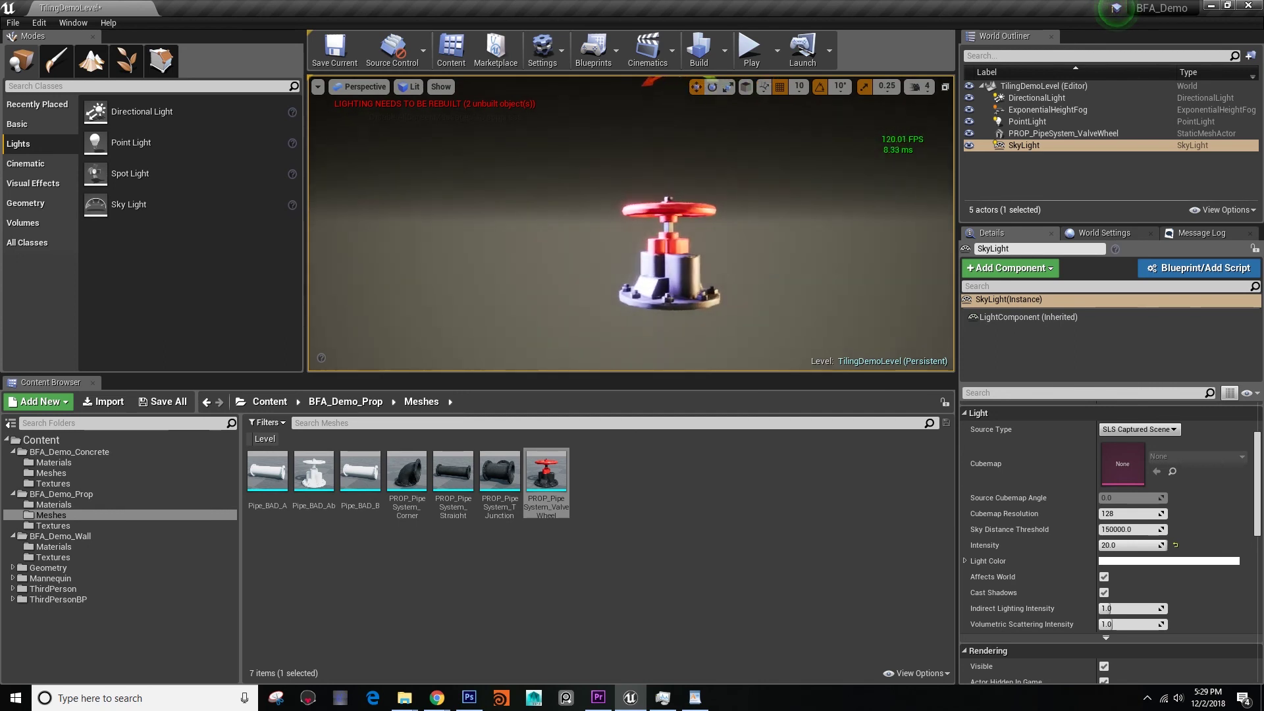
right_click_drag(568, 277, 573, 278)
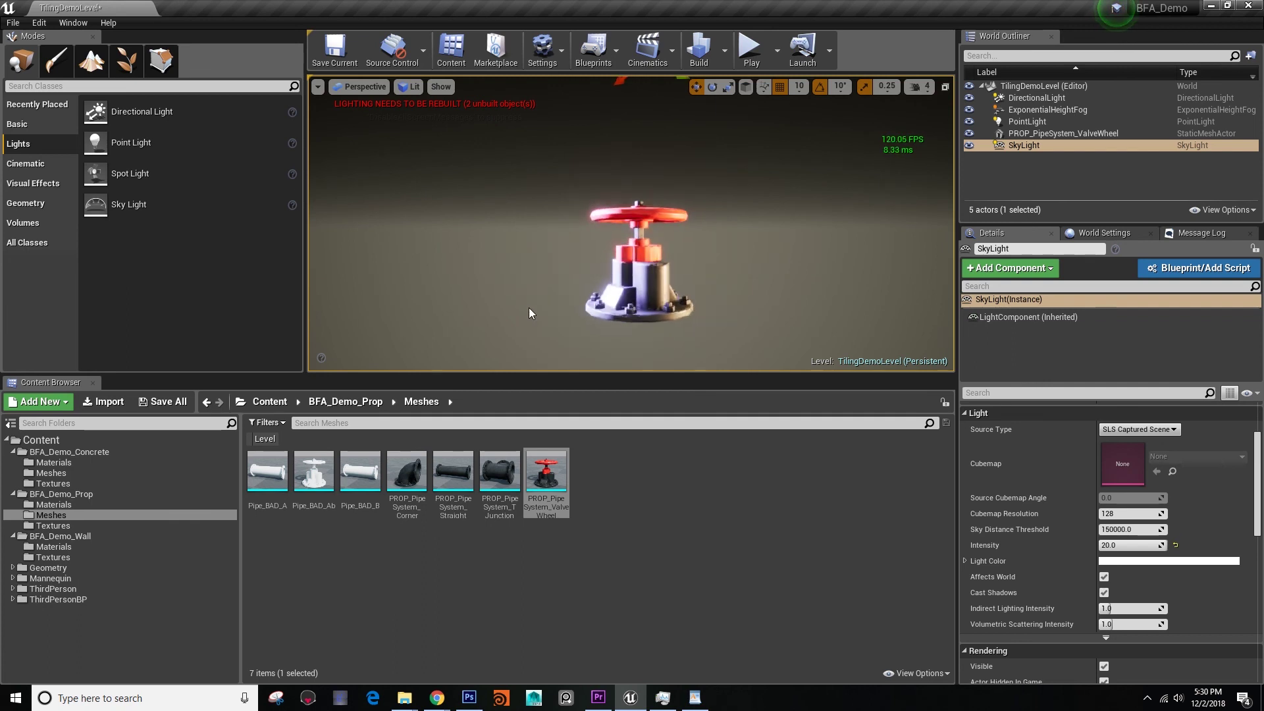